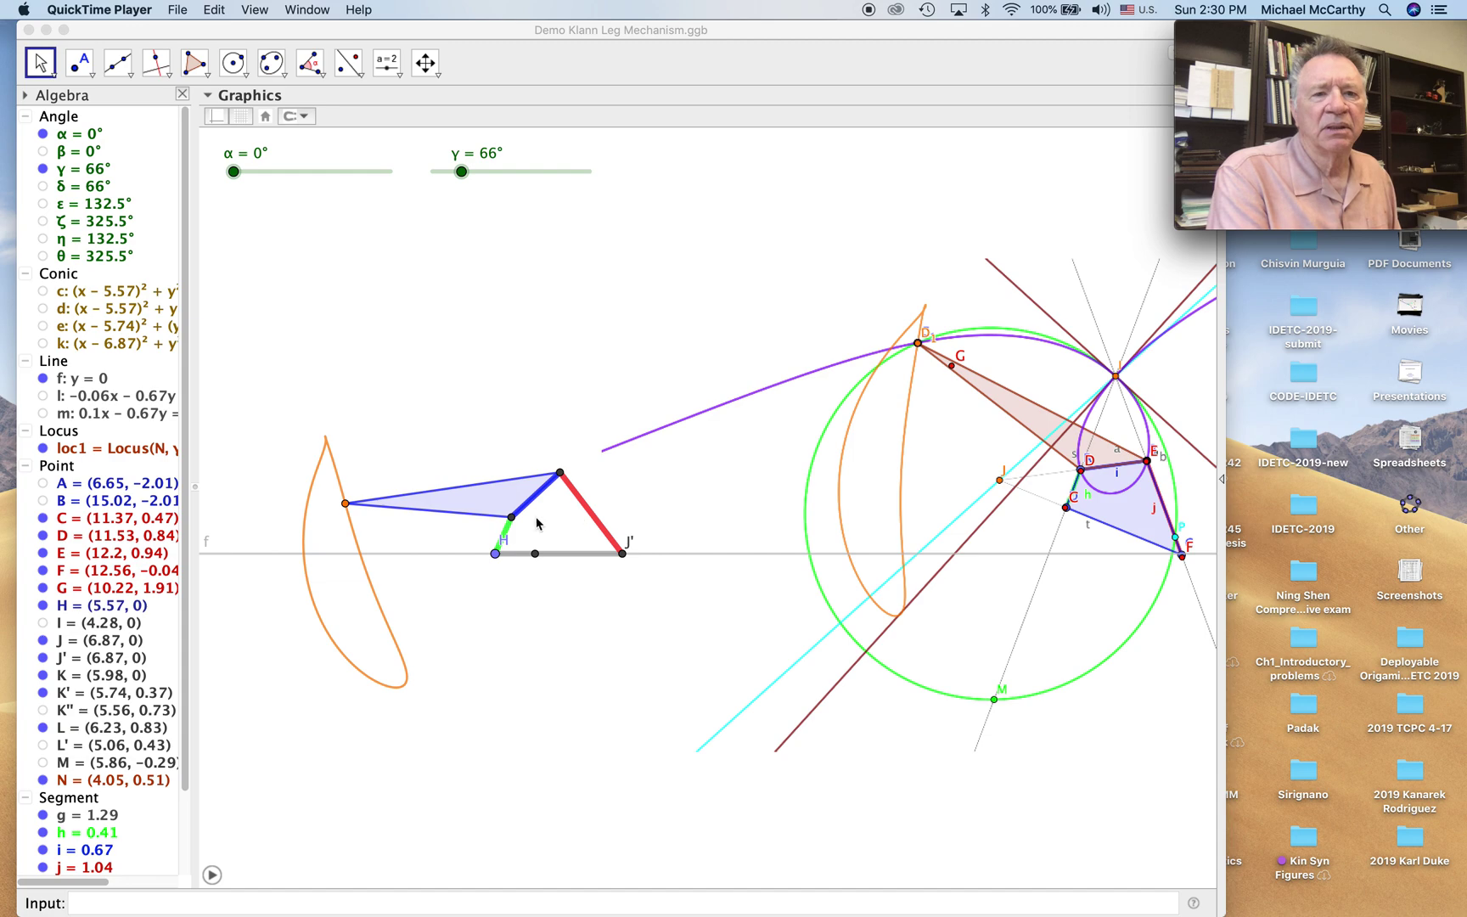
Set the α slider to 10° and play the γ animation of the four-bar linkage, stopping it at γ = 67°
click(234, 170)
mouse_move(234, 171)
mouse_down()
mouse_move(264, 197)
mouse_move(238, 172)
mouse_up()
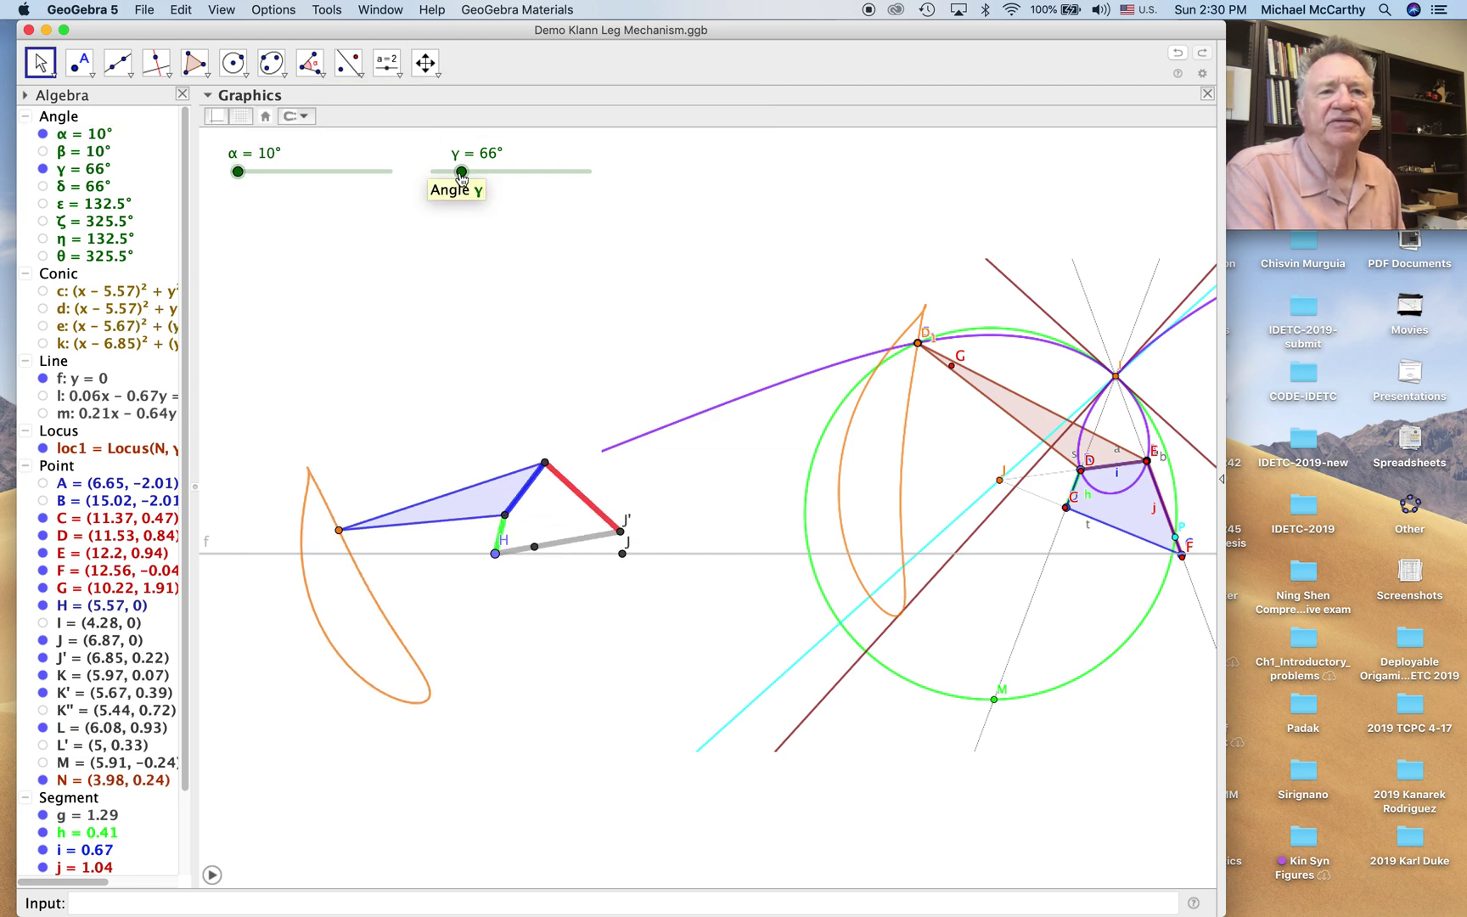
drag(460, 172, 459, 171)
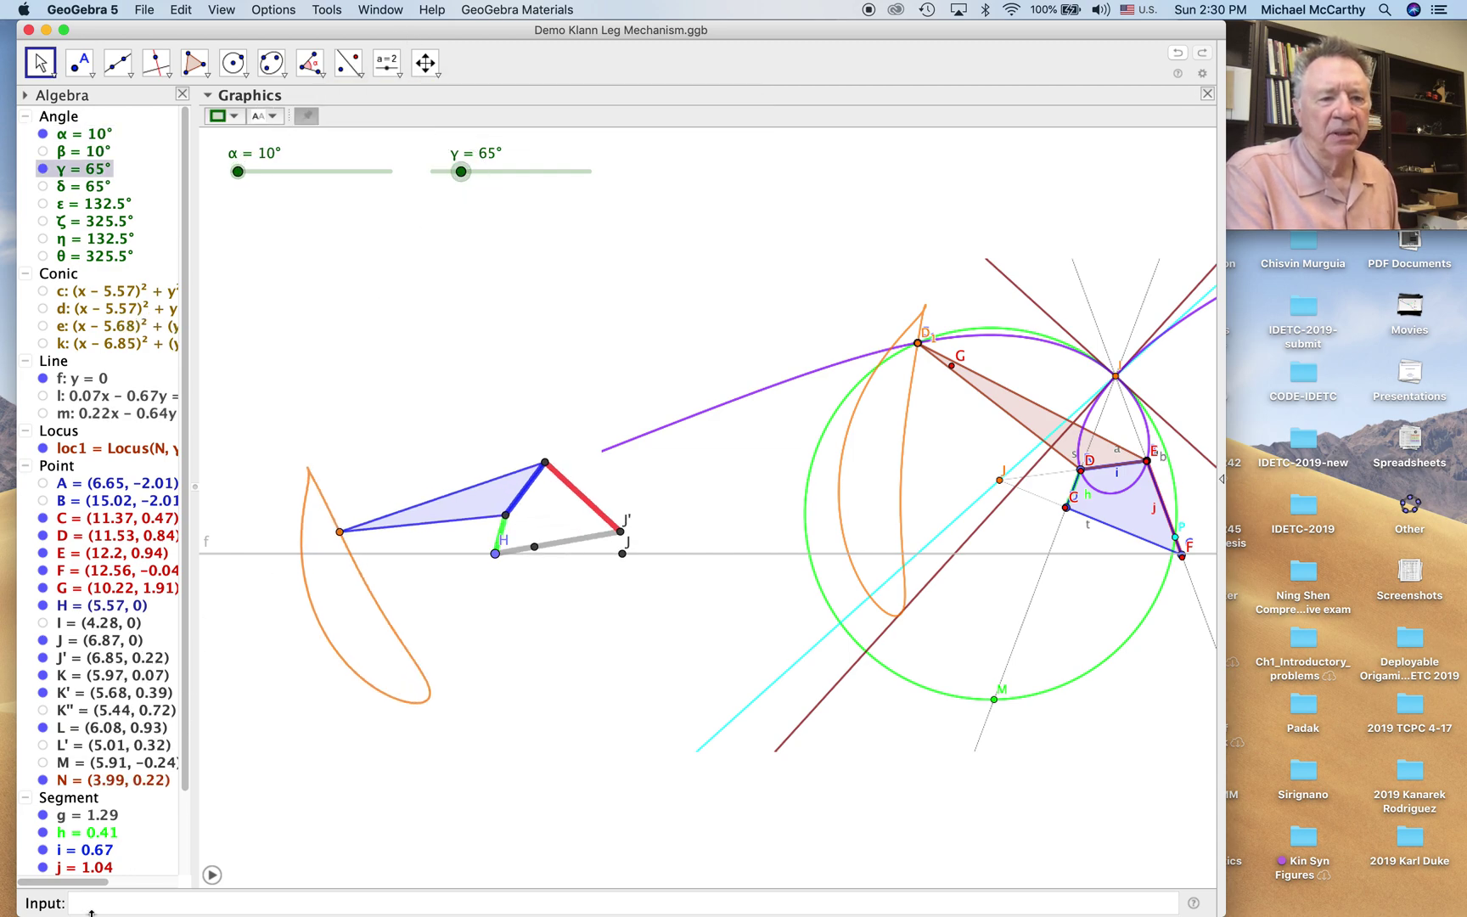
click(211, 874)
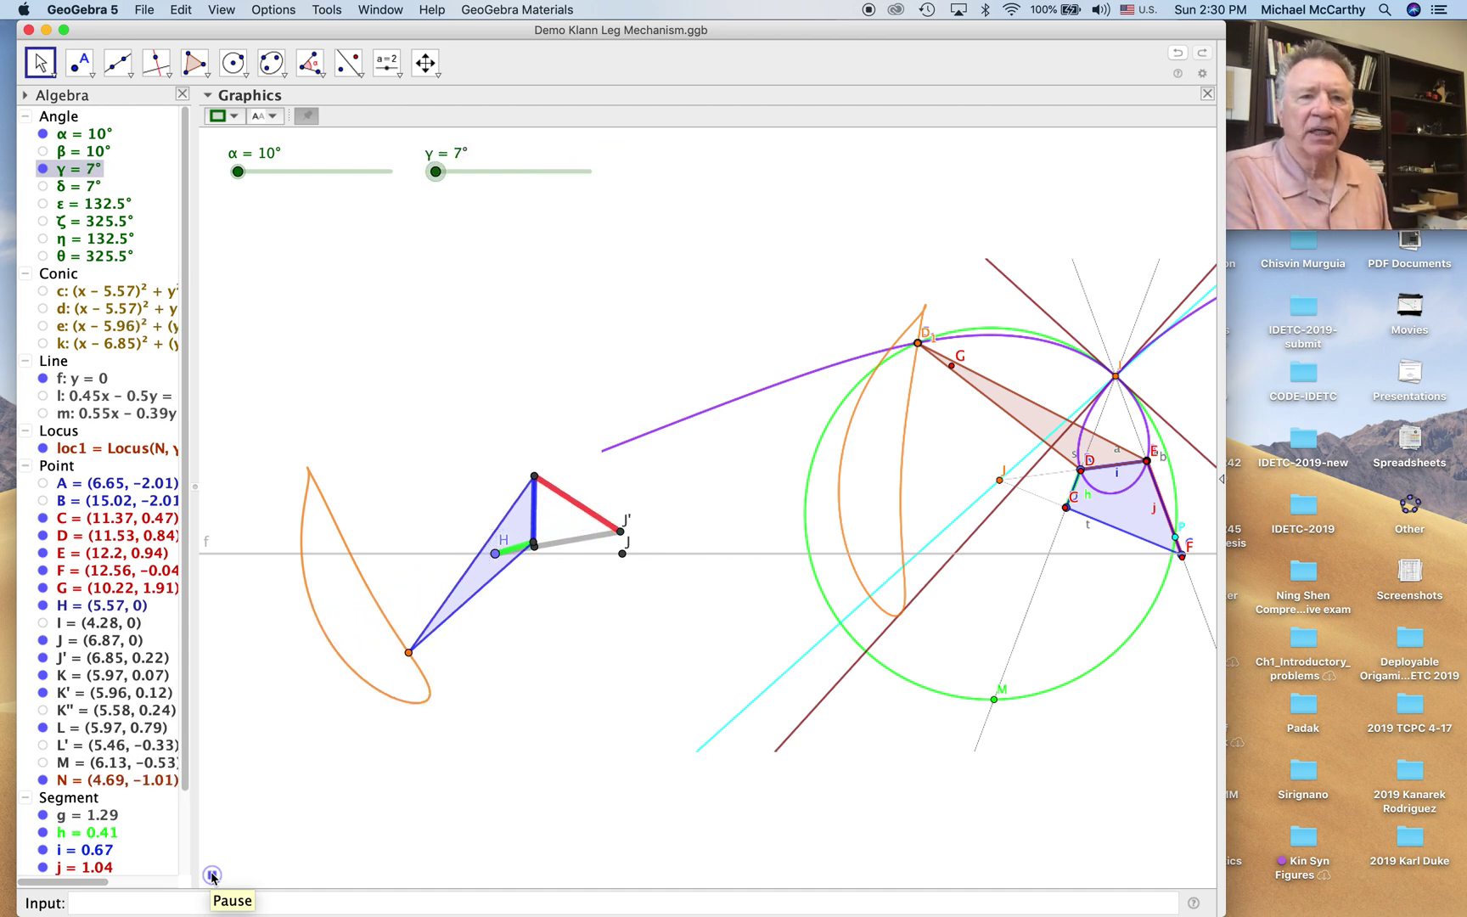
click(213, 875)
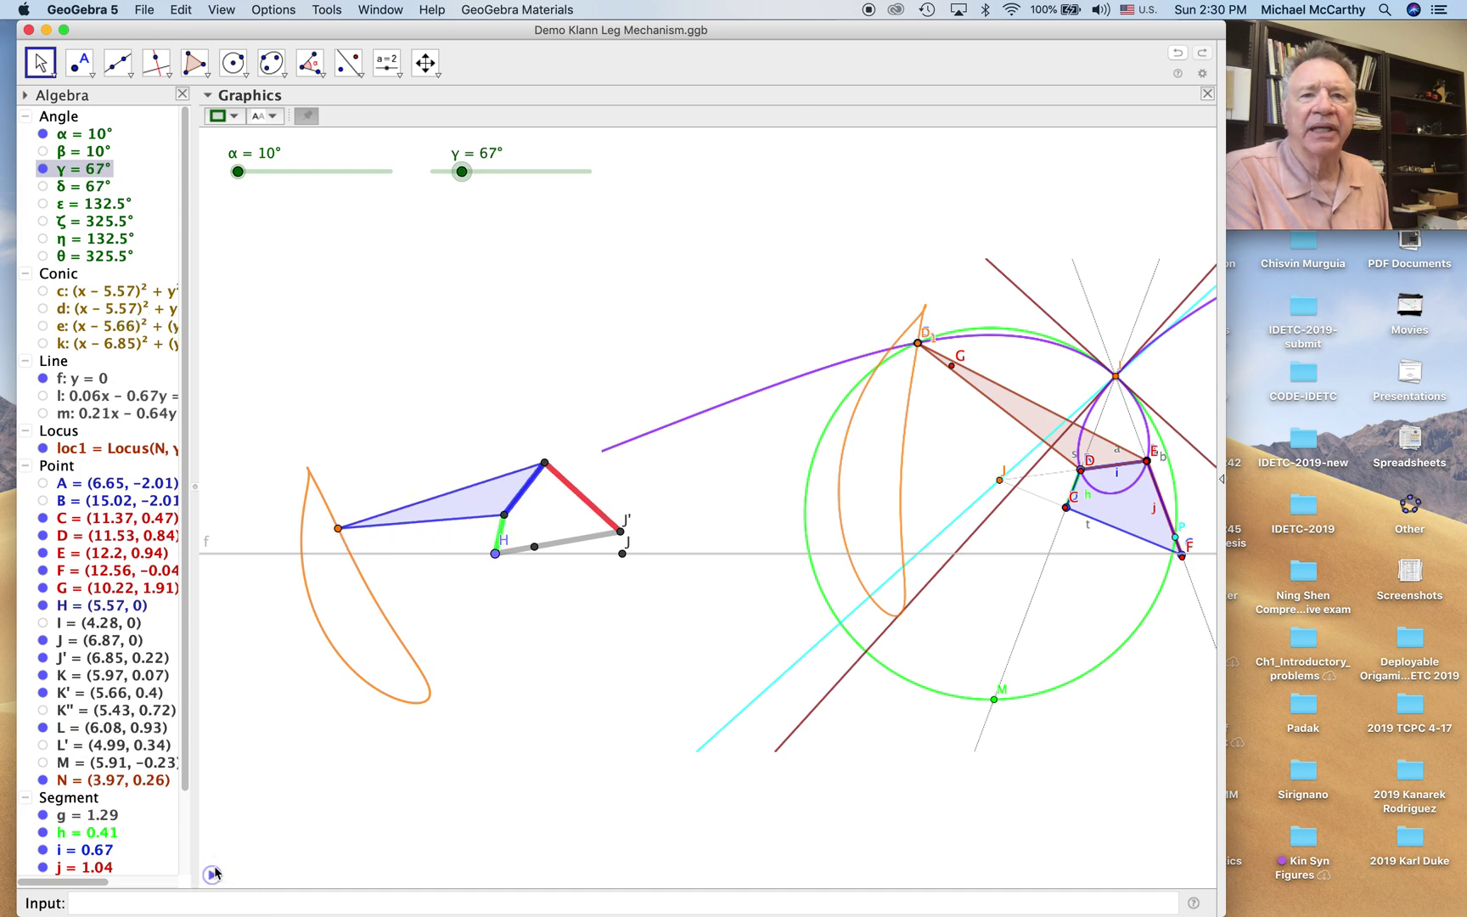
Place free points at about (10.61, 3.92) and (8.26, 2.29), setting the point size to its maximum
click(79, 63)
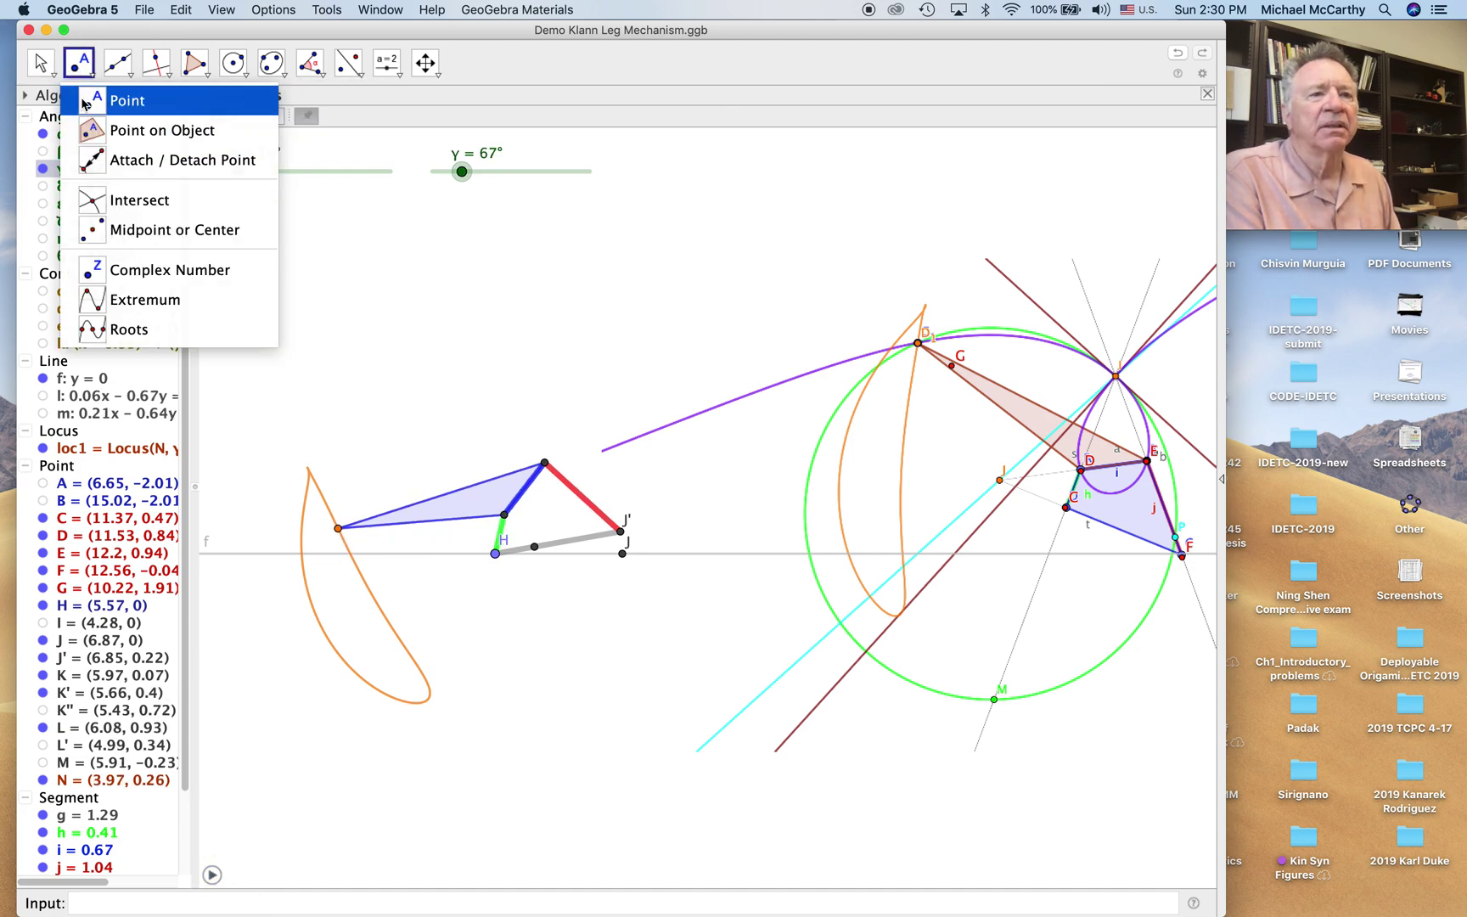
click(95, 107)
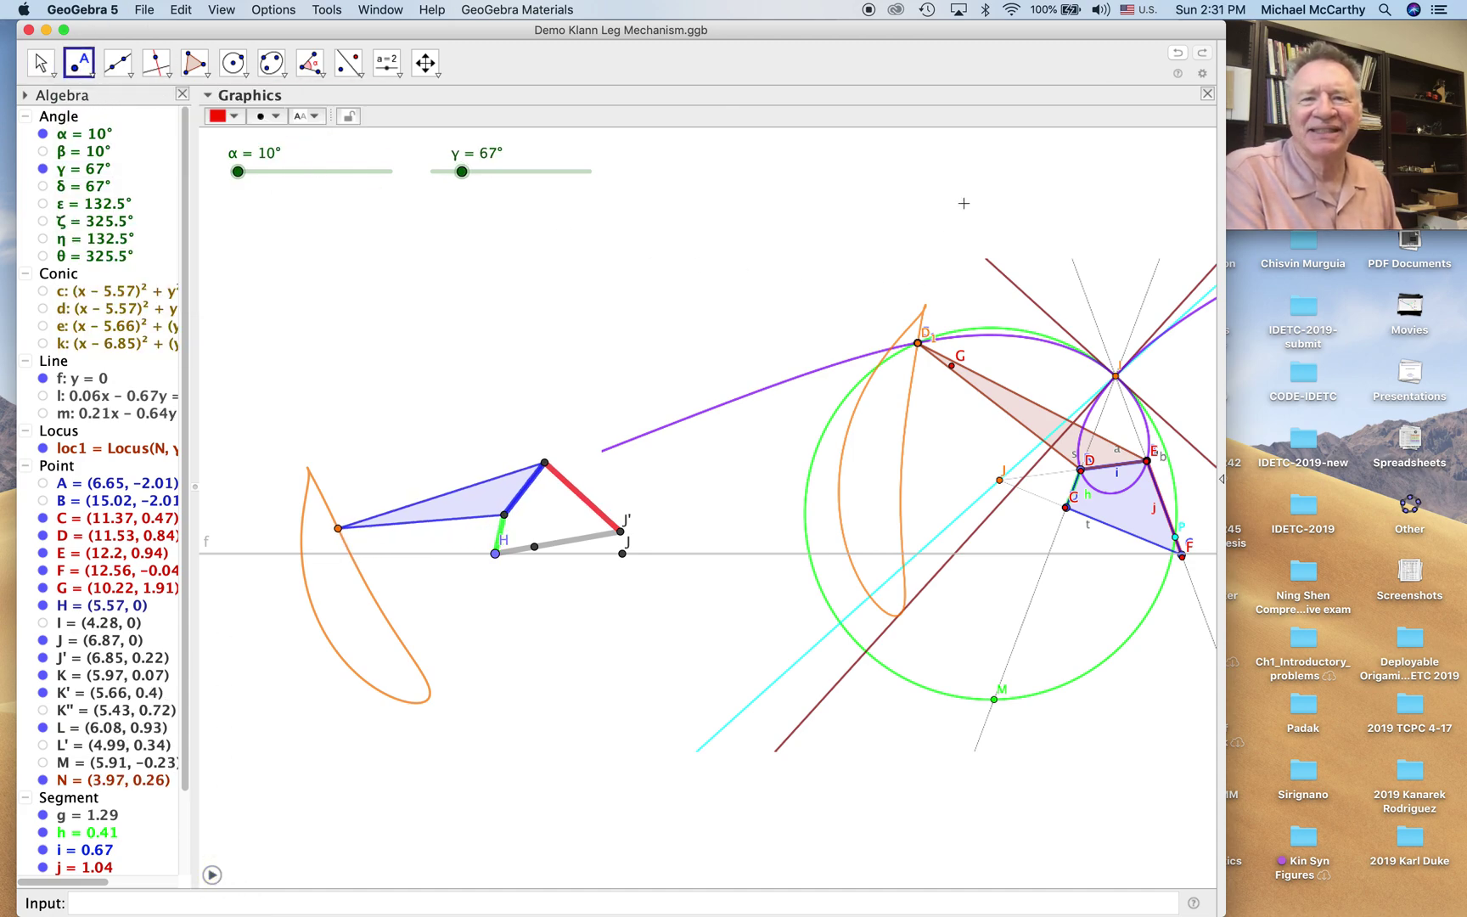
click(990, 169)
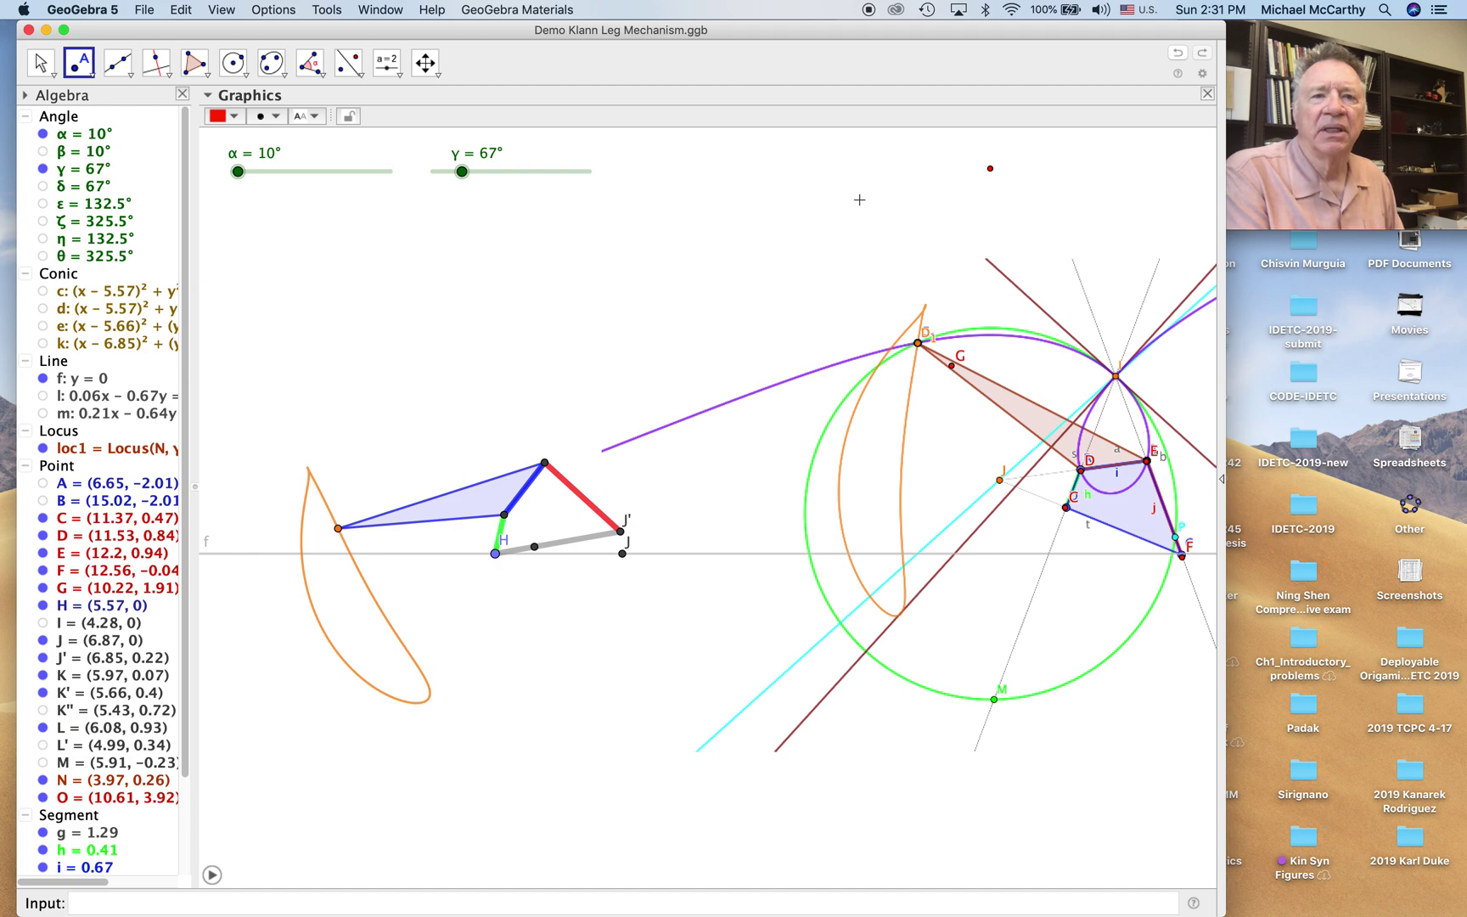
click(269, 116)
drag(290, 178, 479, 194)
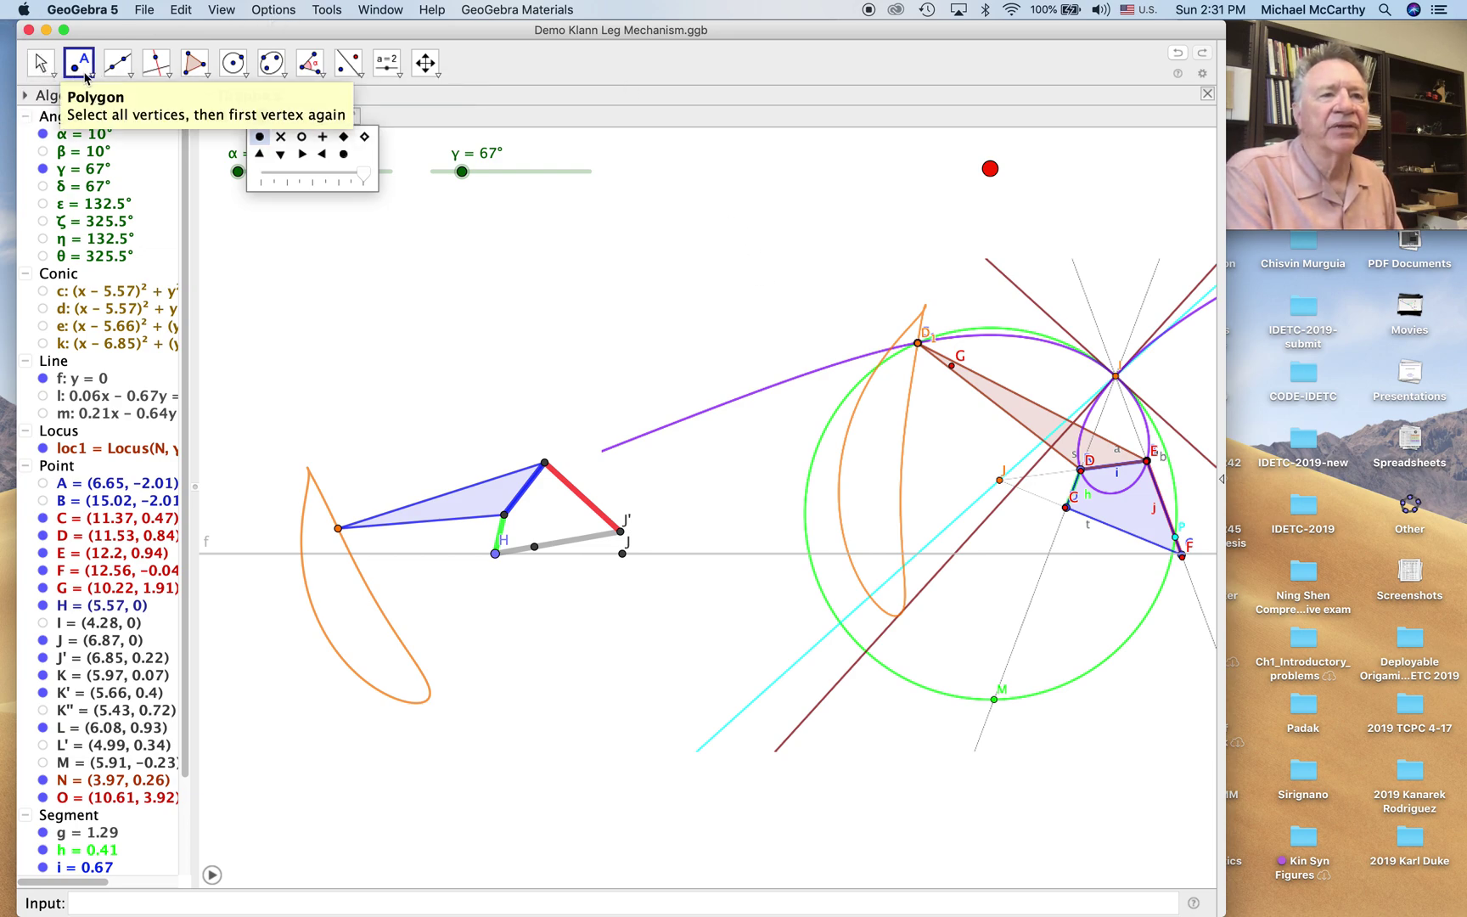
click(758, 327)
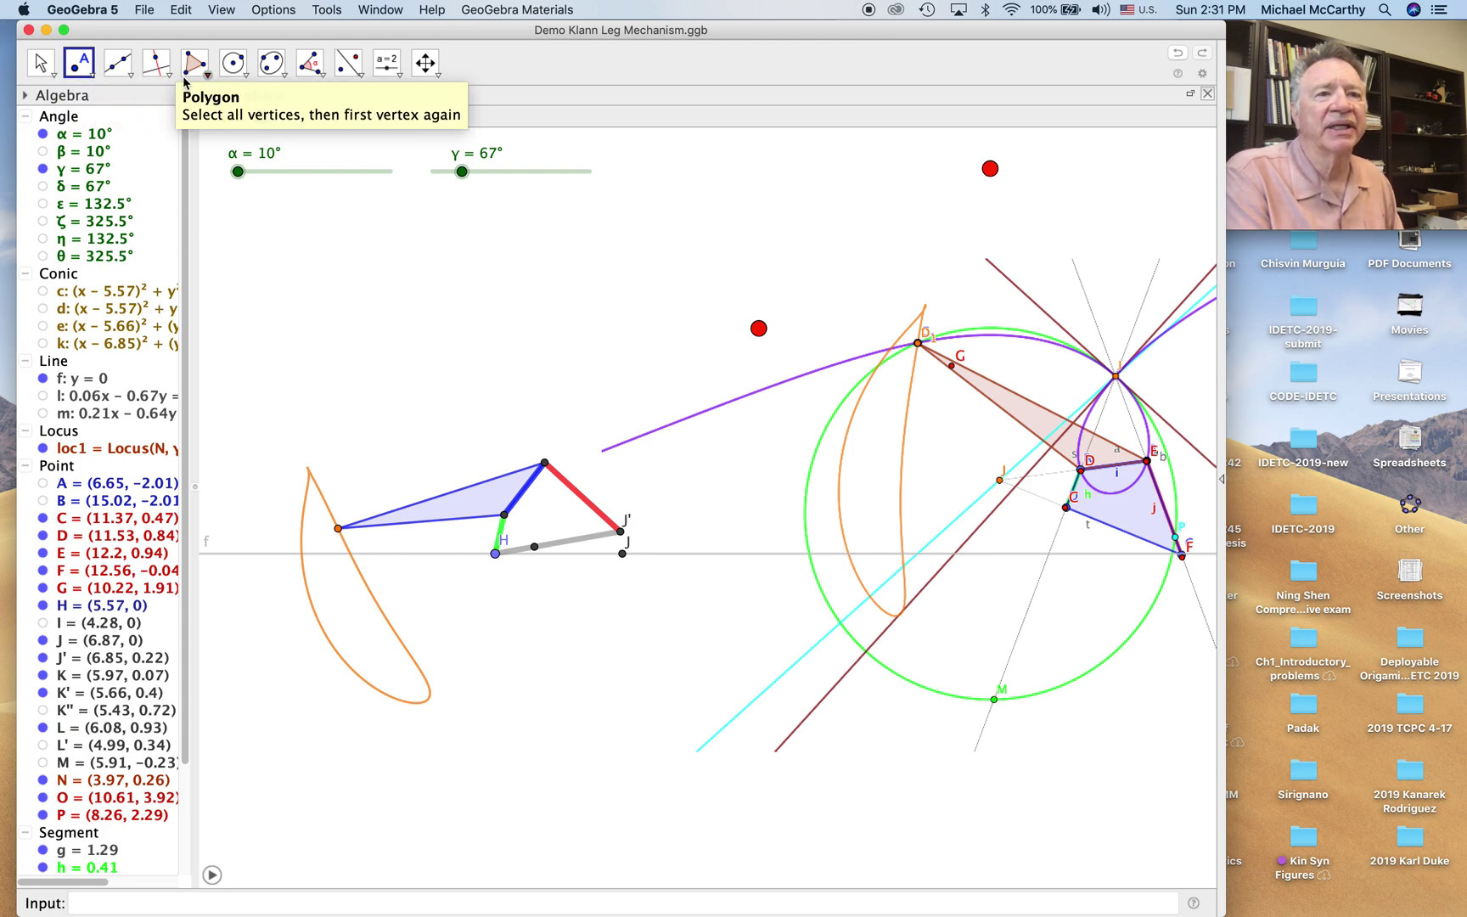
Draw a segment from point P to a new point at about (9.9, 2.12), beside the coupler triangle's outer tip
click(120, 68)
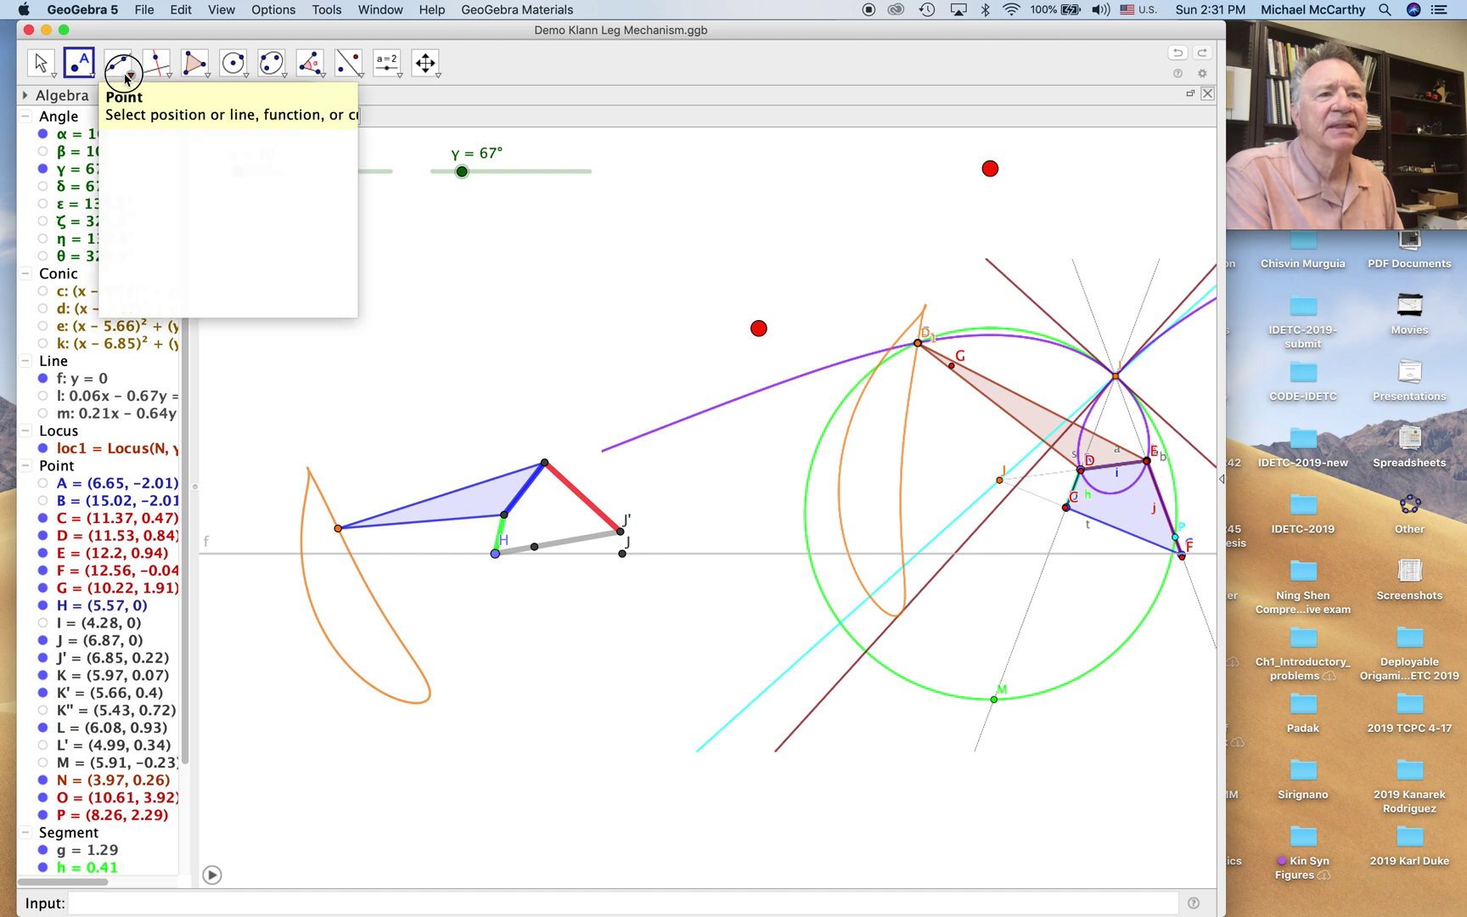
click(134, 130)
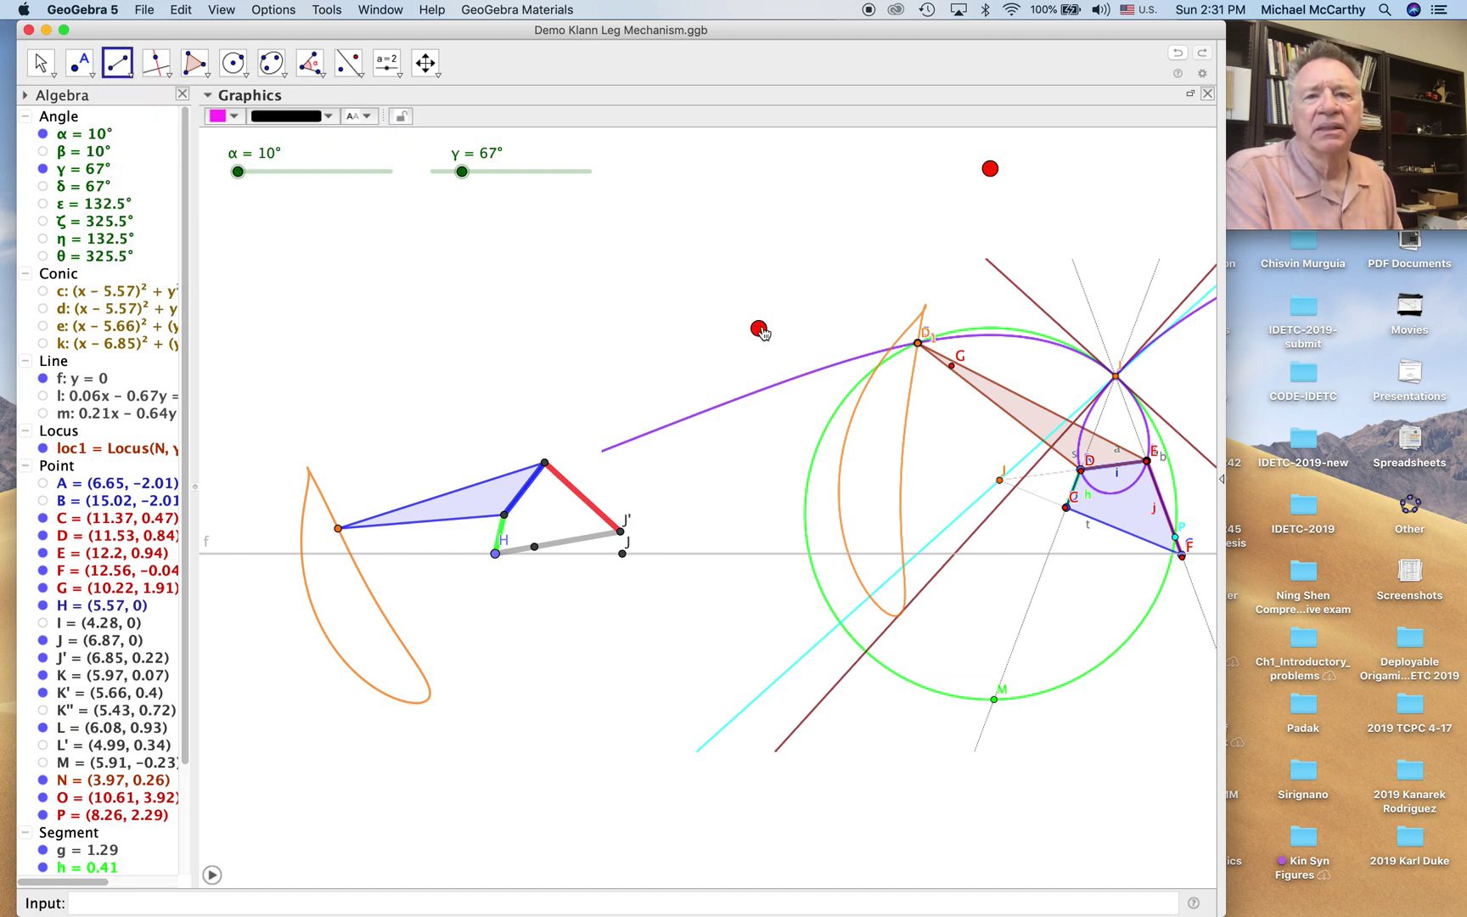
click(758, 329)
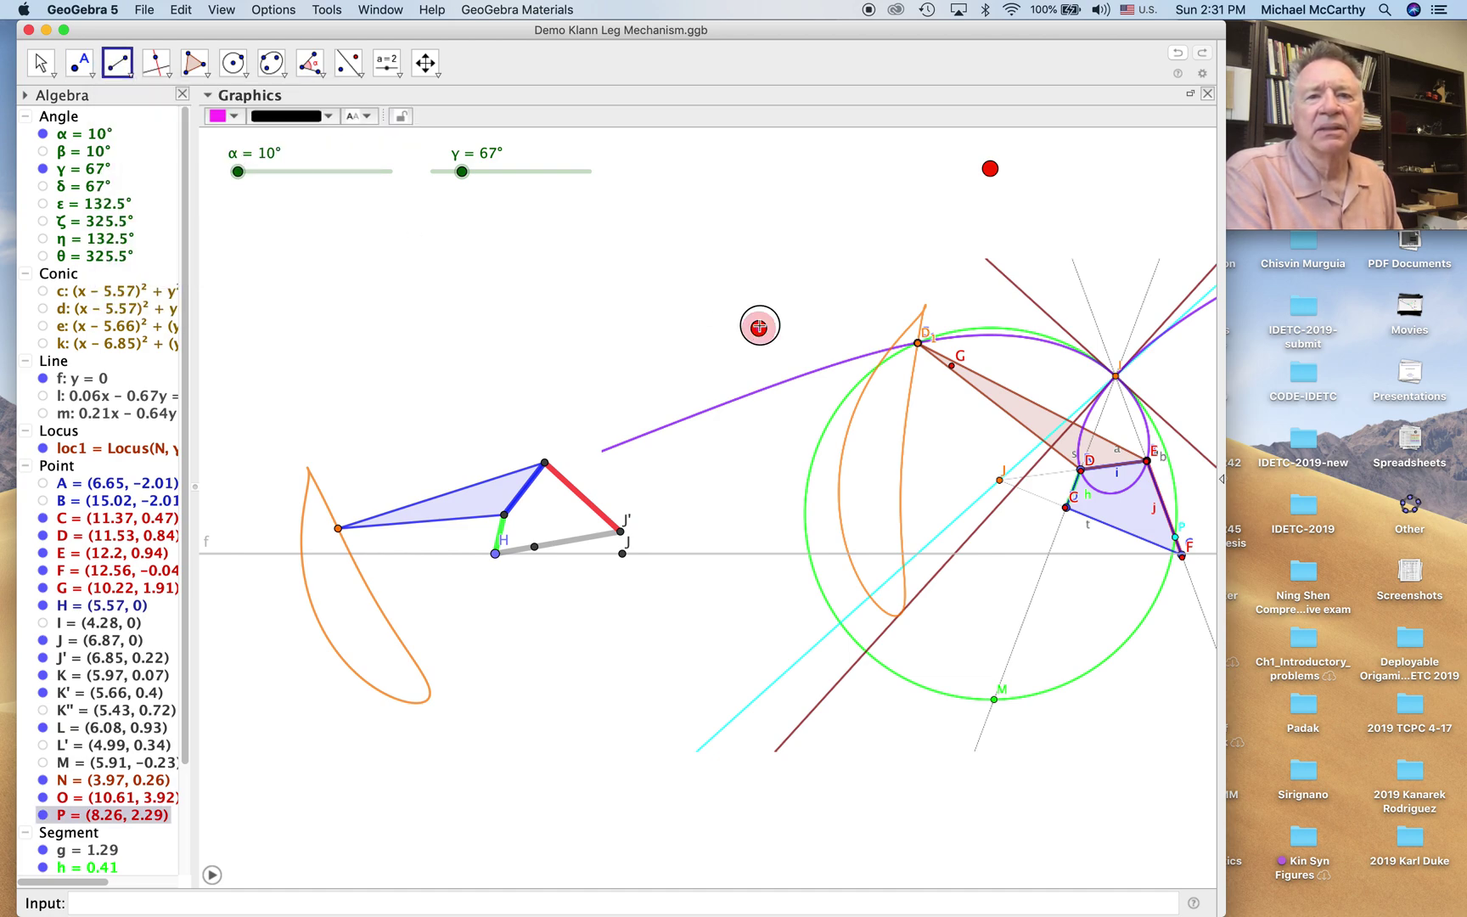
click(919, 345)
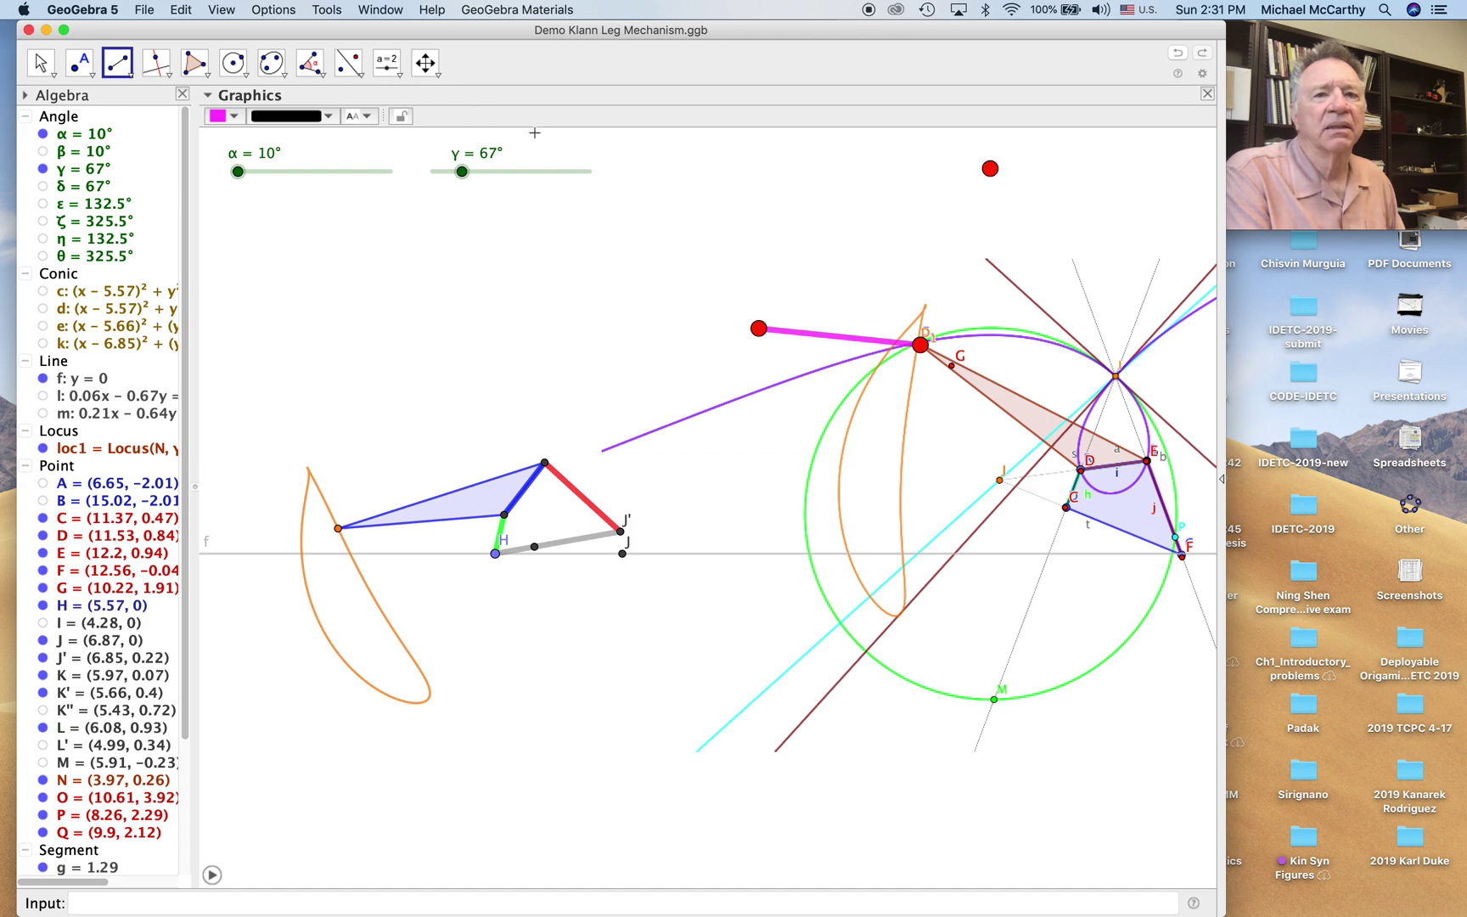
Draw a segment between points O and P and color it red
click(990, 168)
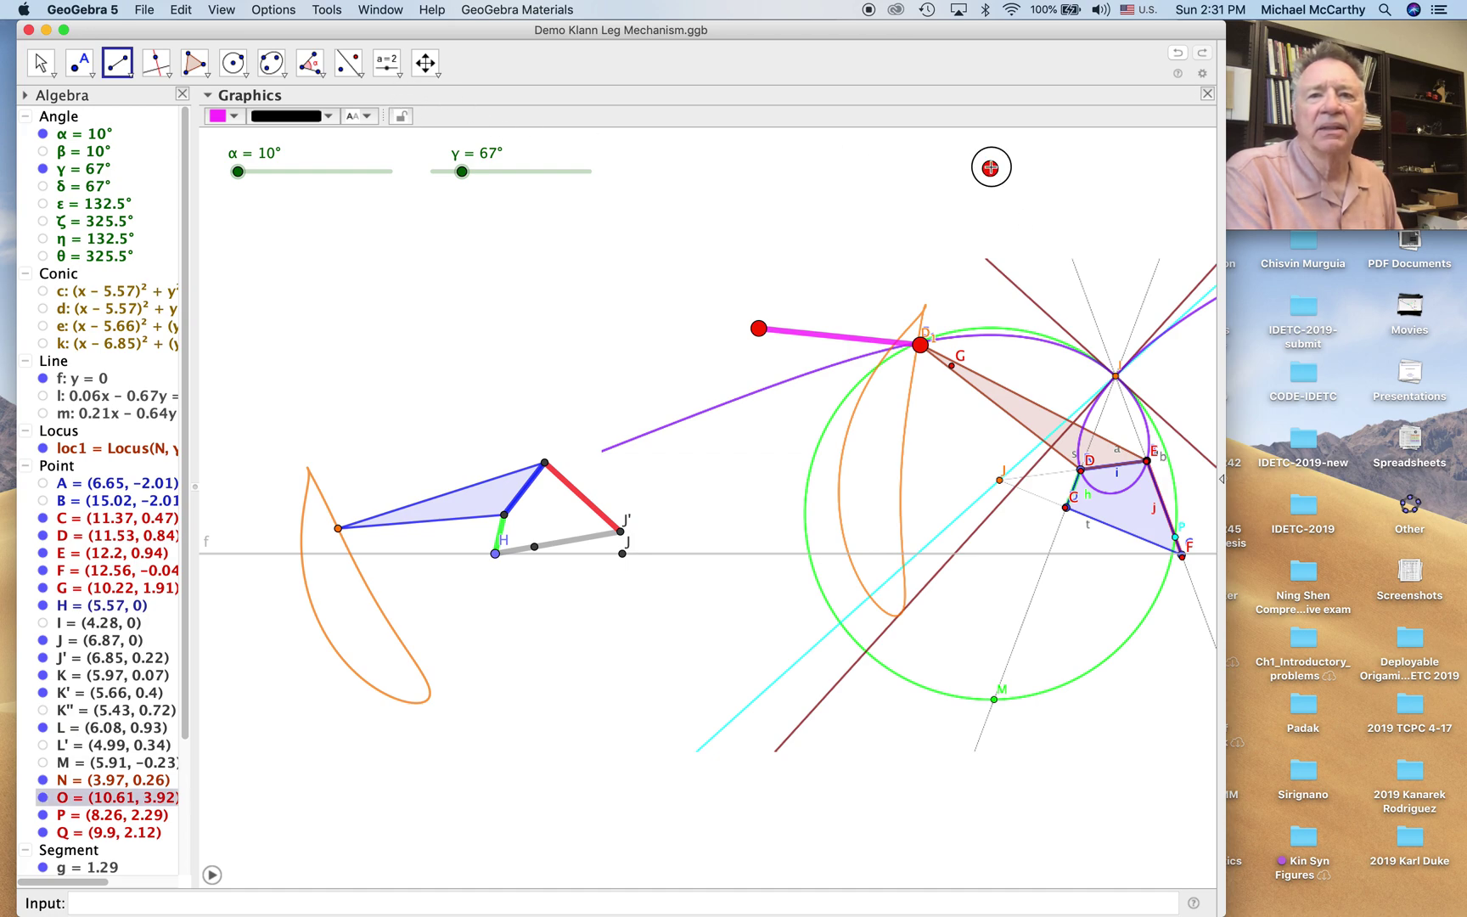
click(758, 327)
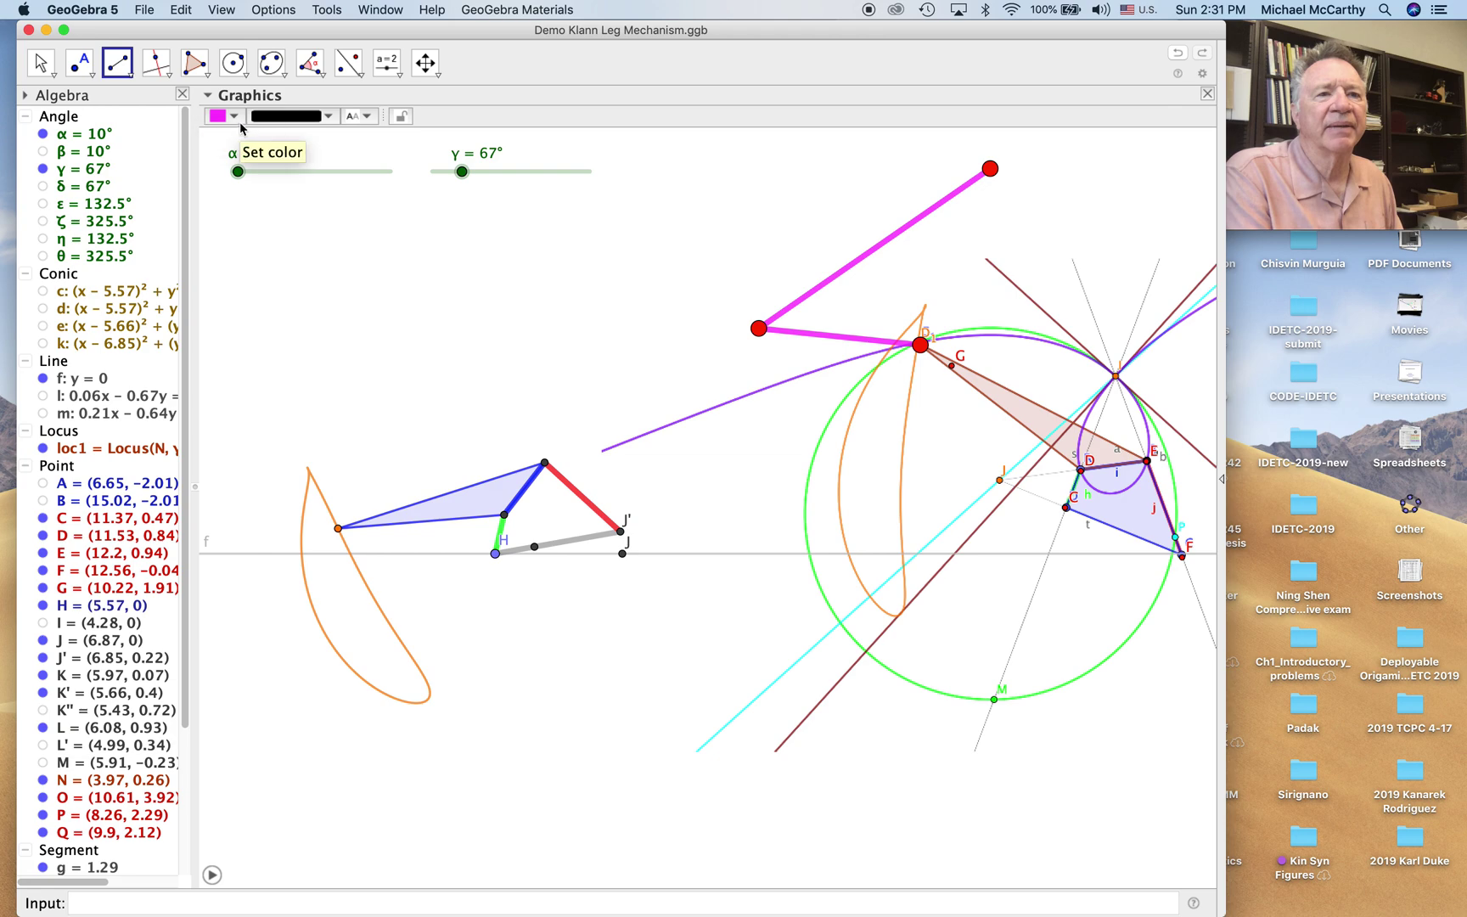
click(234, 118)
click(213, 136)
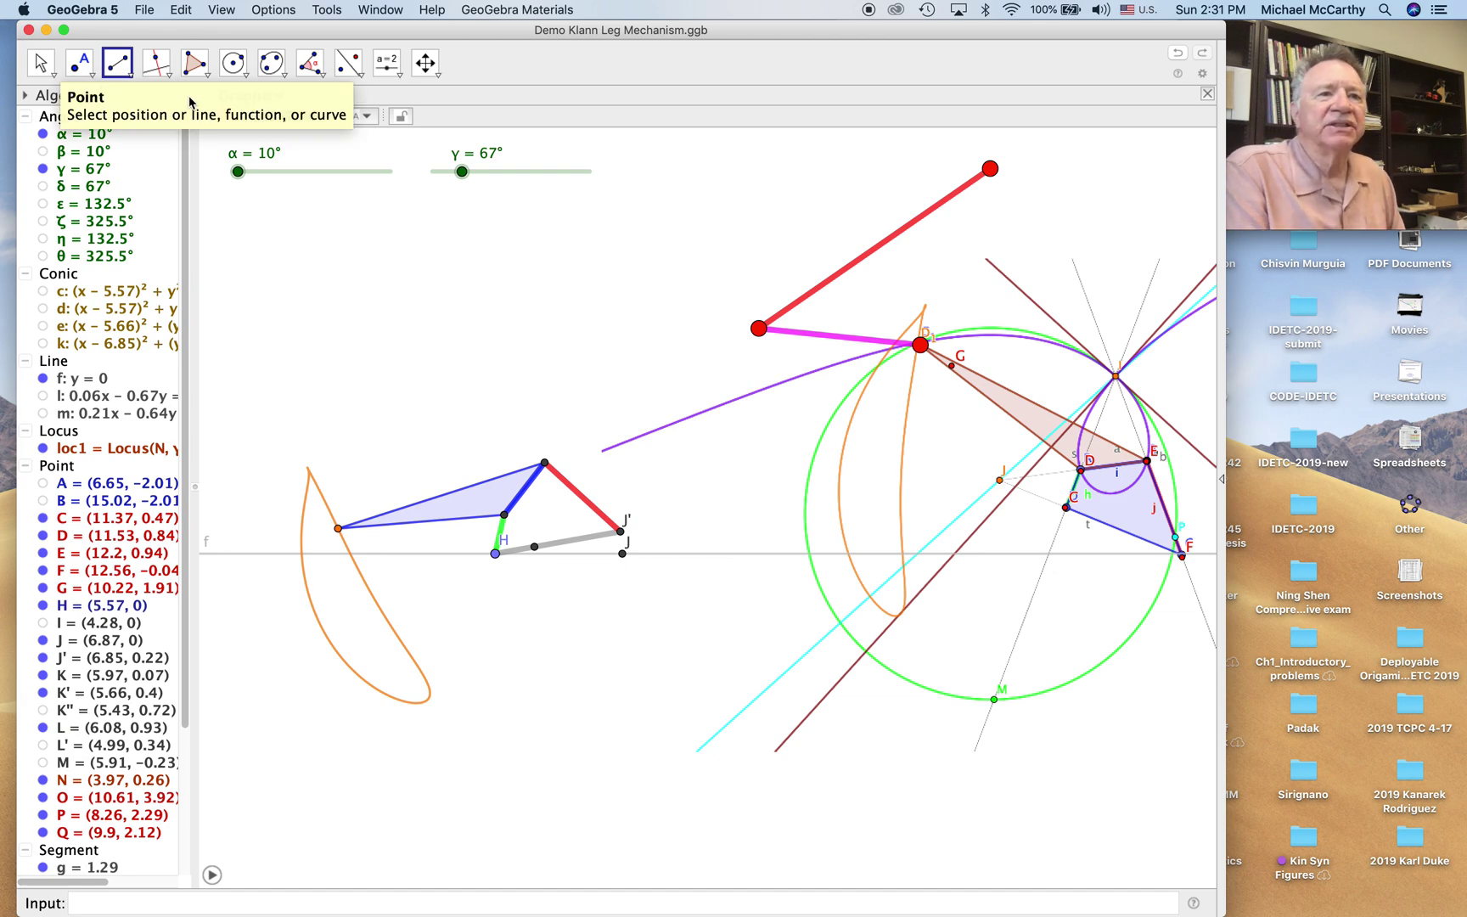
Place a foot point at about (9.8, -2.87) and build a triangle polygon from P, that point and Q
click(76, 73)
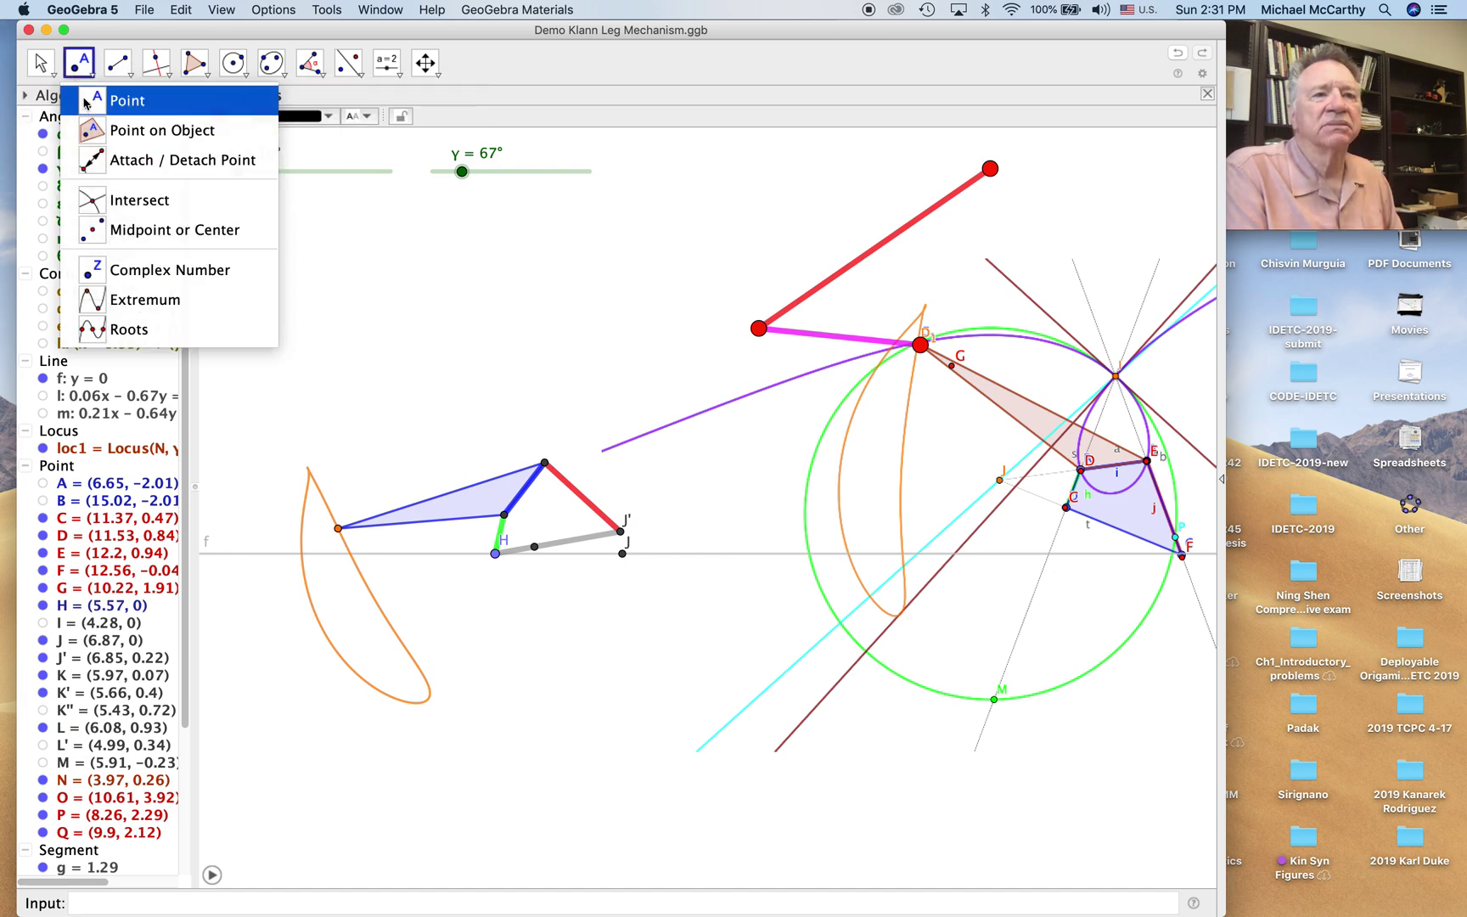
click(100, 100)
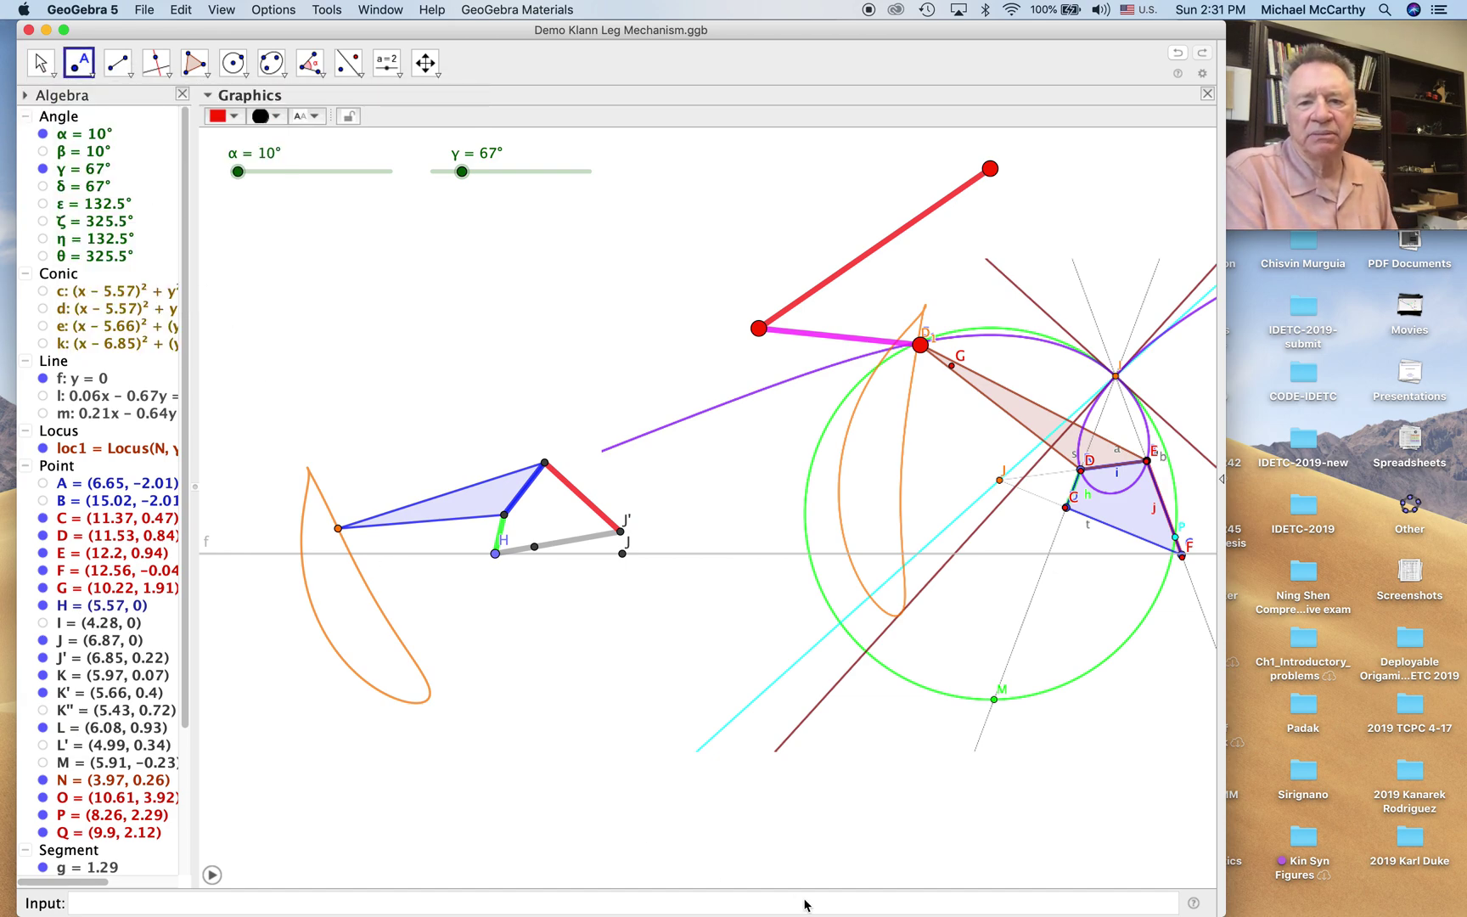
click(910, 835)
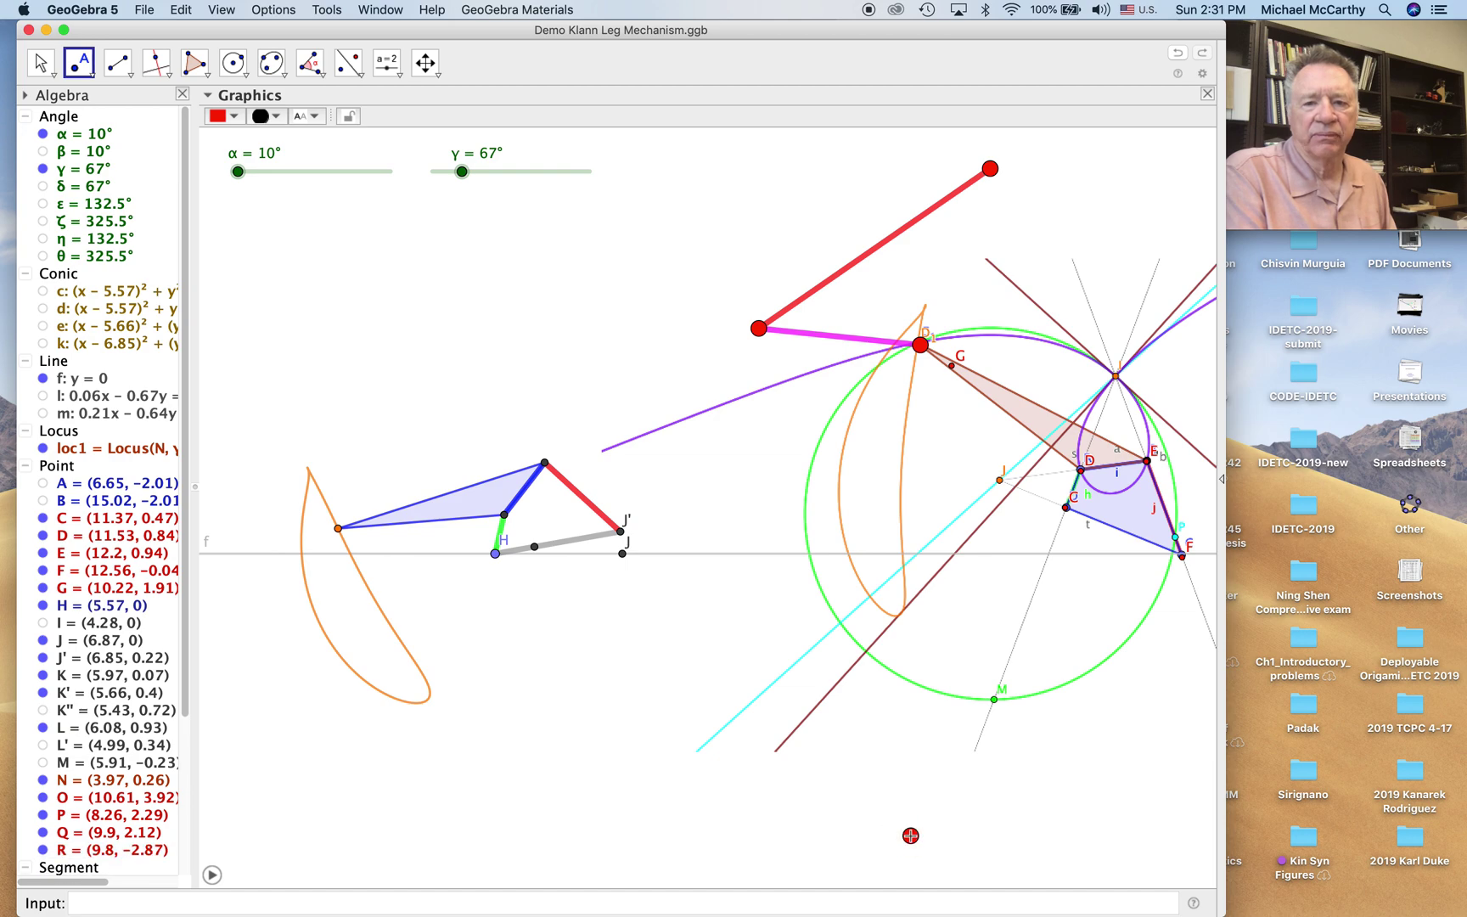
click(194, 62)
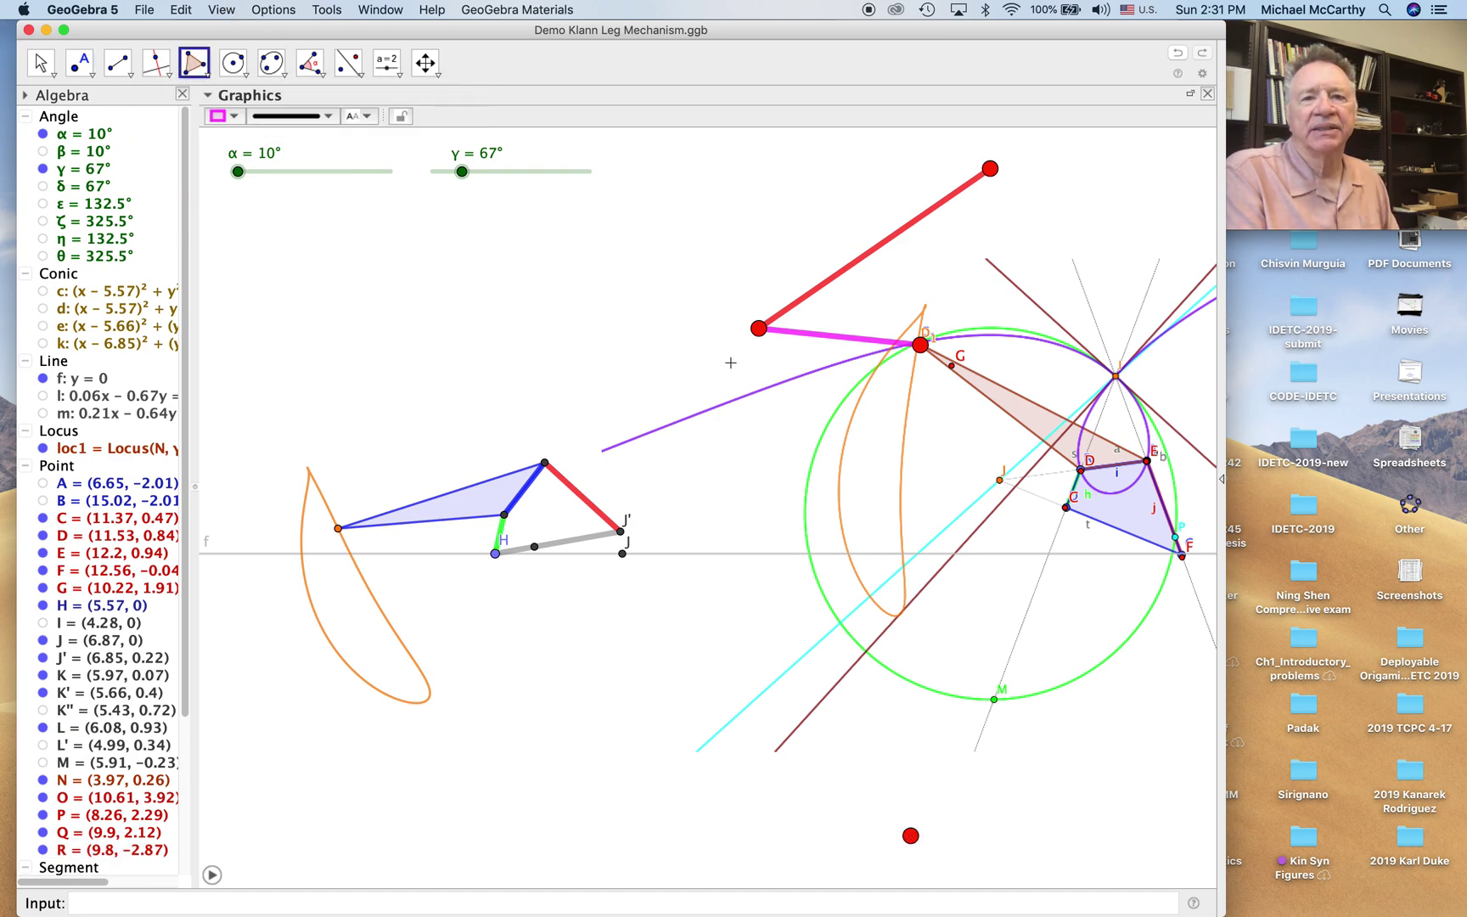
click(758, 329)
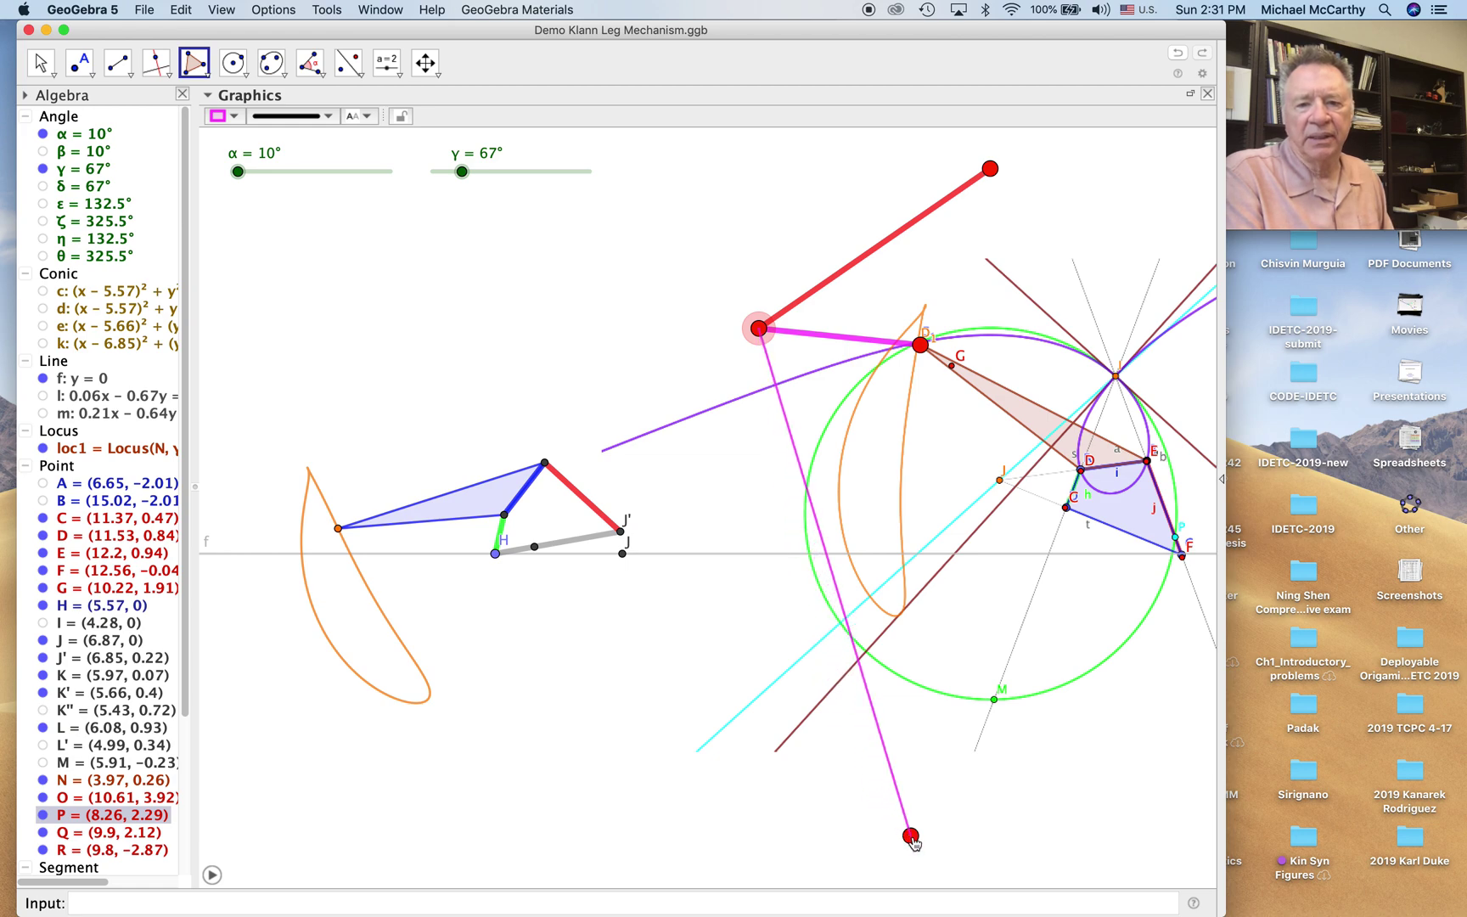
click(910, 835)
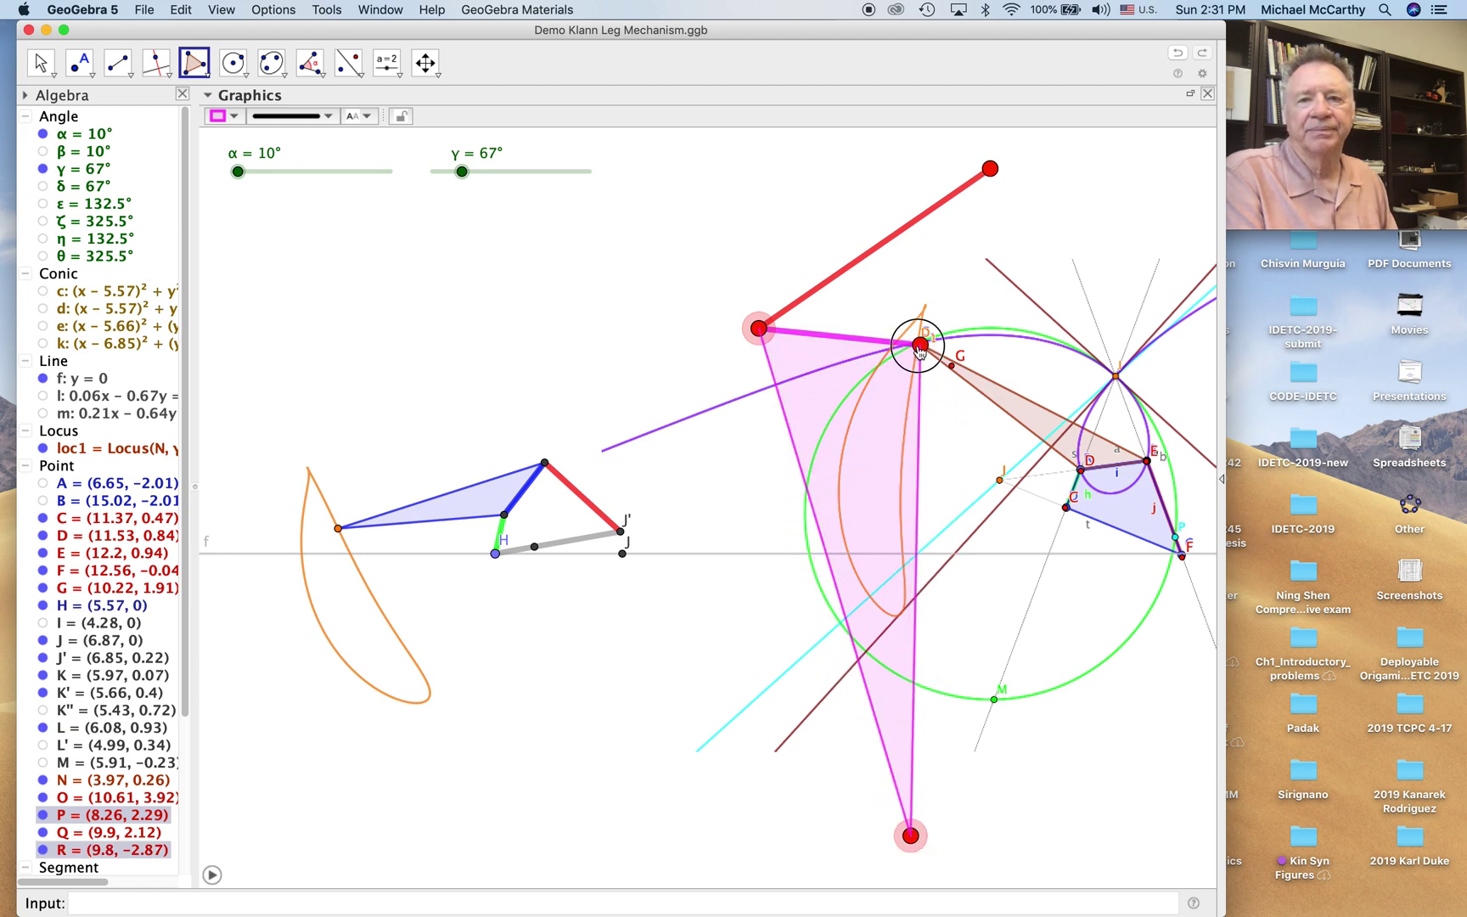
click(919, 345)
click(759, 328)
click(40, 62)
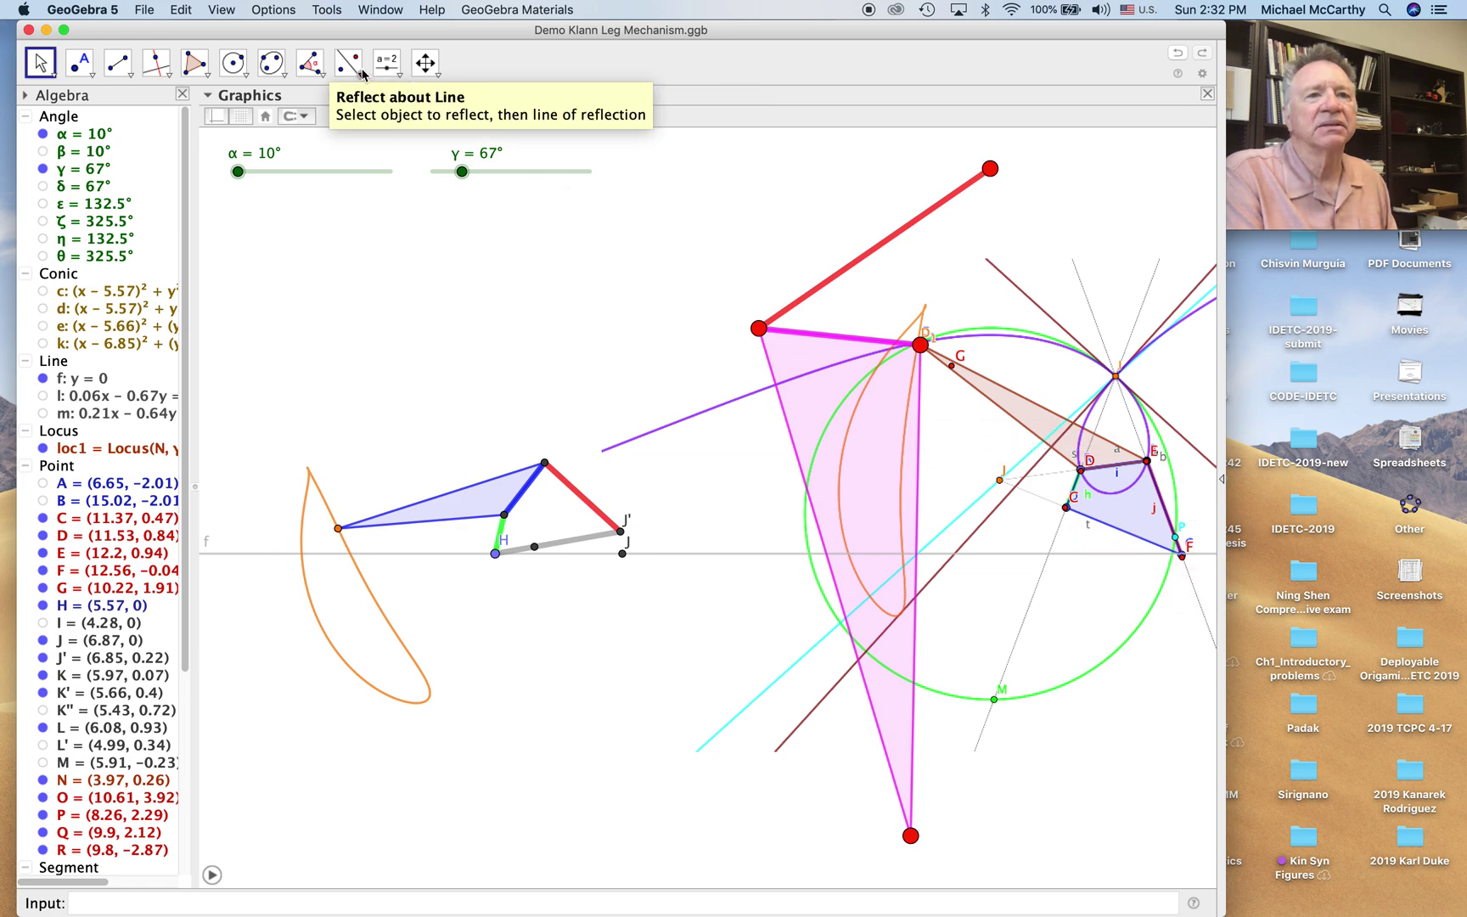
Create the angle from point F about vertex C to point O, and repeat it as a second angle
click(315, 71)
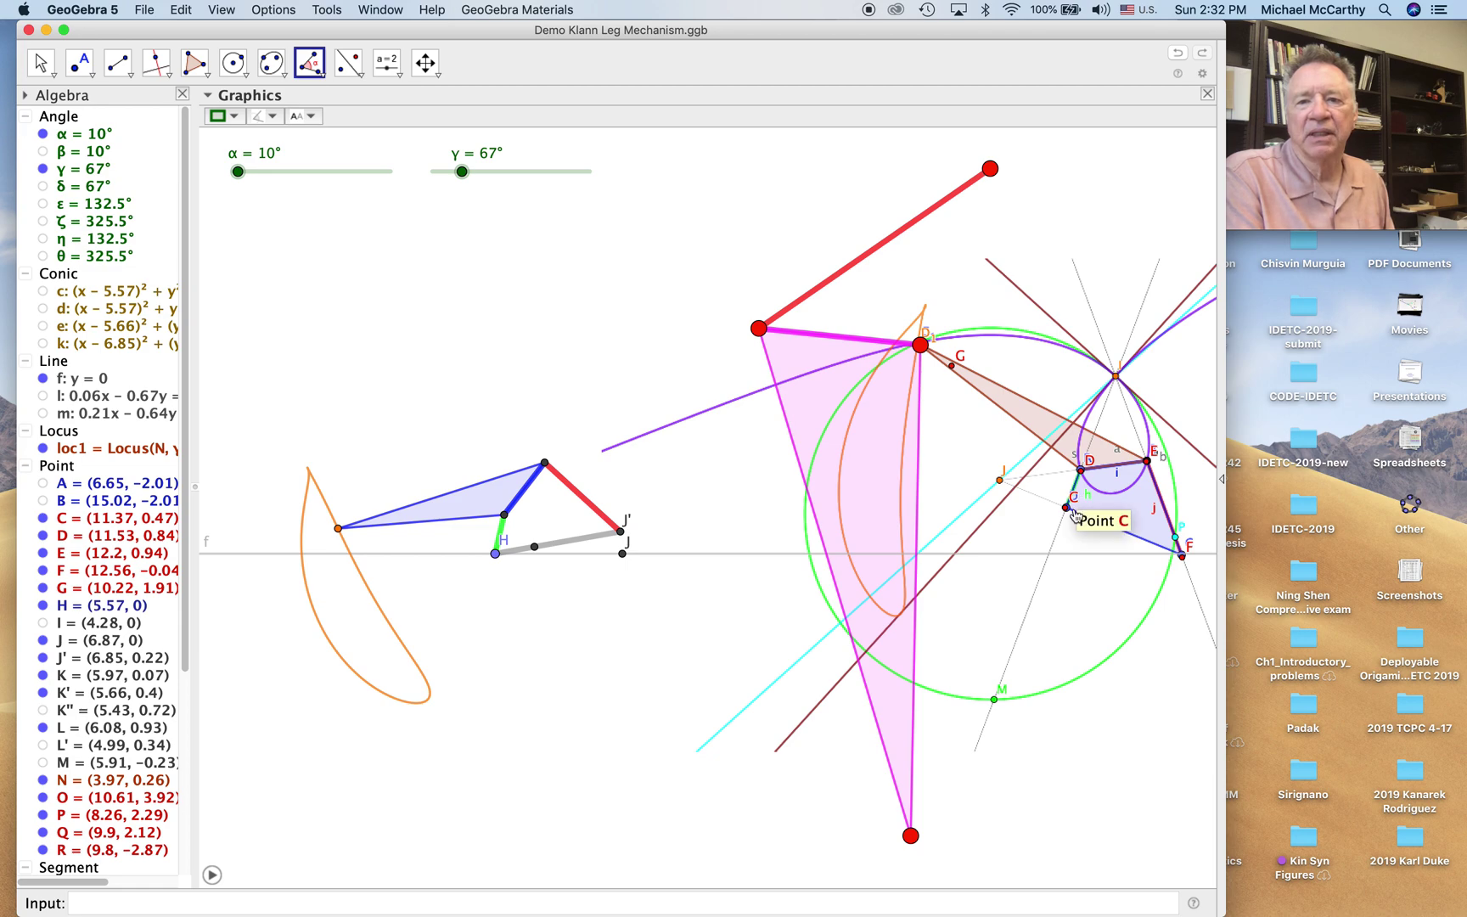
click(1183, 558)
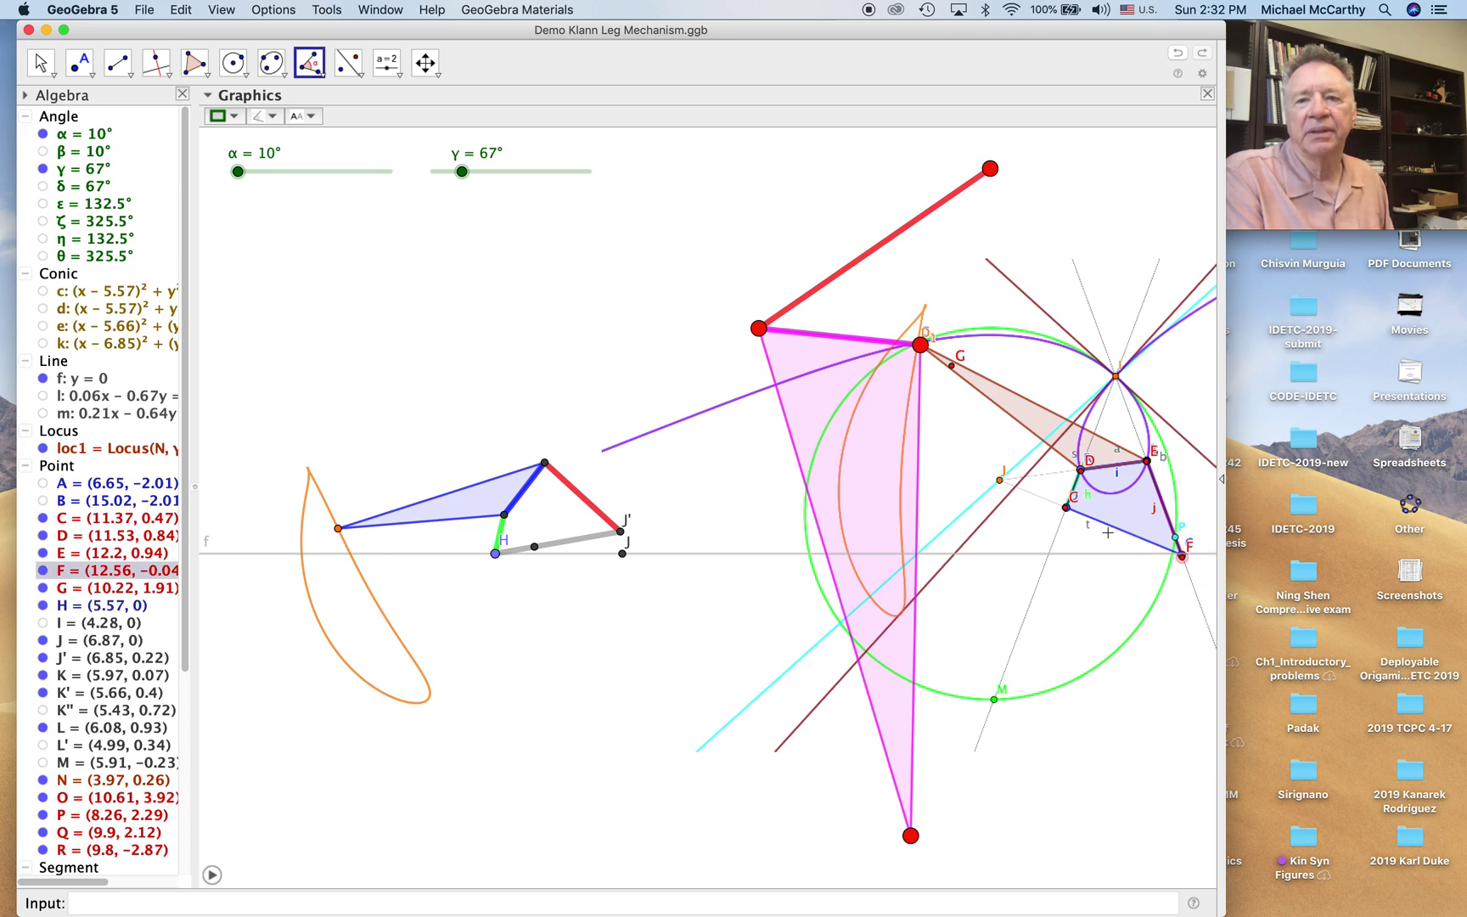
click(1067, 507)
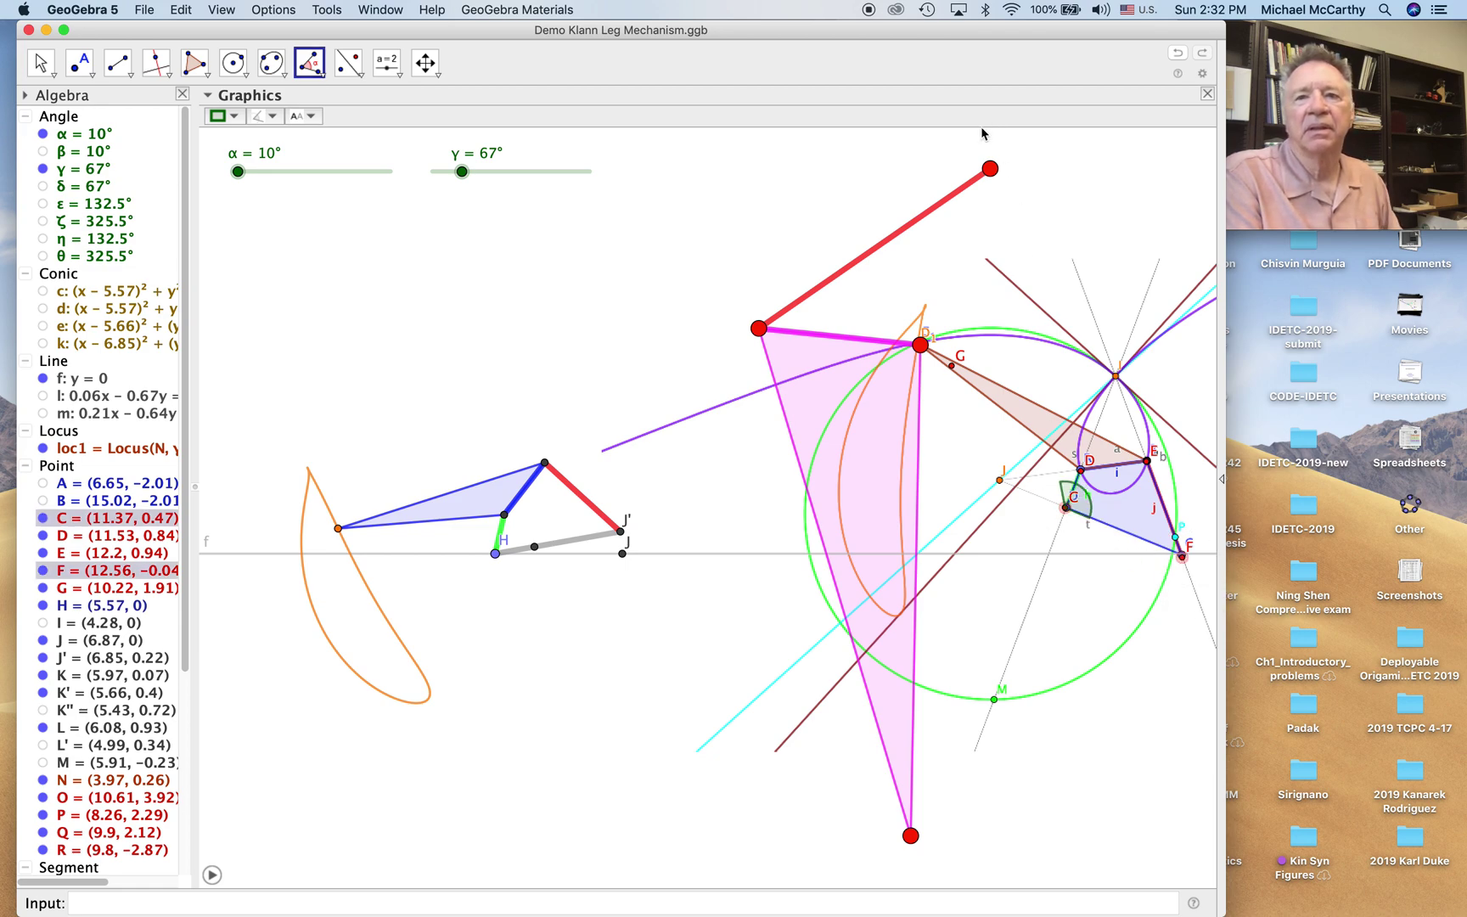
click(990, 168)
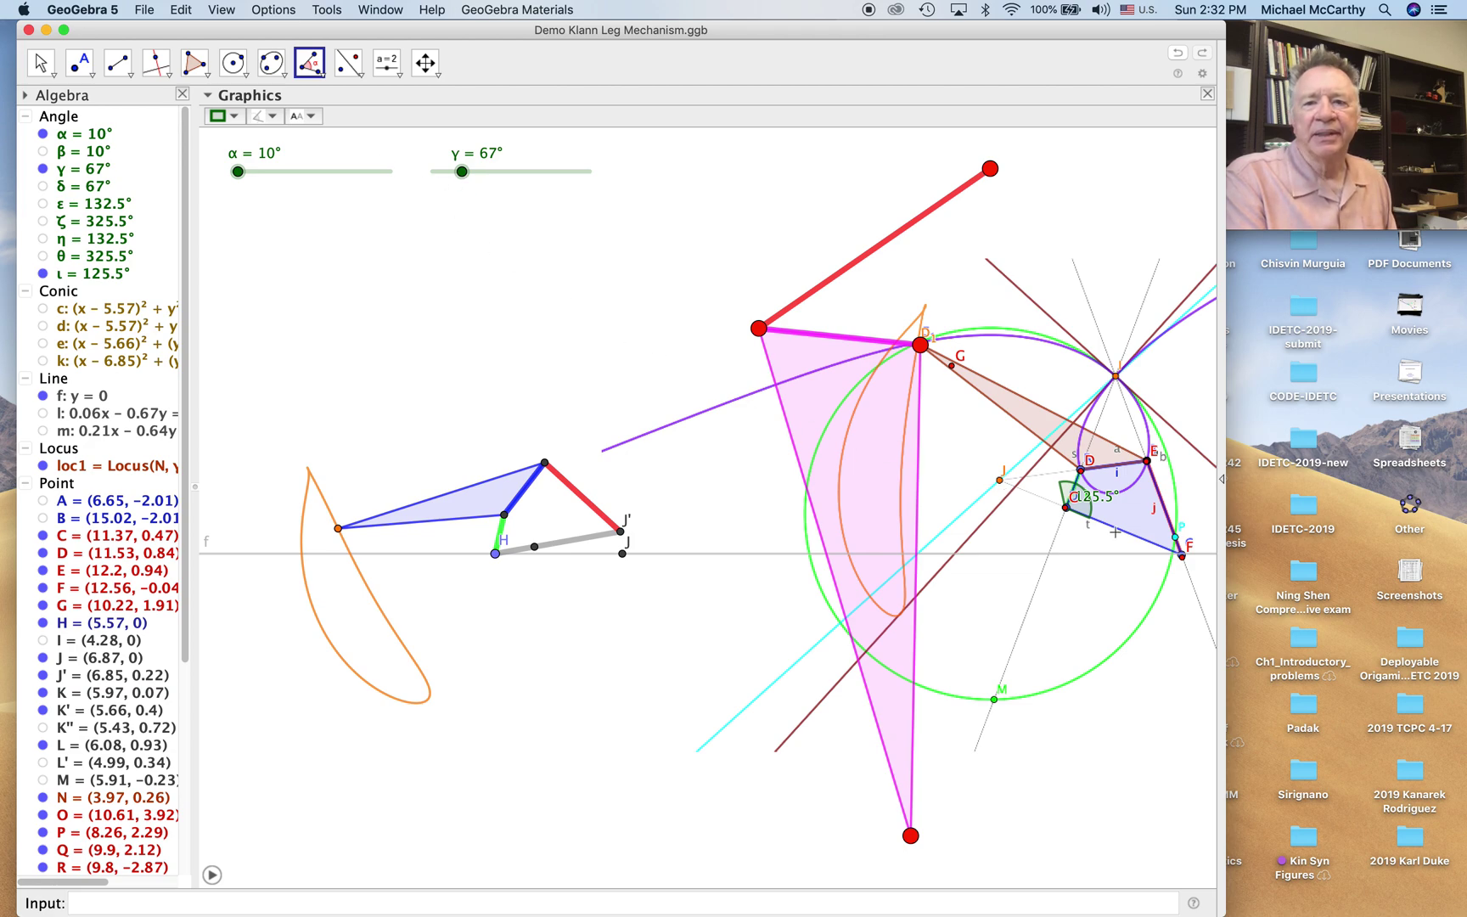
click(1183, 557)
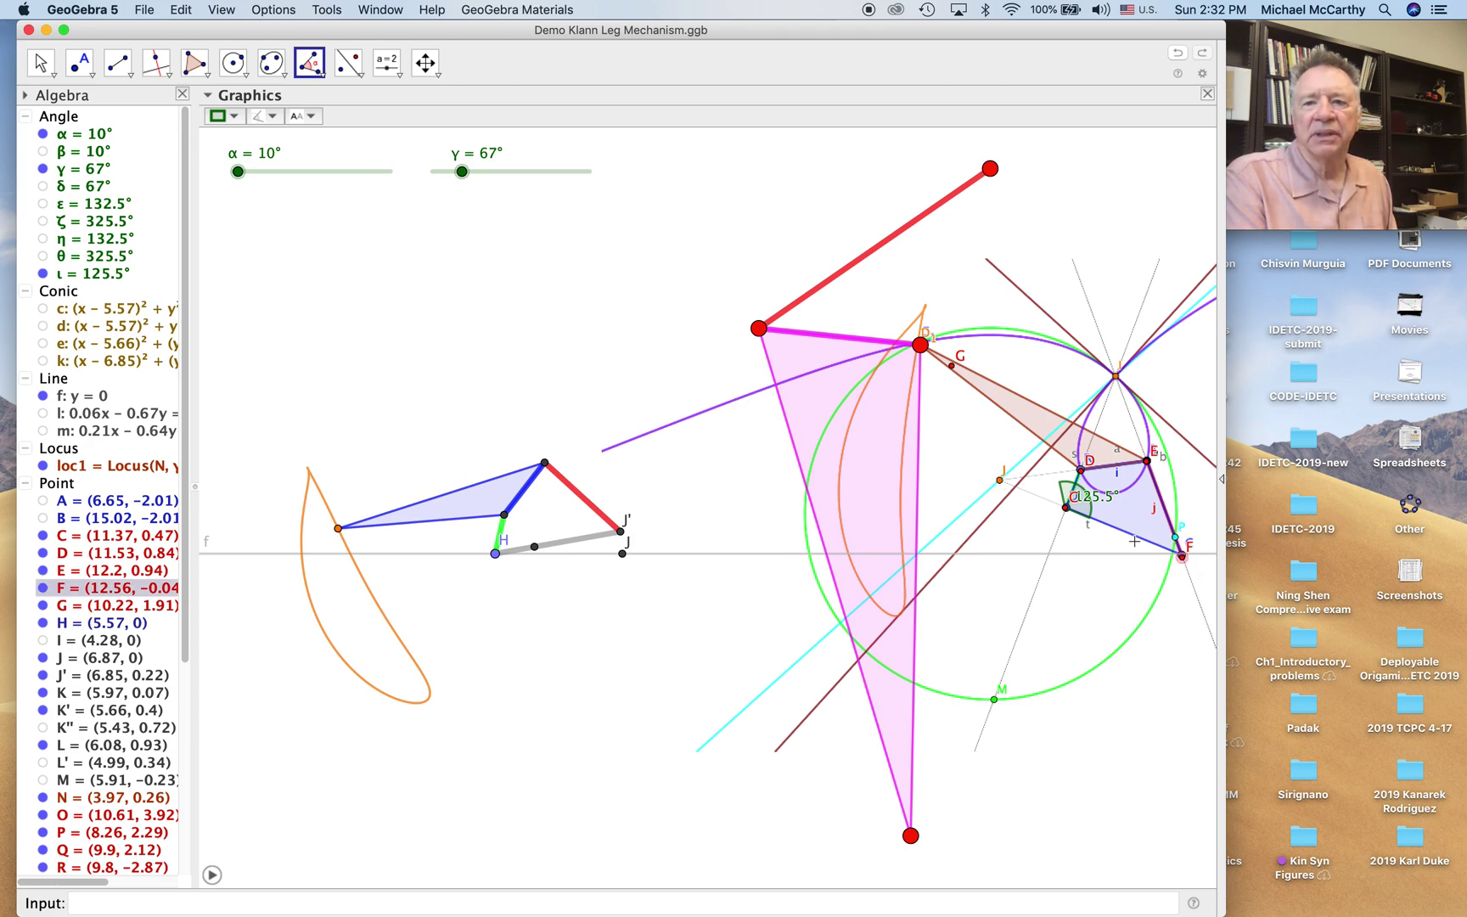
click(1067, 508)
click(1071, 492)
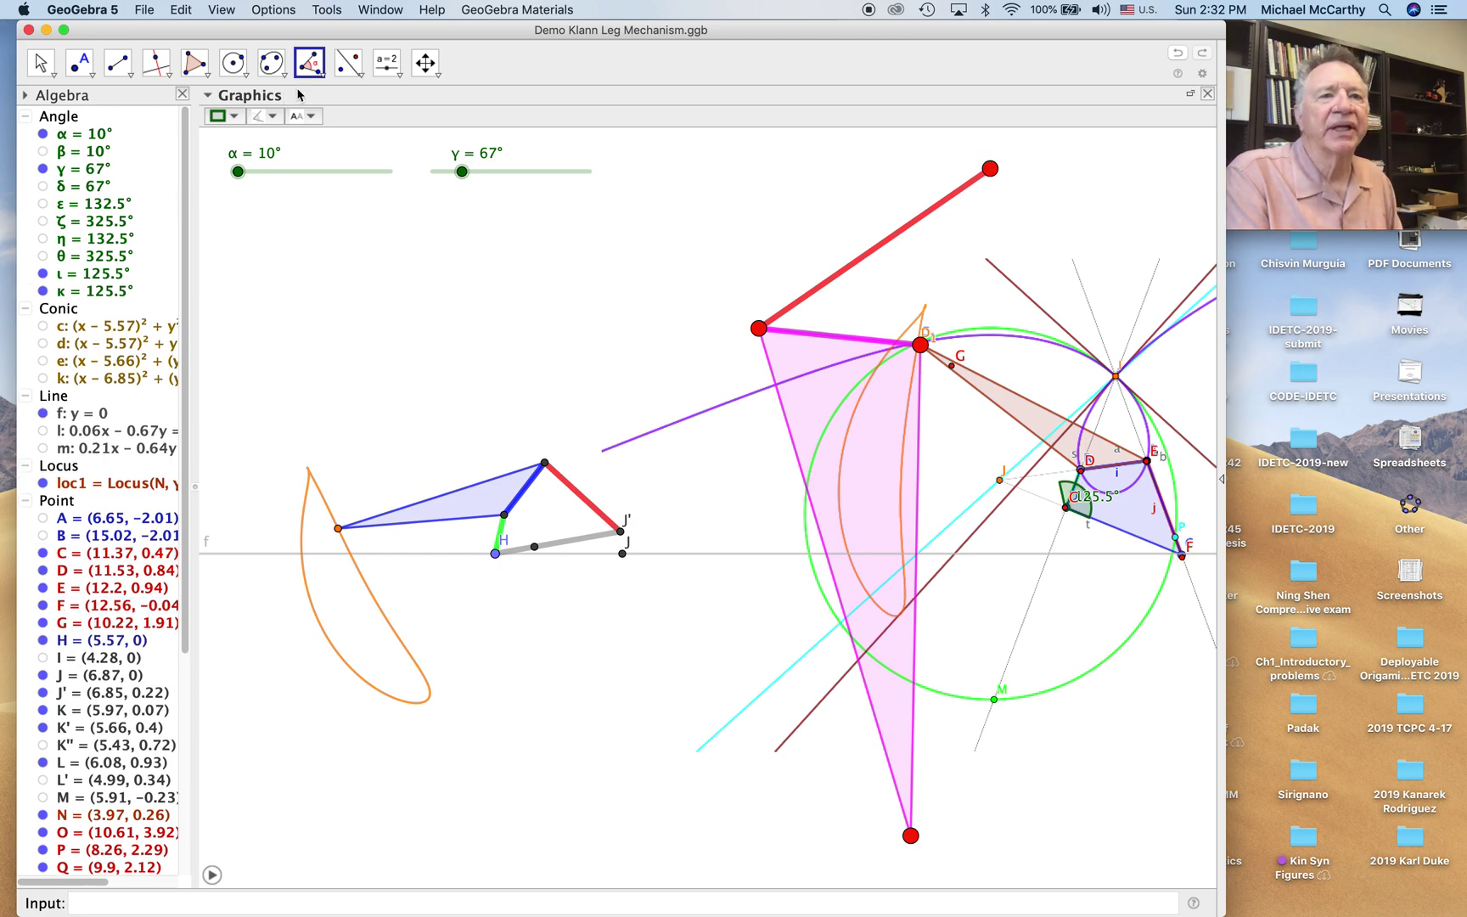
Construct a counterclockwise angle of given size κ from point J' about vertex H
click(310, 62)
click(324, 108)
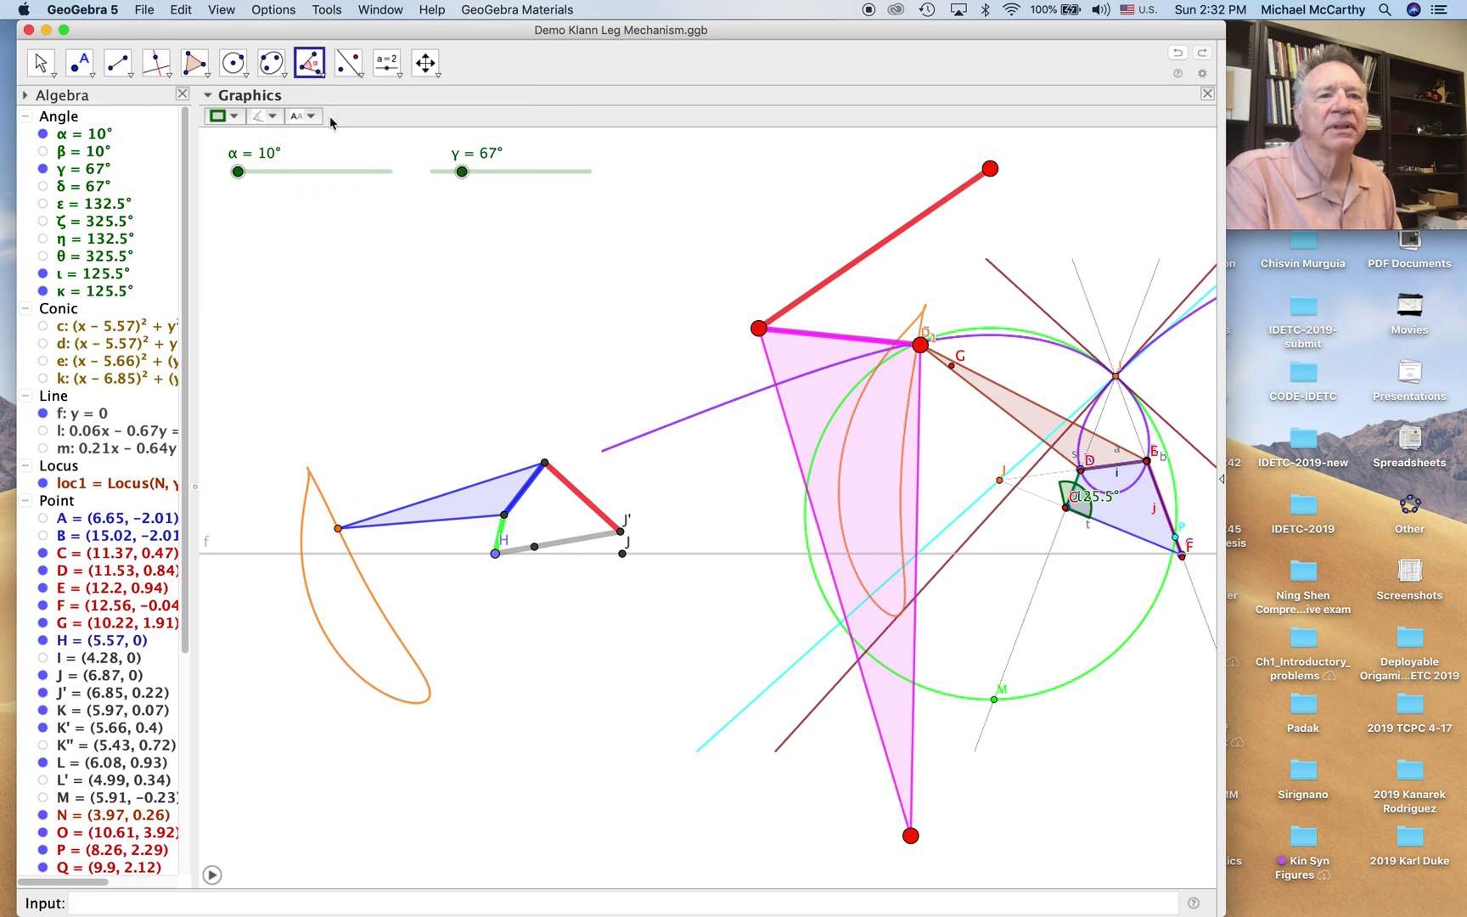
click(303, 73)
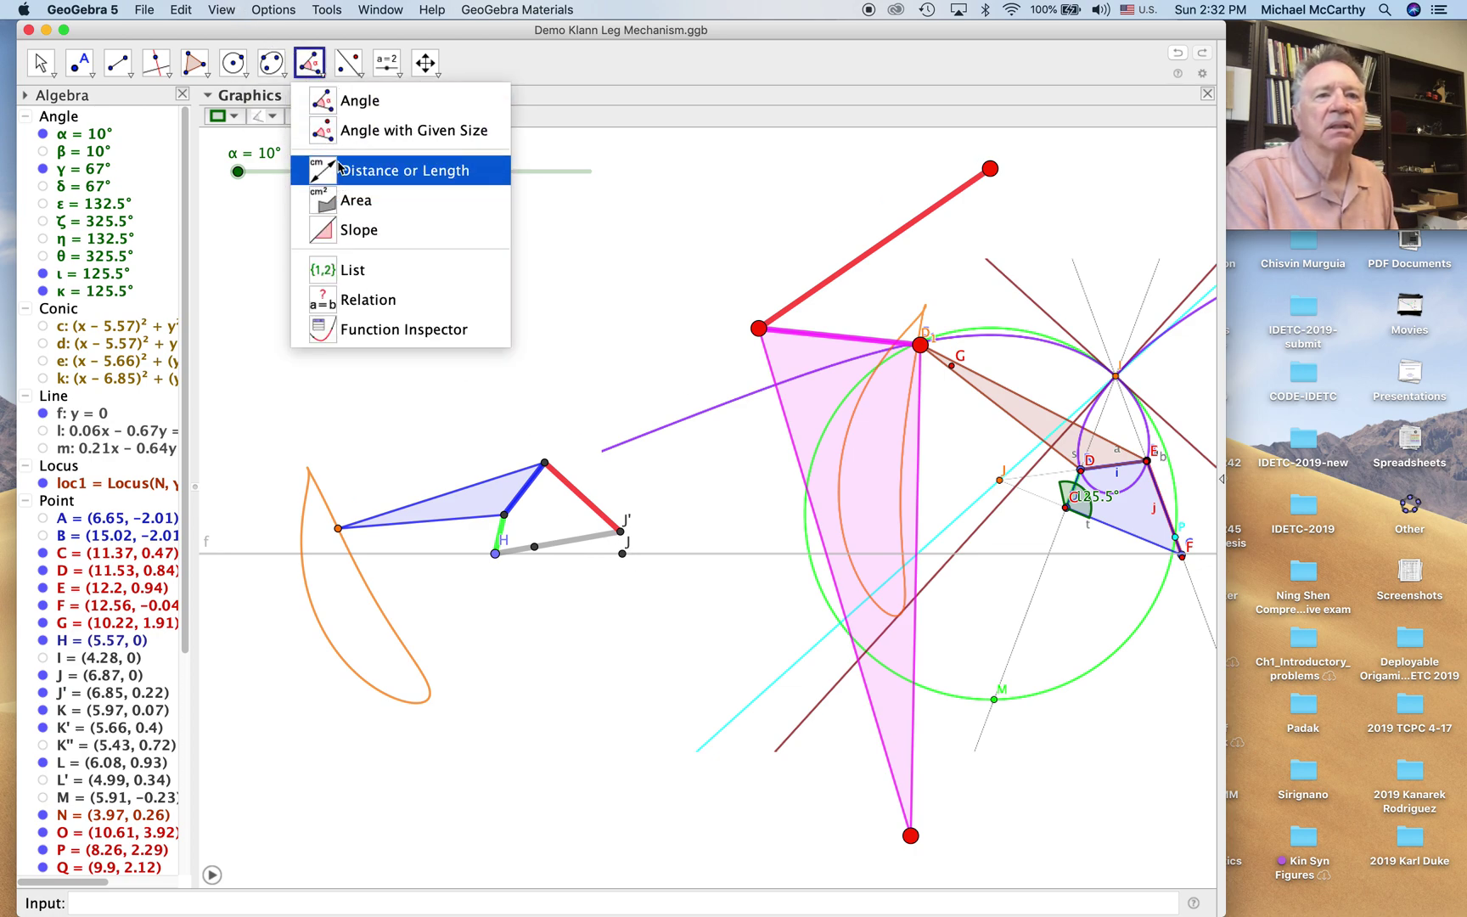
click(620, 531)
click(496, 554)
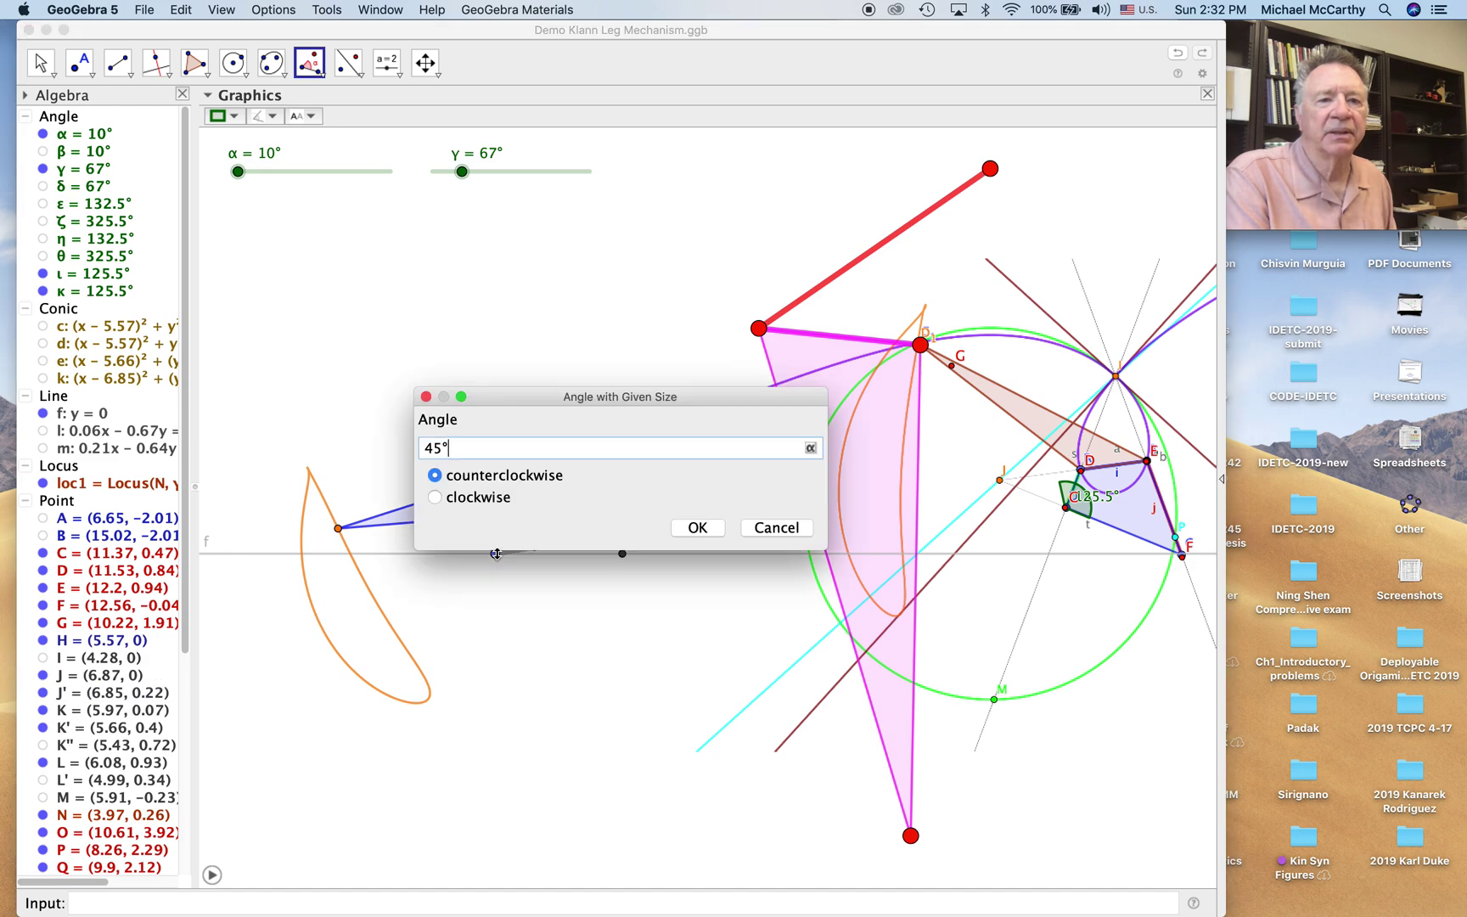
key(BackSpace)
key(BackSpace)
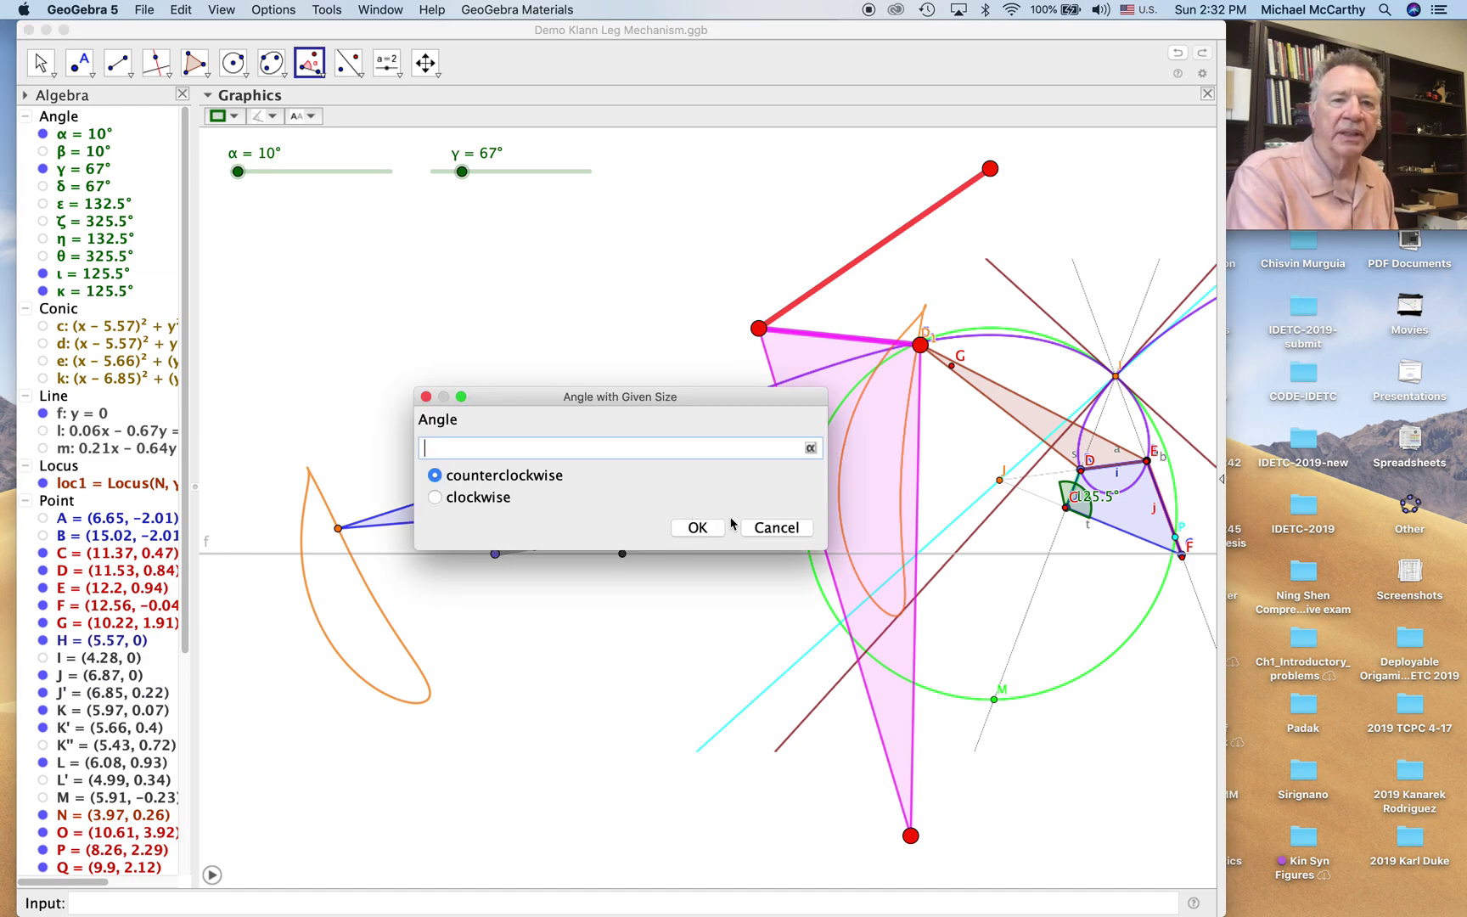
click(812, 451)
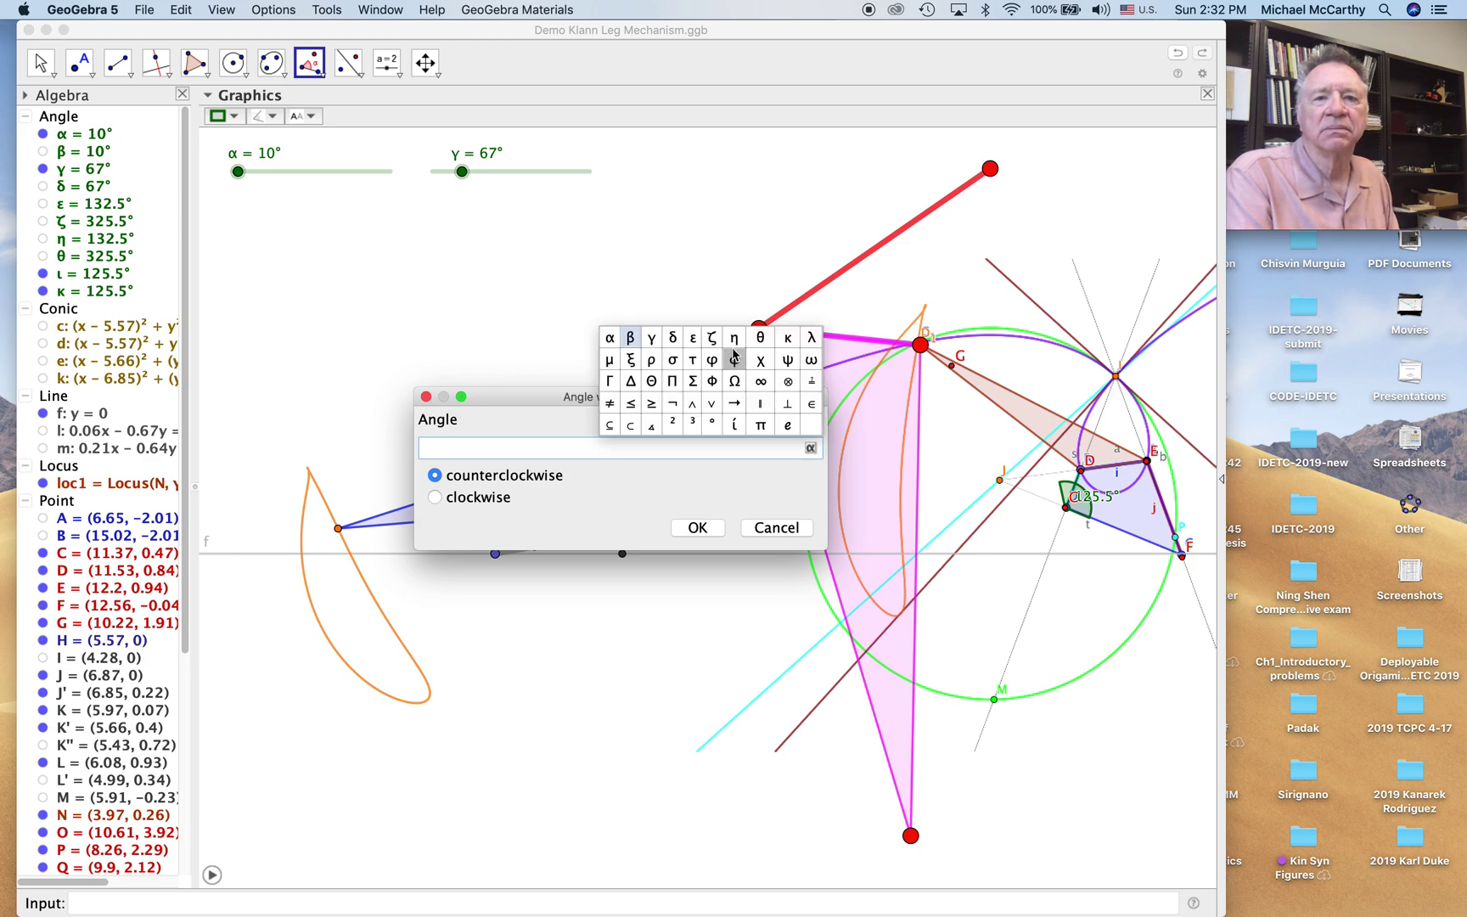
click(787, 340)
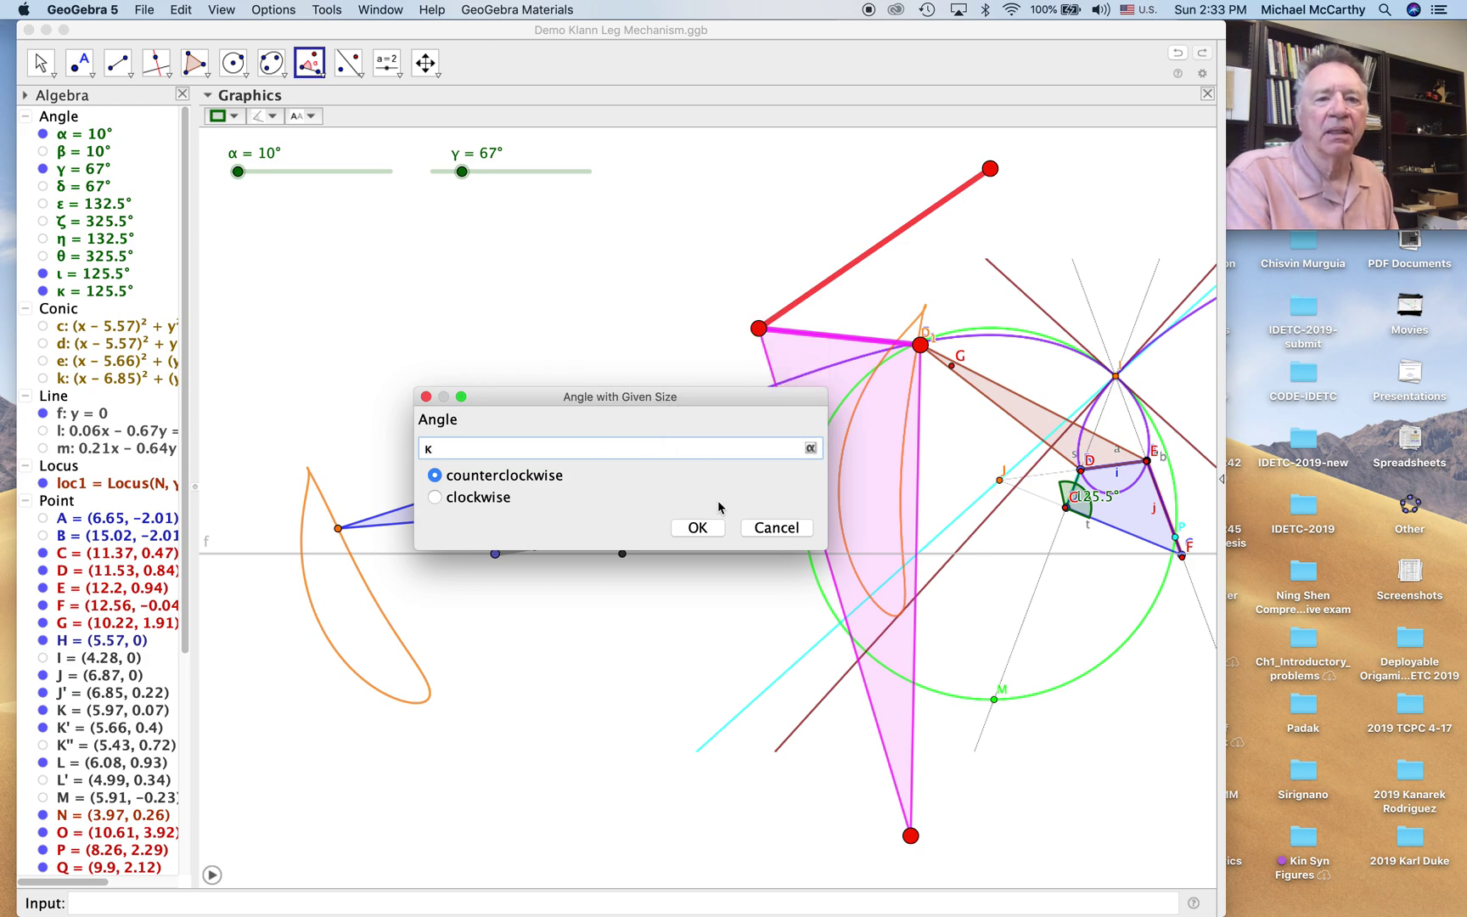
click(696, 527)
Draw a line through point H and the rotated point J''
click(118, 63)
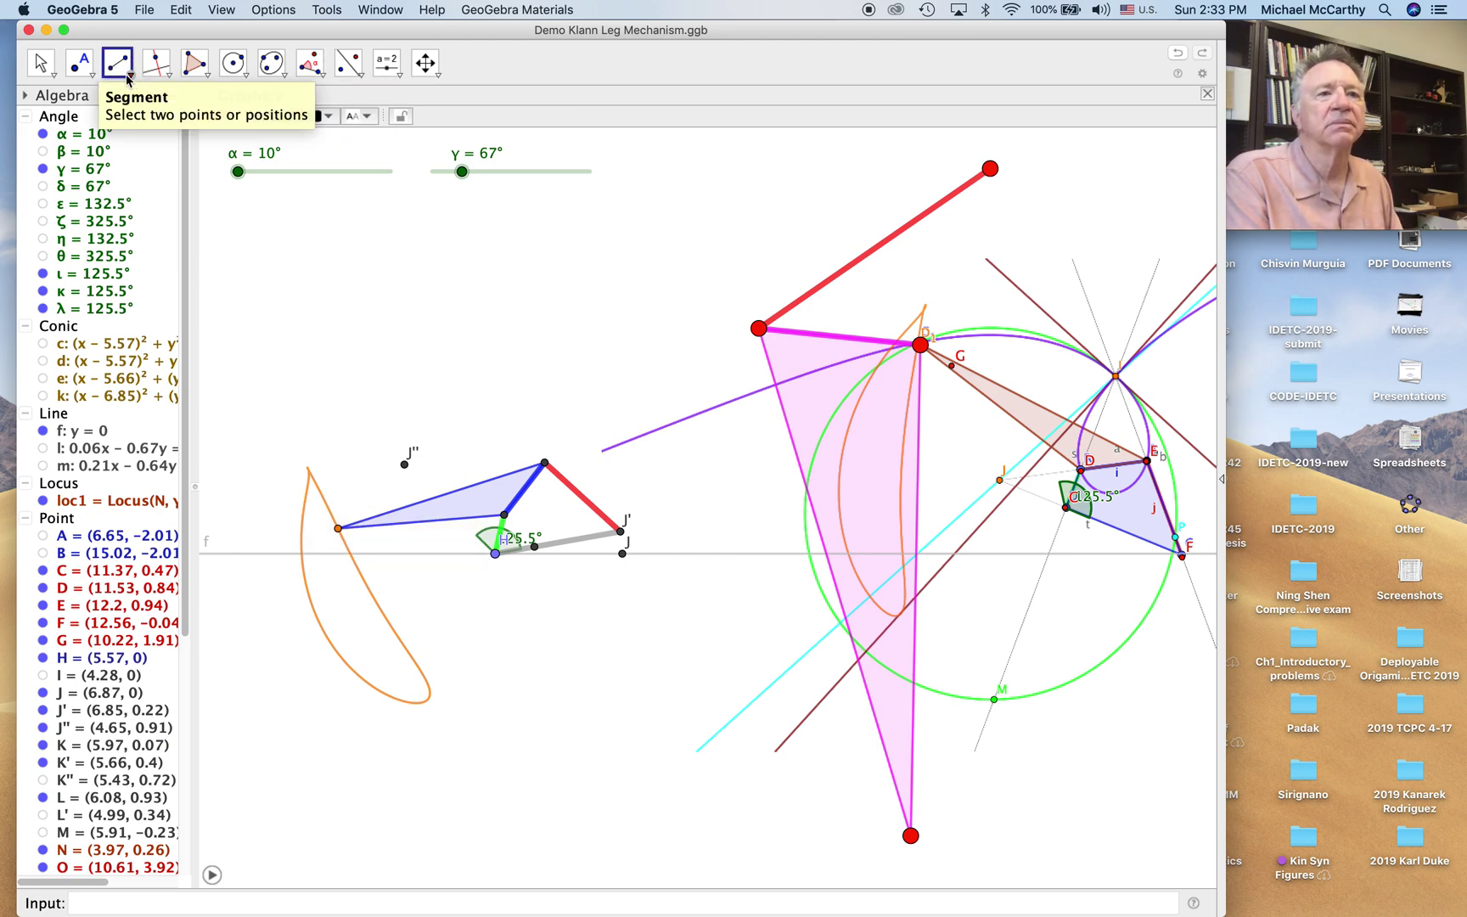
click(118, 62)
click(131, 107)
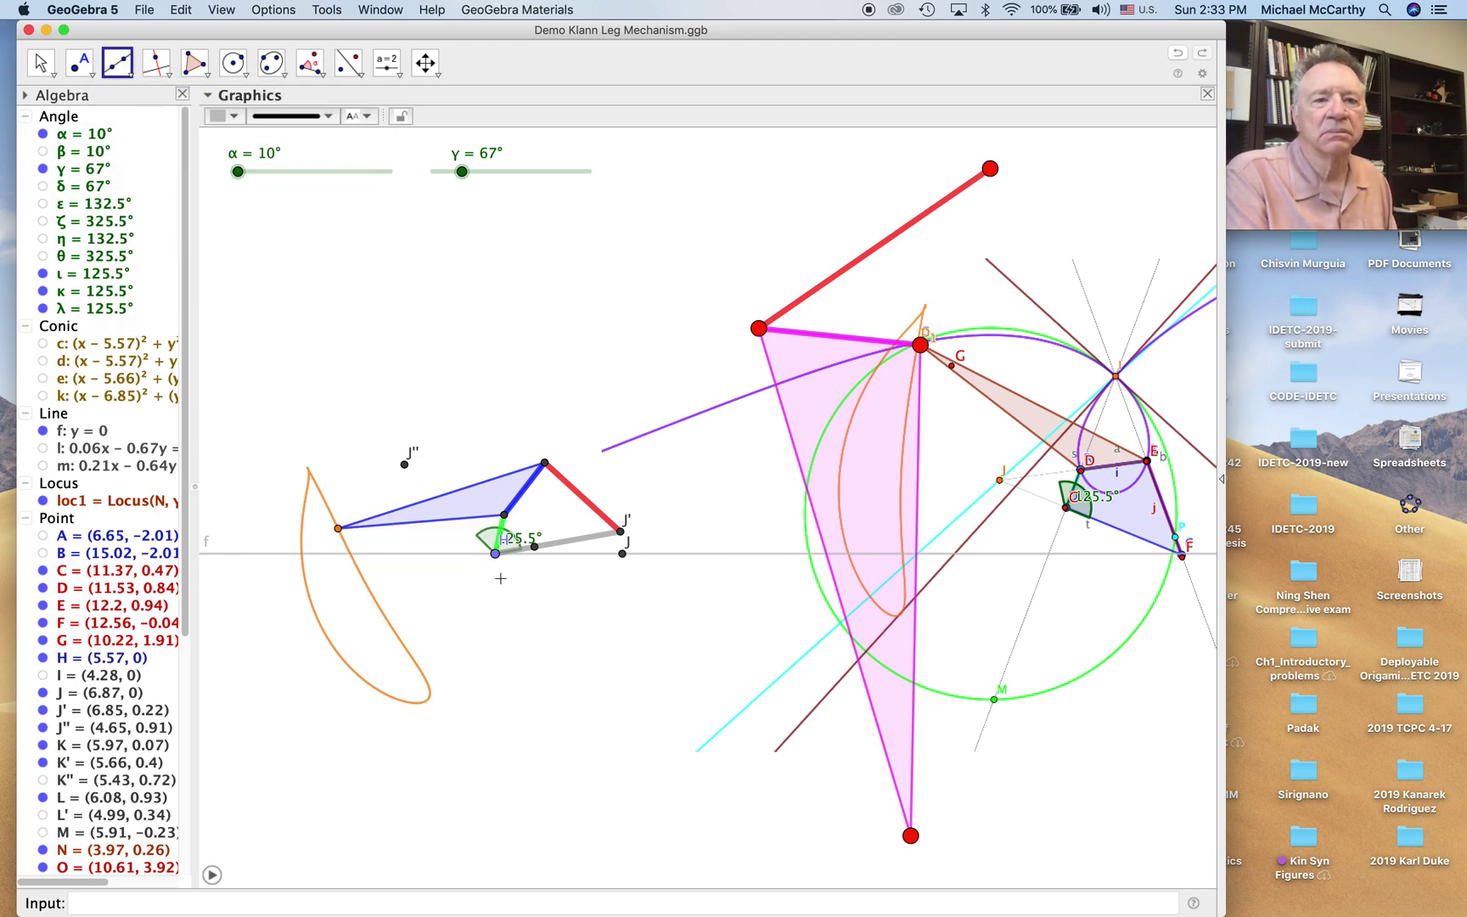
click(496, 554)
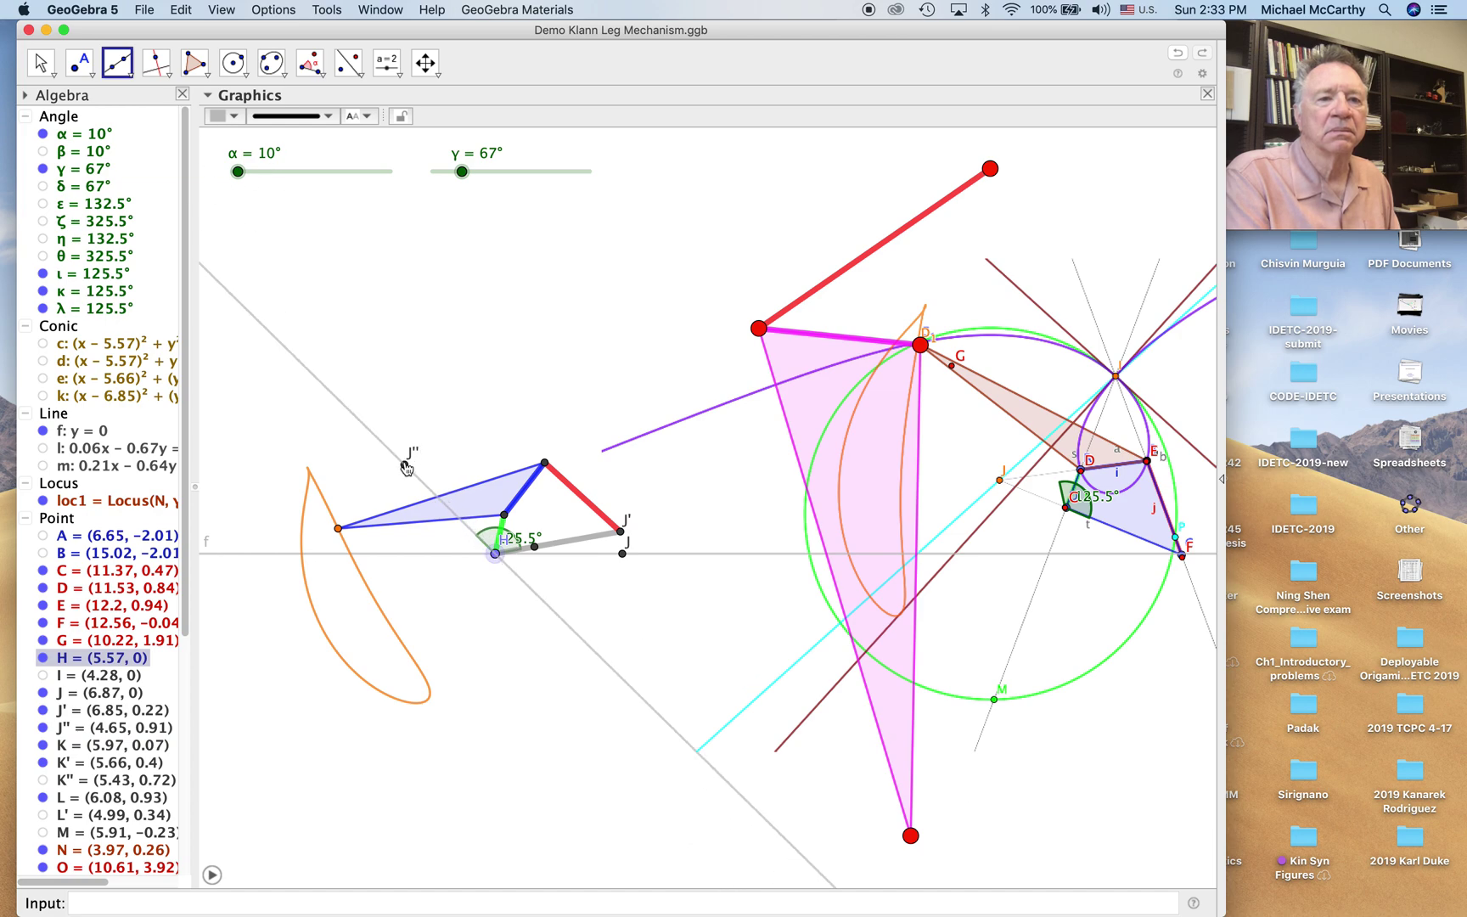
click(405, 463)
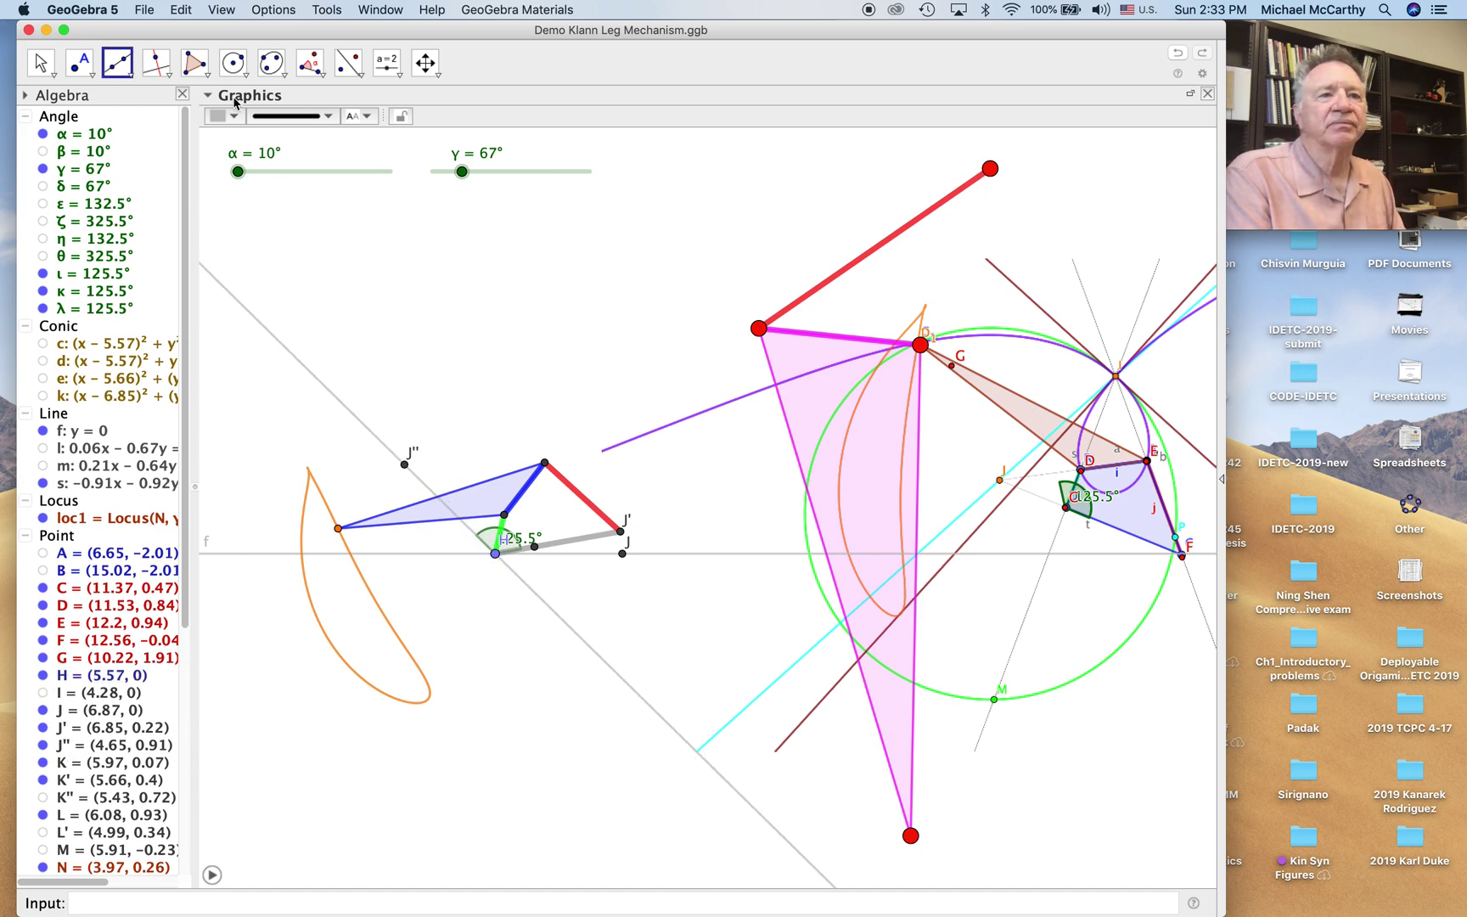
Draw segments joining point O to C and point O to F, both colored light gray
click(131, 77)
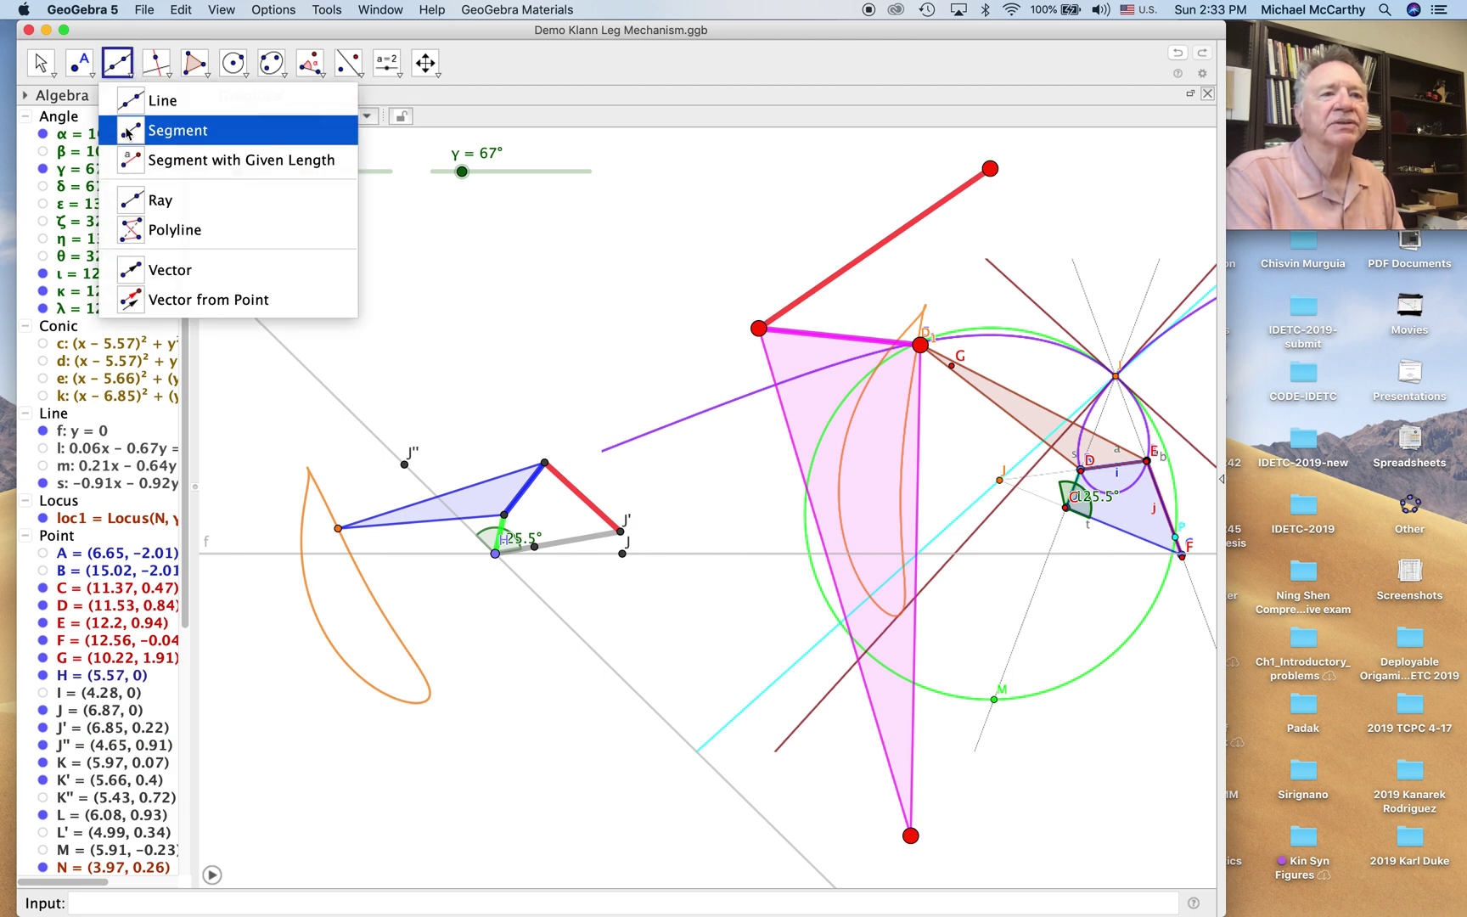
click(216, 131)
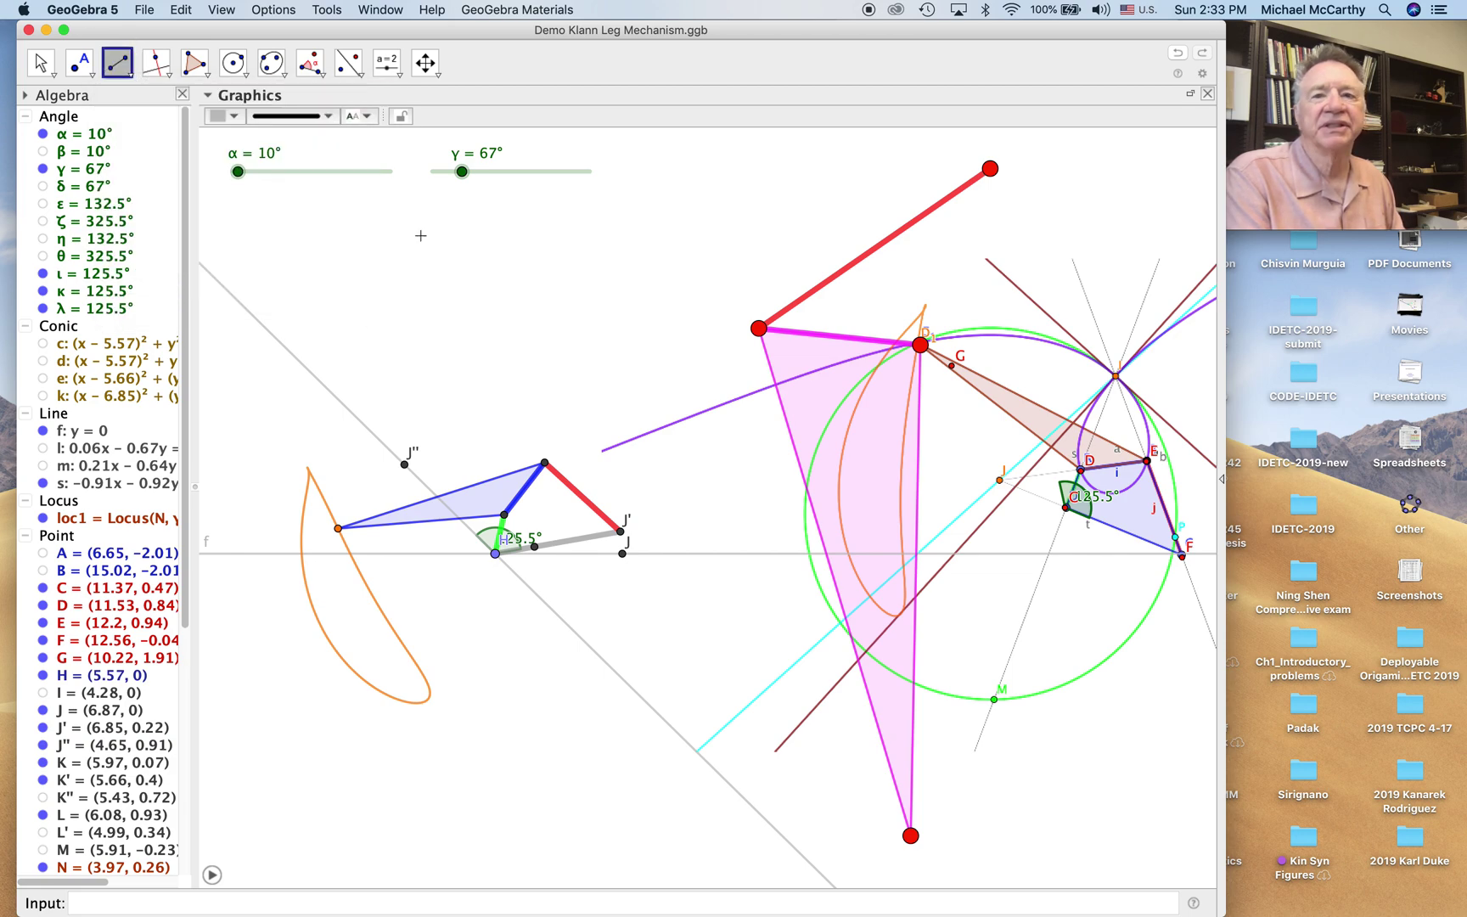
click(1066, 507)
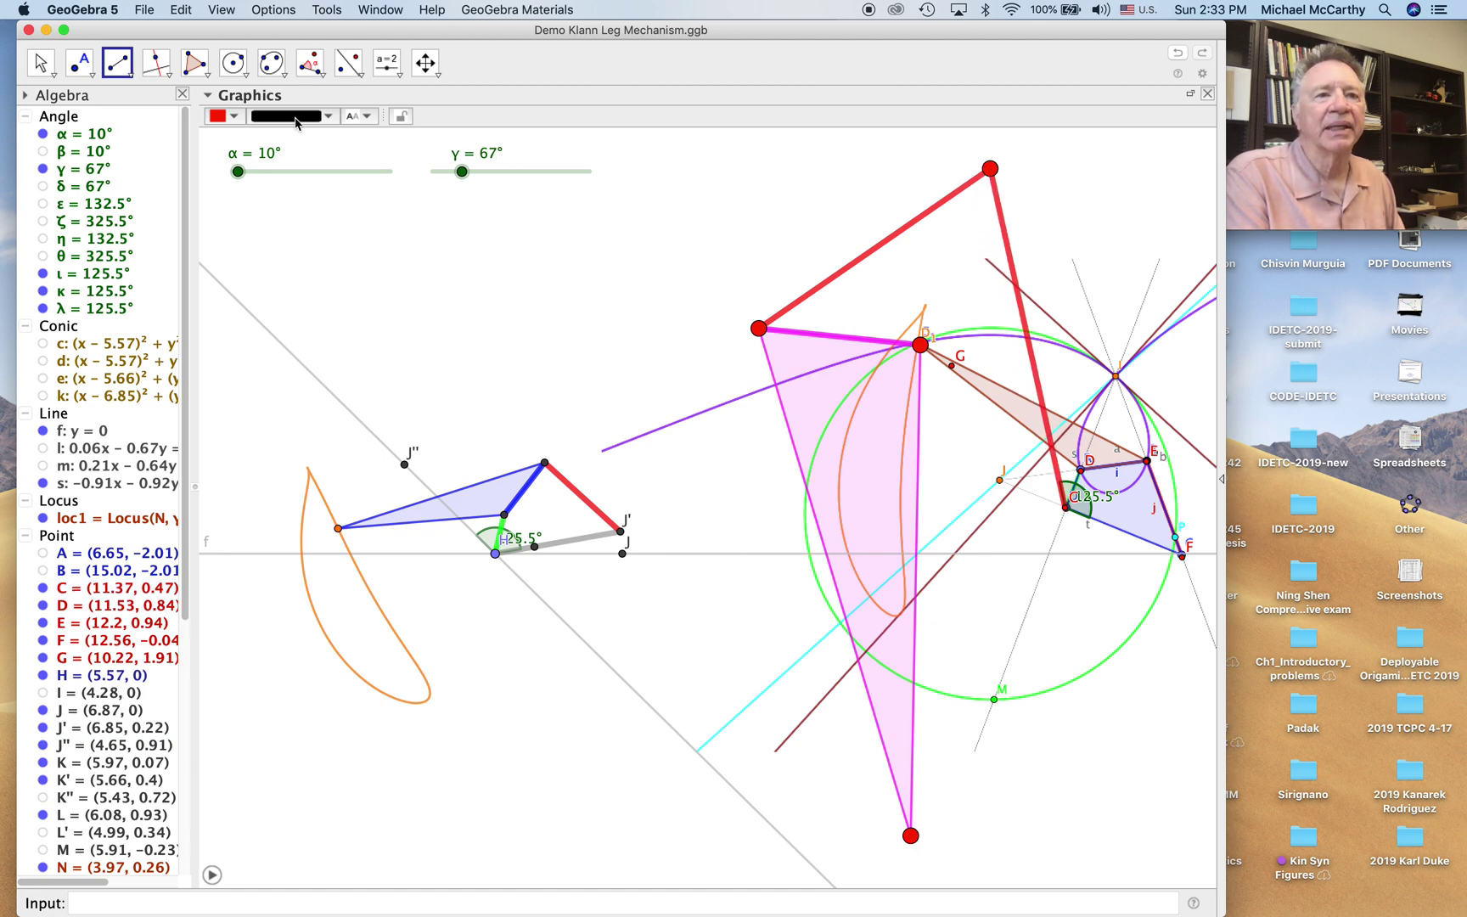
click(223, 117)
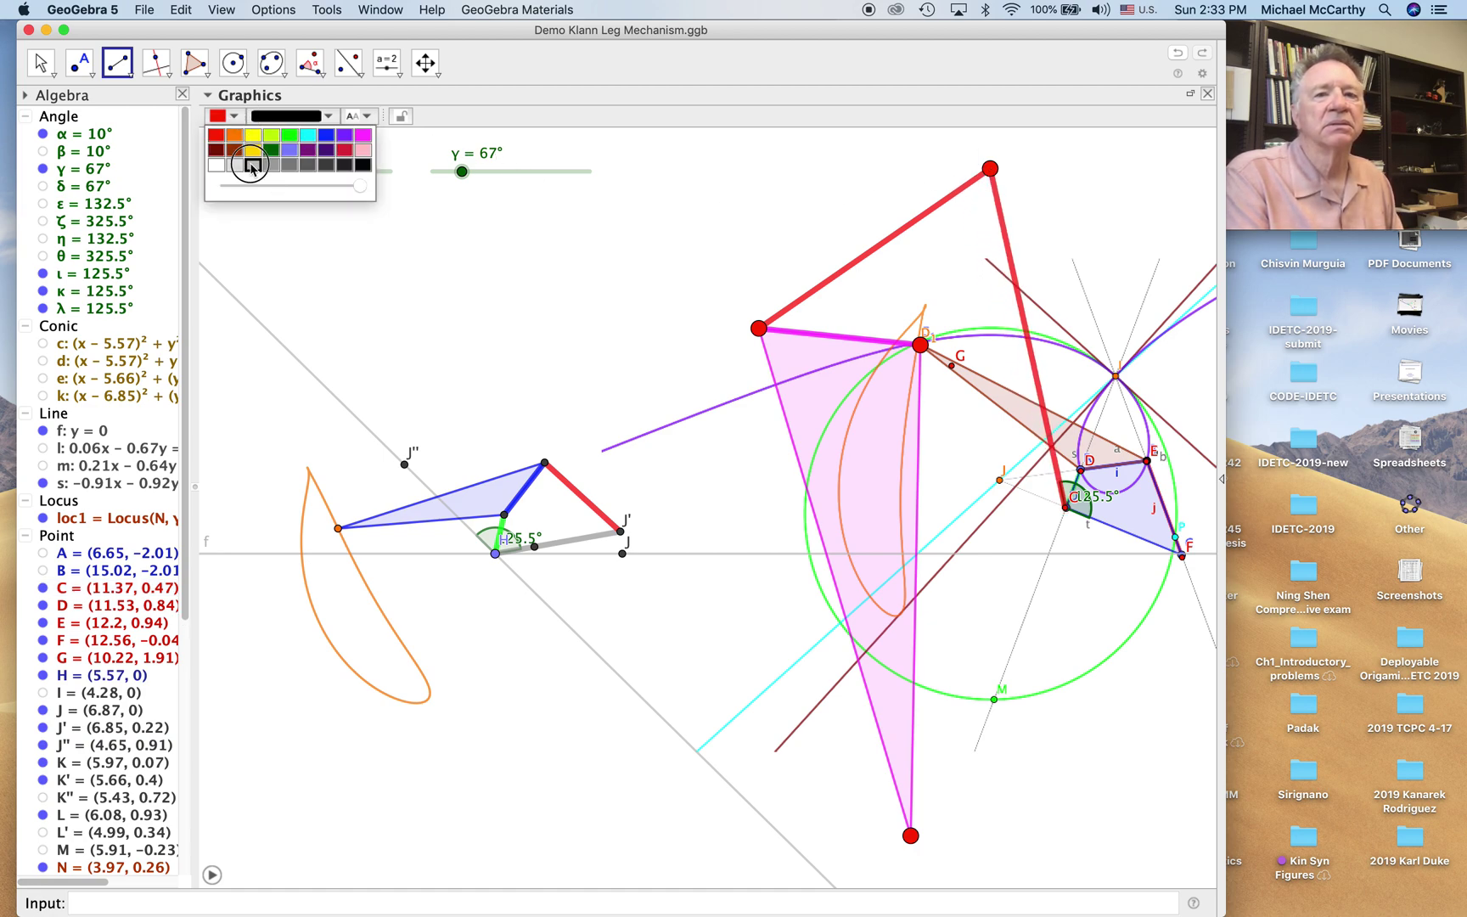
click(252, 168)
click(992, 170)
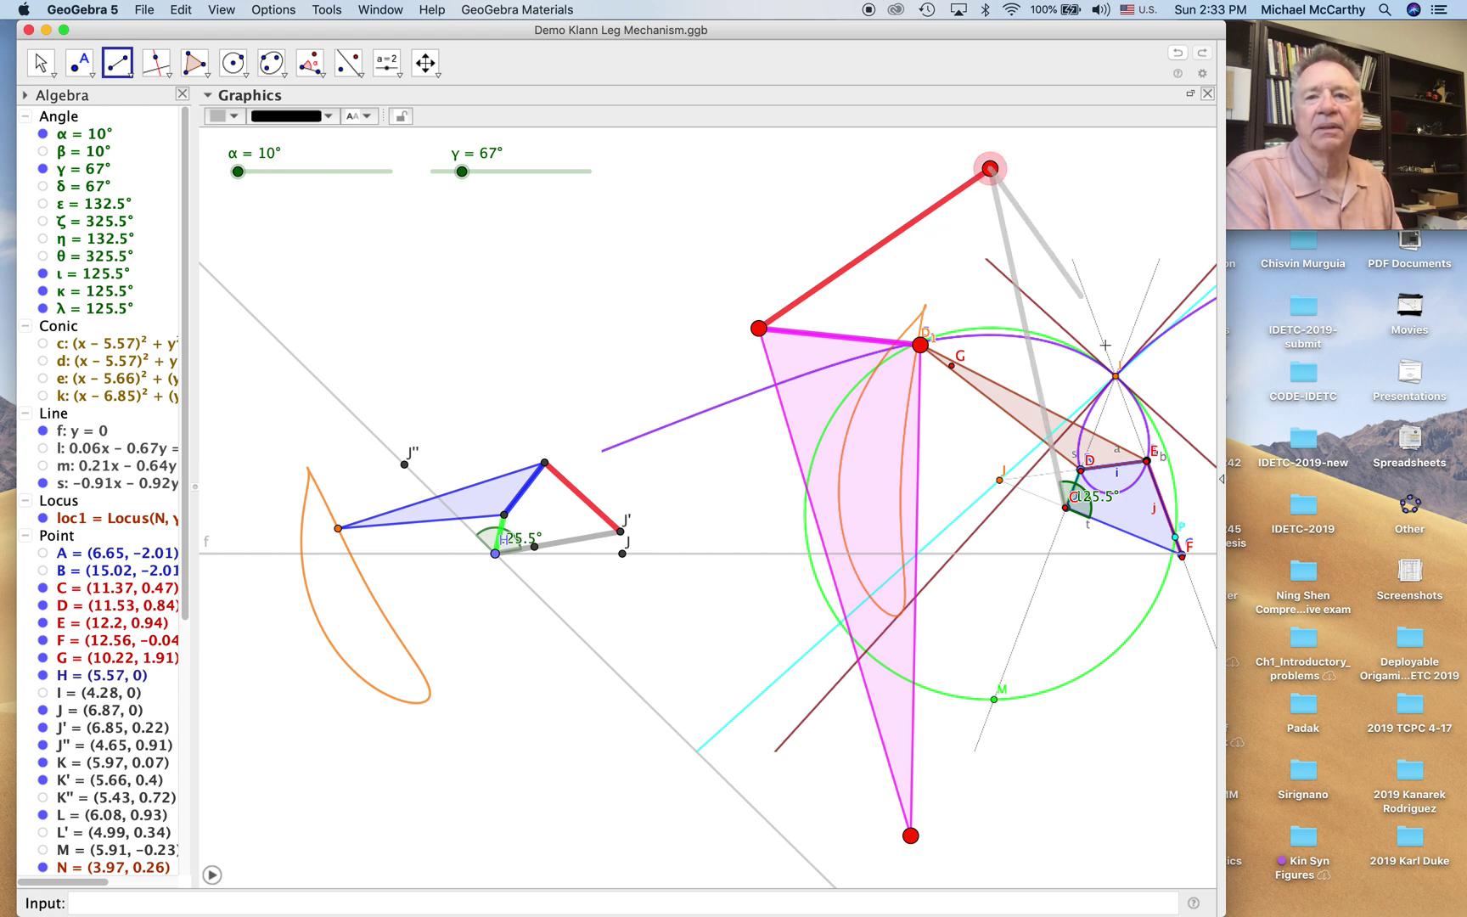
click(1183, 556)
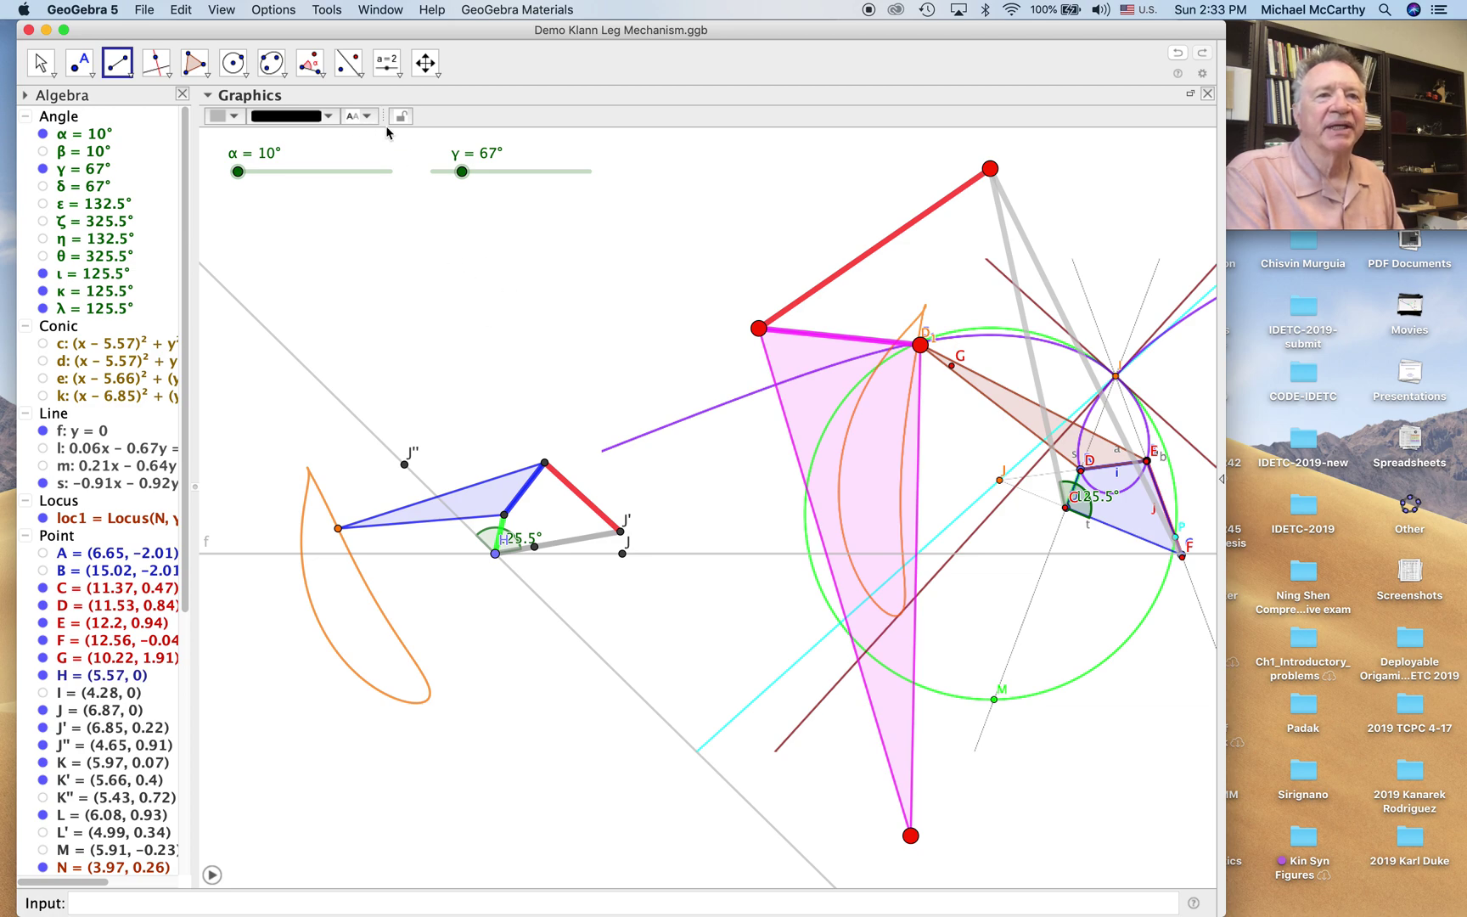
Create the angle from point C about vertex F to point O
click(319, 75)
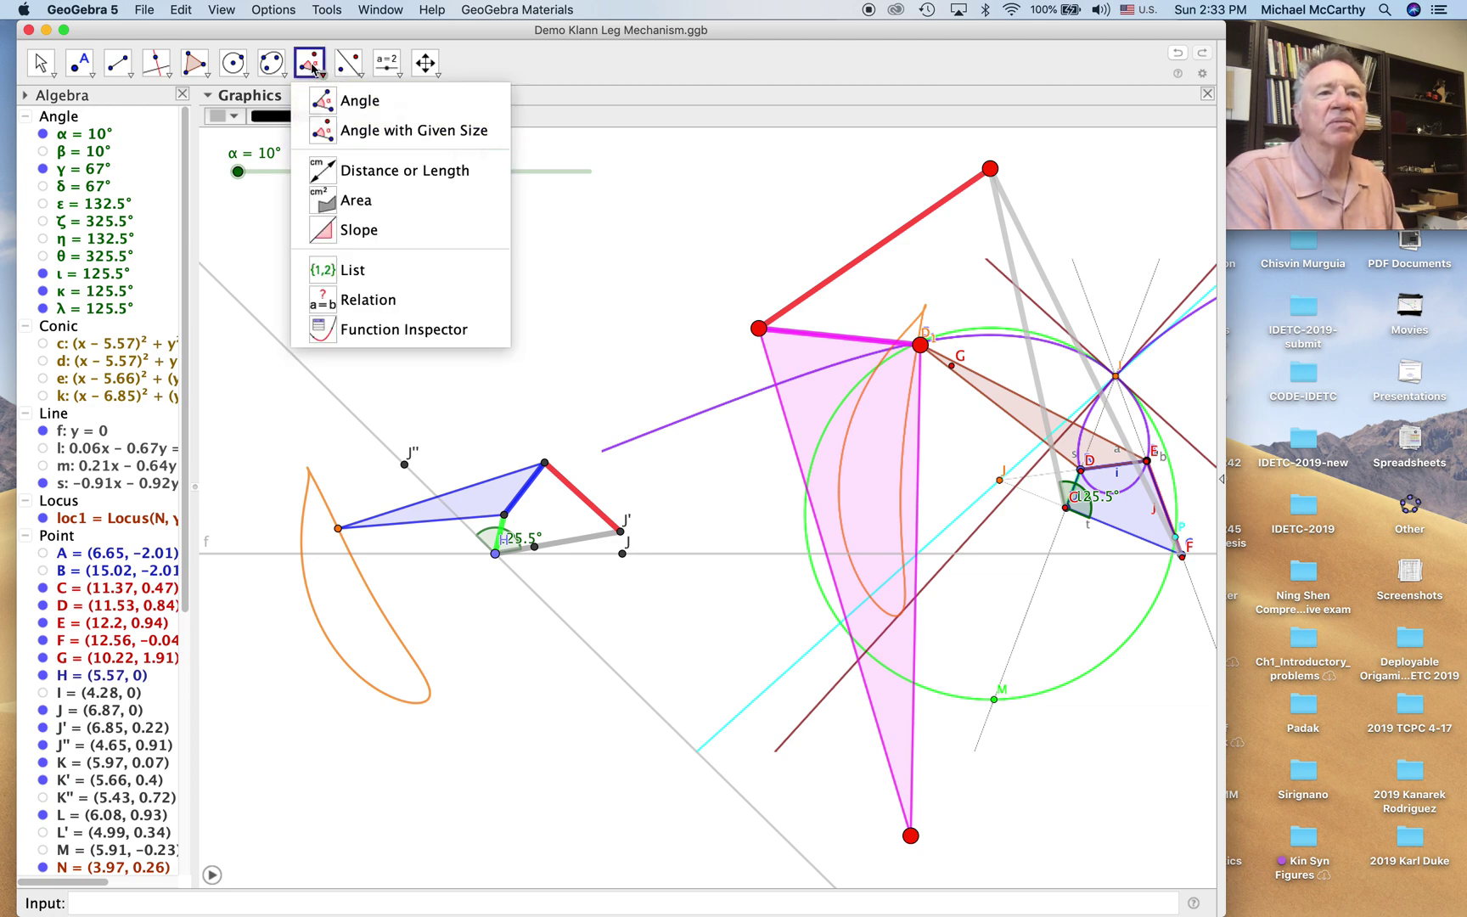
click(344, 100)
click(1067, 510)
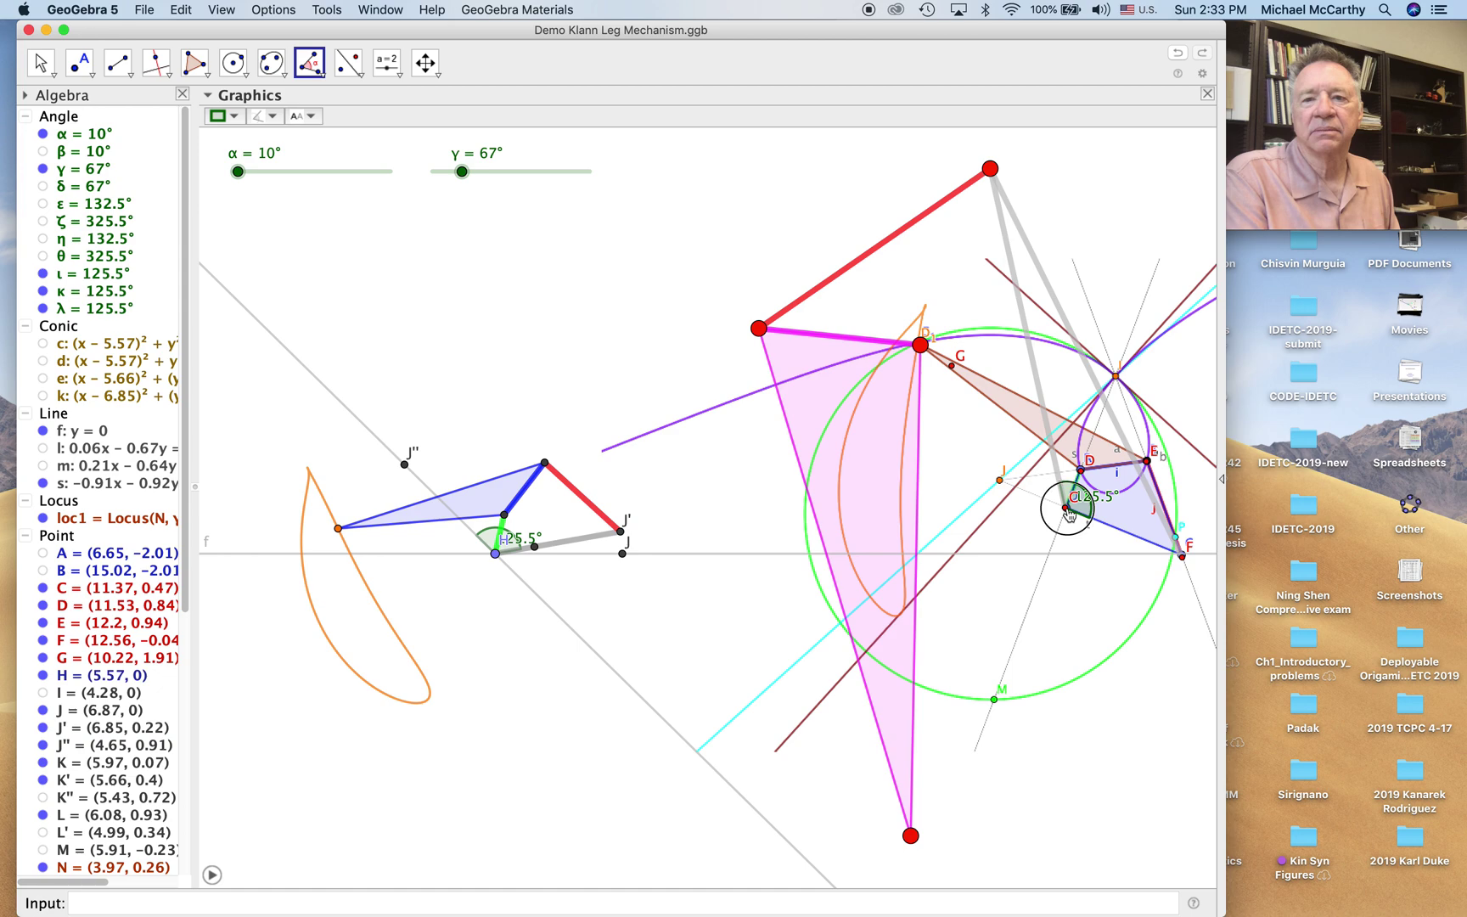
click(1183, 557)
click(991, 169)
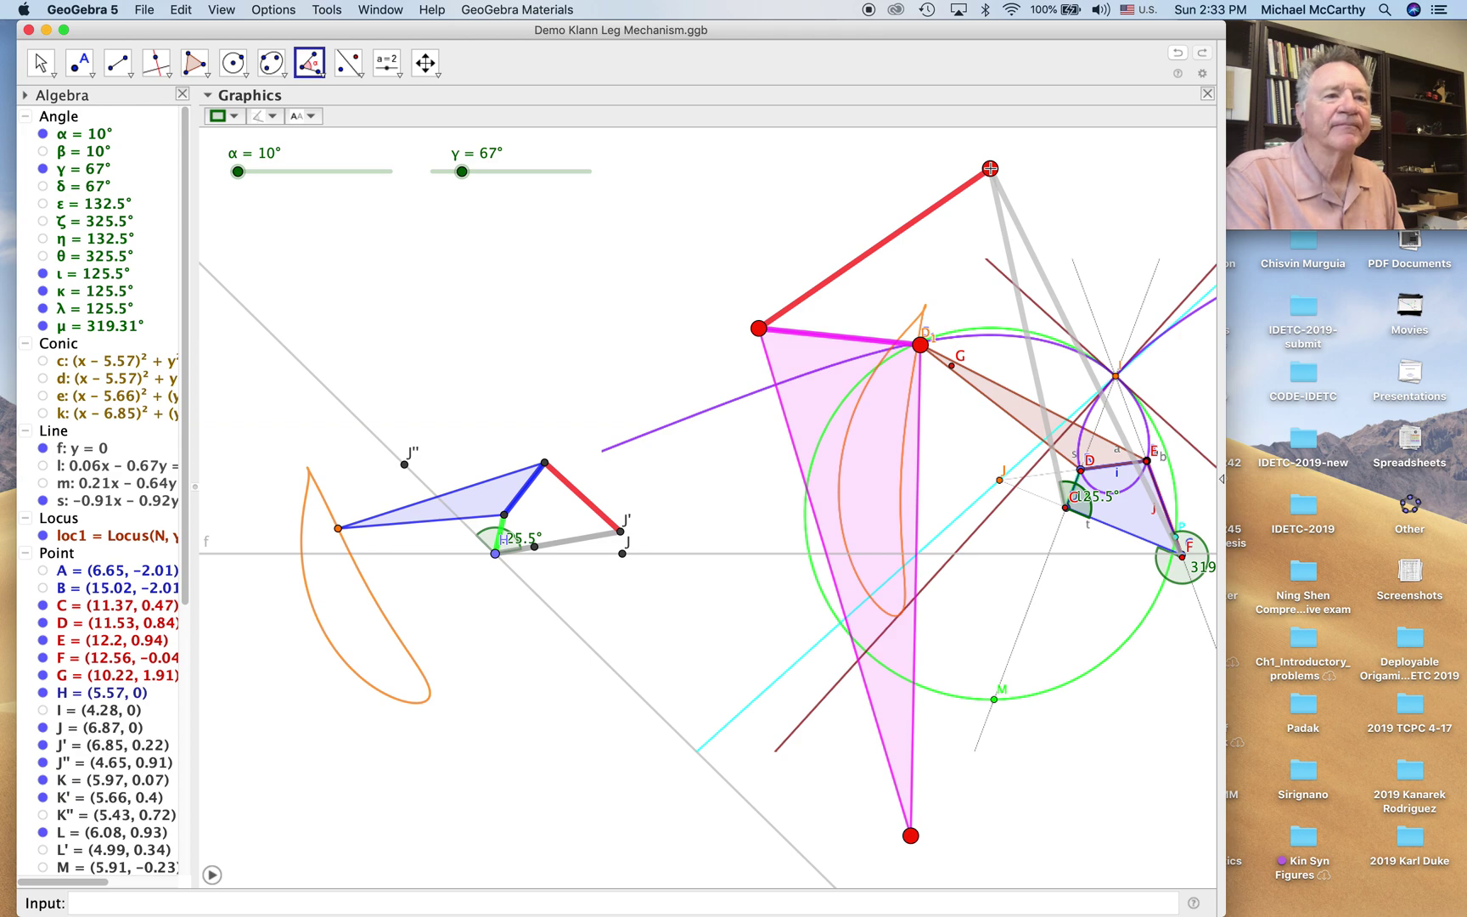
Construct a counterclockwise angle of given size μ from point H about vertex J'
click(318, 58)
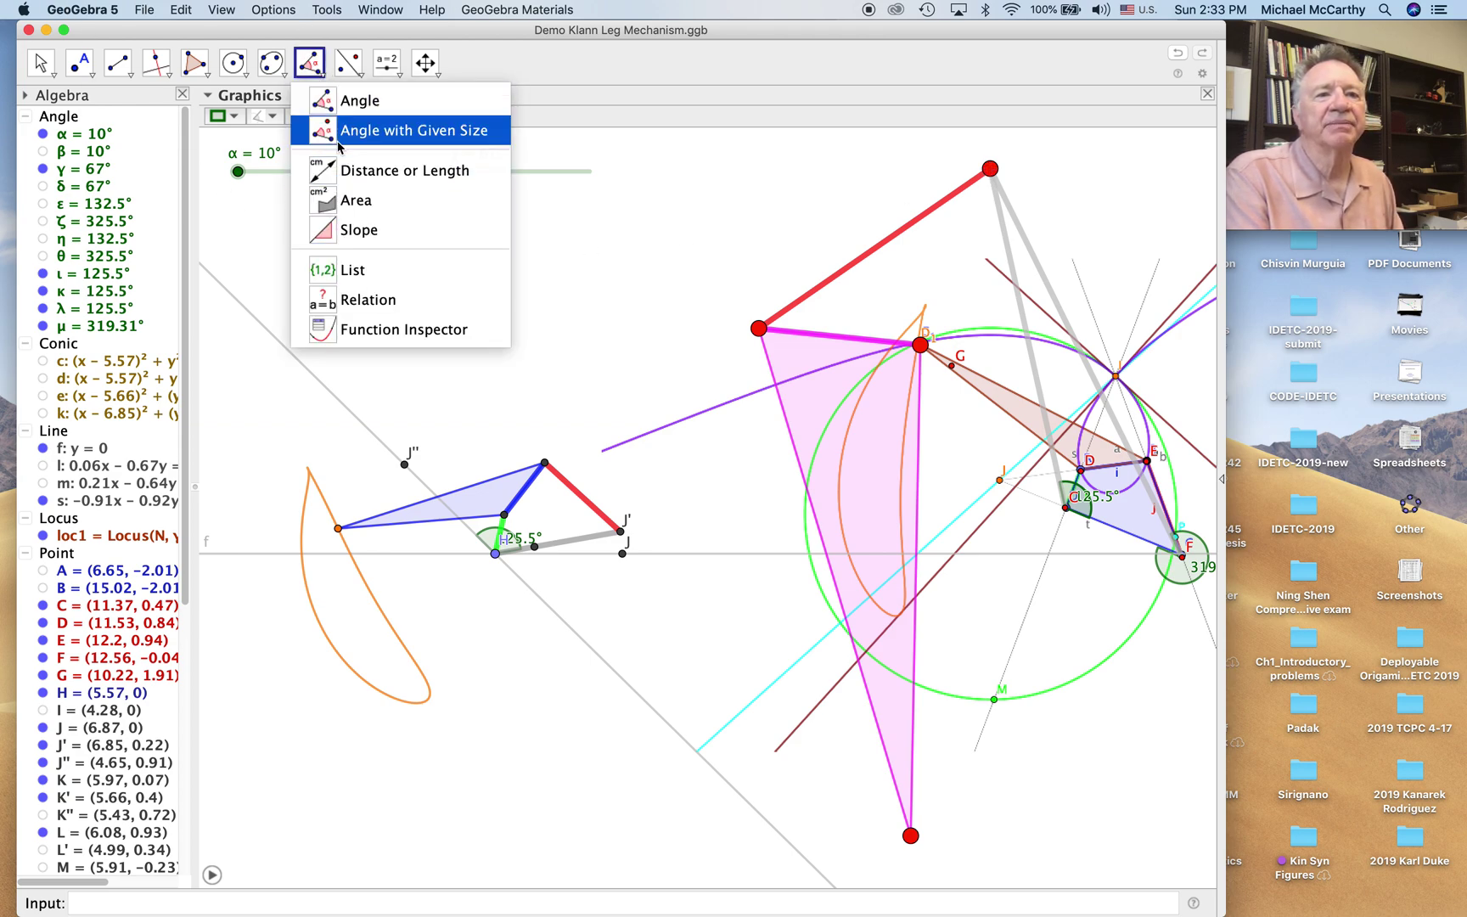
click(374, 131)
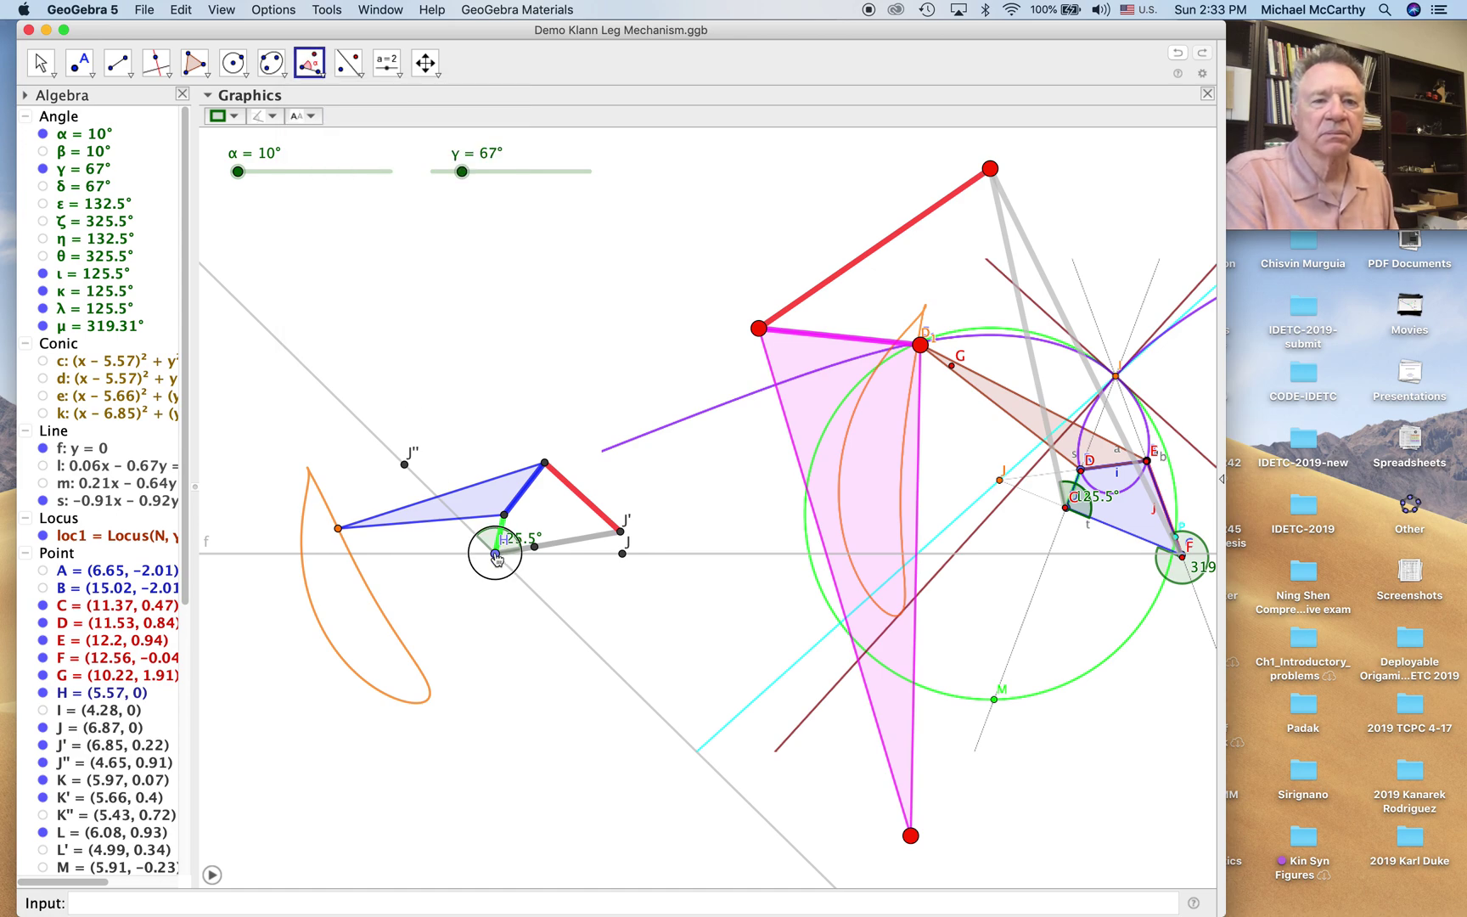
click(495, 553)
click(620, 530)
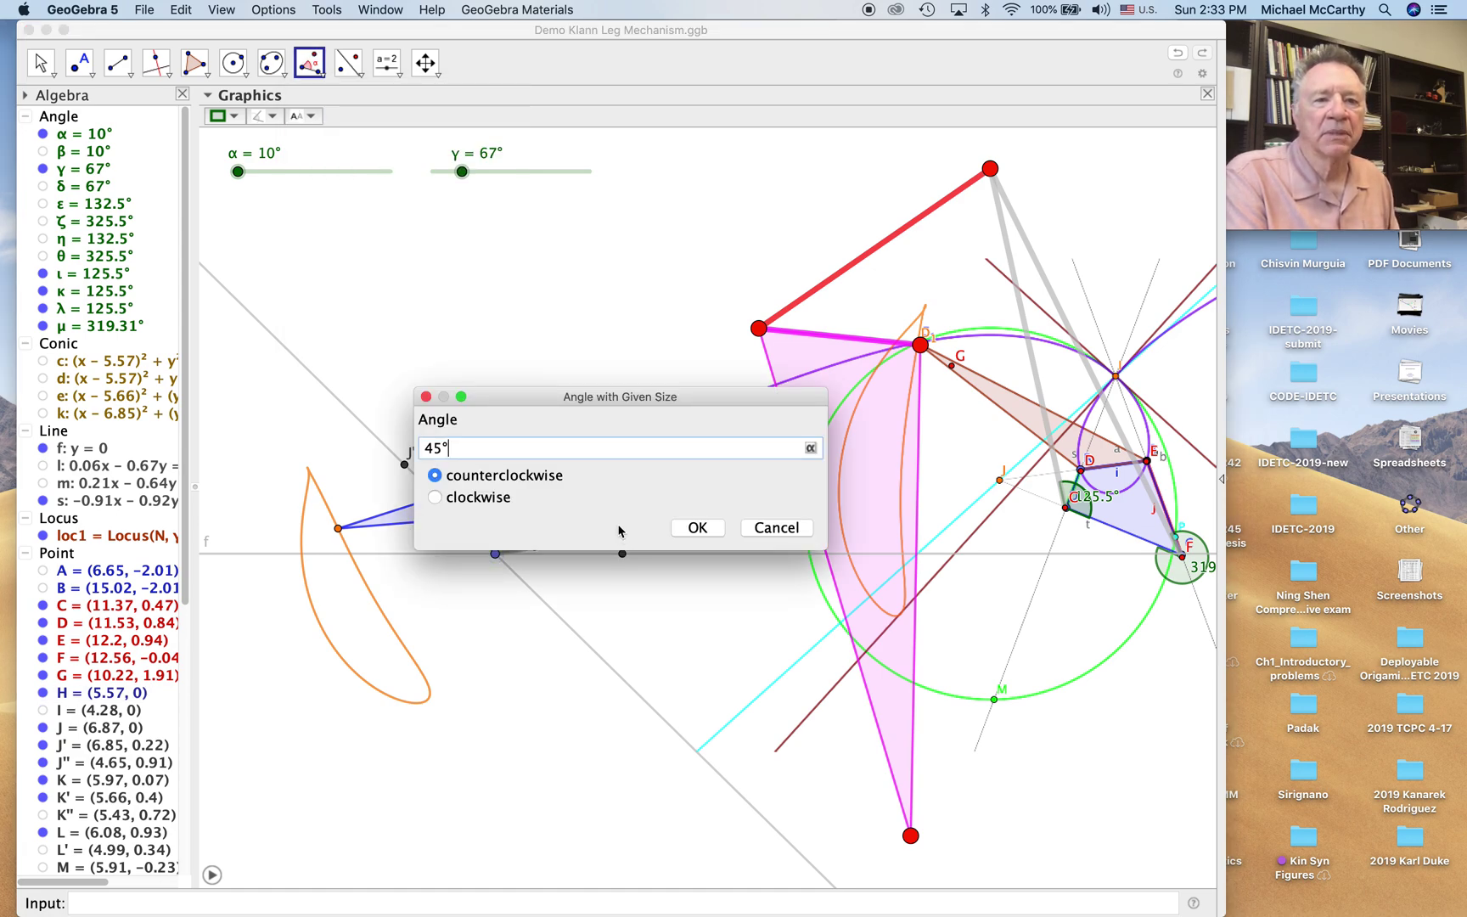
key(BackSpace)
key(BackSpace)
key(BackSpace)
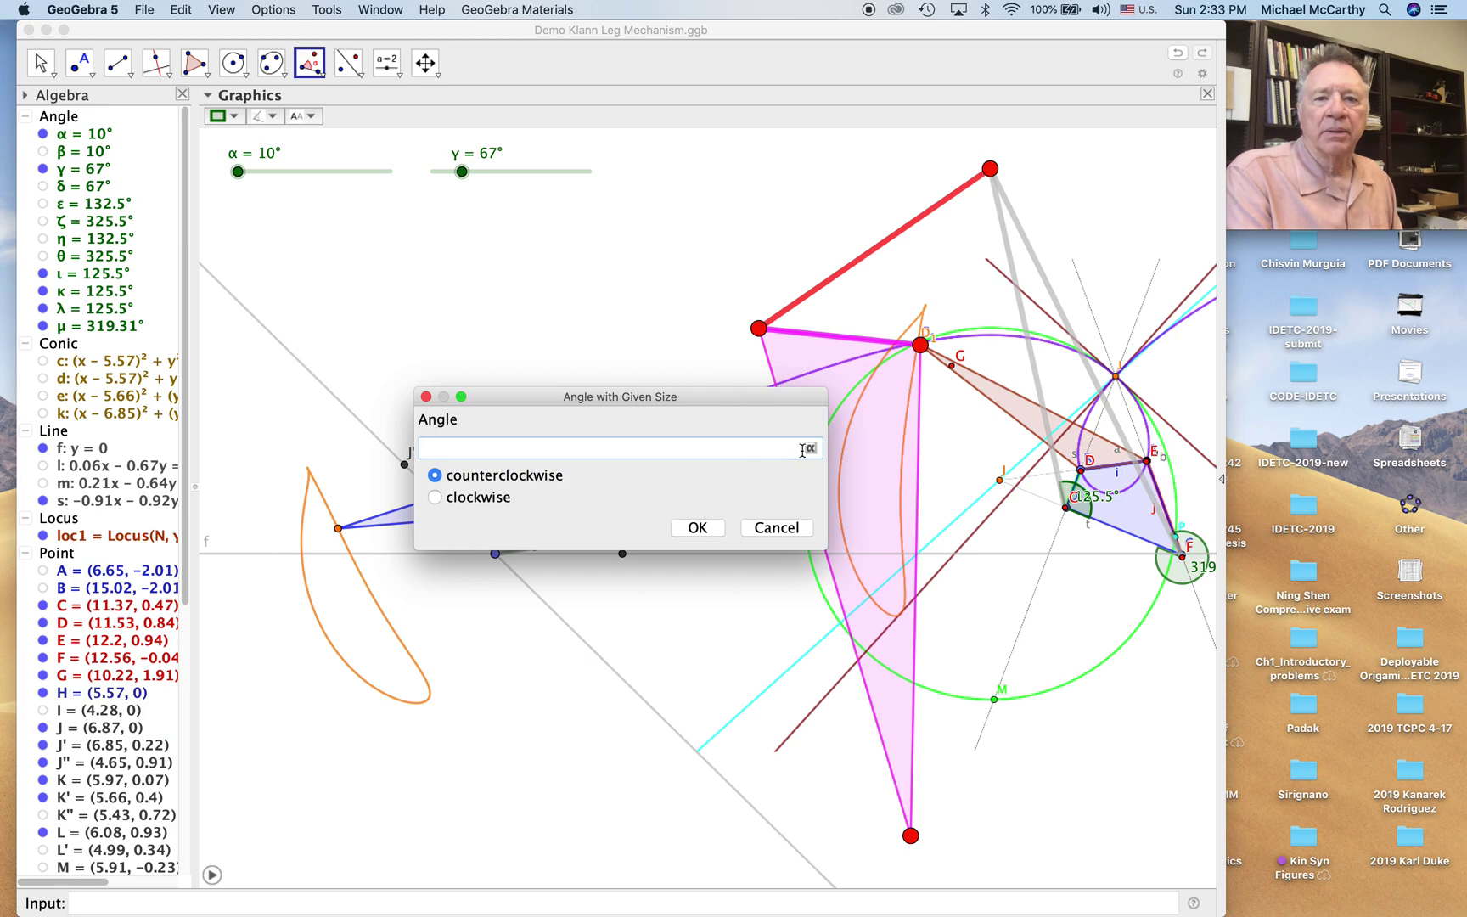
click(812, 448)
click(607, 360)
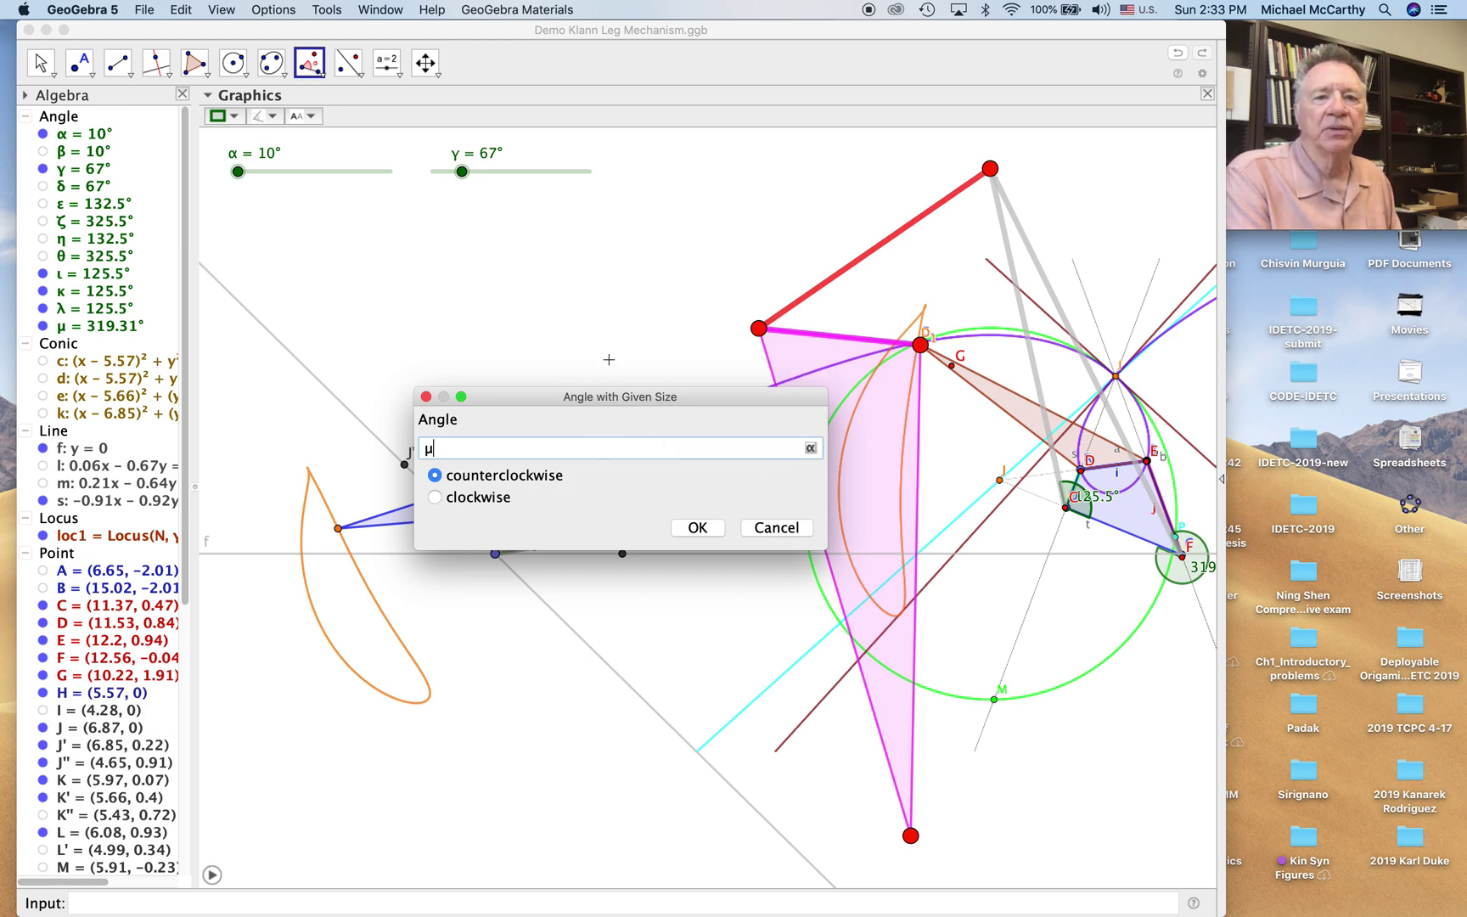
click(695, 528)
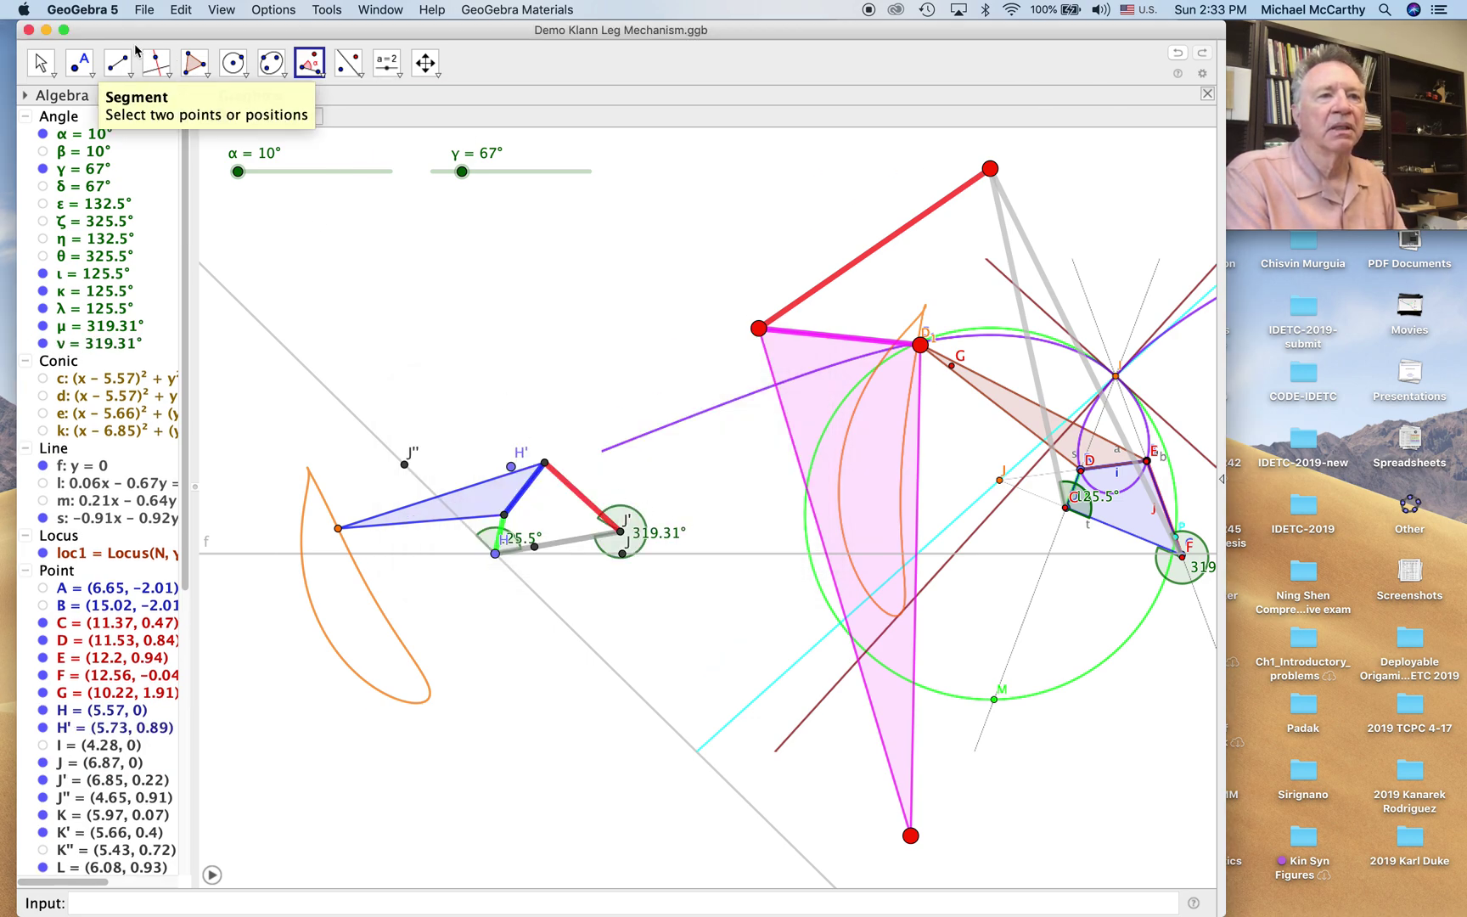
Draw a line through point J' and the rotated point H'
click(117, 62)
click(187, 127)
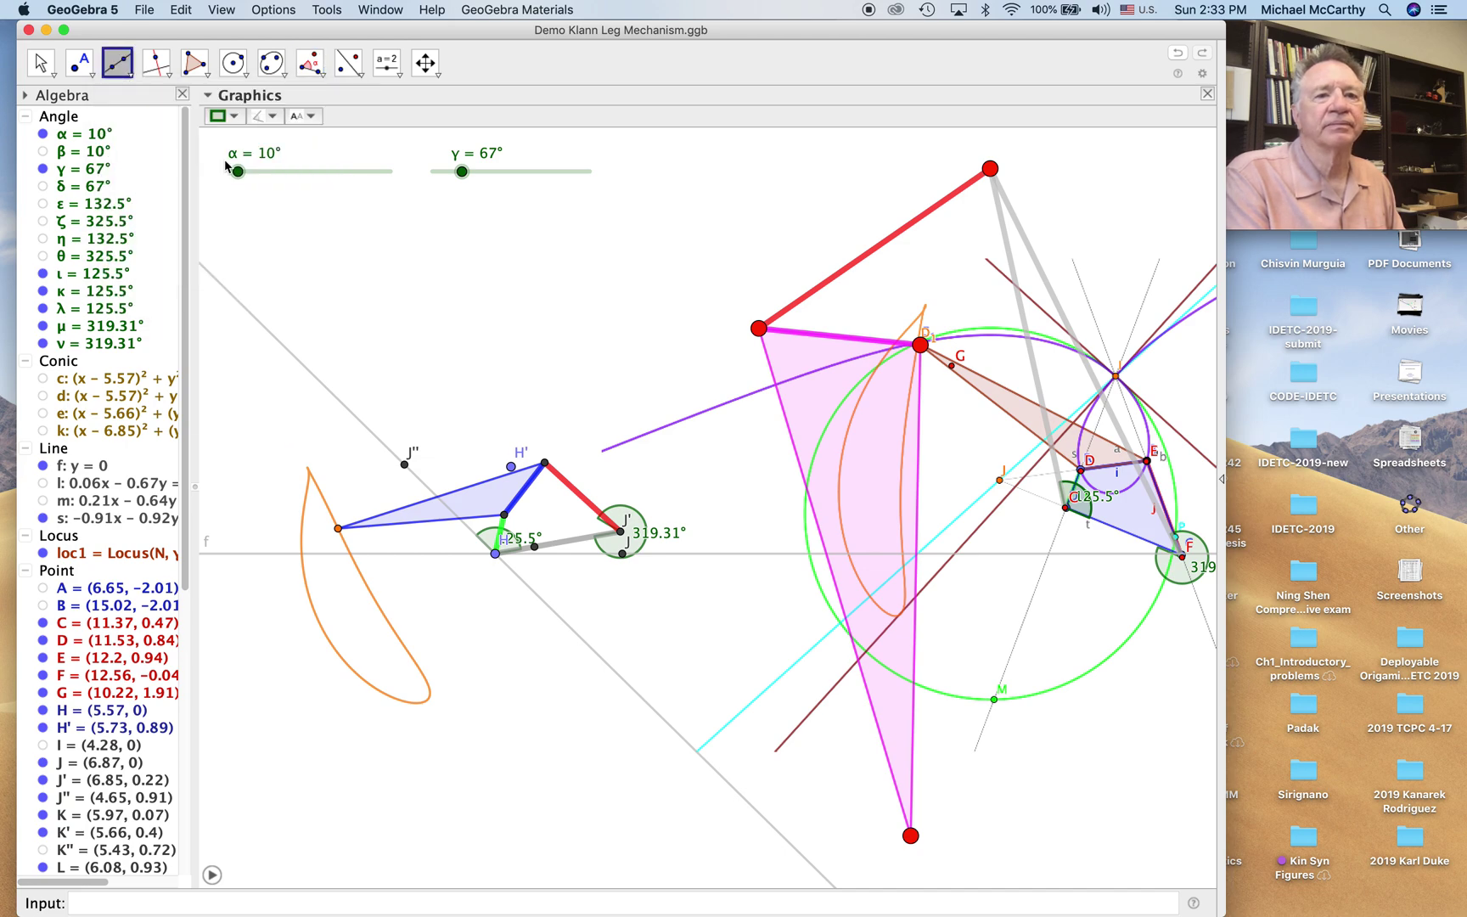
click(620, 532)
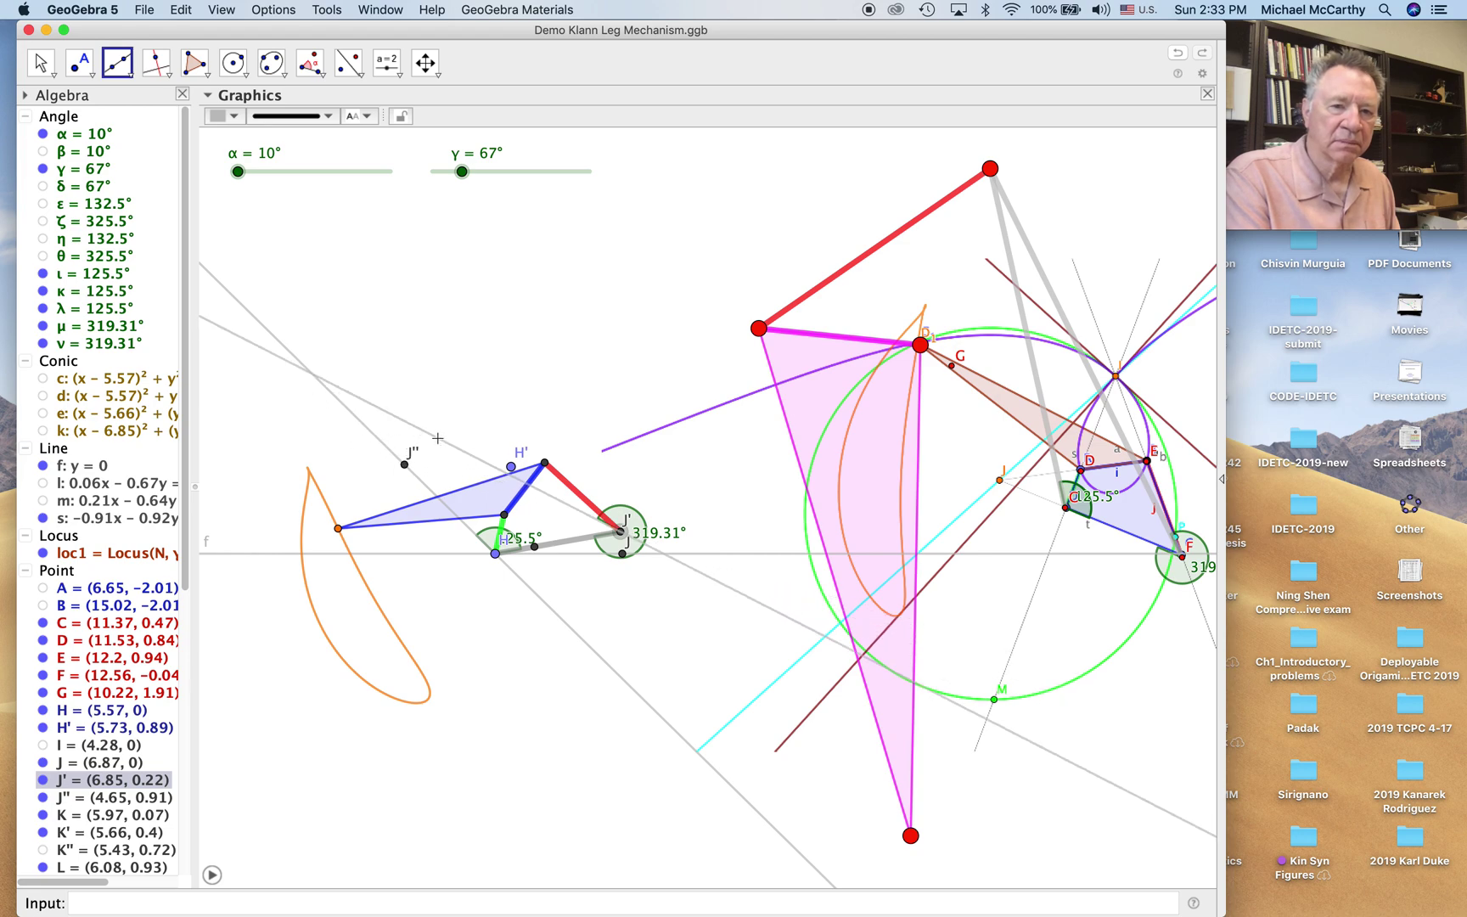
click(513, 467)
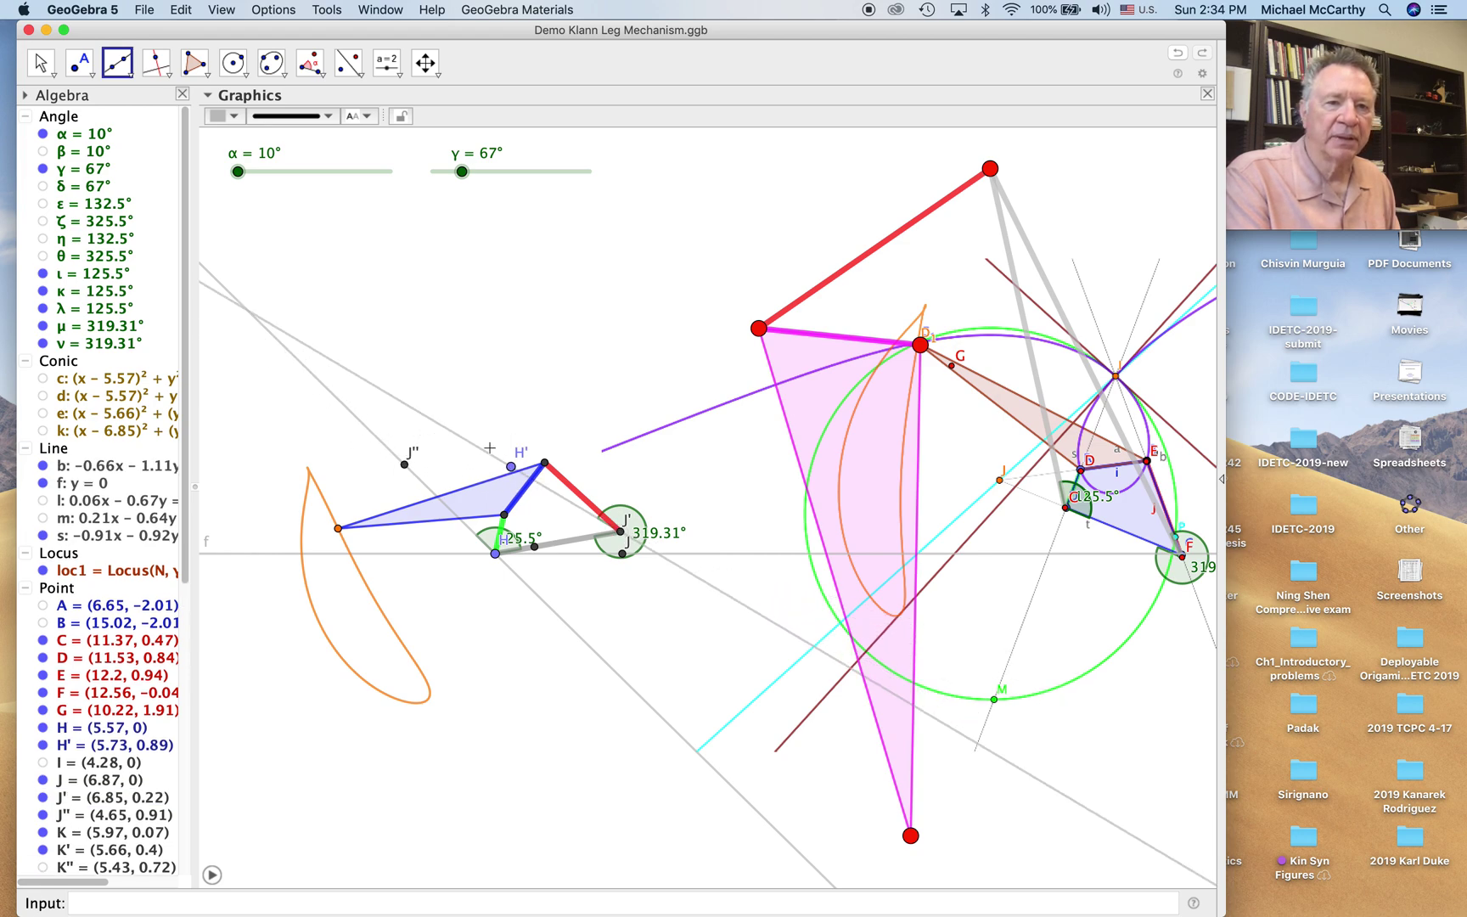
Create the intersection point of the line through H and J'' with the line through J' and H'
click(84, 75)
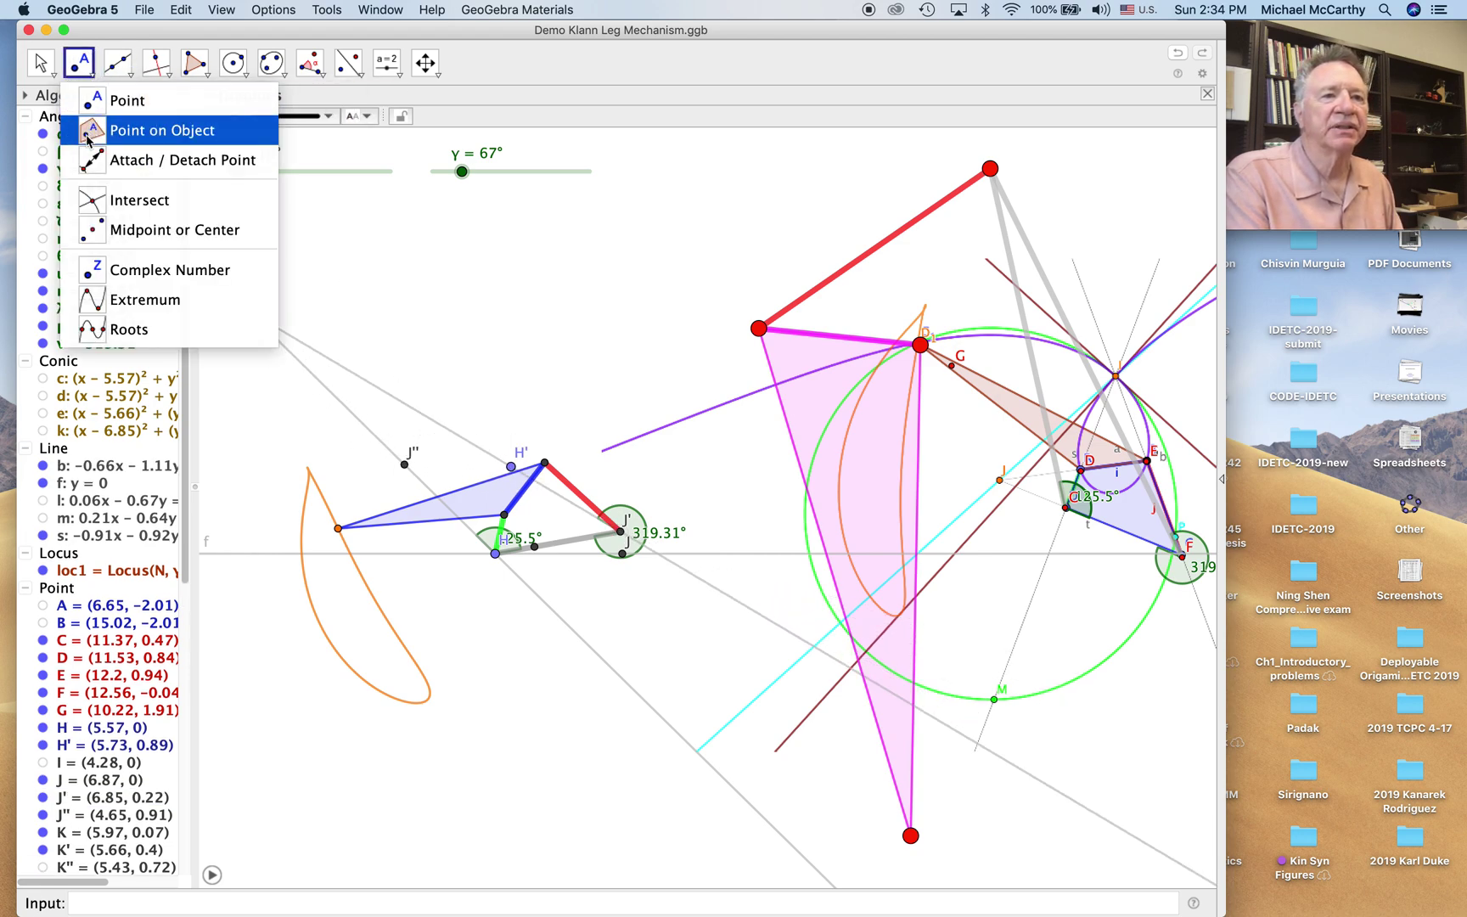
click(95, 204)
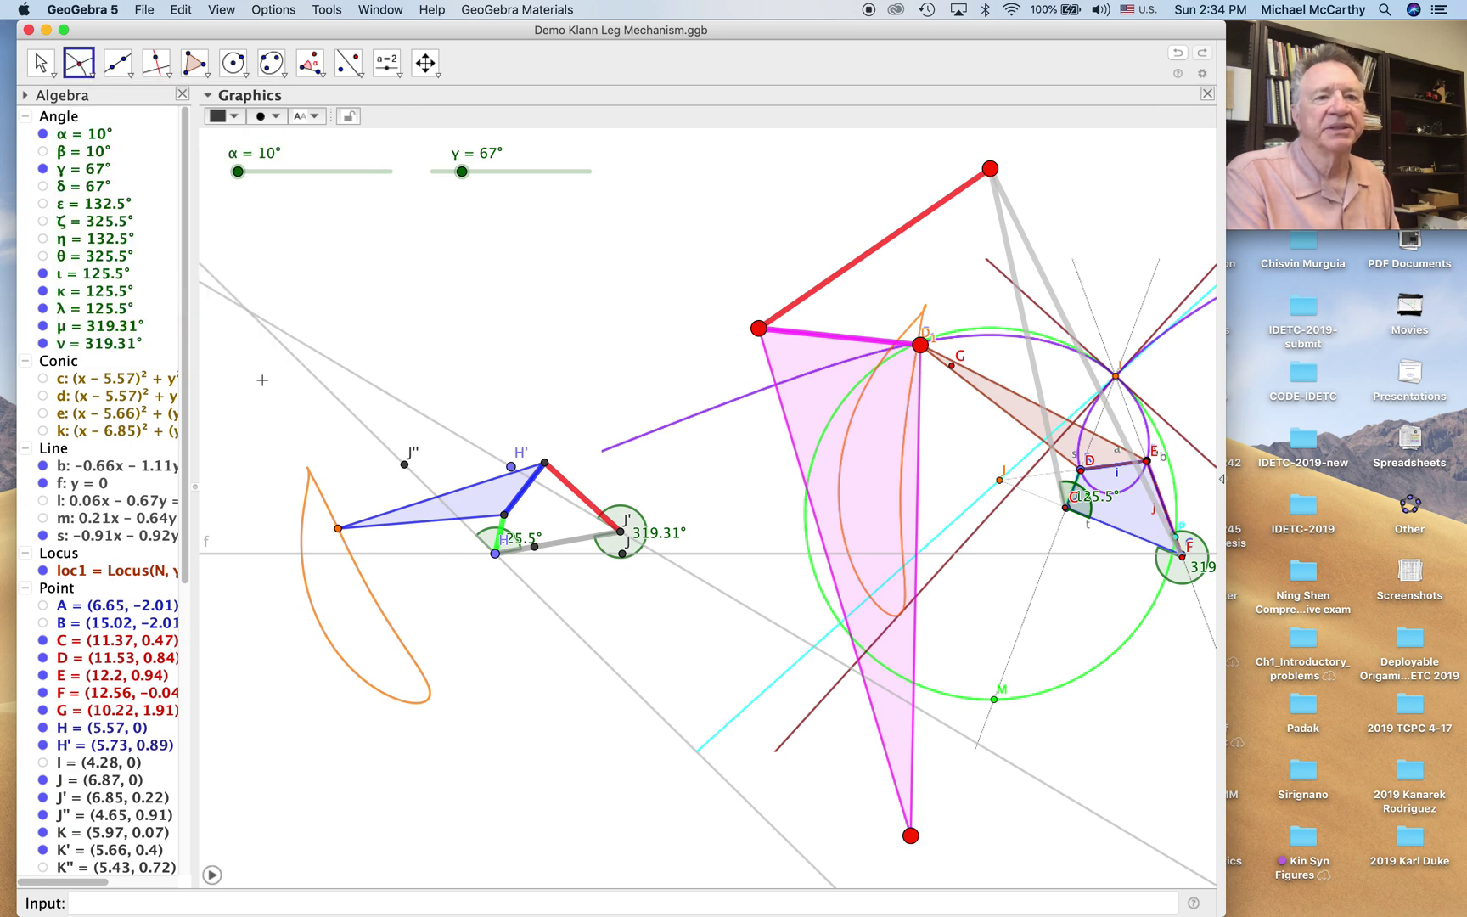
click(333, 396)
click(365, 378)
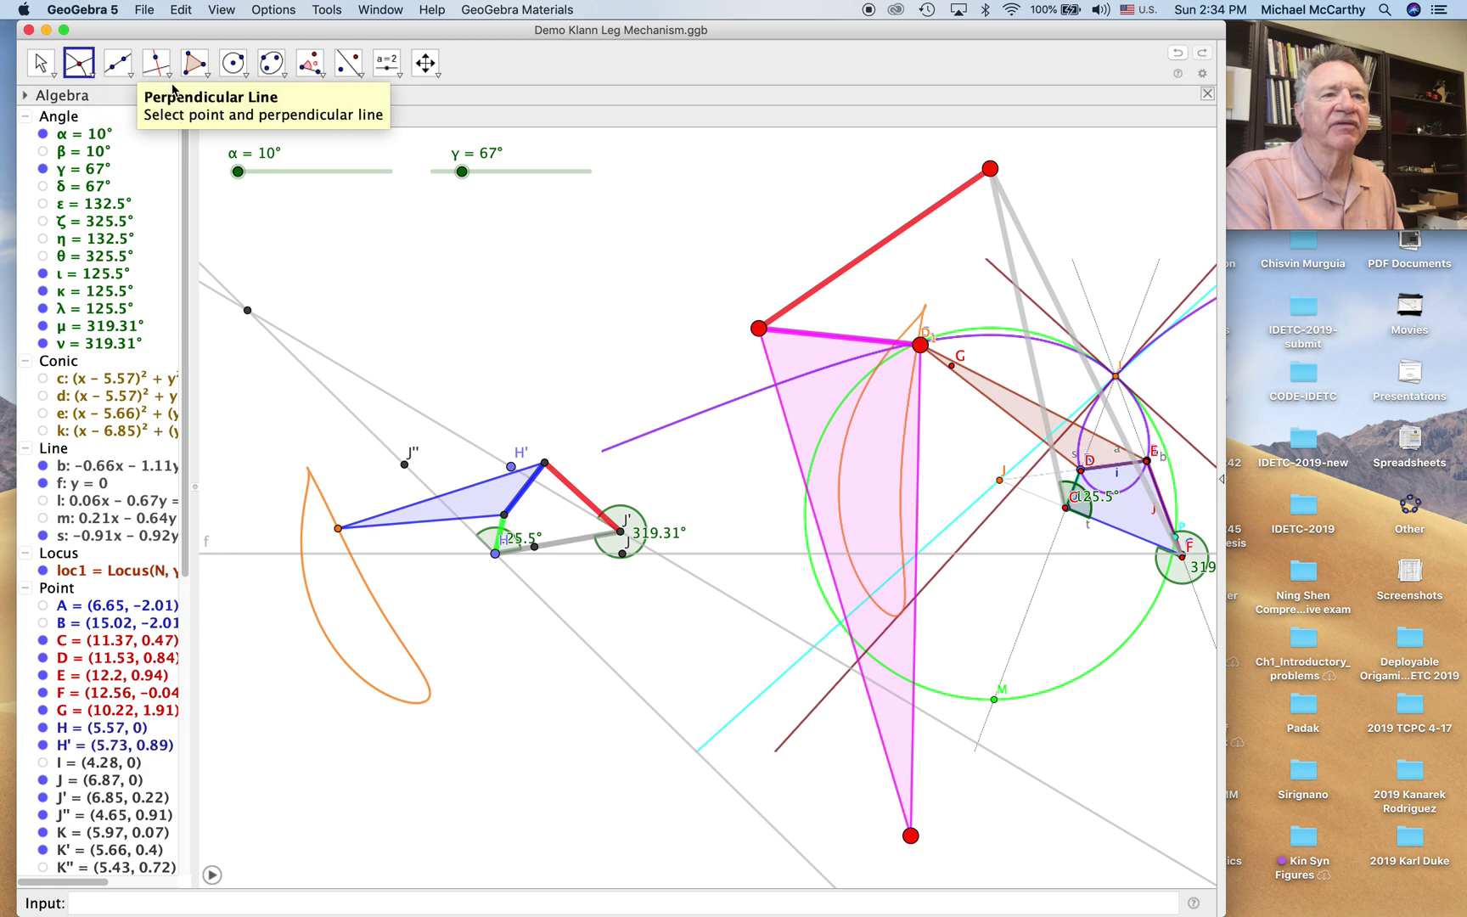
Create a triangle polygon through point H, the intersection point at upper left and point J', and color it gray
click(195, 64)
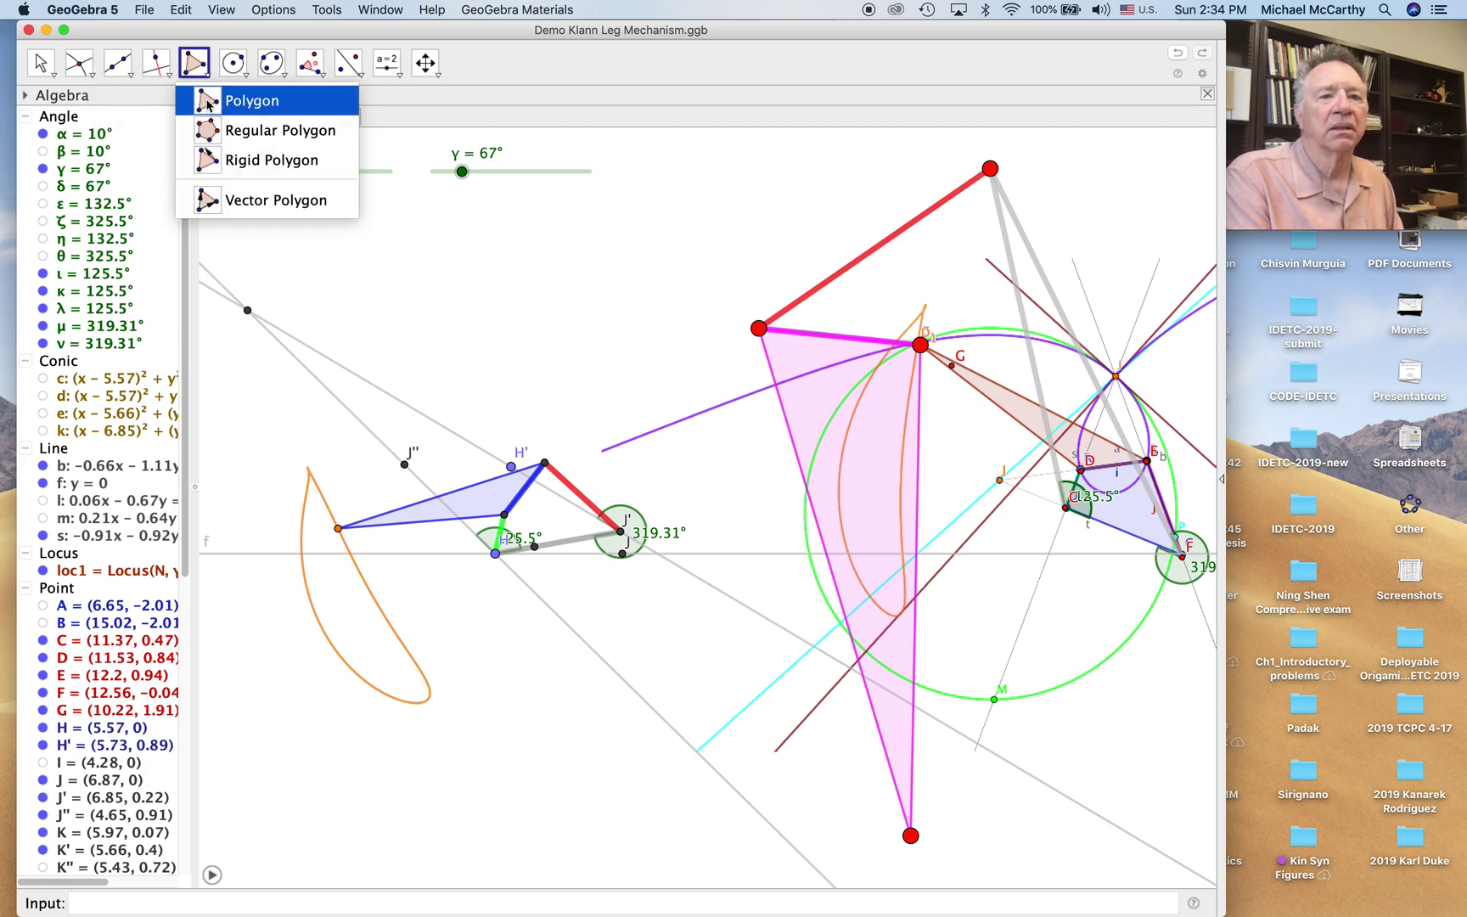
click(207, 103)
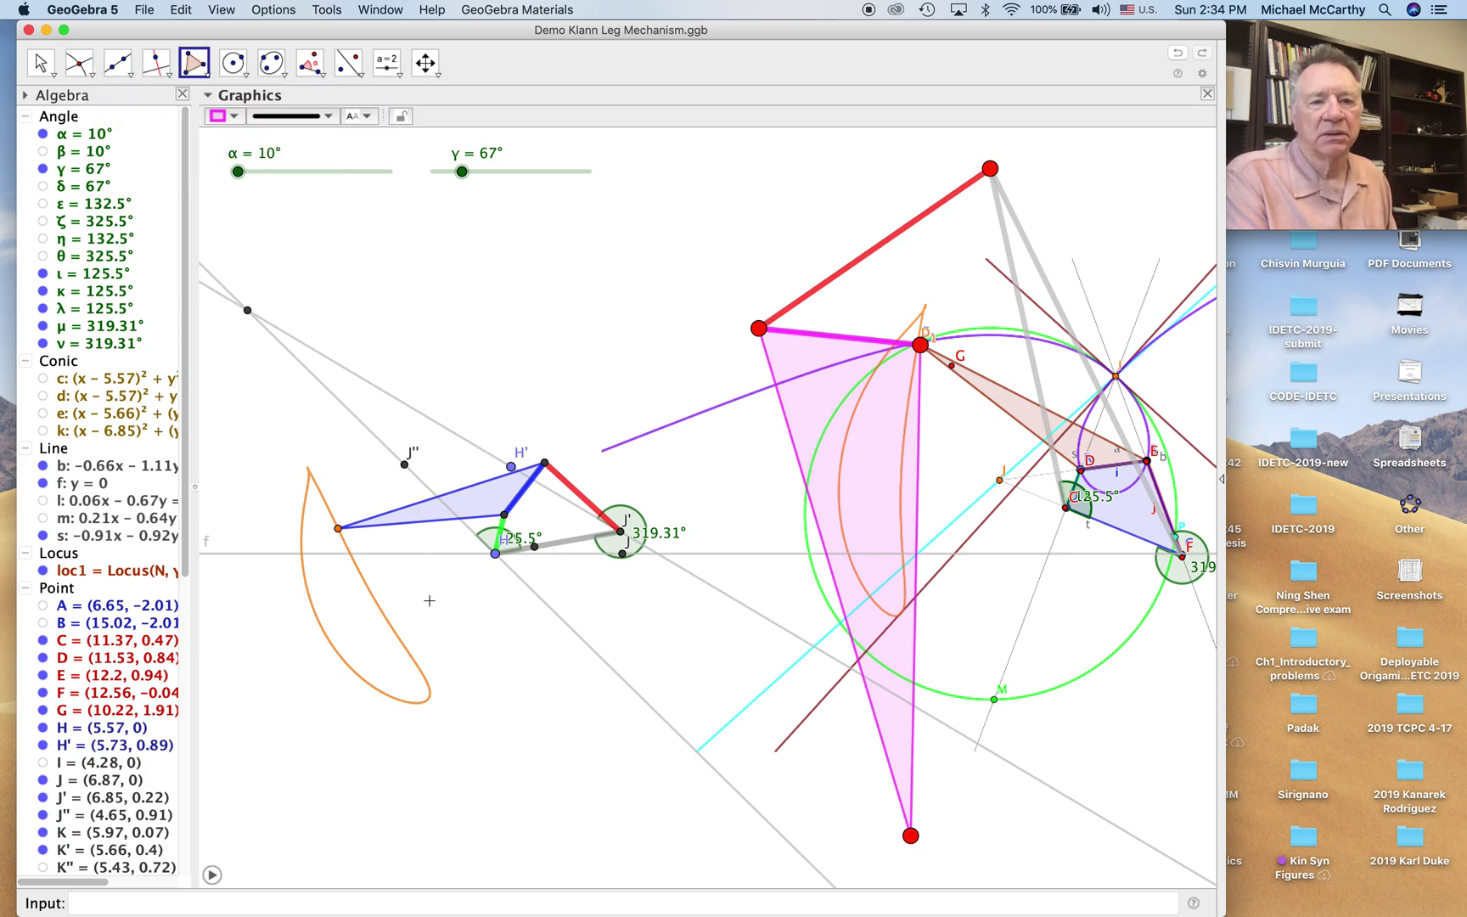
click(496, 553)
click(247, 310)
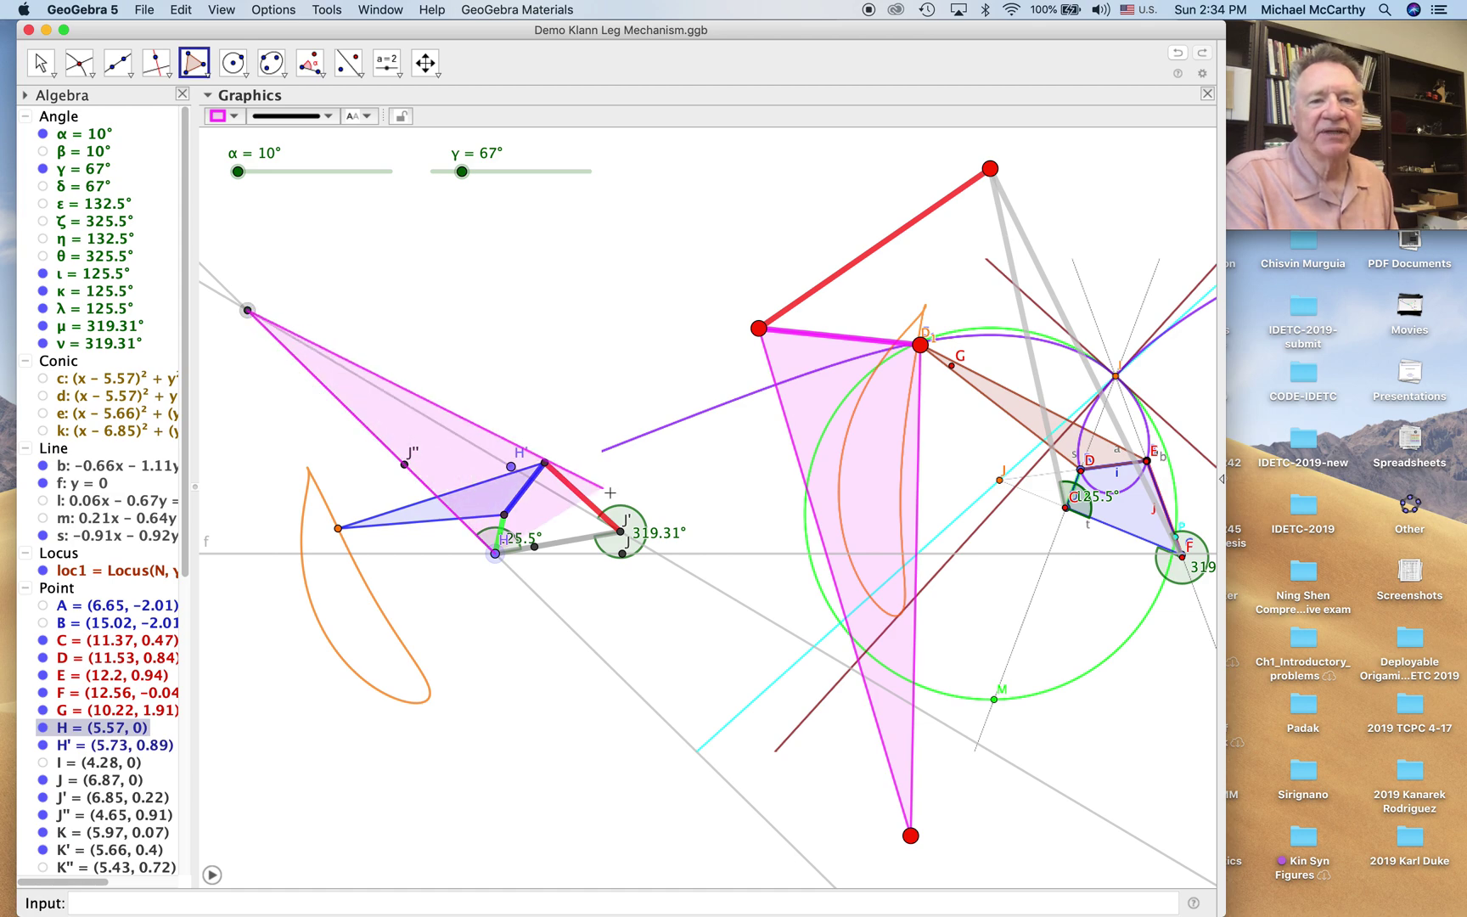
click(620, 533)
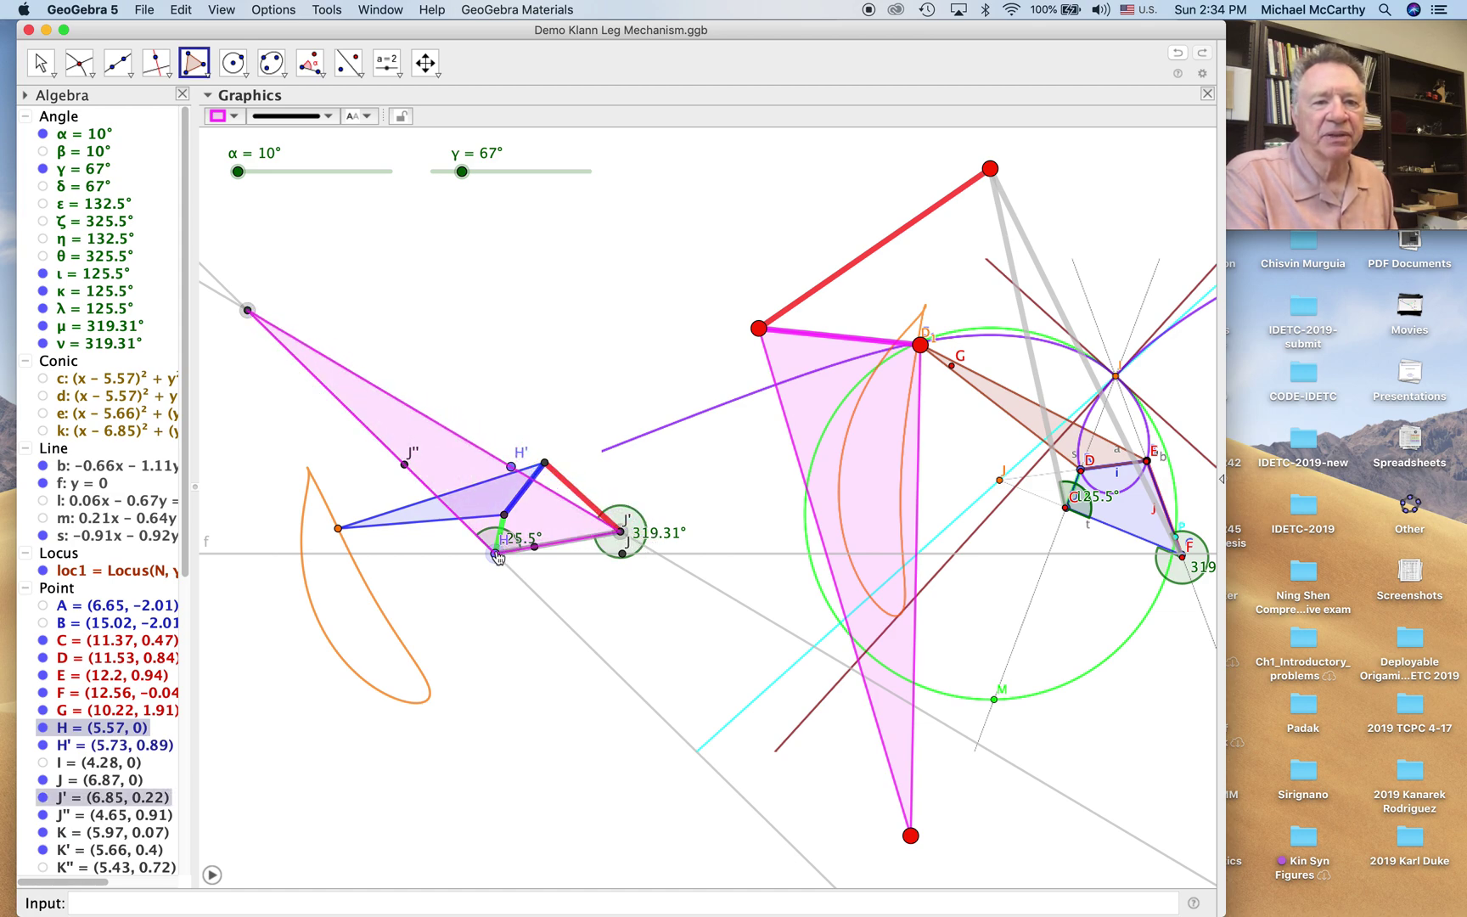
click(495, 551)
click(227, 116)
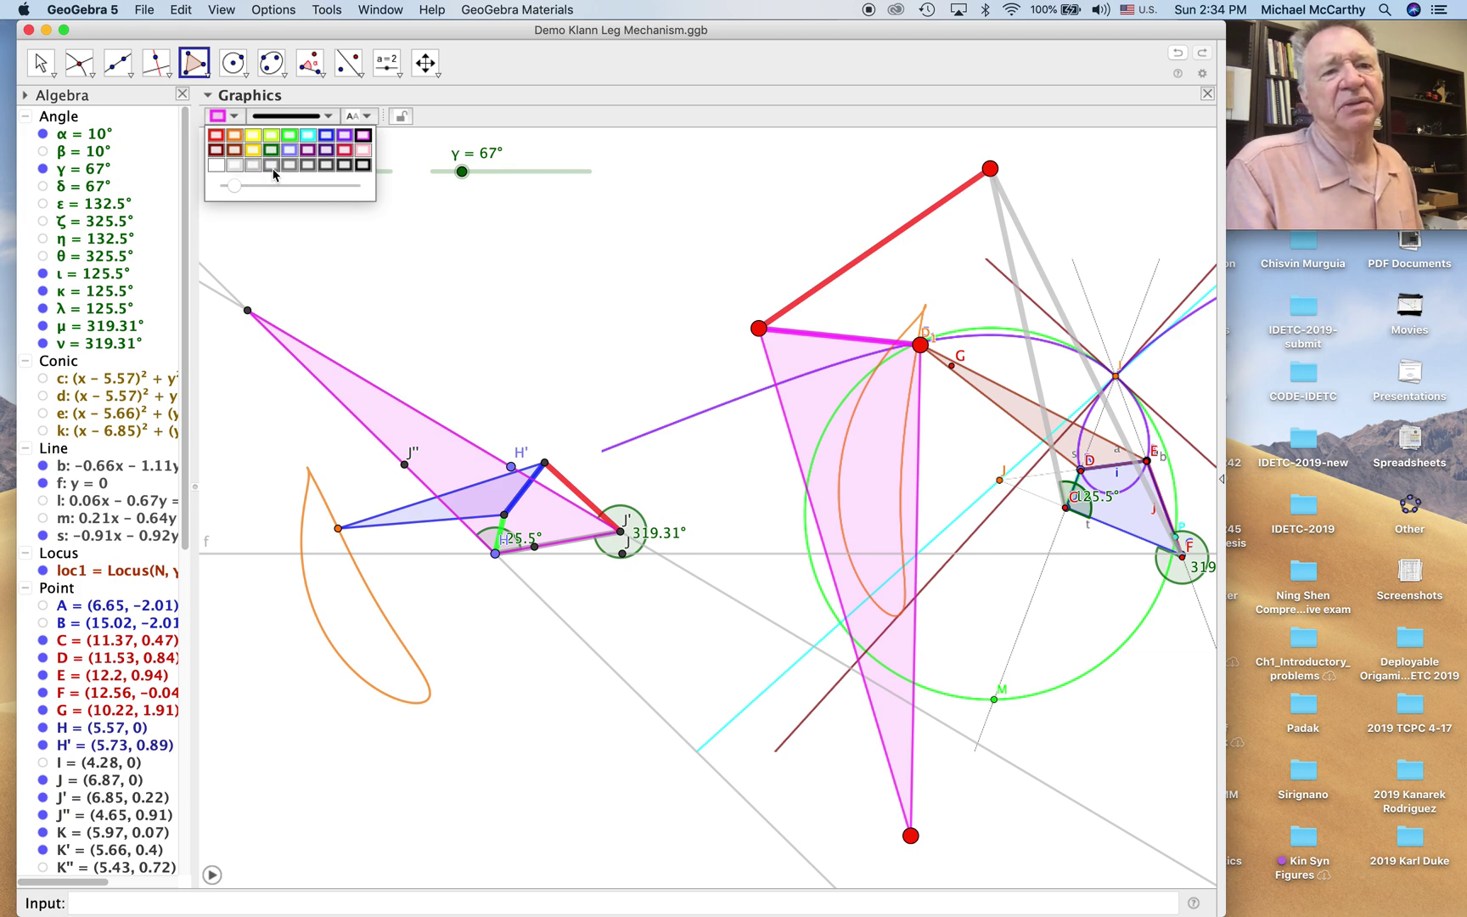
click(272, 165)
Hide the angles ι, κ, λ, μ and ν and the construction lines b and s
click(40, 62)
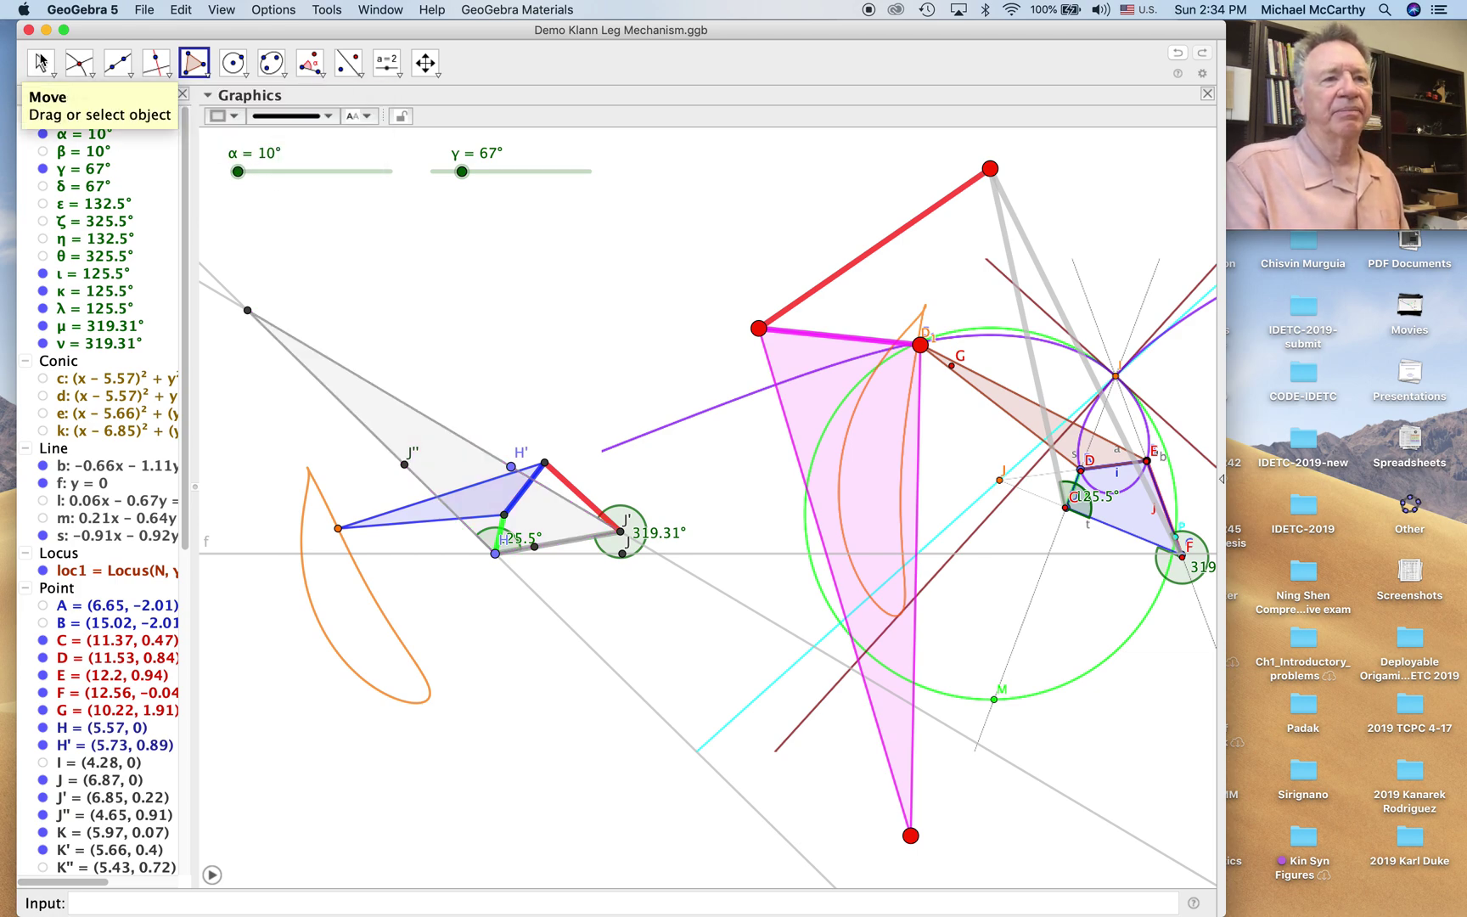
click(42, 343)
drag(44, 325, 42, 307)
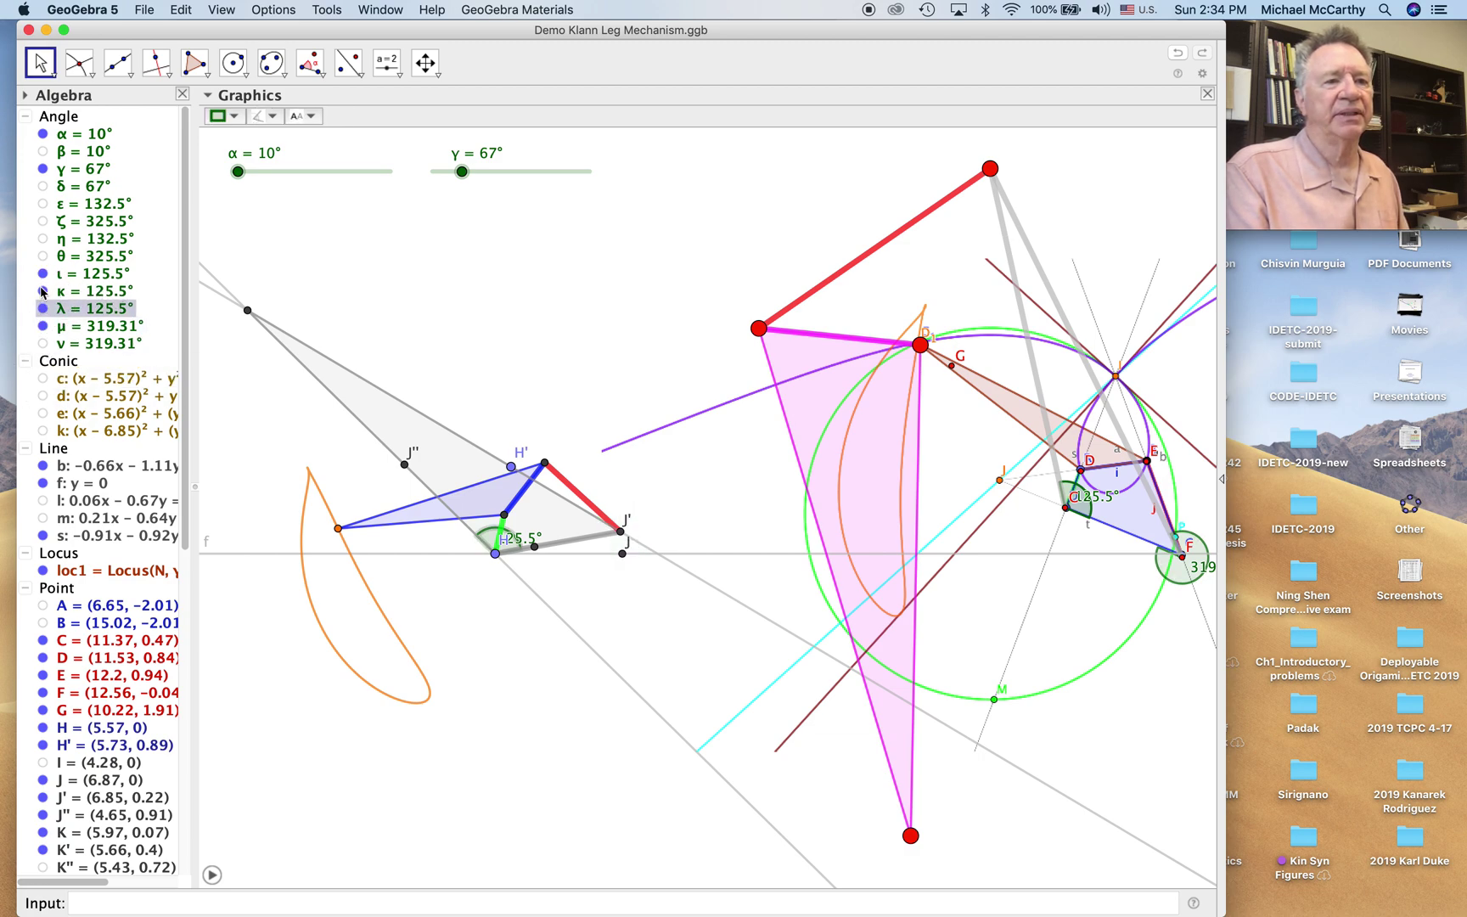
click(43, 273)
click(42, 291)
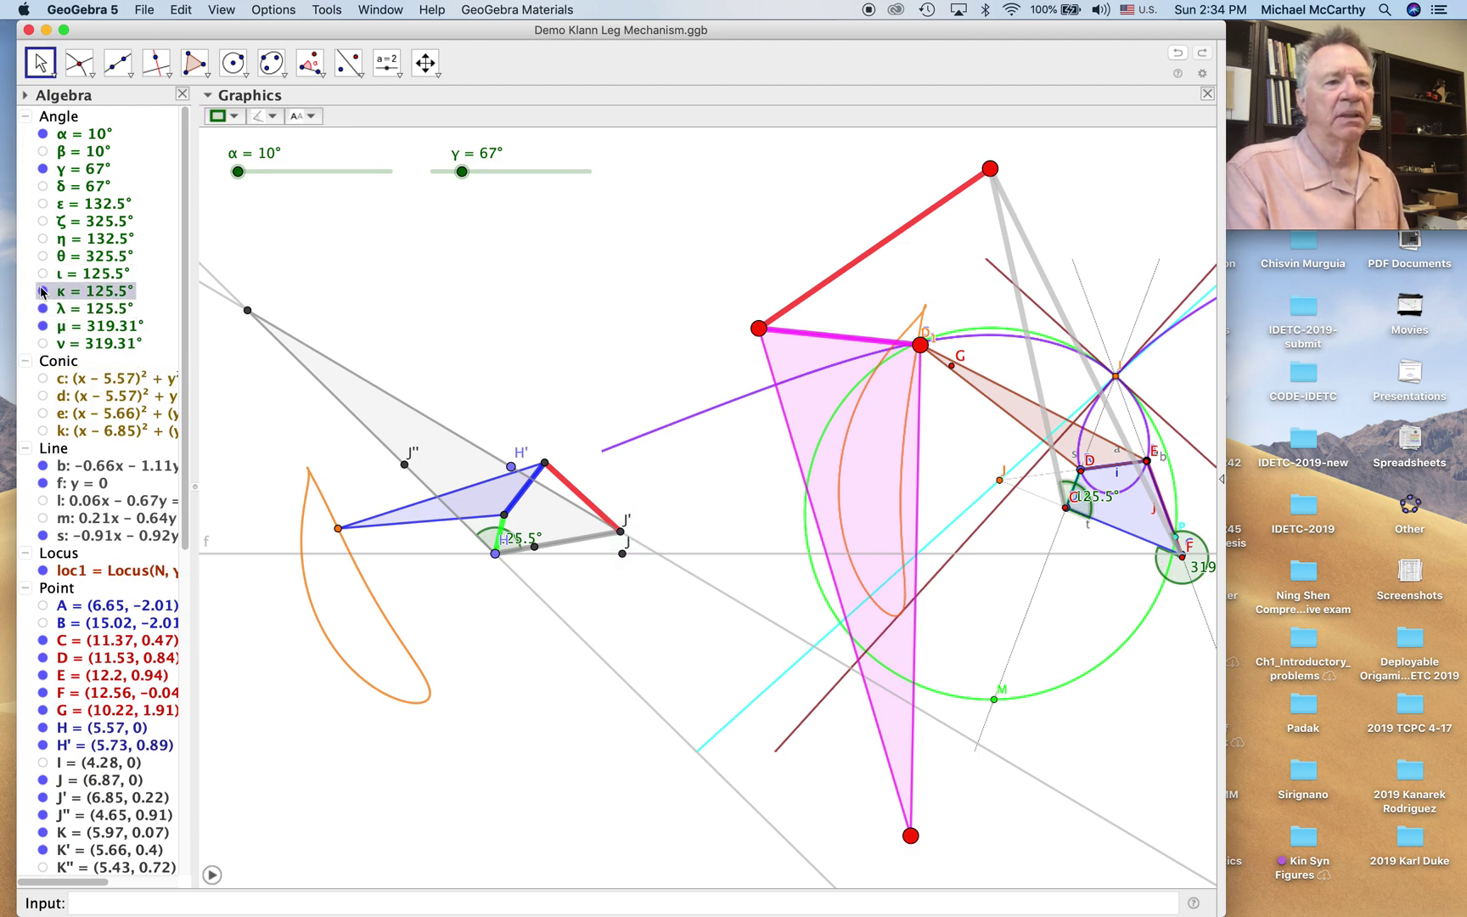
click(42, 308)
click(42, 326)
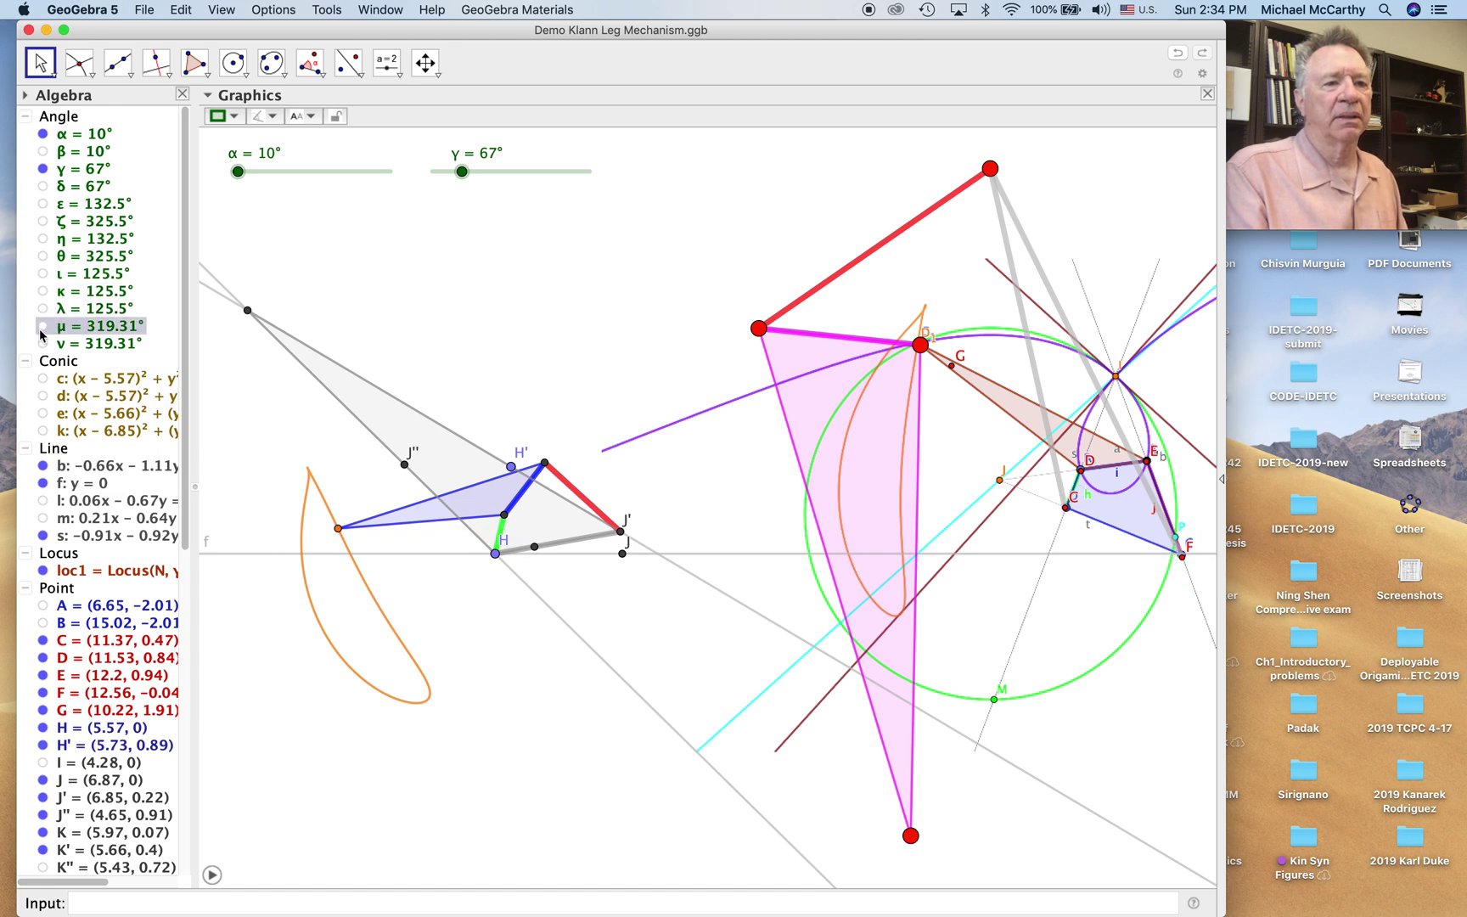
click(43, 465)
click(43, 535)
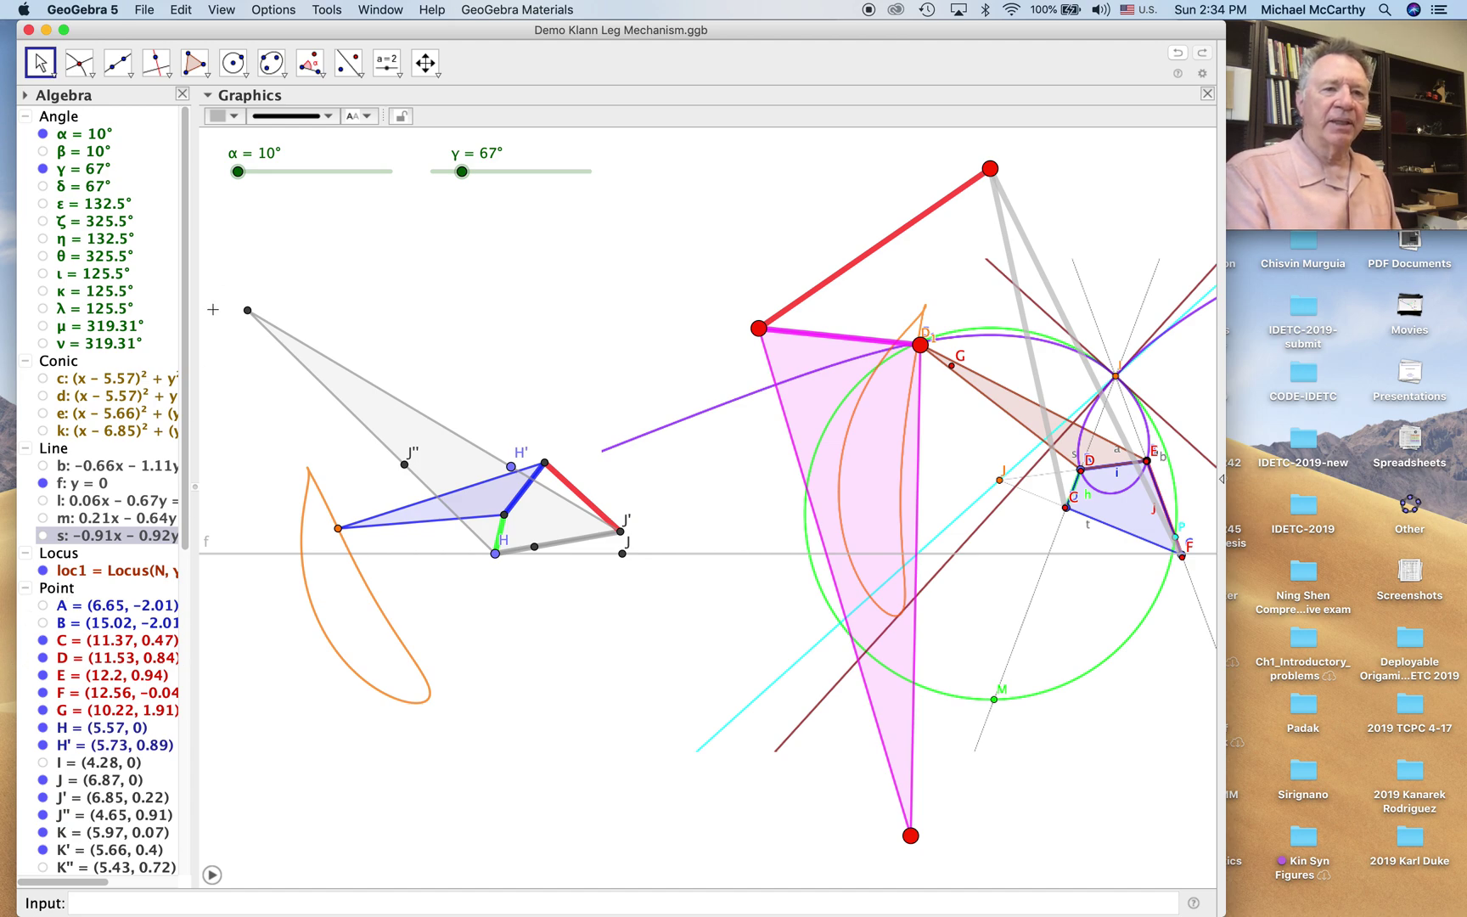
Set the angle α slider to 0° and deselect everything
scroll(189, 321, down, 2)
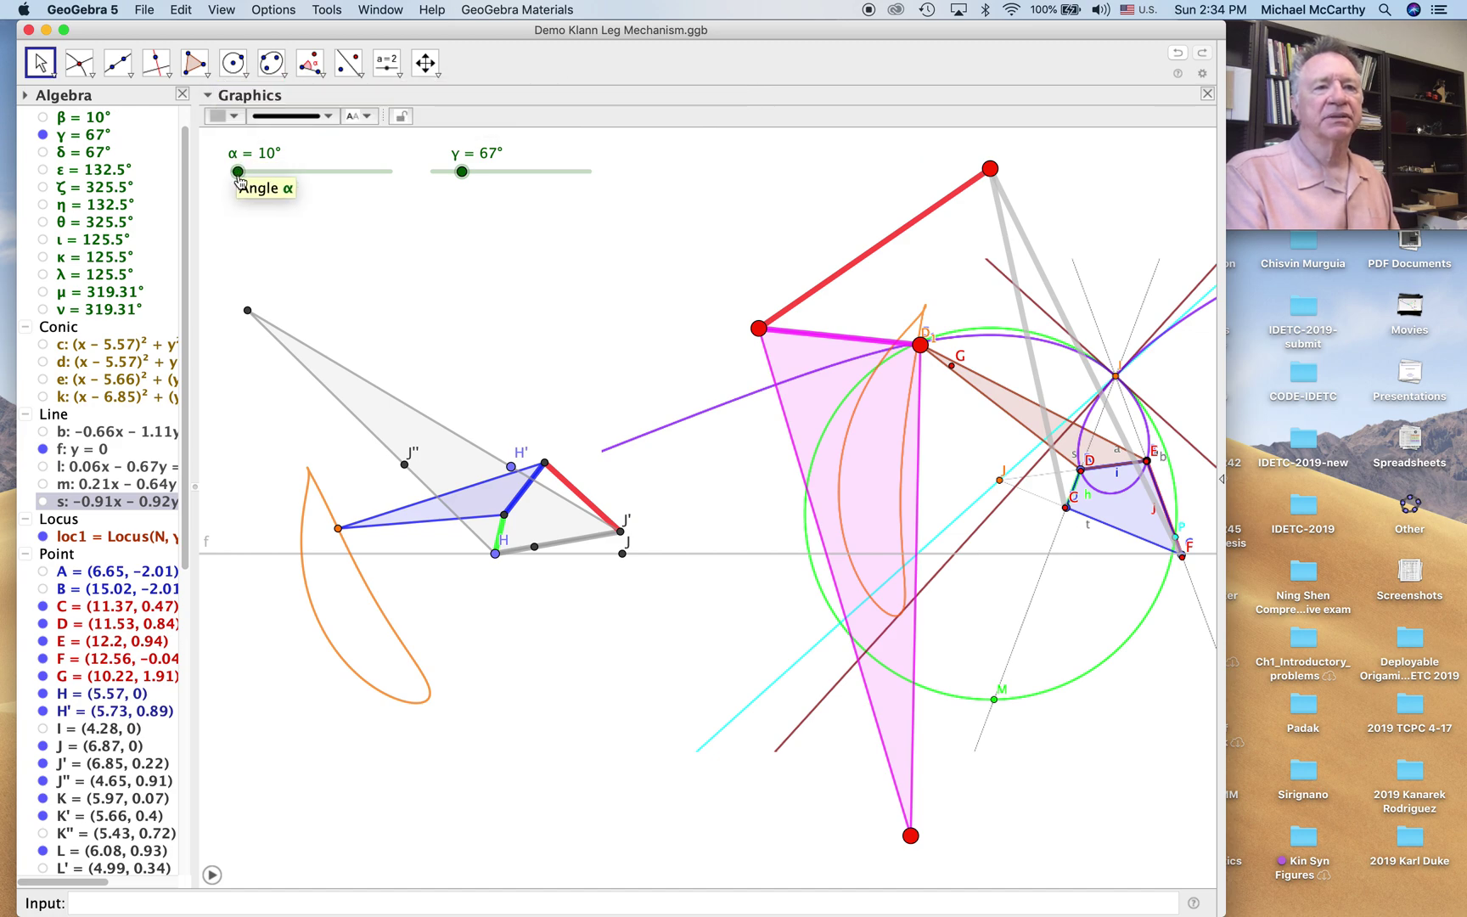
drag(239, 175, 231, 175)
key(Escape)
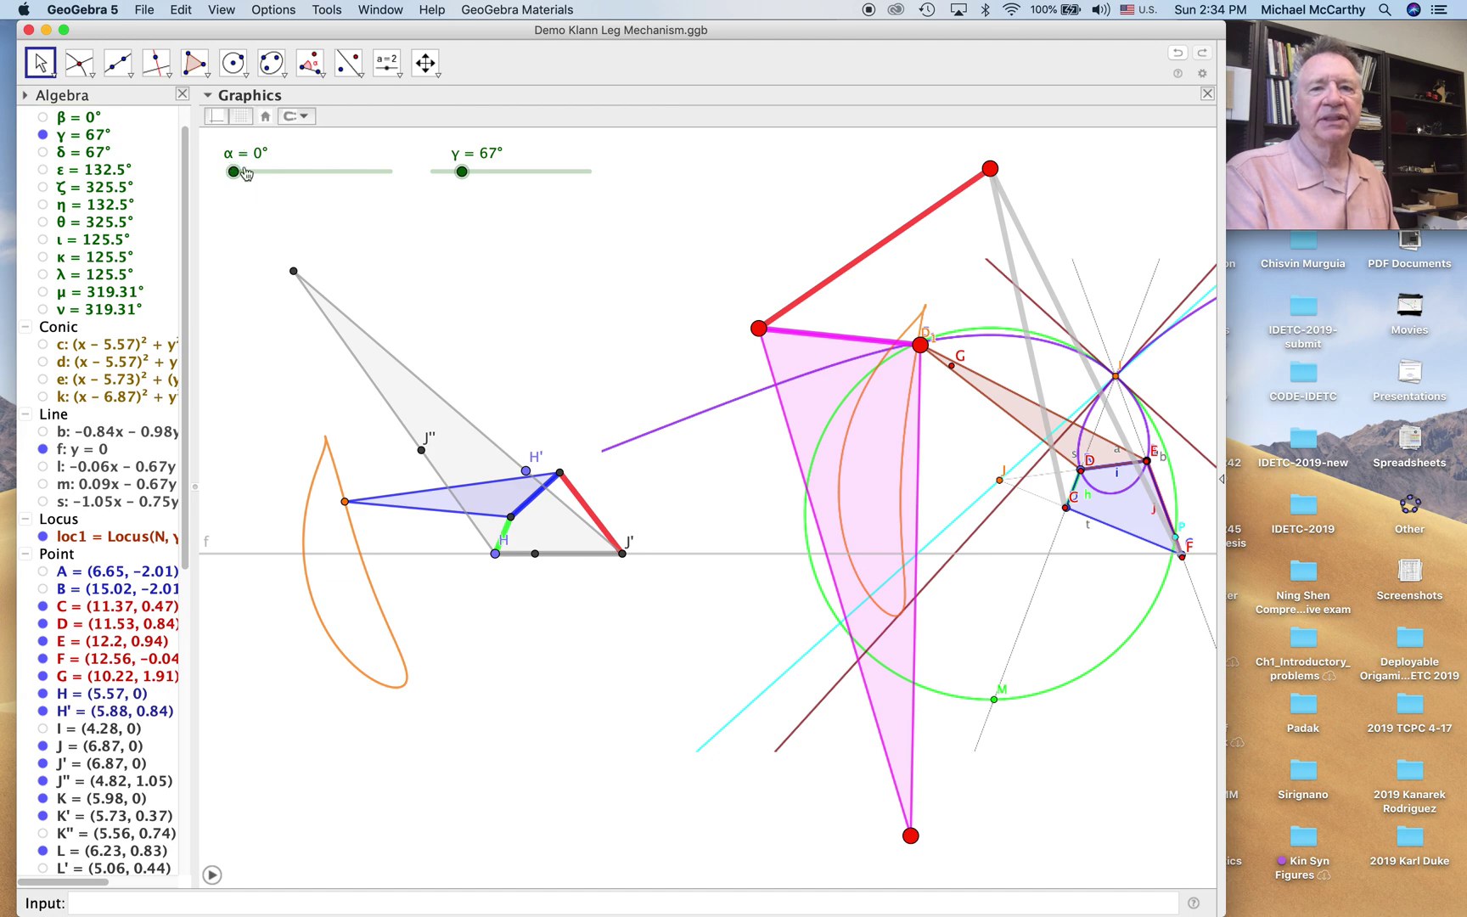
Draw a compass circle with the red link's length as radius, centered on the apex of the gray triangle
click(234, 63)
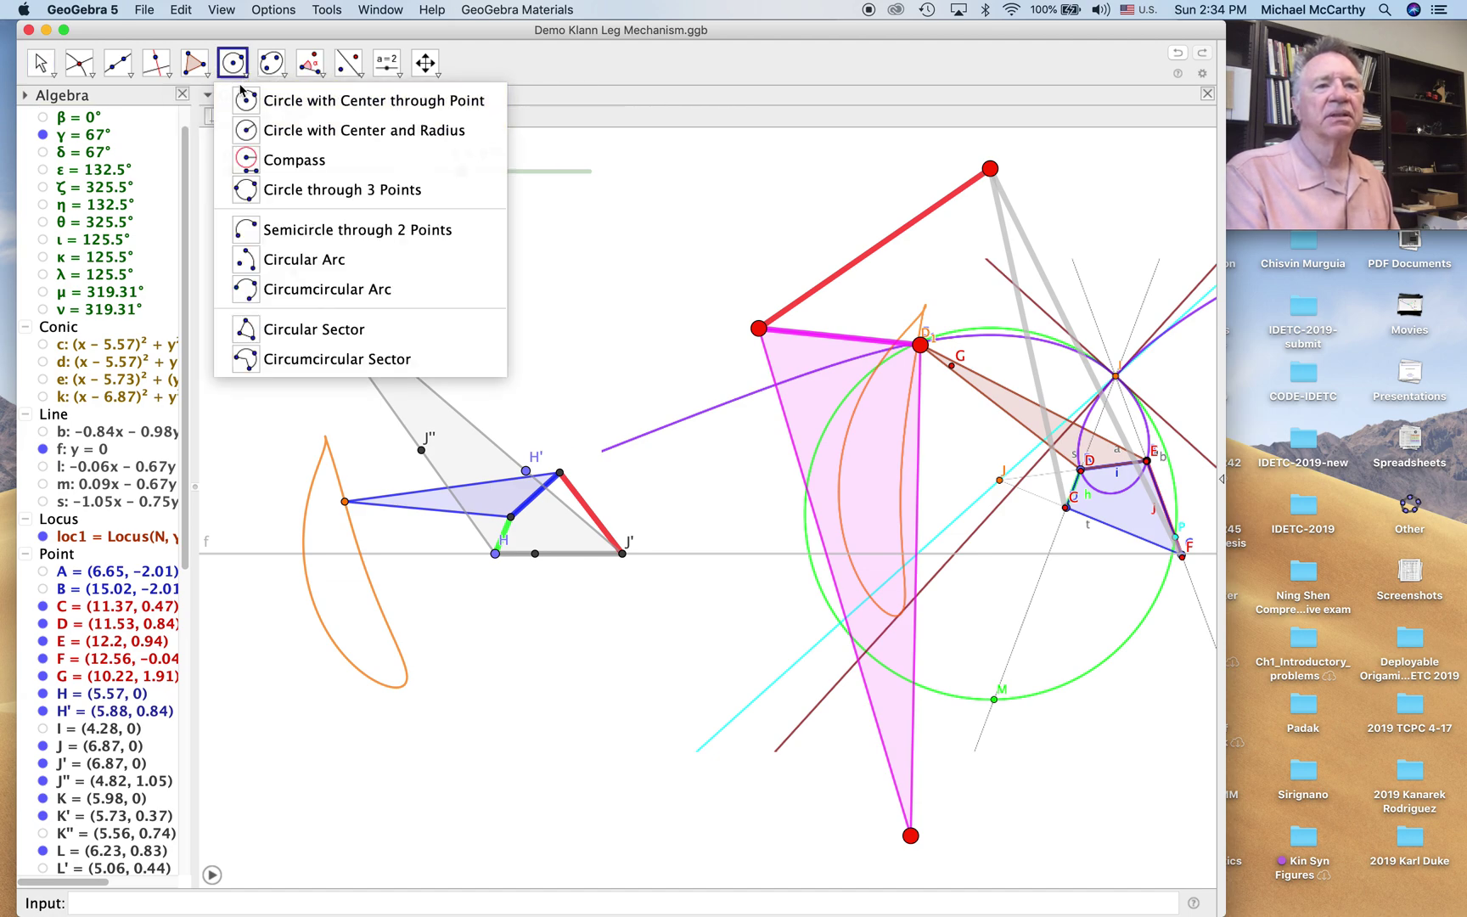
click(248, 161)
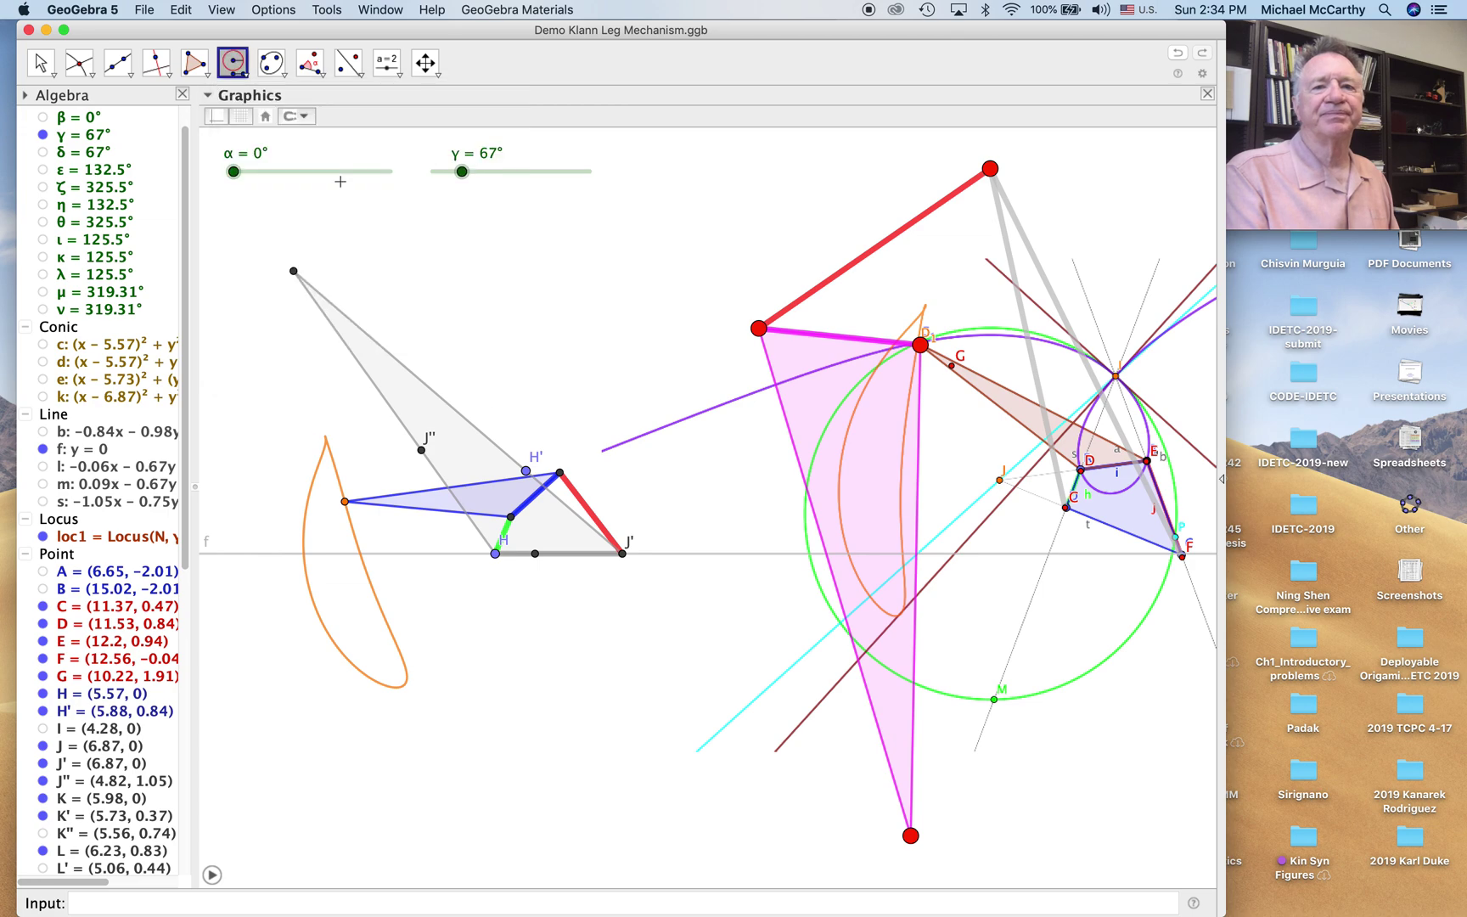
click(990, 168)
click(759, 331)
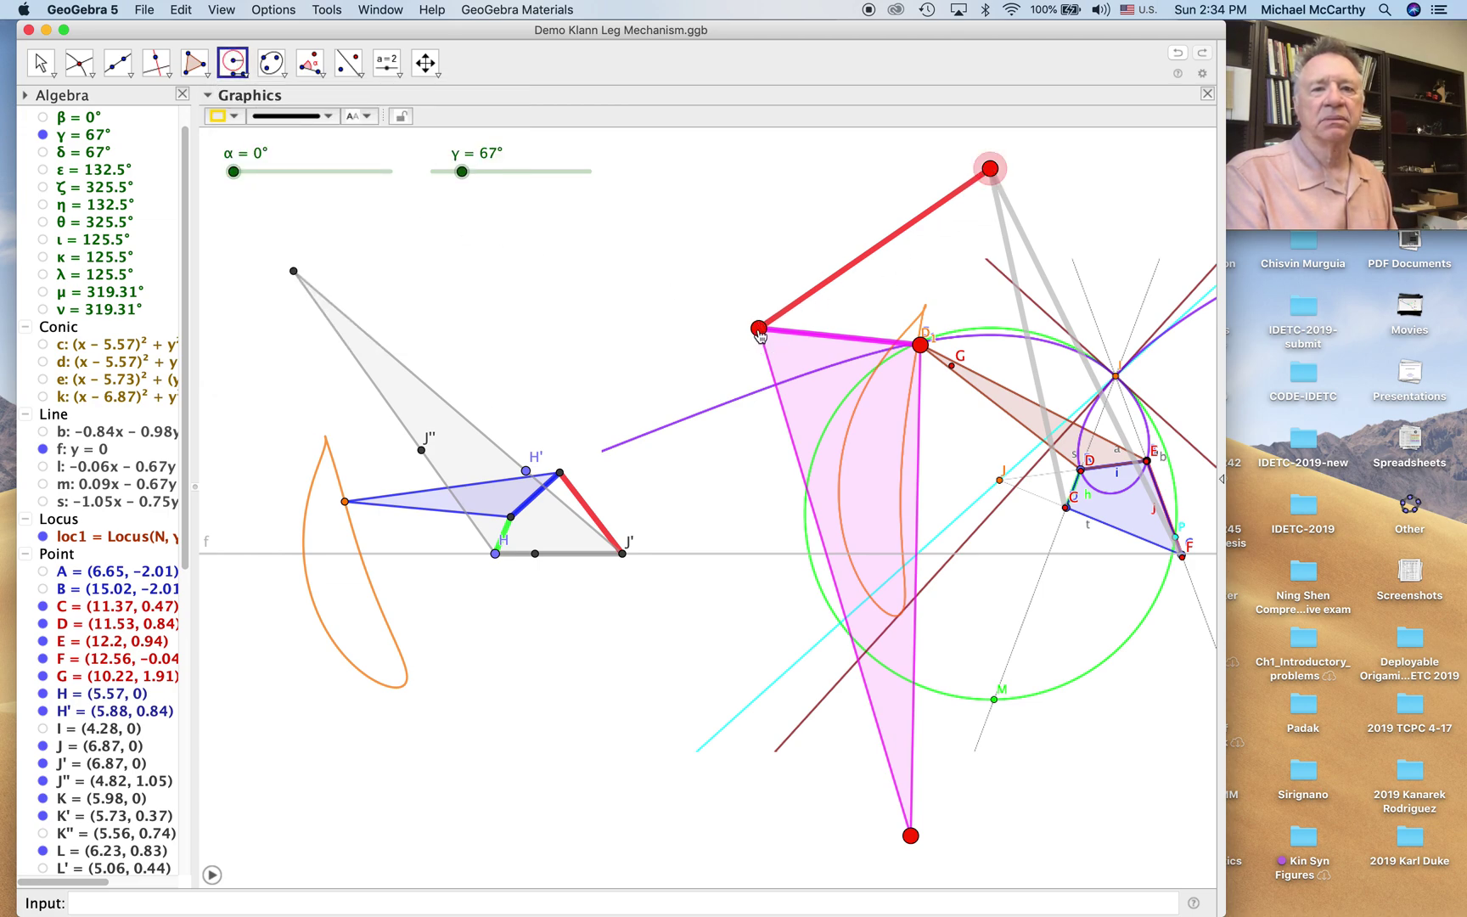
click(294, 272)
Draw a compass circle with the magenta link's length as radius, centered on the orange tip of the blue triangle
click(921, 348)
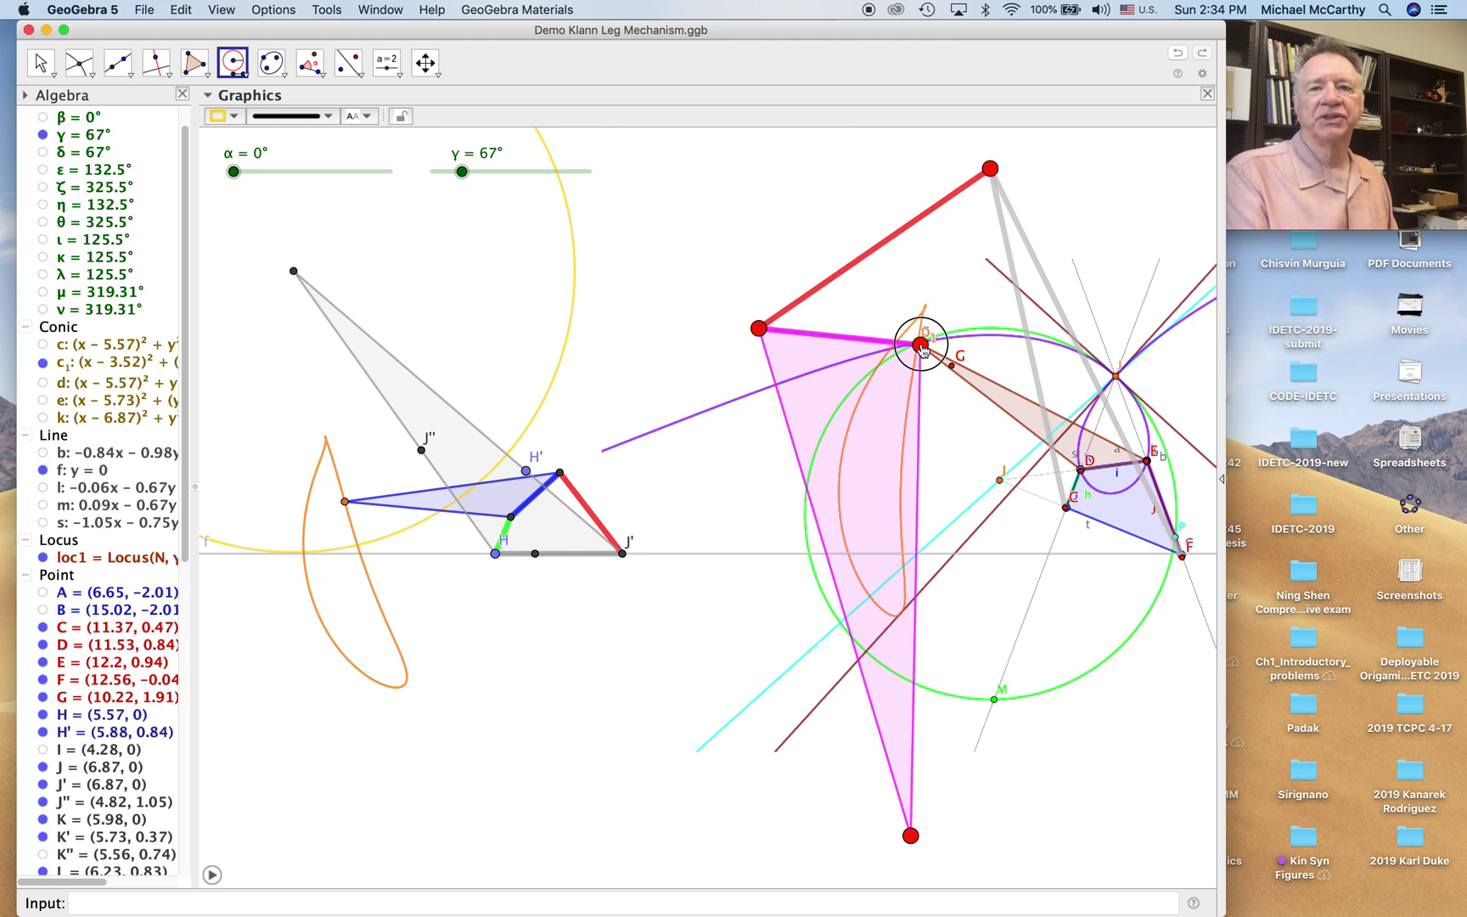
click(759, 329)
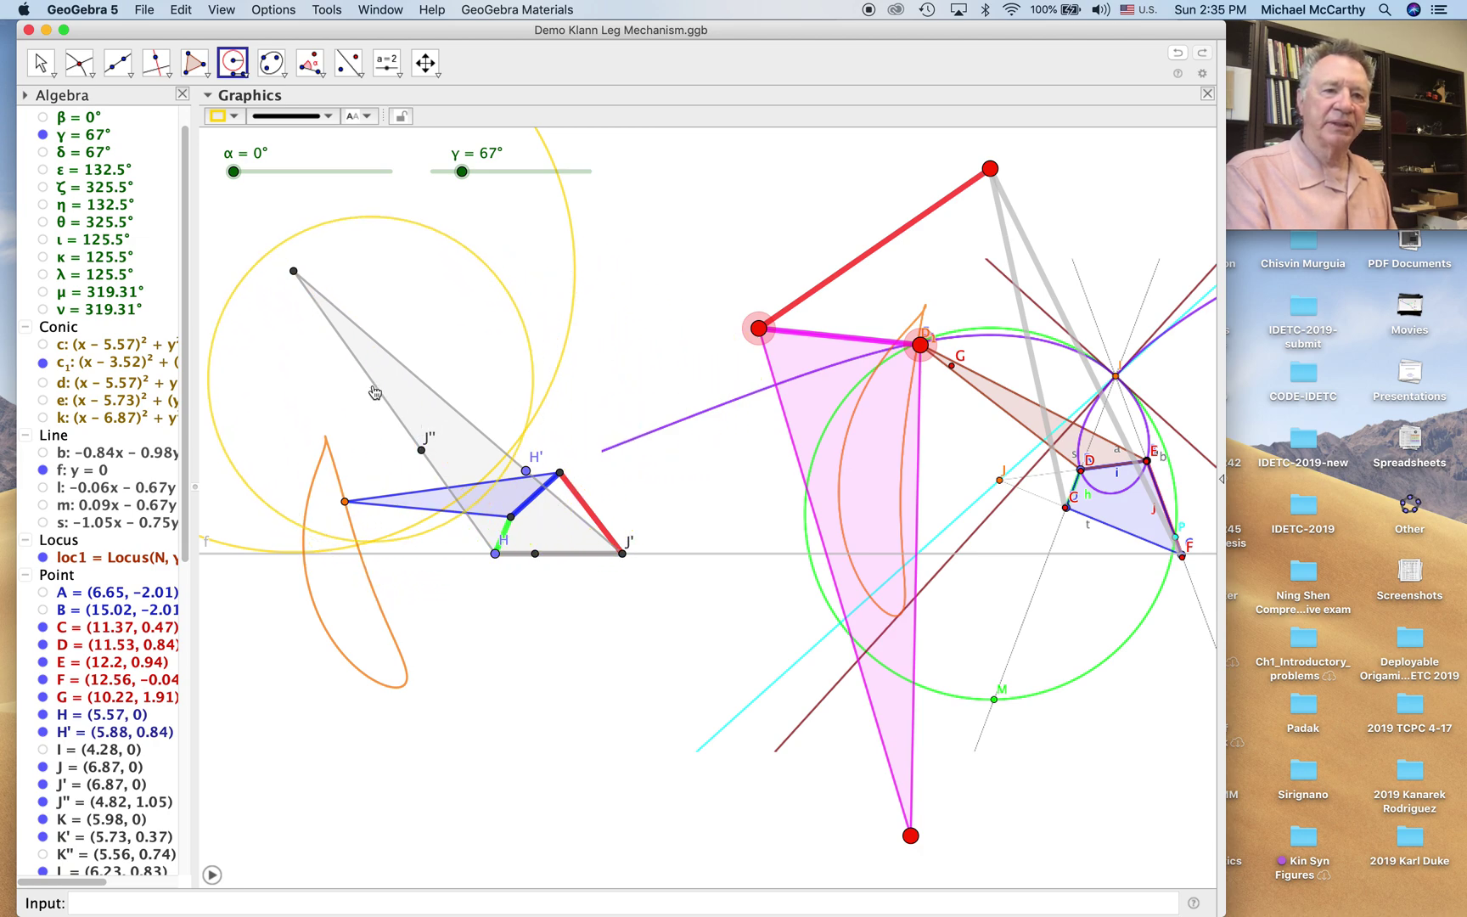
click(345, 502)
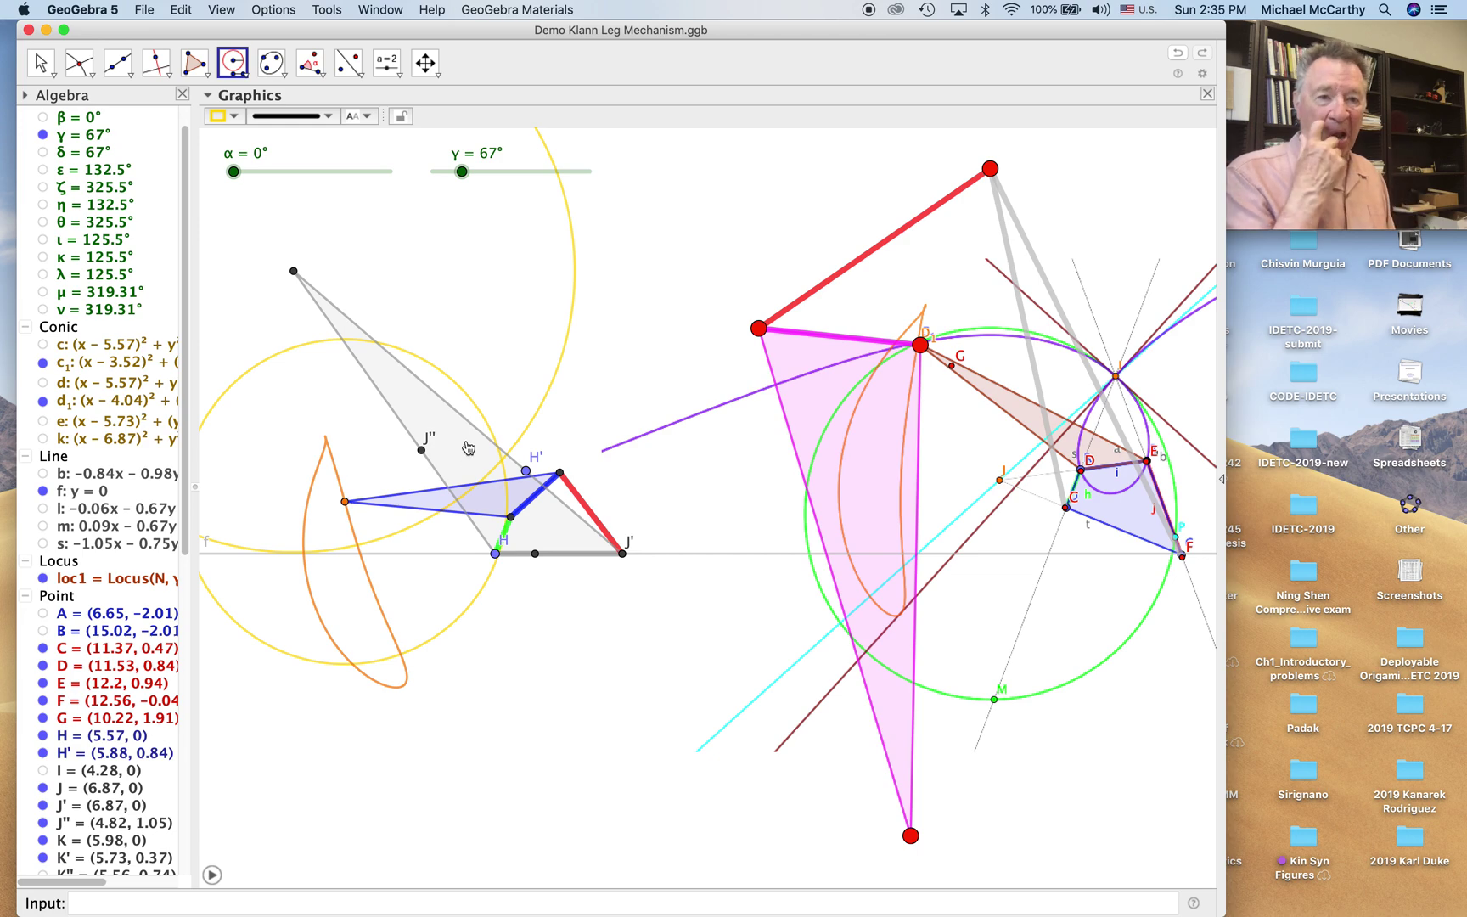
Create the intersection points of the two yellow compass circles
click(424, 62)
drag(622, 252, 717, 264)
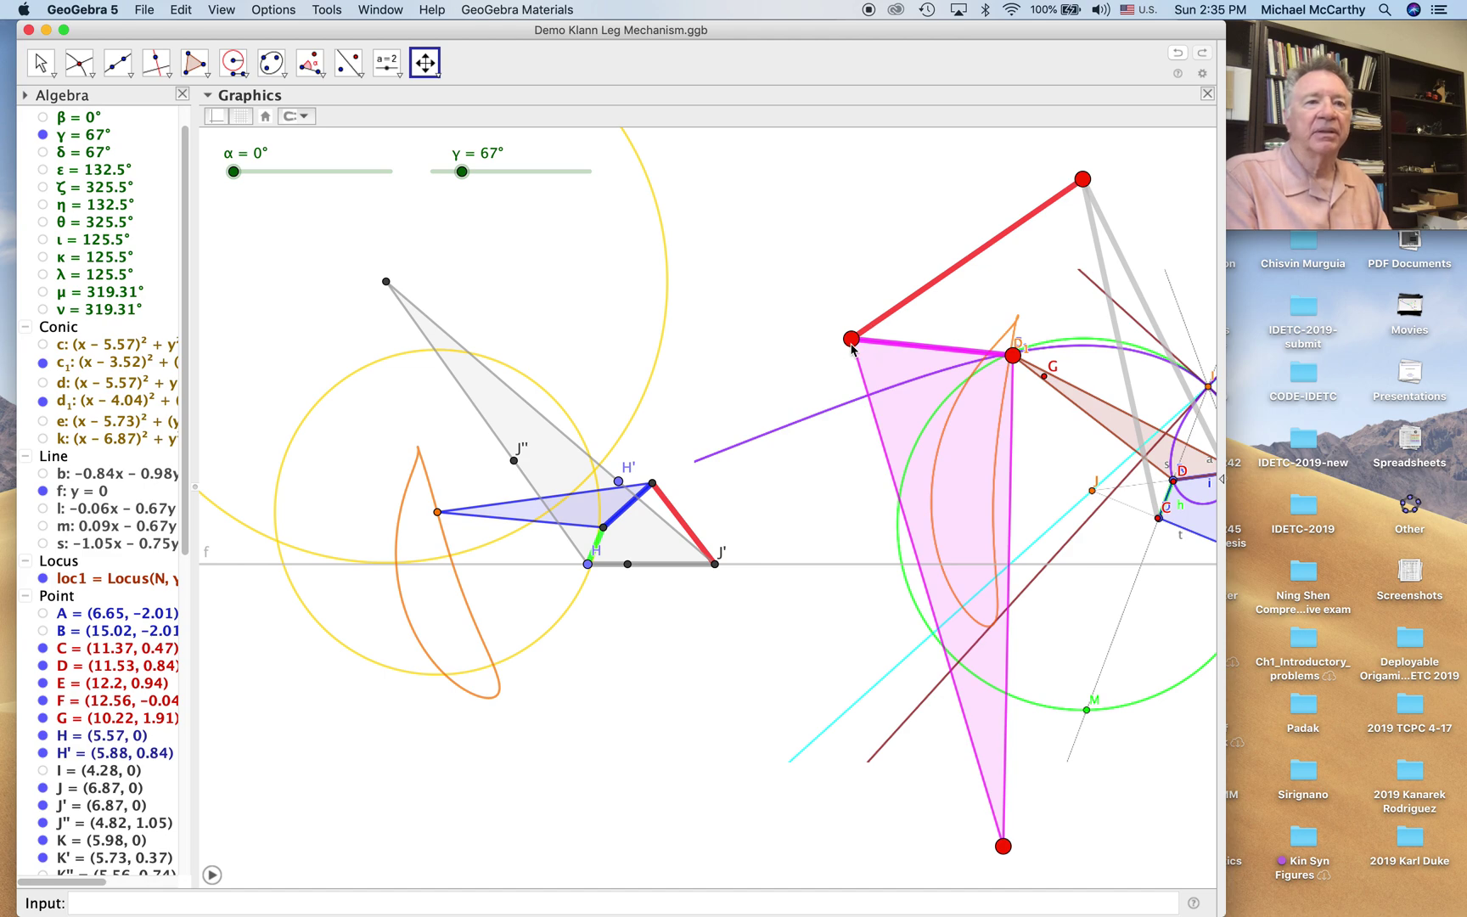
click(79, 64)
click(85, 204)
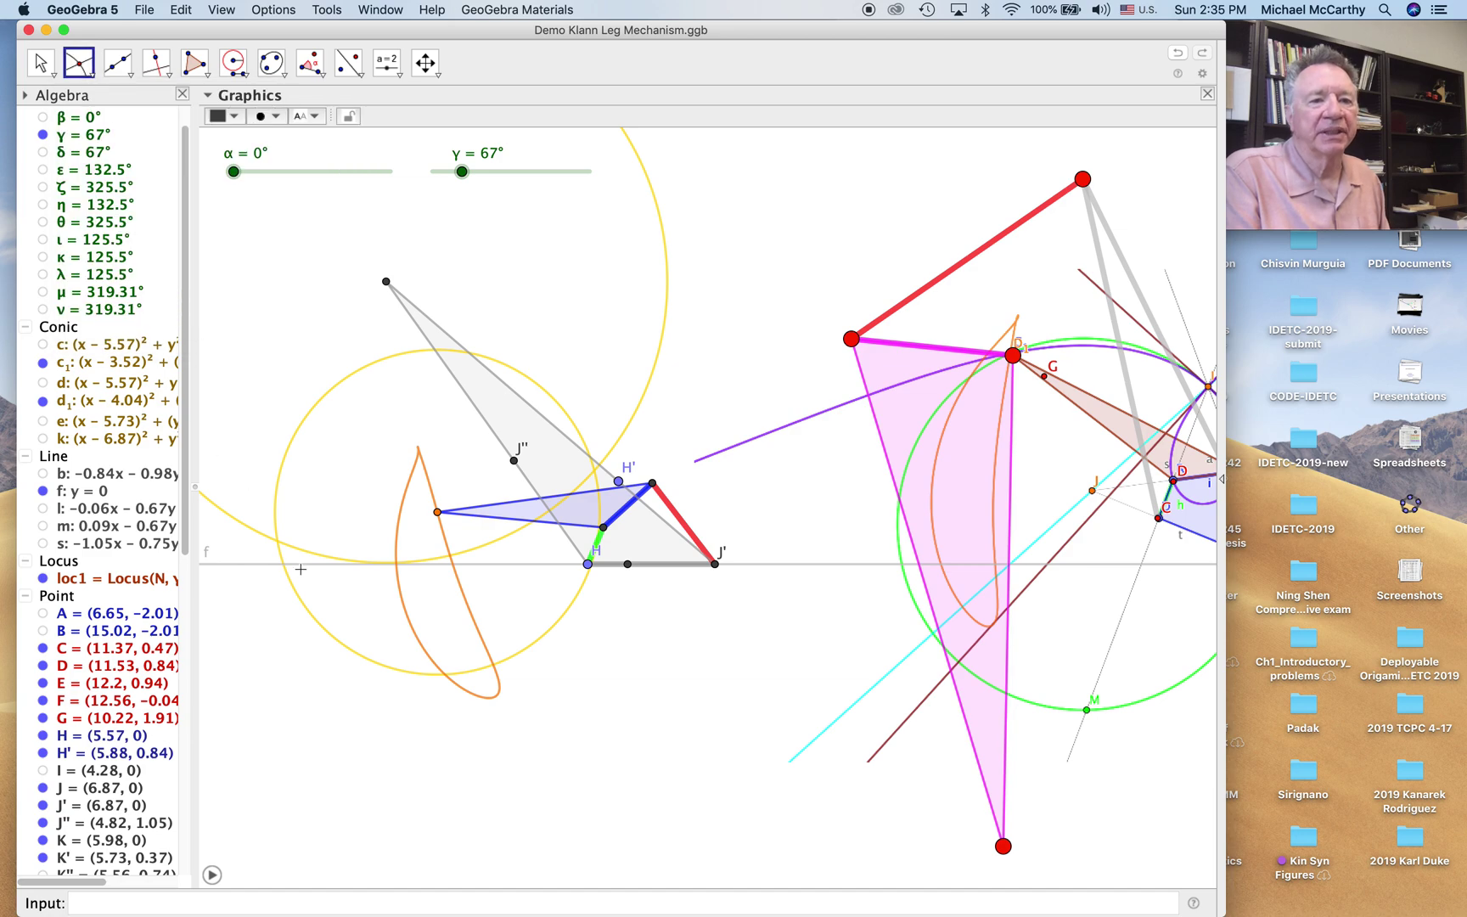
click(235, 520)
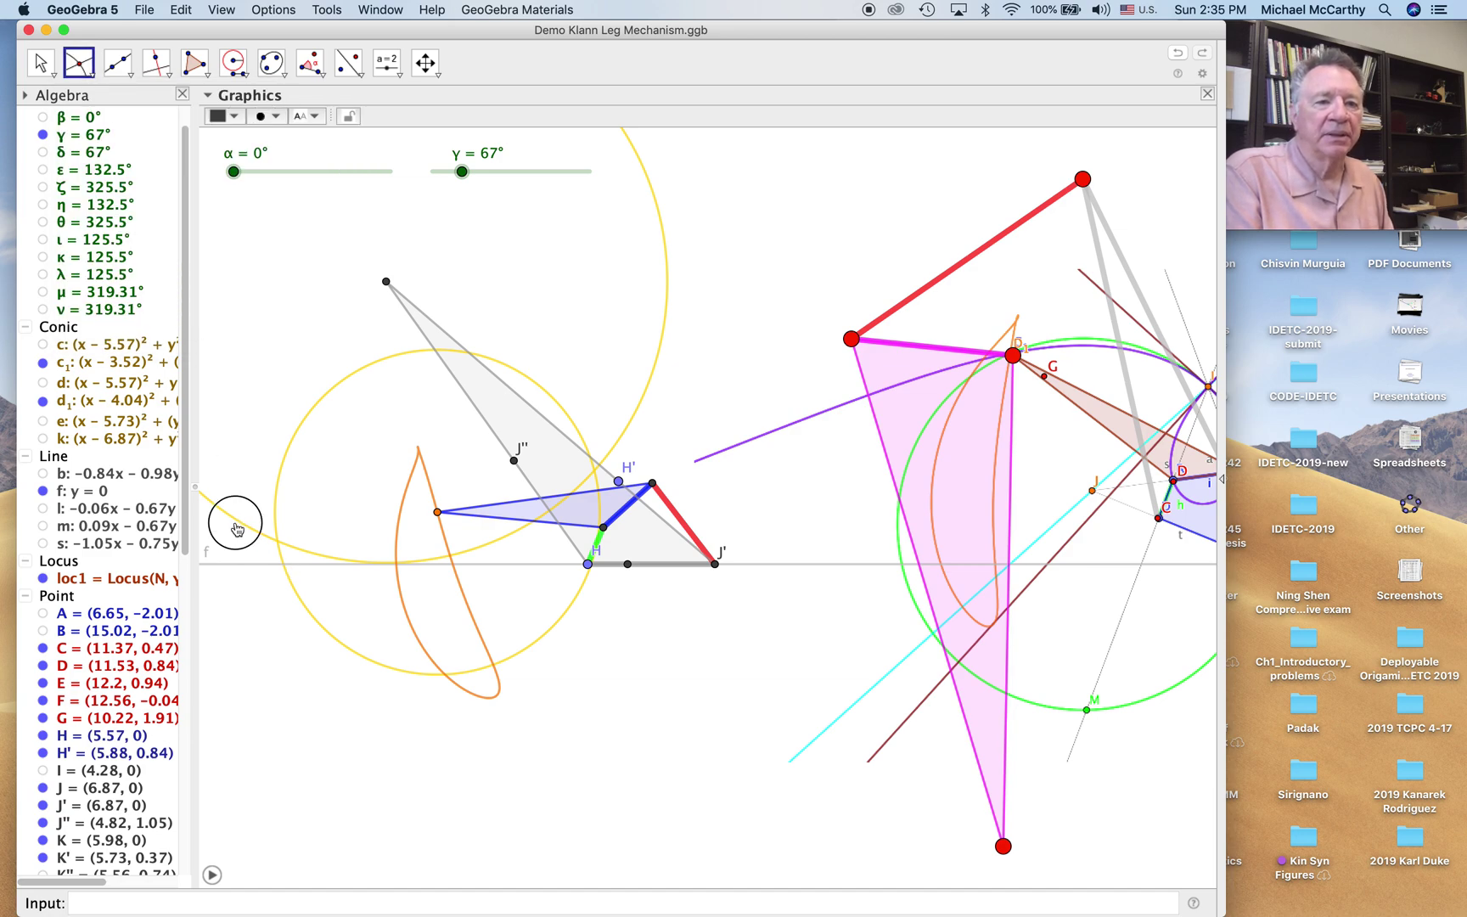
click(283, 472)
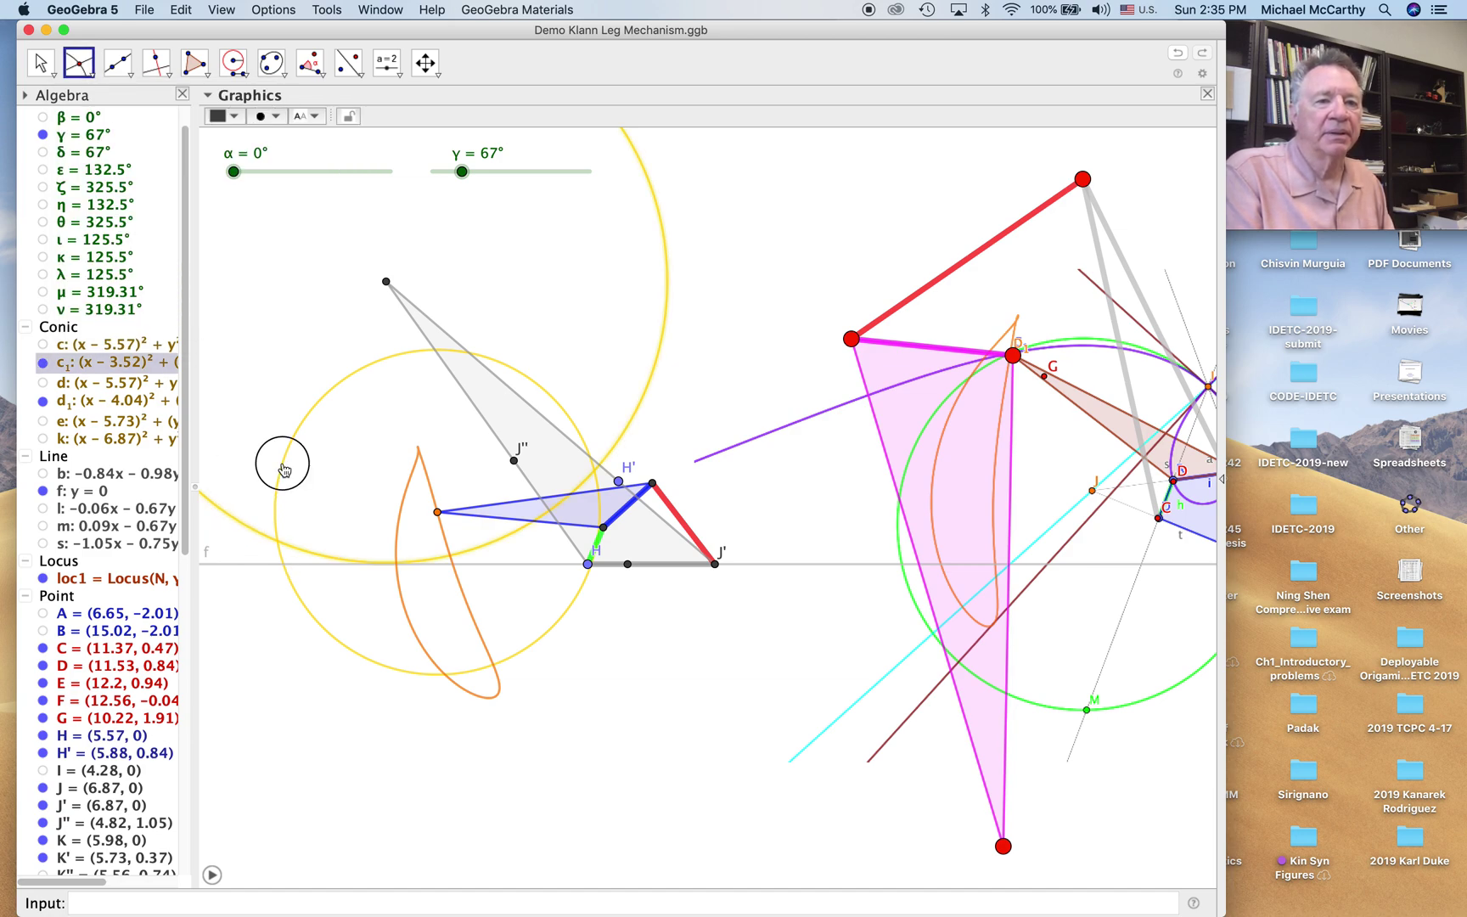
Draw a cyan segment from the gray triangle's apex to the circles' left intersection point, and hide both compass circles
click(130, 78)
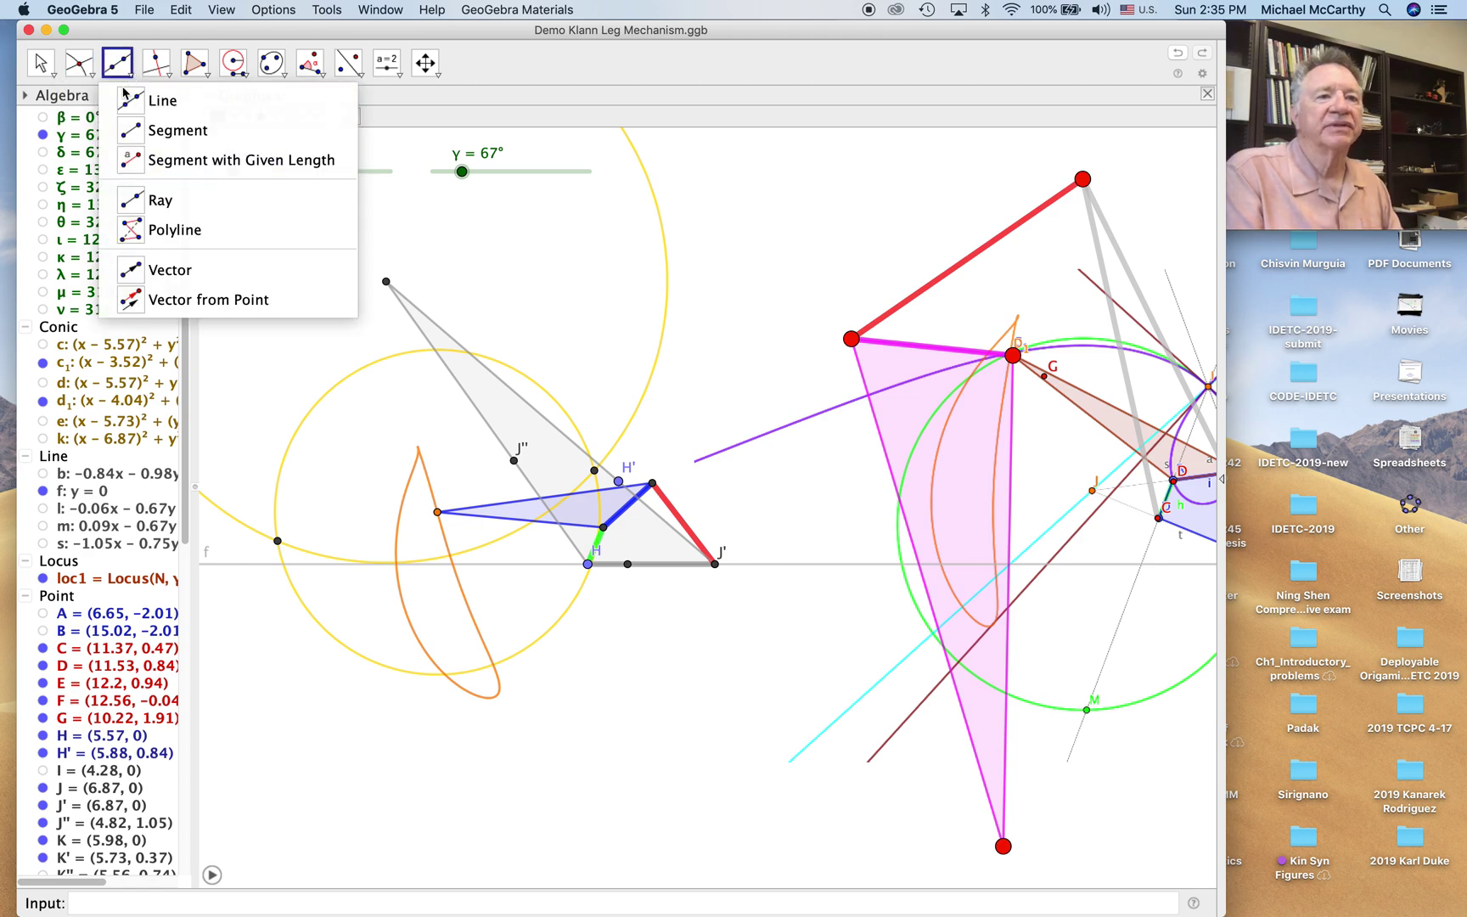
click(178, 131)
click(386, 281)
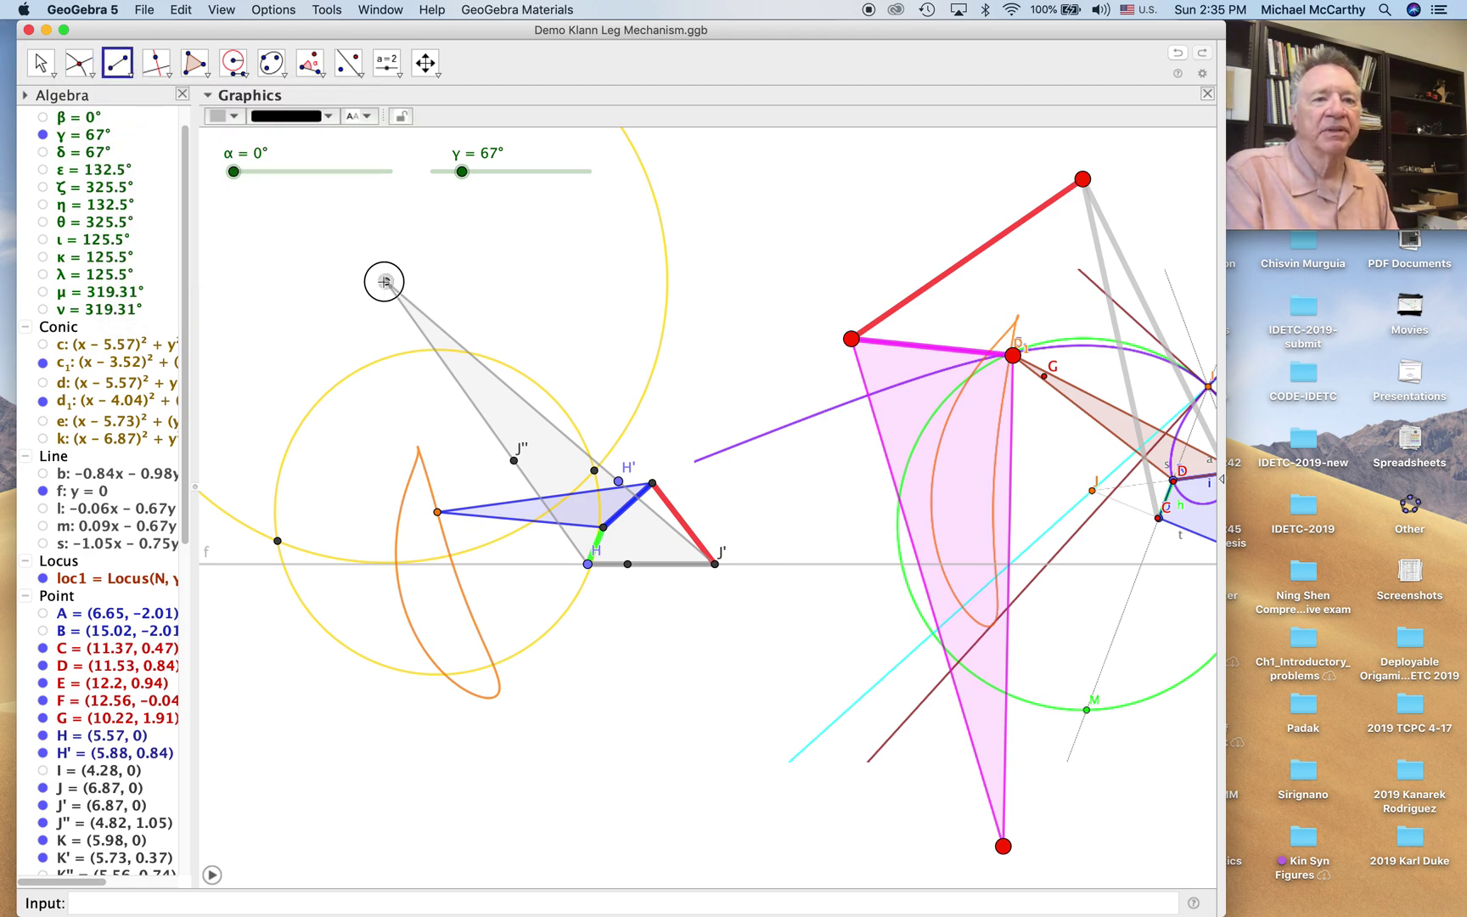
click(279, 541)
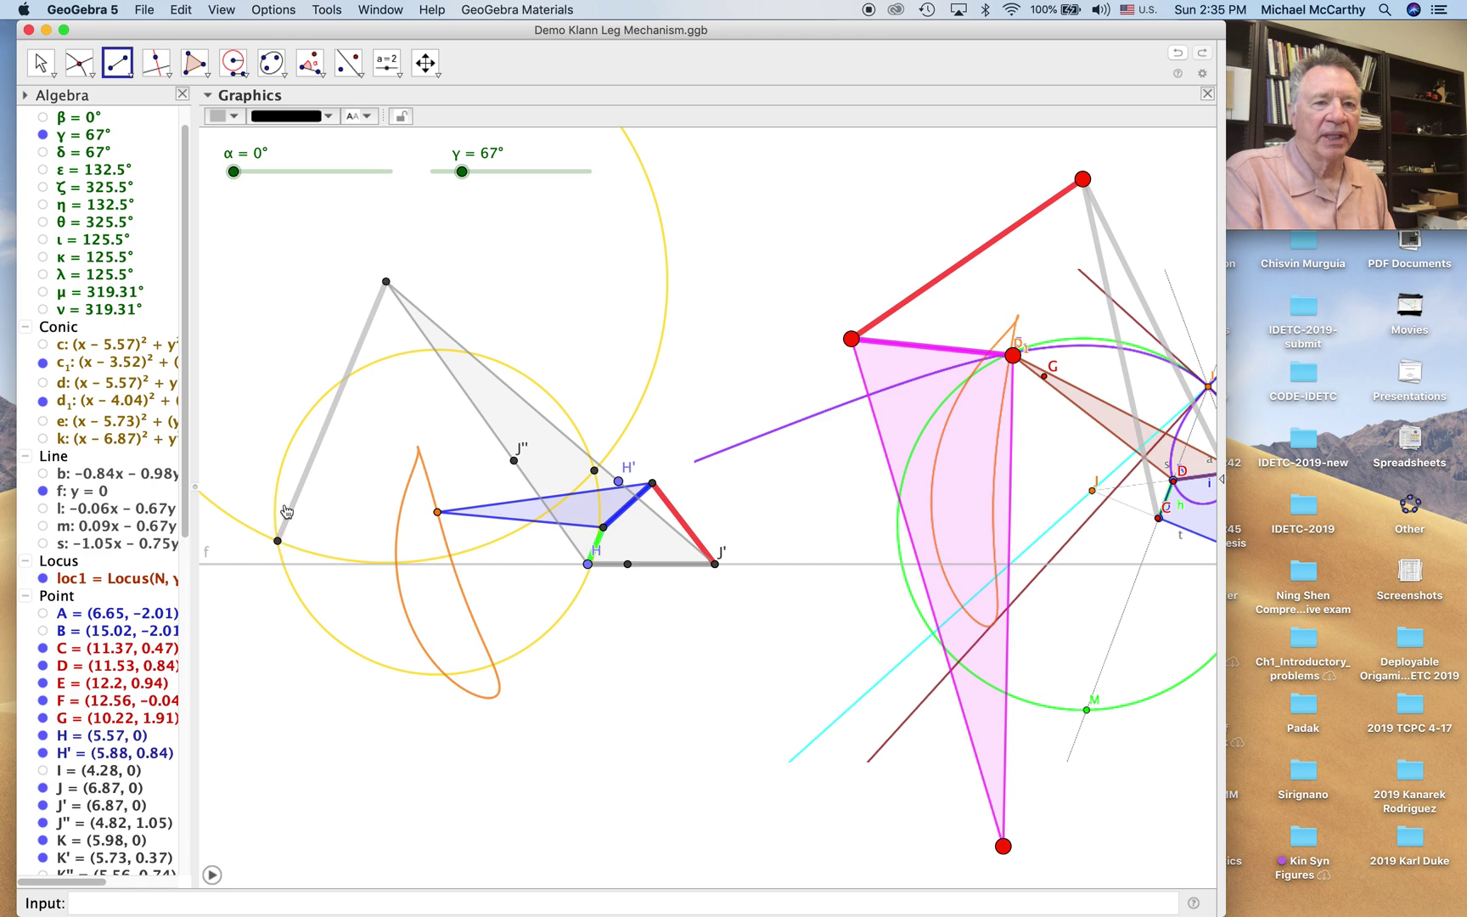
click(233, 116)
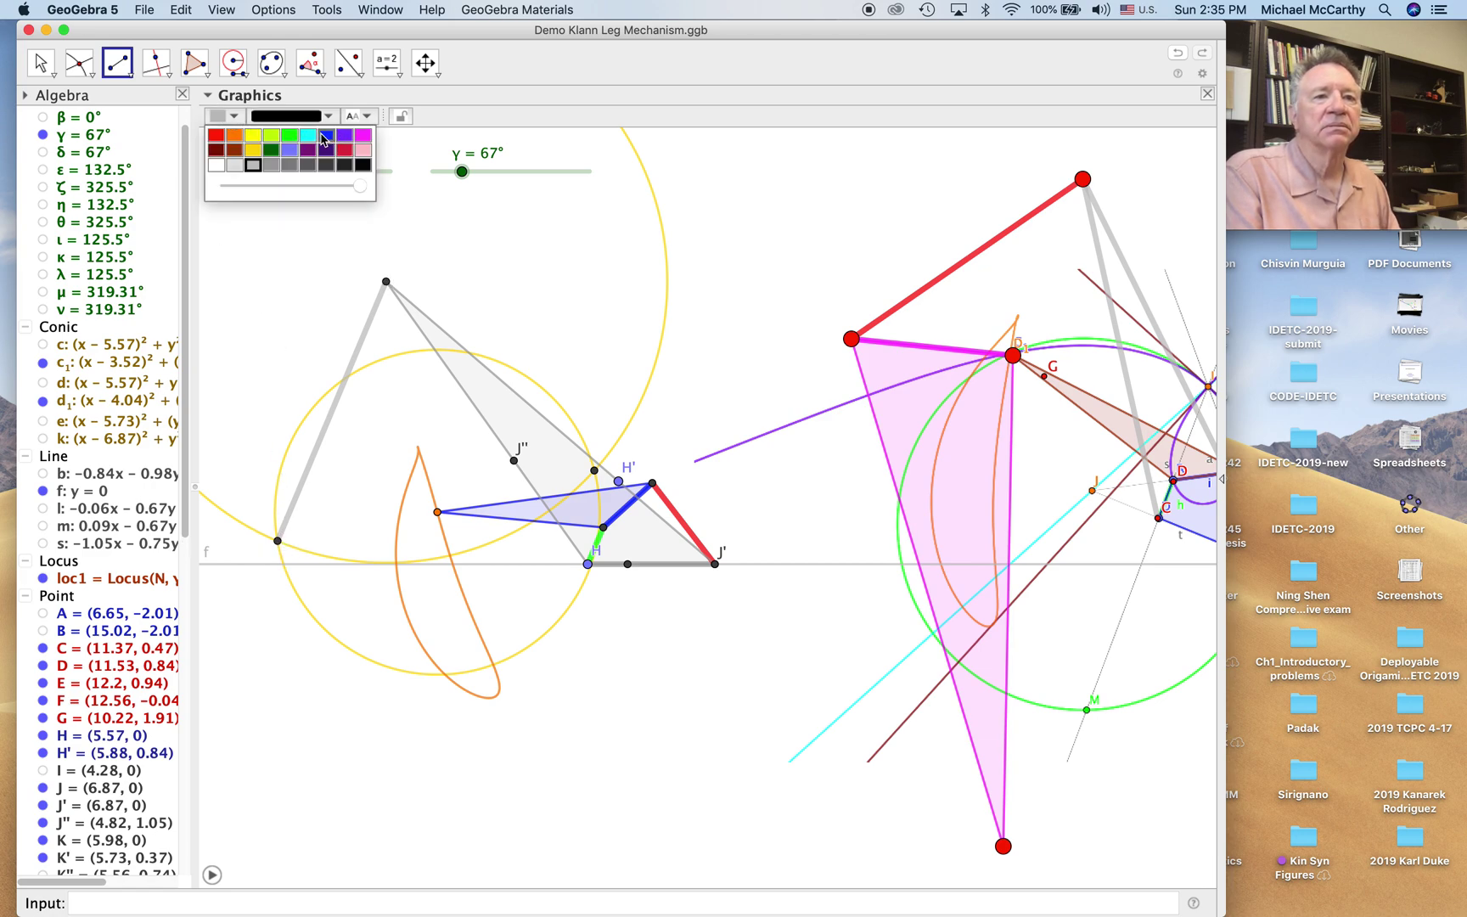
click(308, 136)
click(43, 401)
click(42, 363)
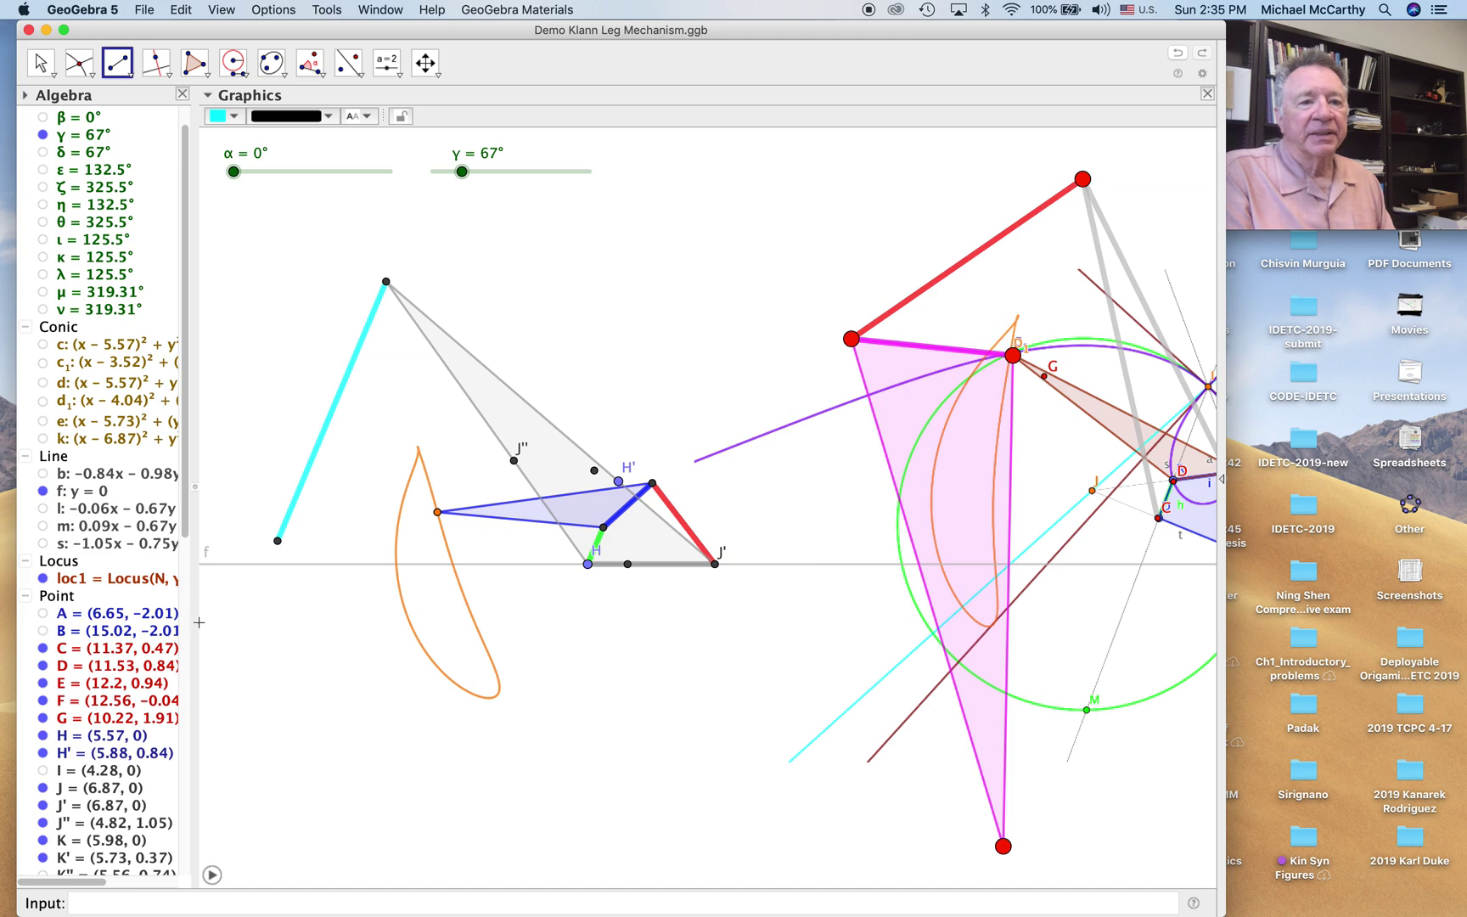
Draw a segment from the cyan link's lower end to the orange tip of the blue triangle and color it magenta
click(278, 542)
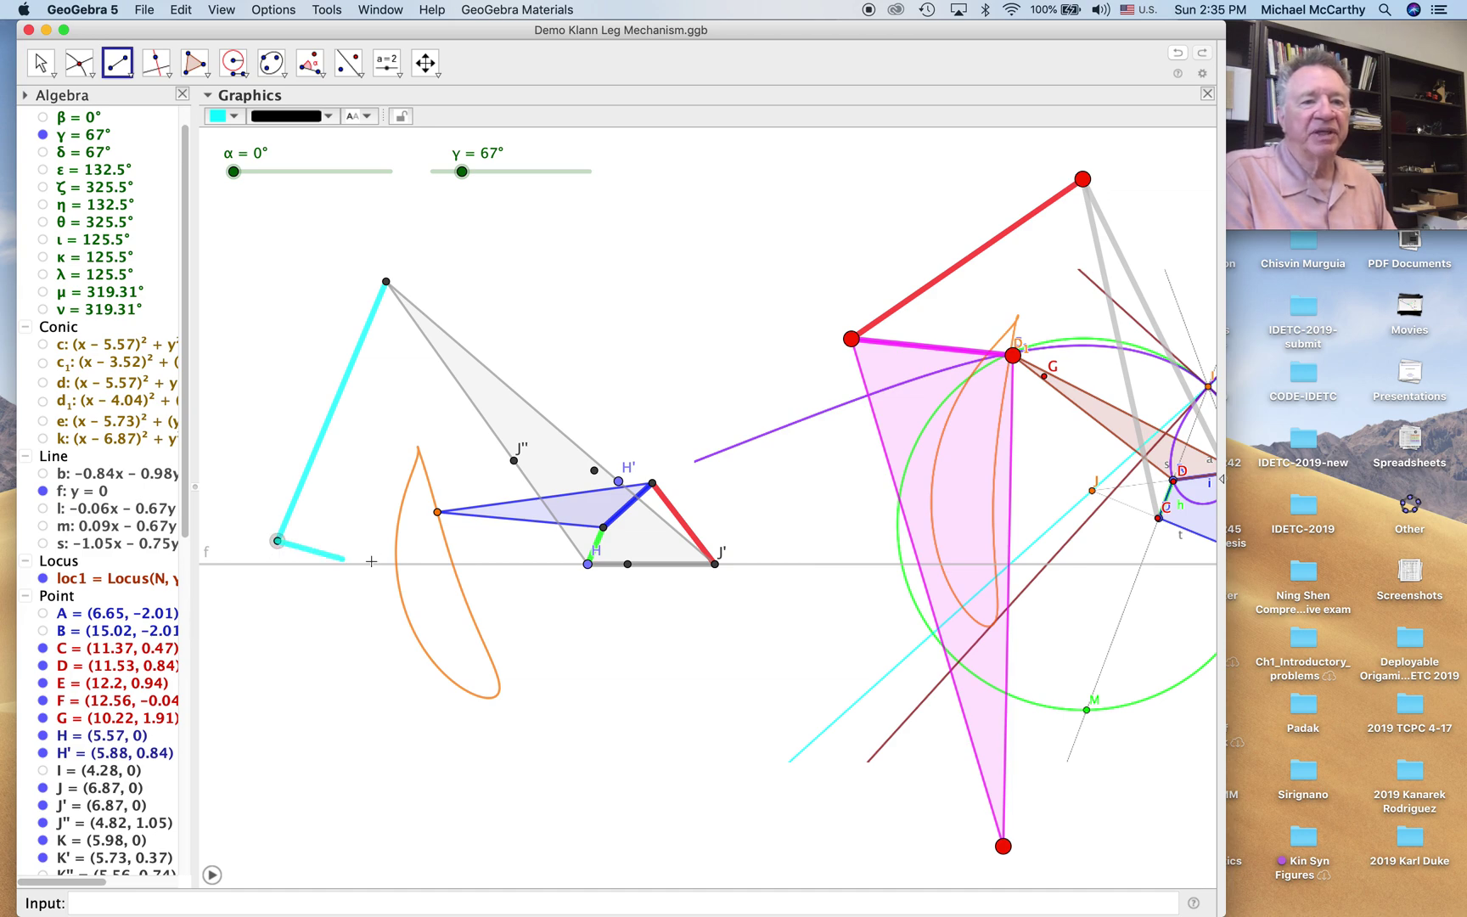
click(437, 513)
click(237, 124)
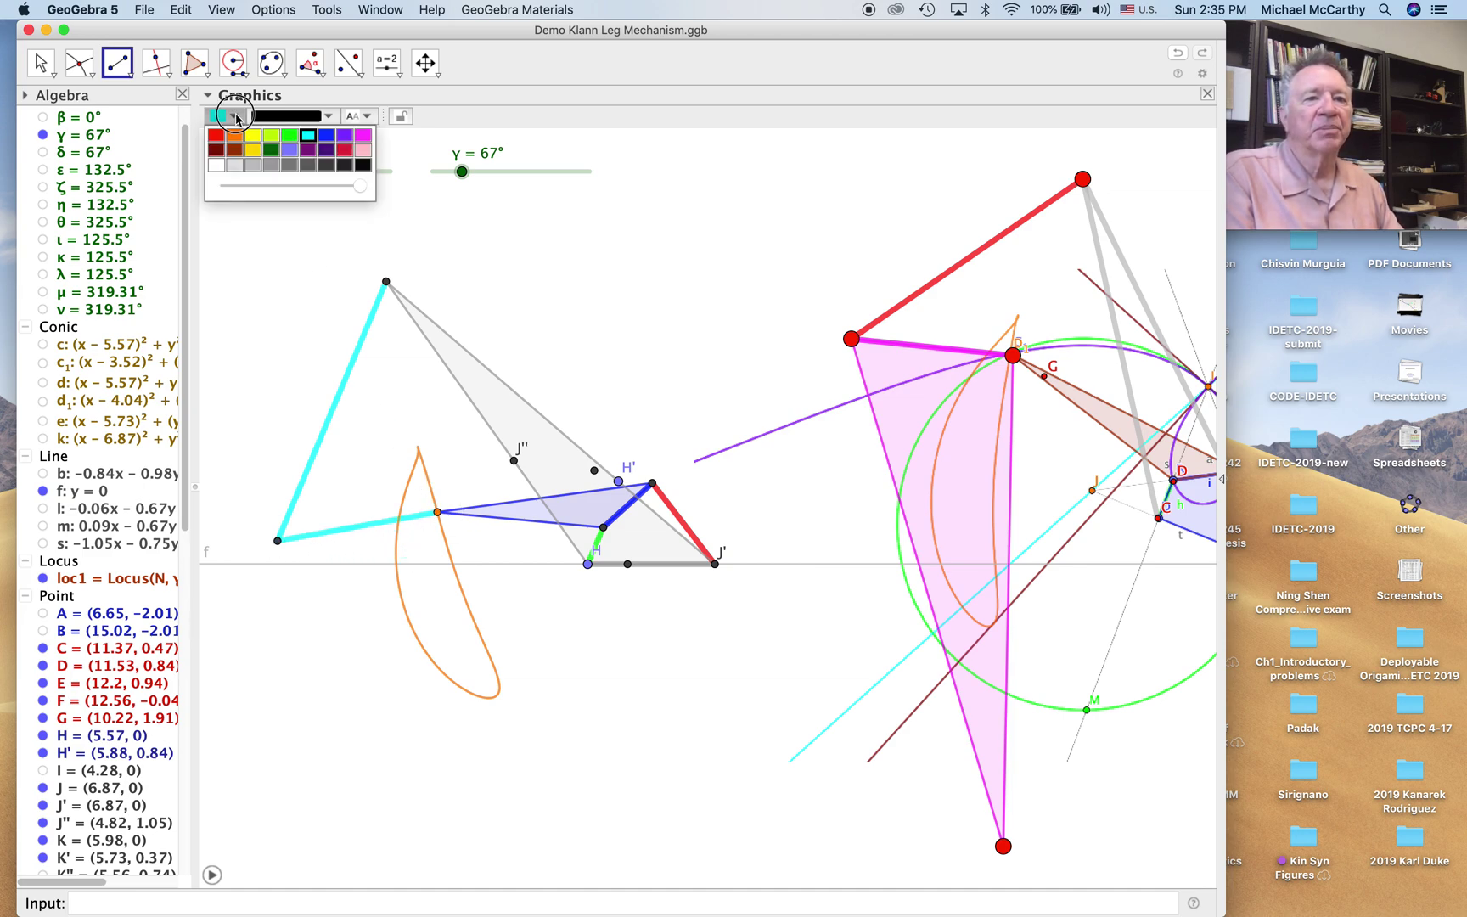
click(360, 135)
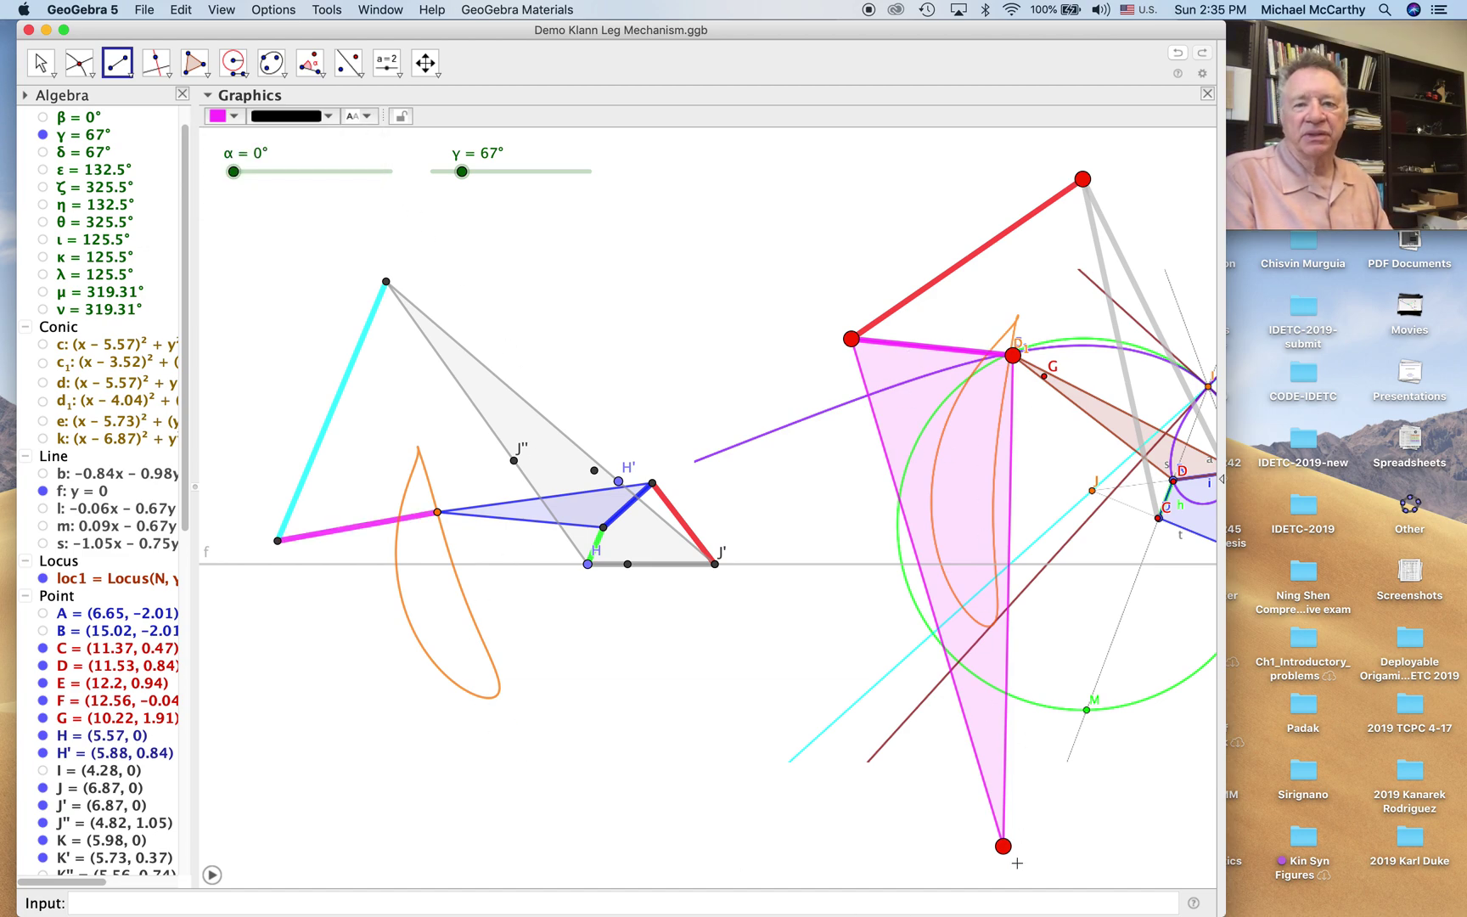
Create the angle in the large magenta triangle from its upper right vertex about the upper left vertex to the foot point
click(314, 78)
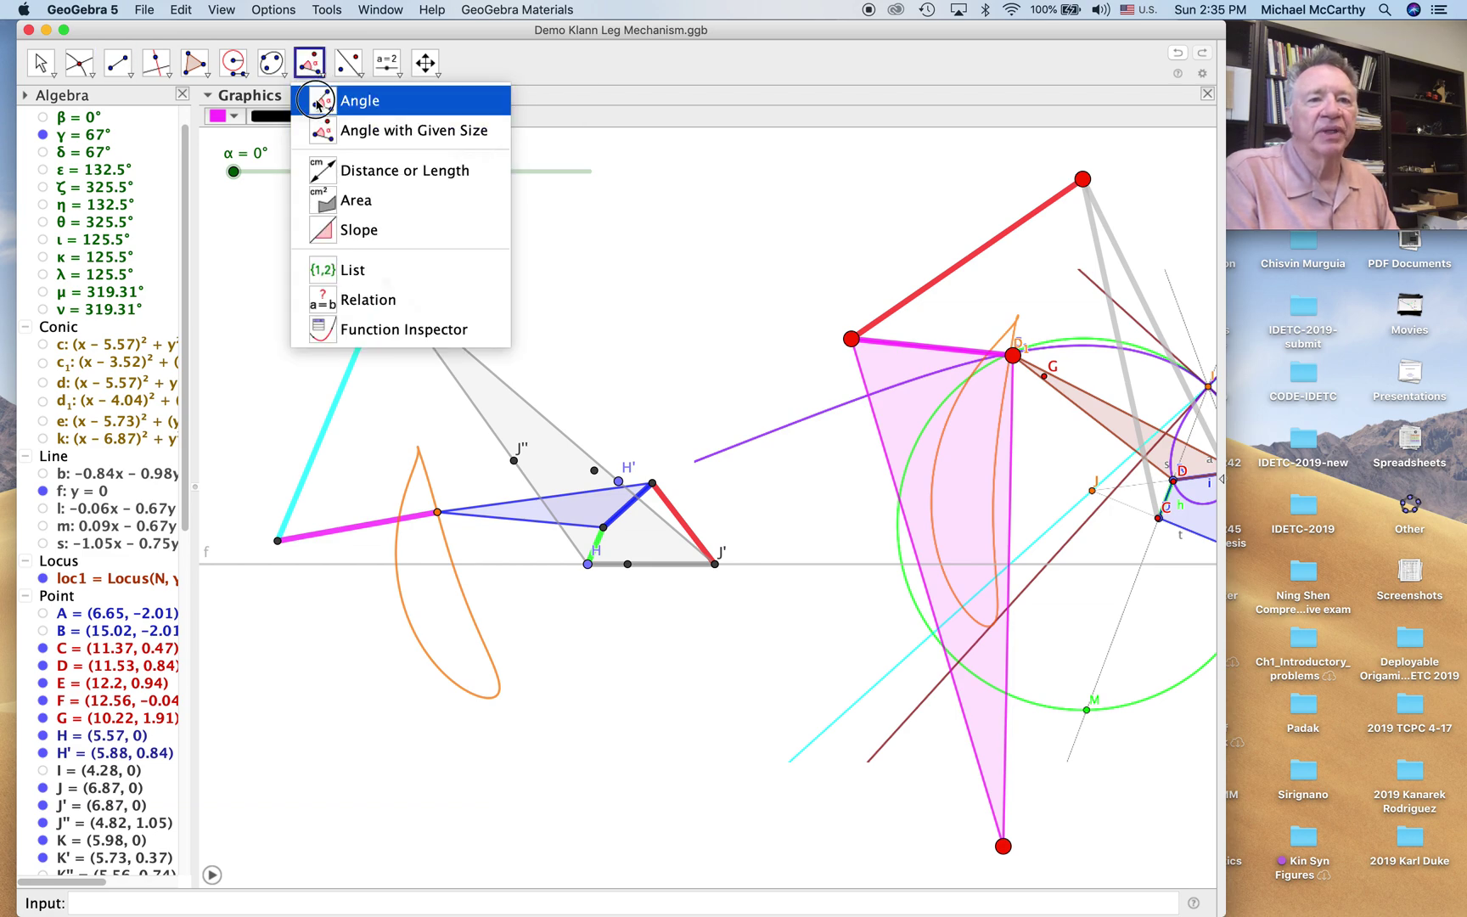
click(321, 100)
click(1012, 354)
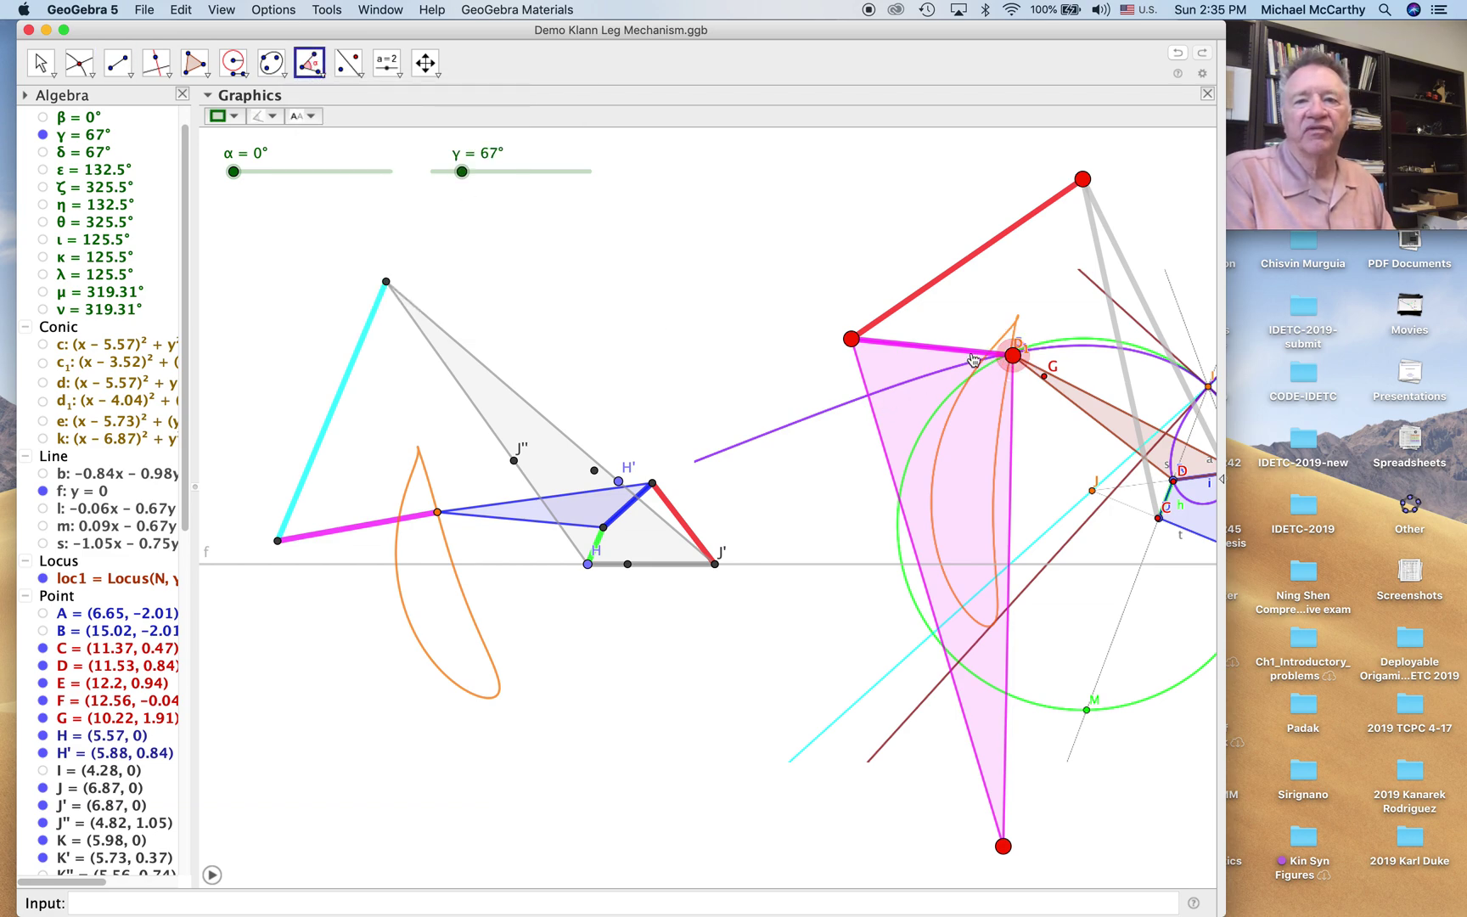
click(851, 339)
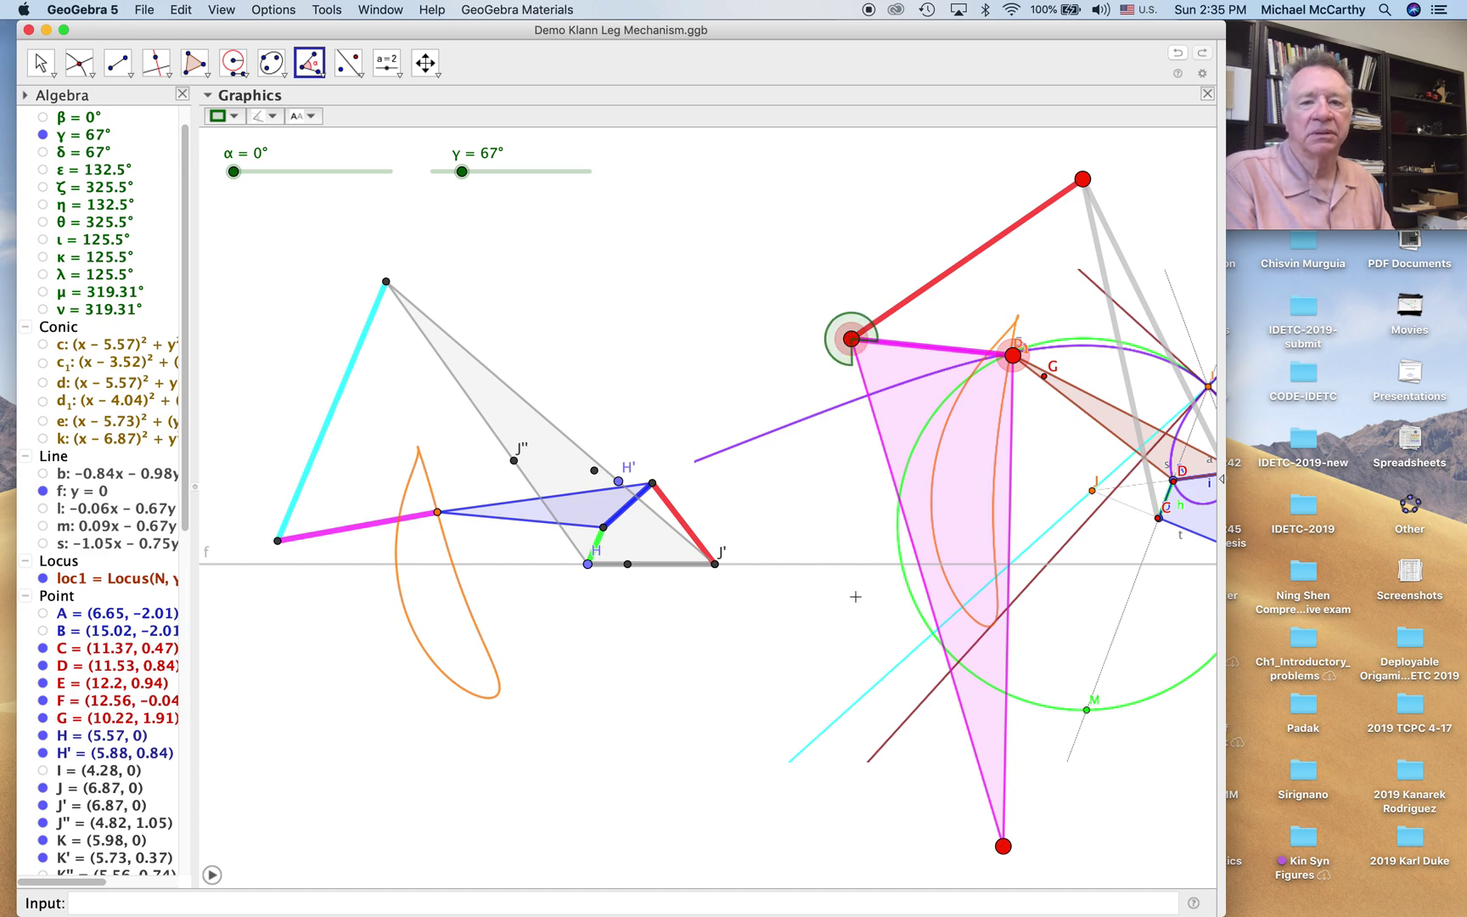
click(1002, 845)
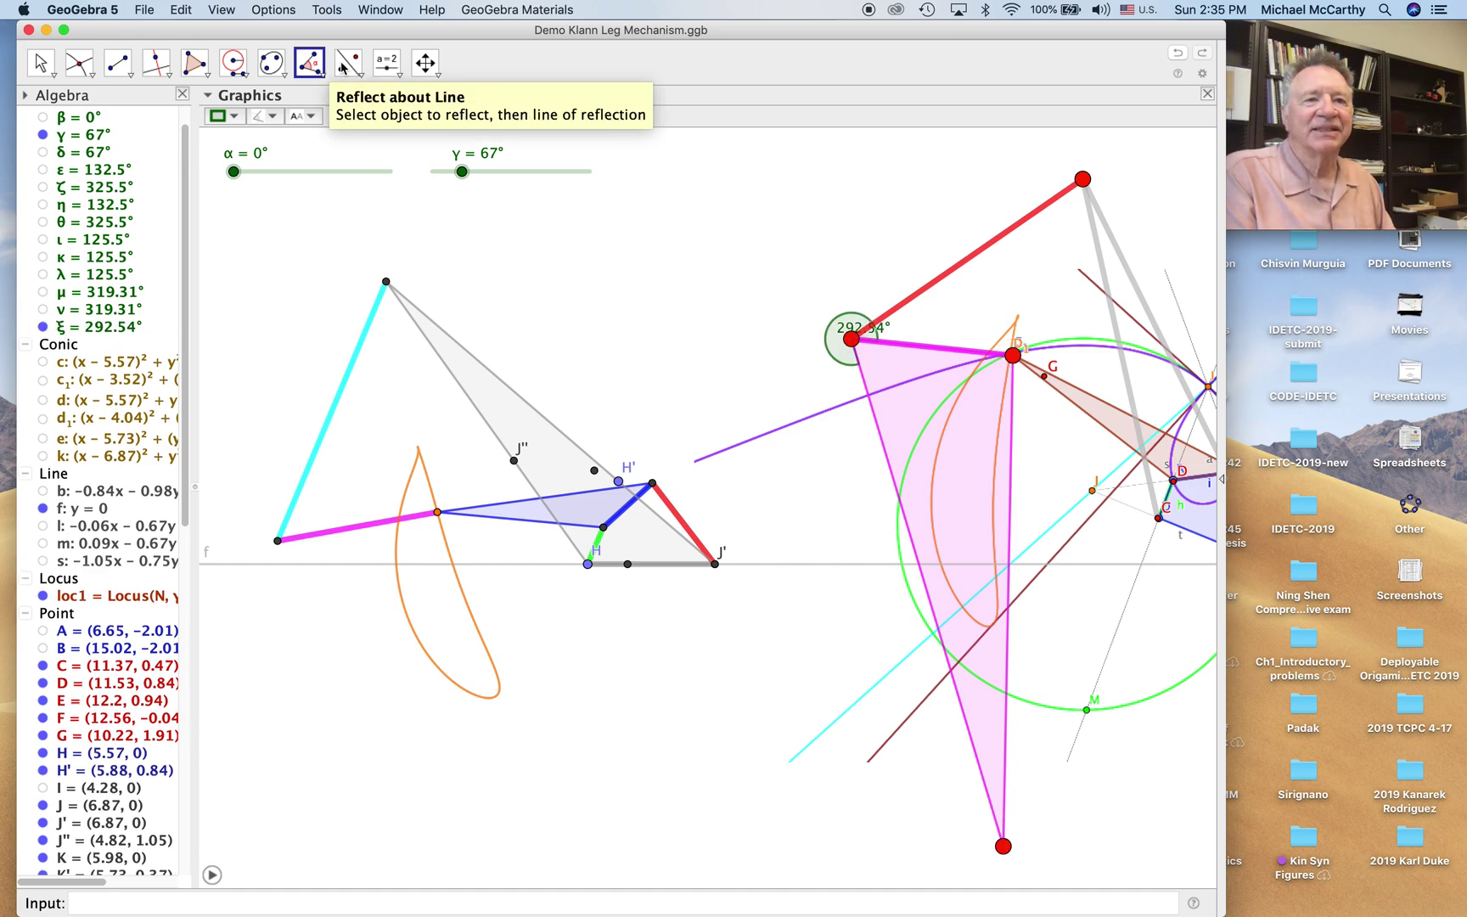
Create a counterclockwise angle of size ξ at the left end of the linkage's magenta link, starting from the orange tip of the blue triangle
click(316, 73)
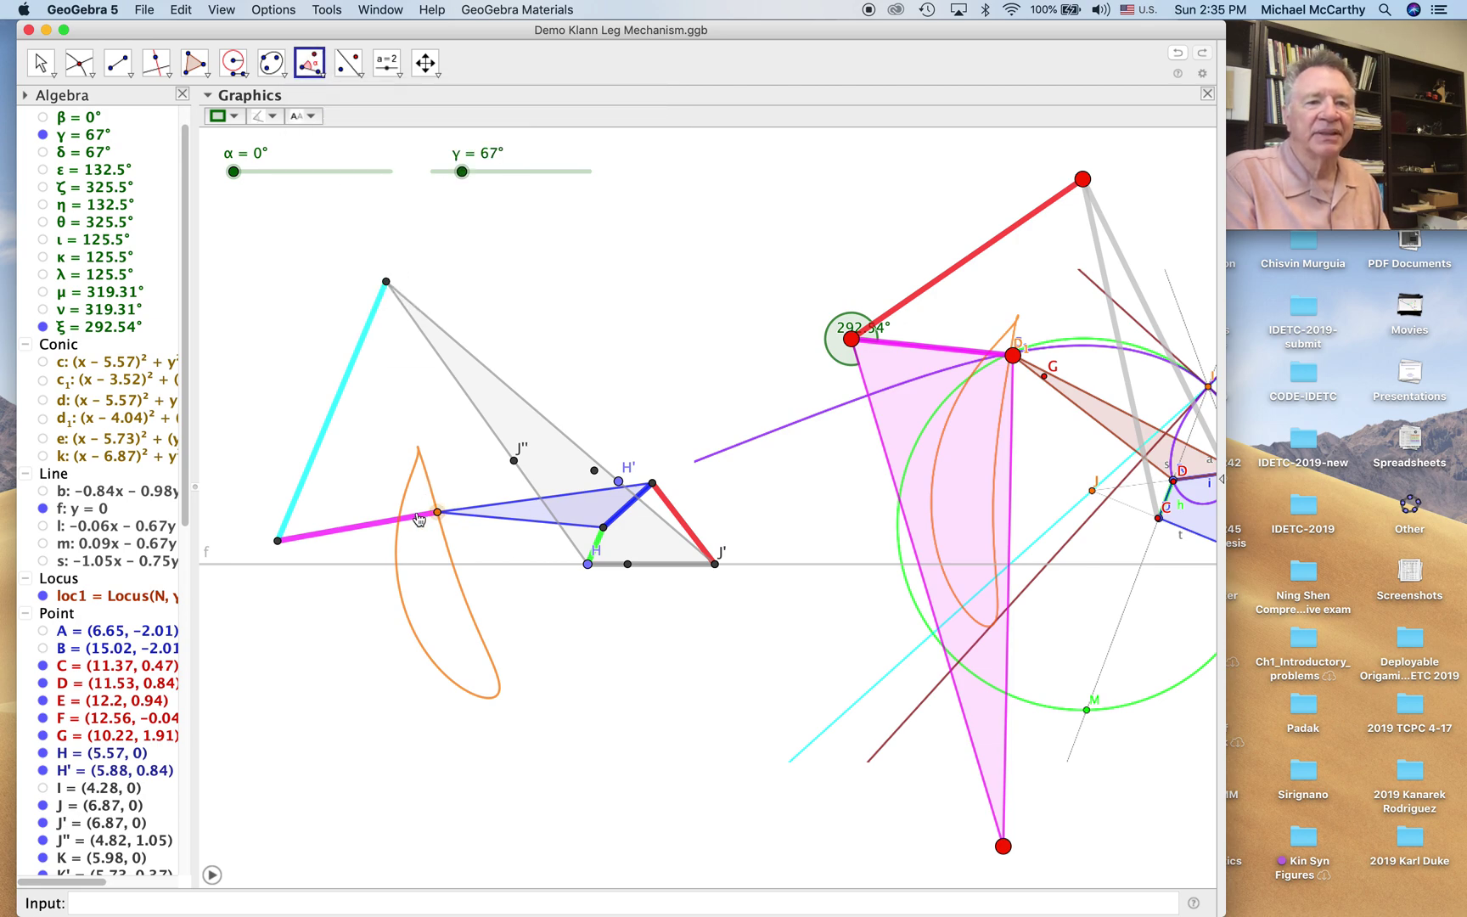
click(278, 538)
key(BackSpace)
key(BackSpace)
key(BackSpace)
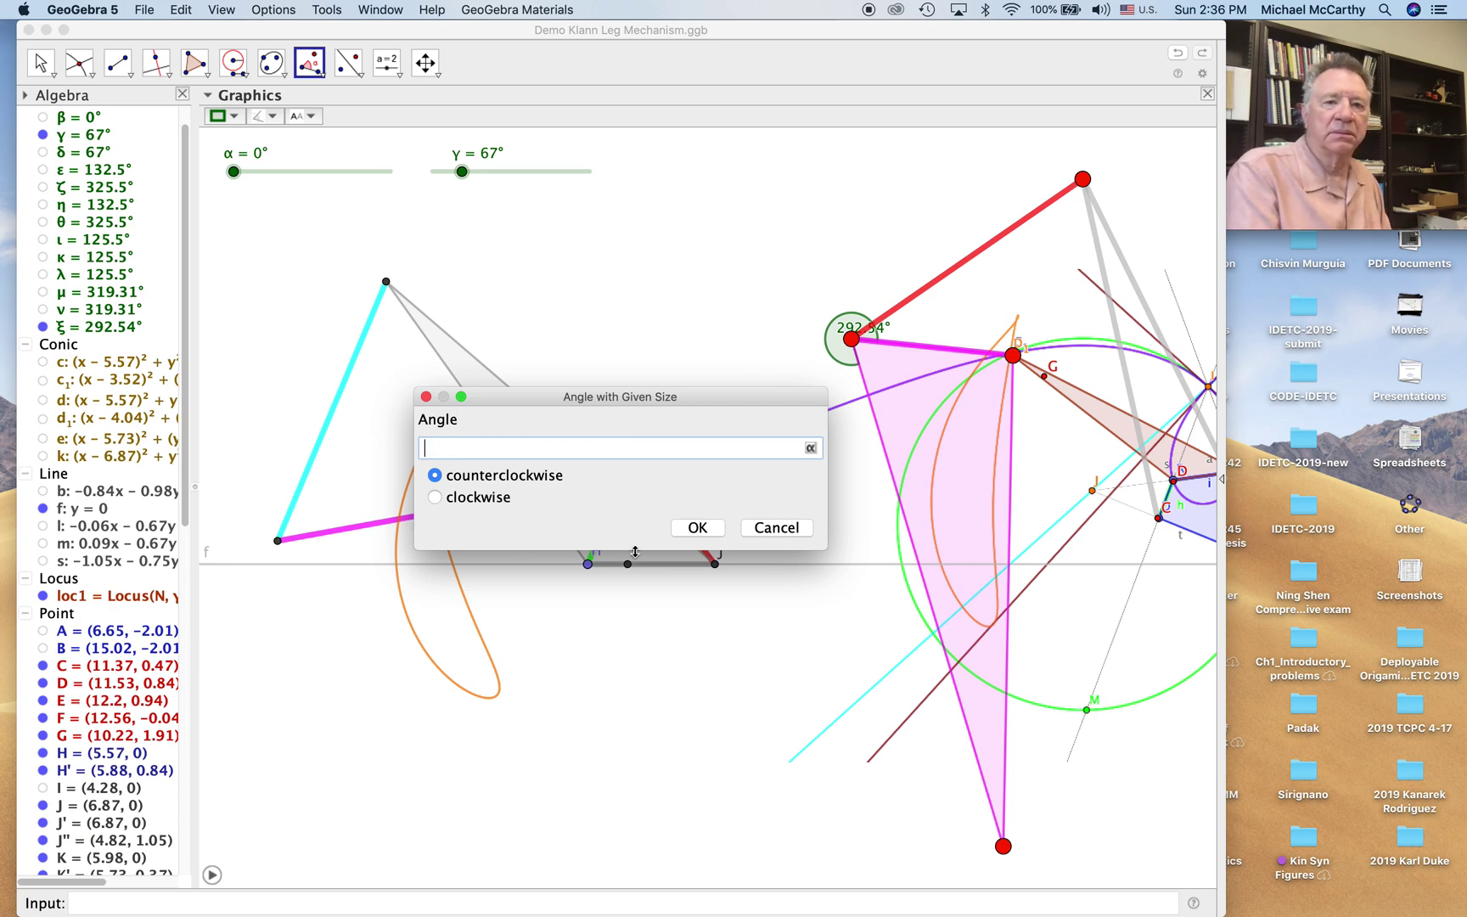
click(812, 449)
click(632, 354)
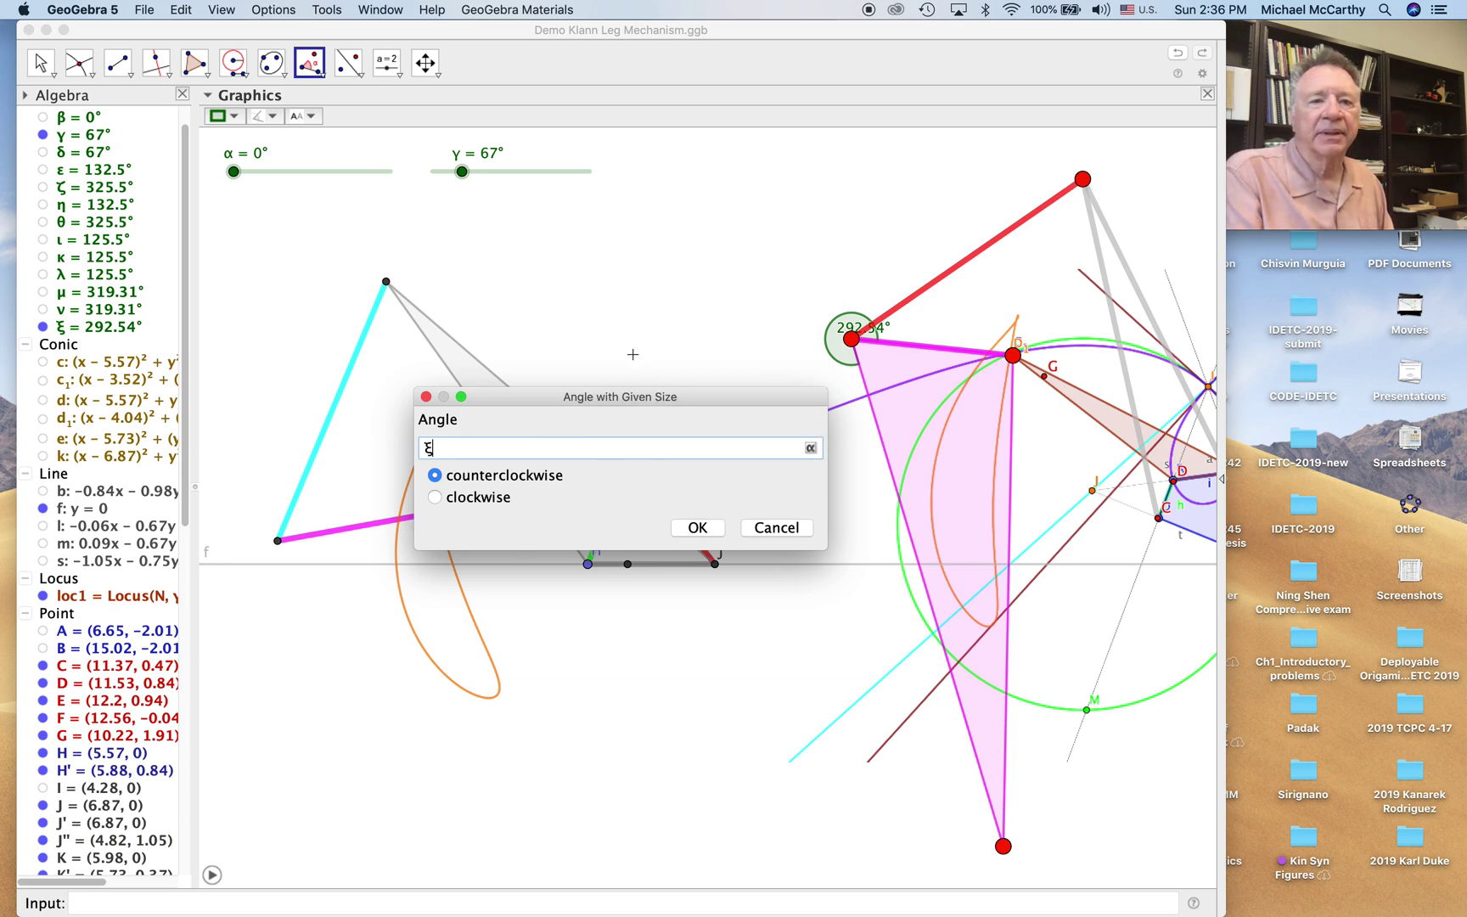
click(685, 524)
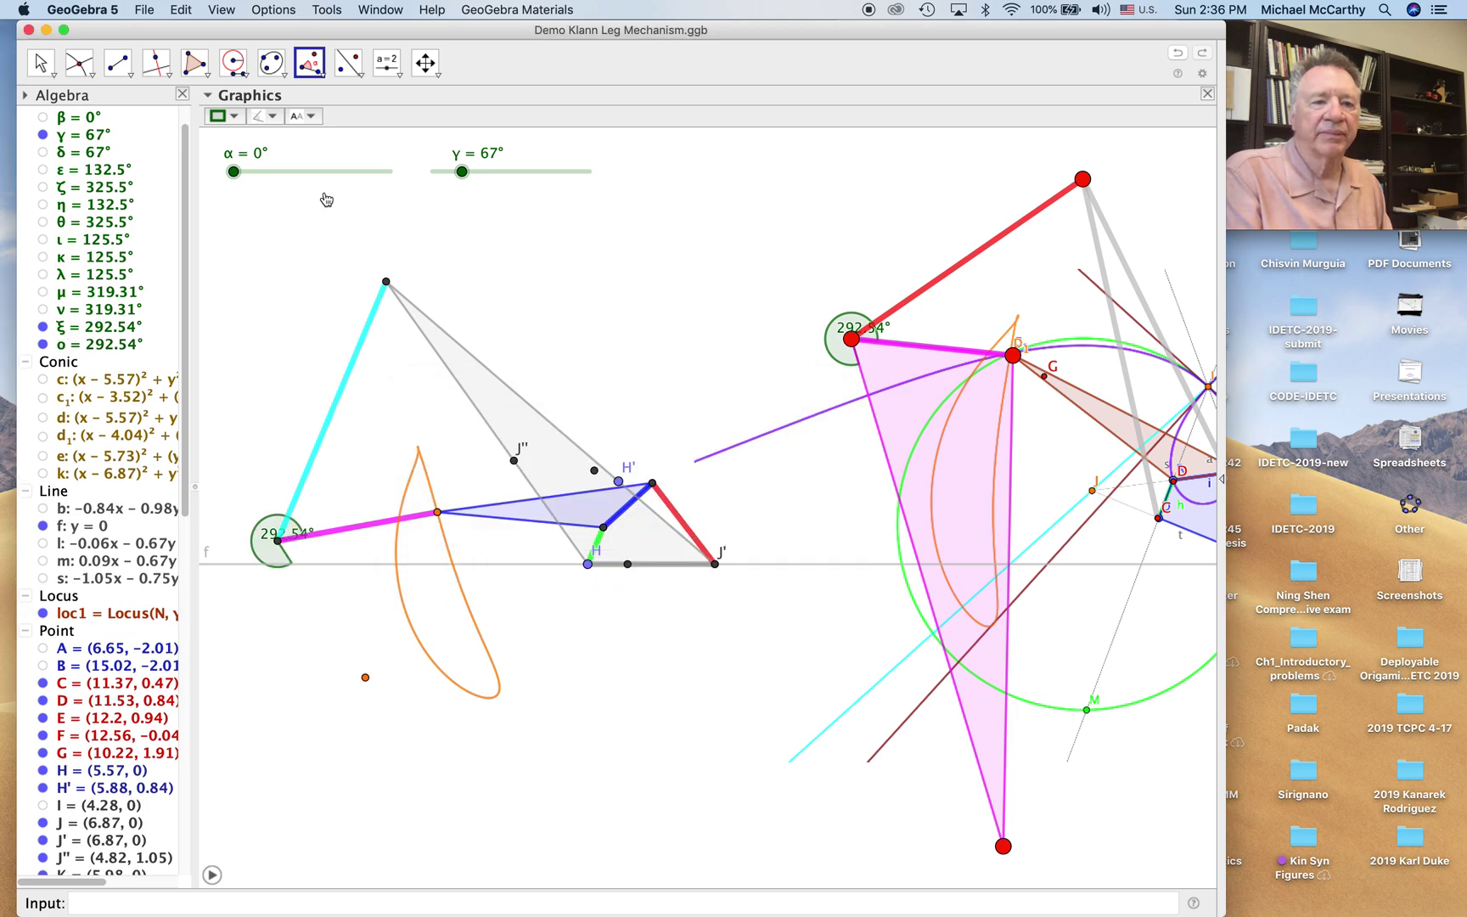
Draw a line through the magenta link's left end and the rotated orange point below it
click(118, 63)
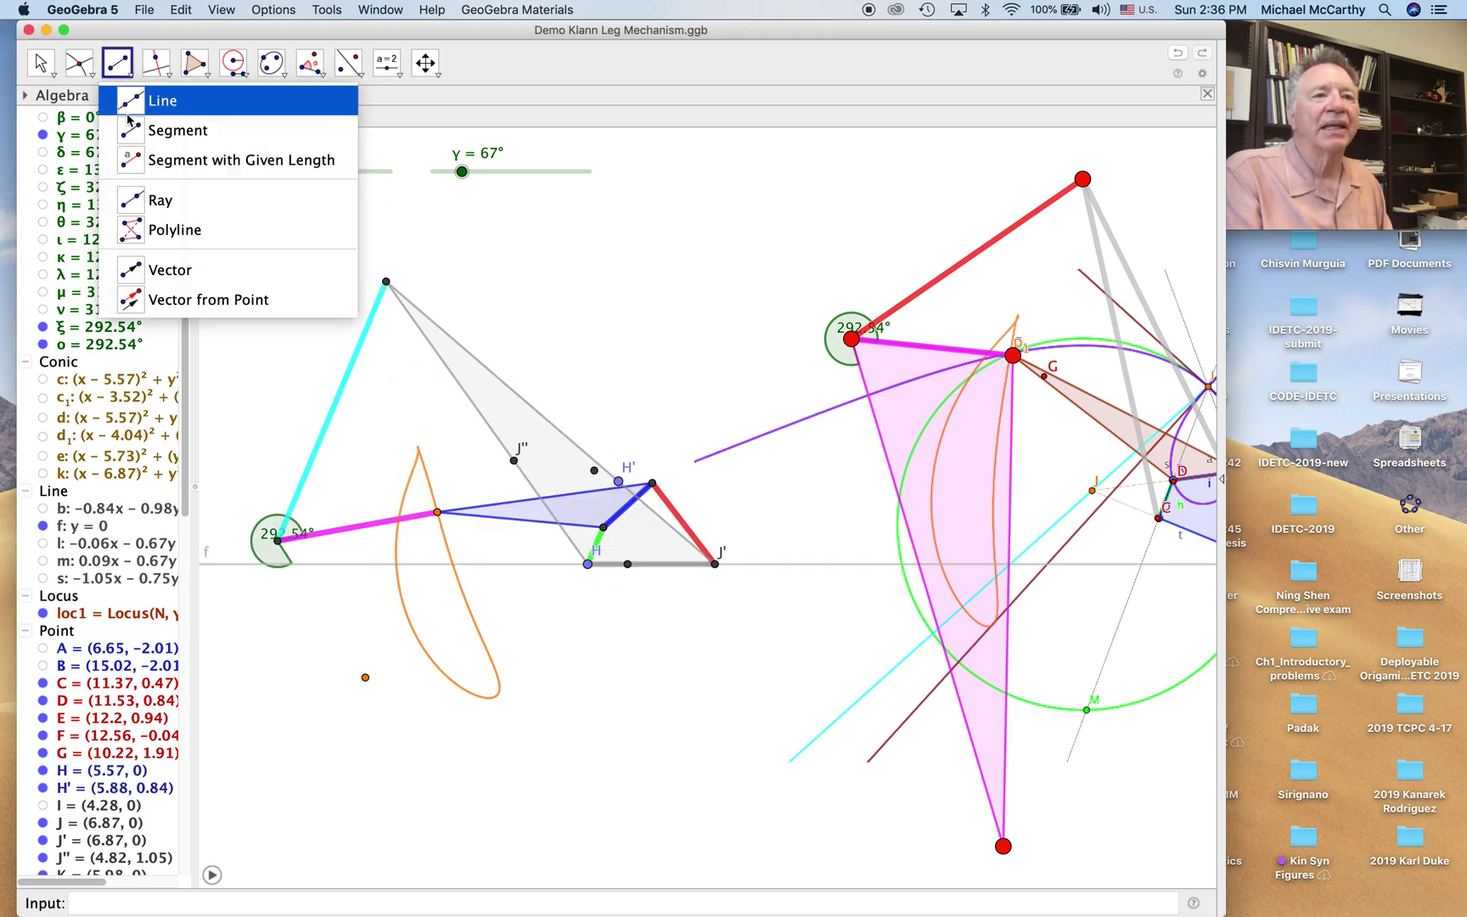
click(128, 120)
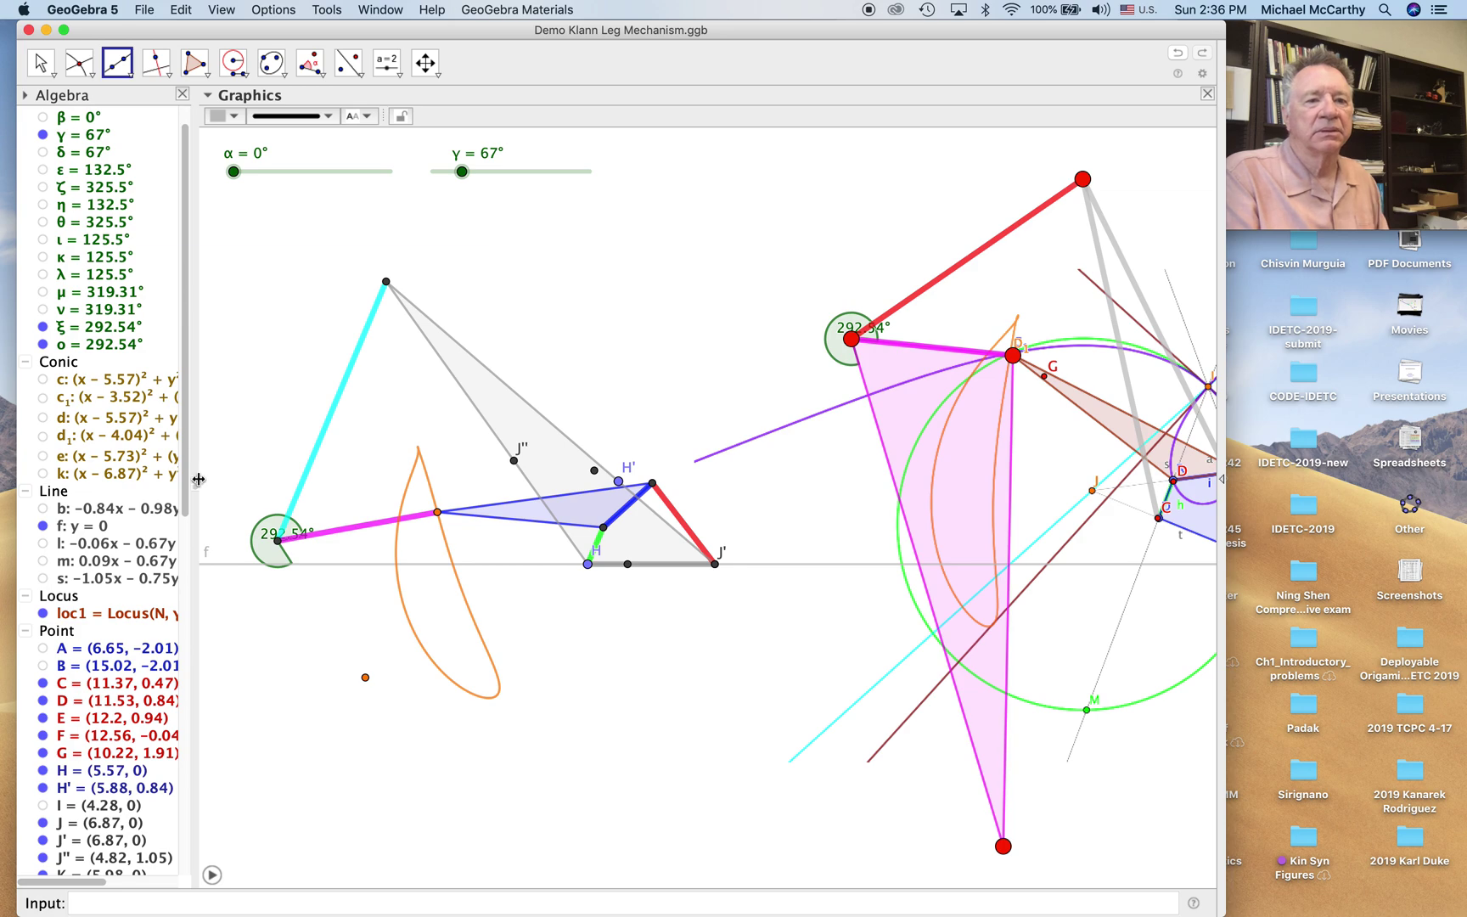
click(278, 543)
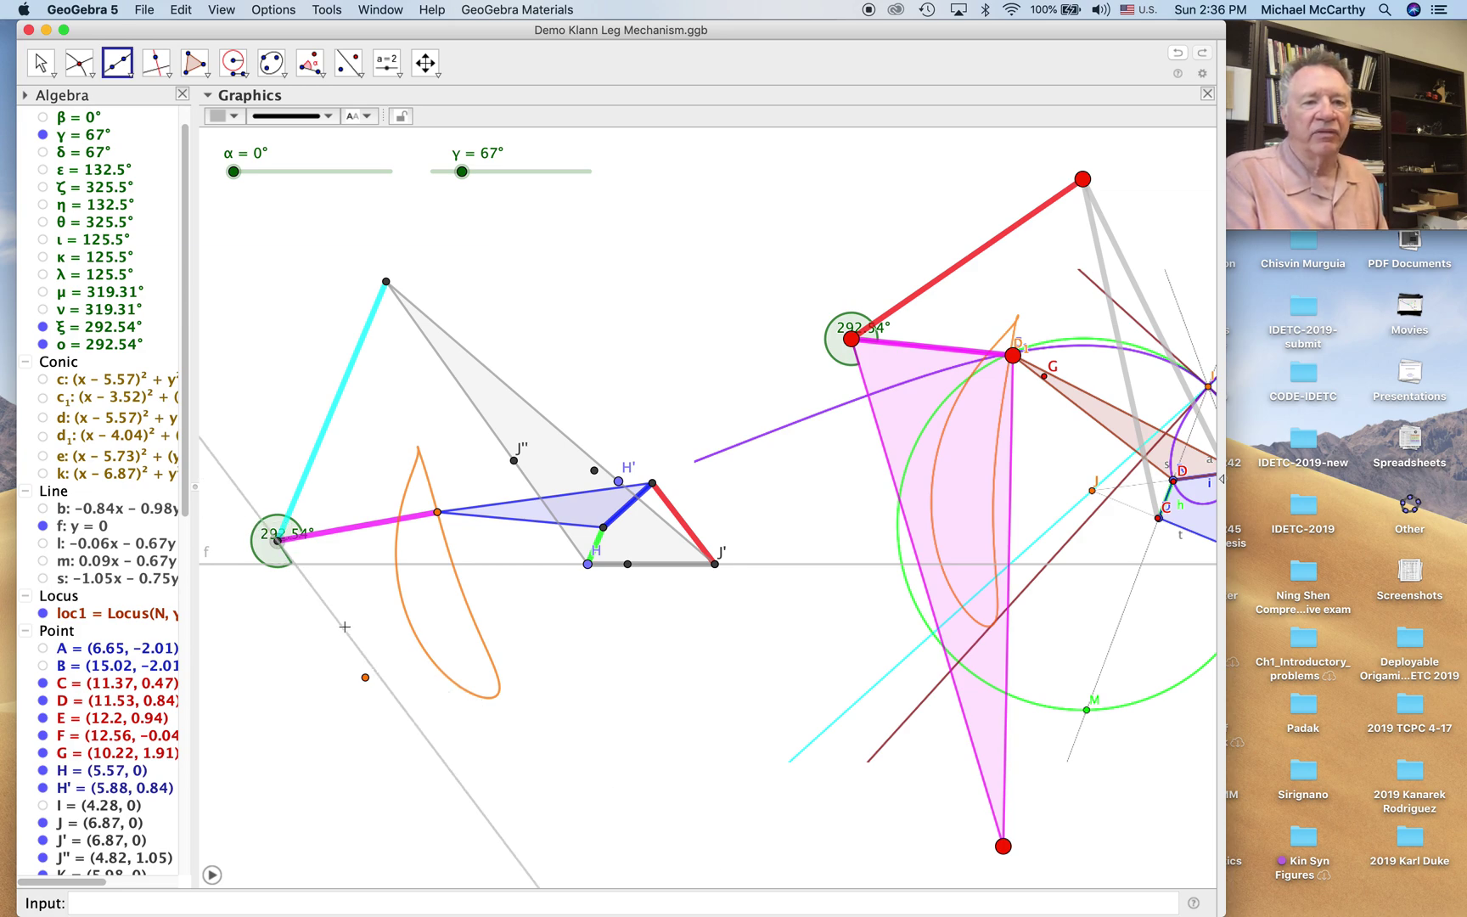
click(366, 679)
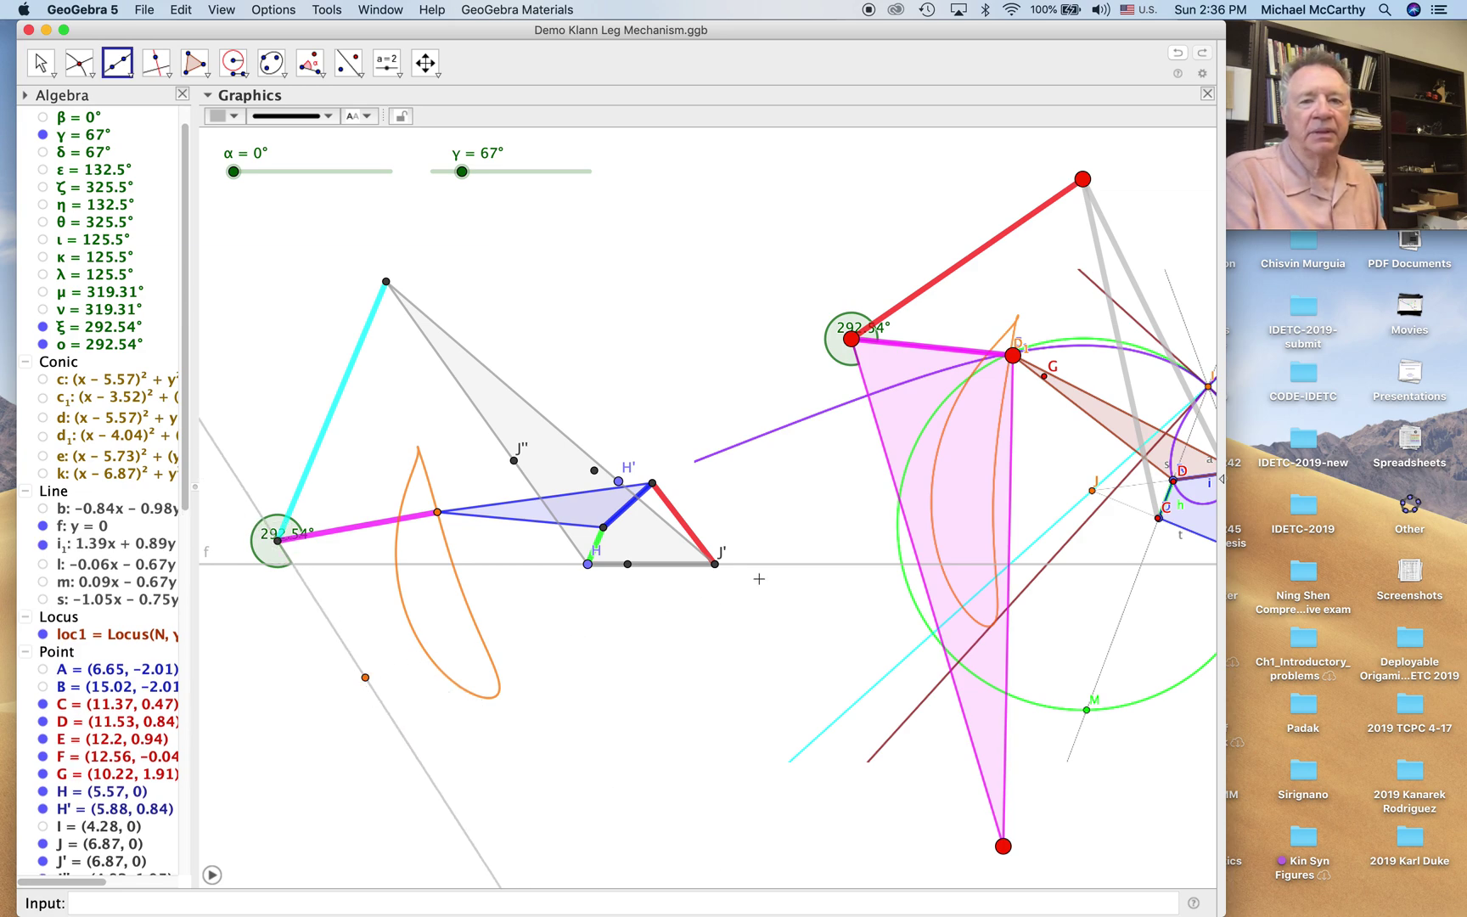
Create the angle in the design's magenta triangle from its upper left vertex about the upper right vertex to the foot point
click(315, 73)
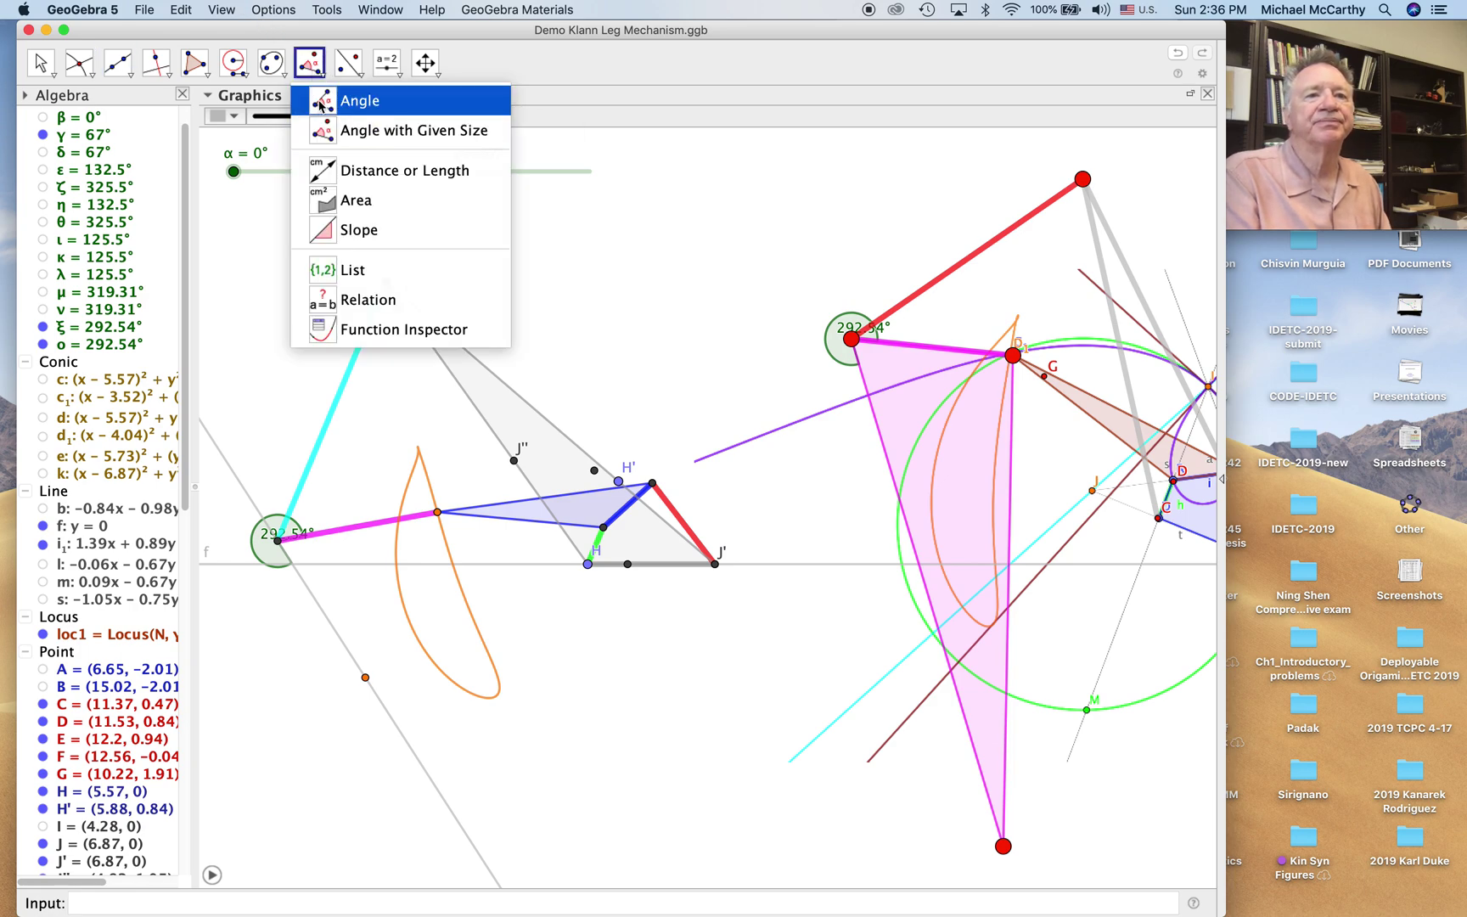
click(347, 121)
click(852, 340)
click(1012, 356)
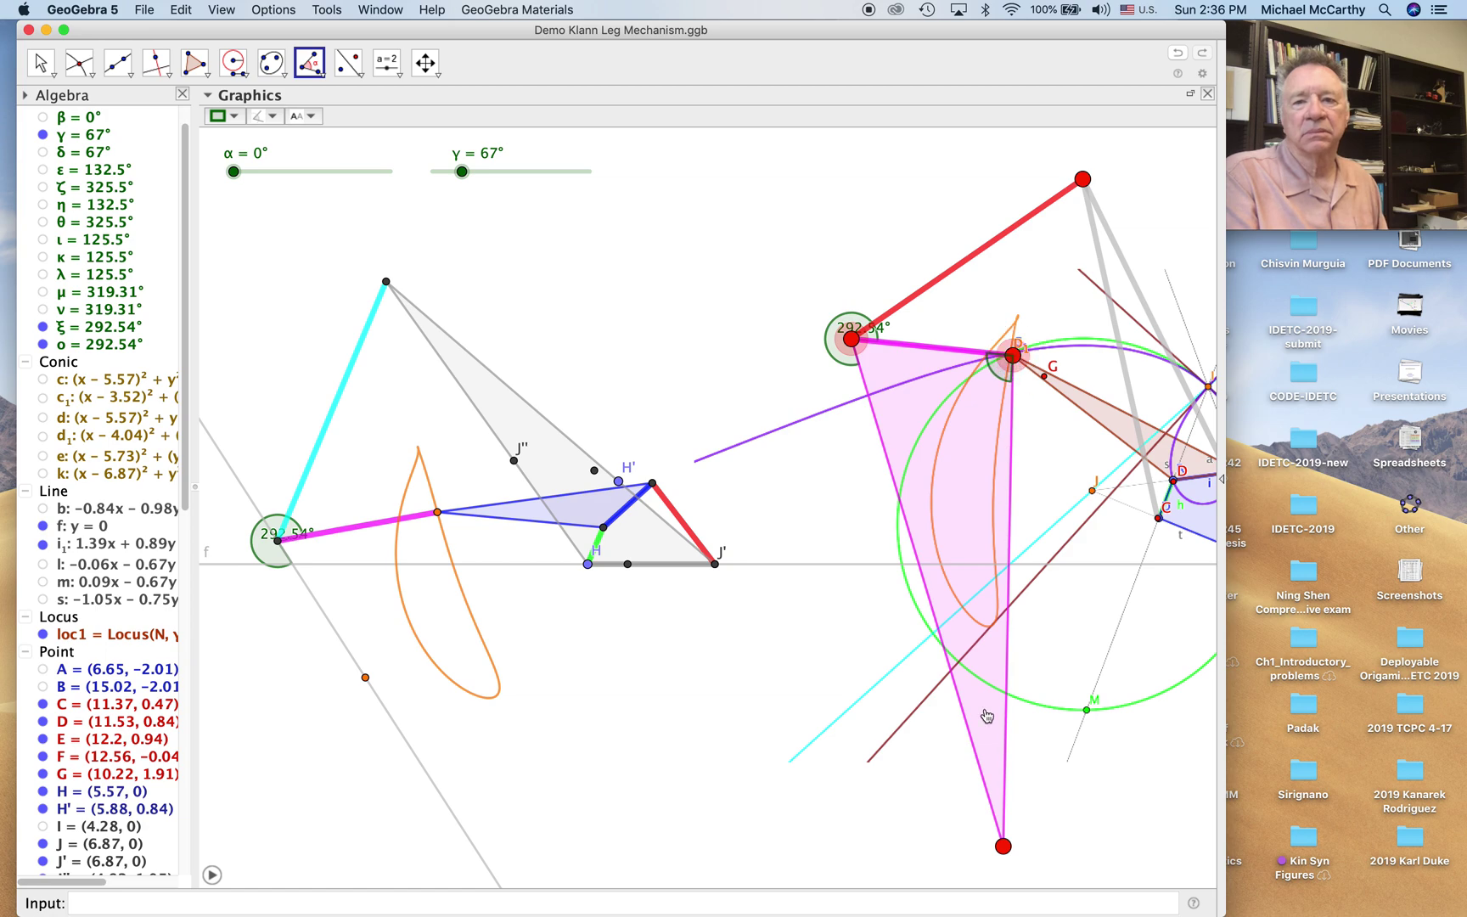
click(1002, 847)
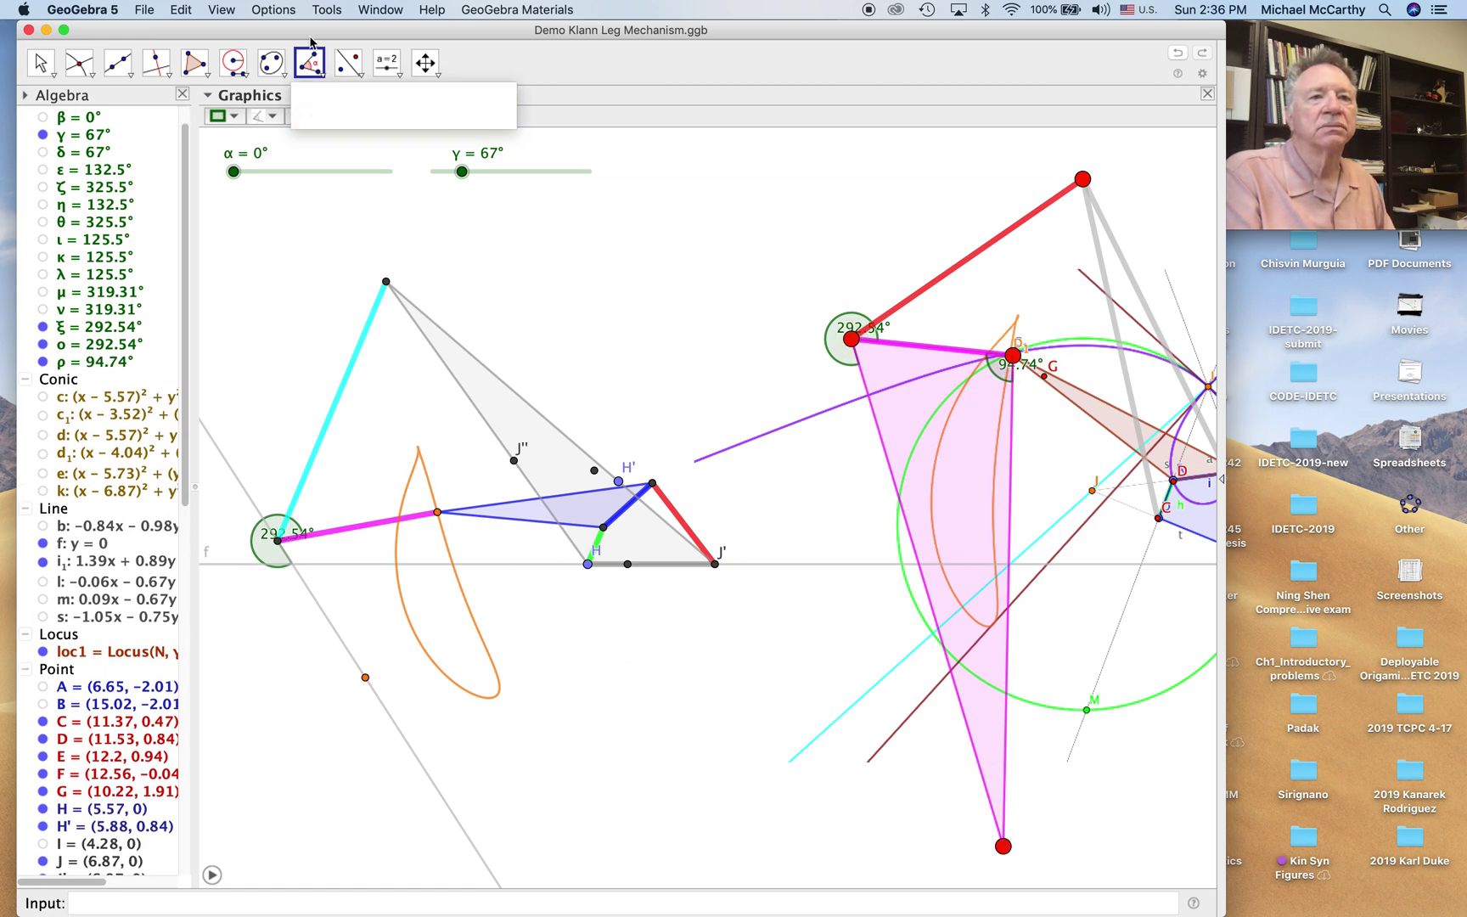
Create a counterclockwise angle of size ρ at the blue triangle's orange tip, starting from the left end of the magenta link
click(313, 75)
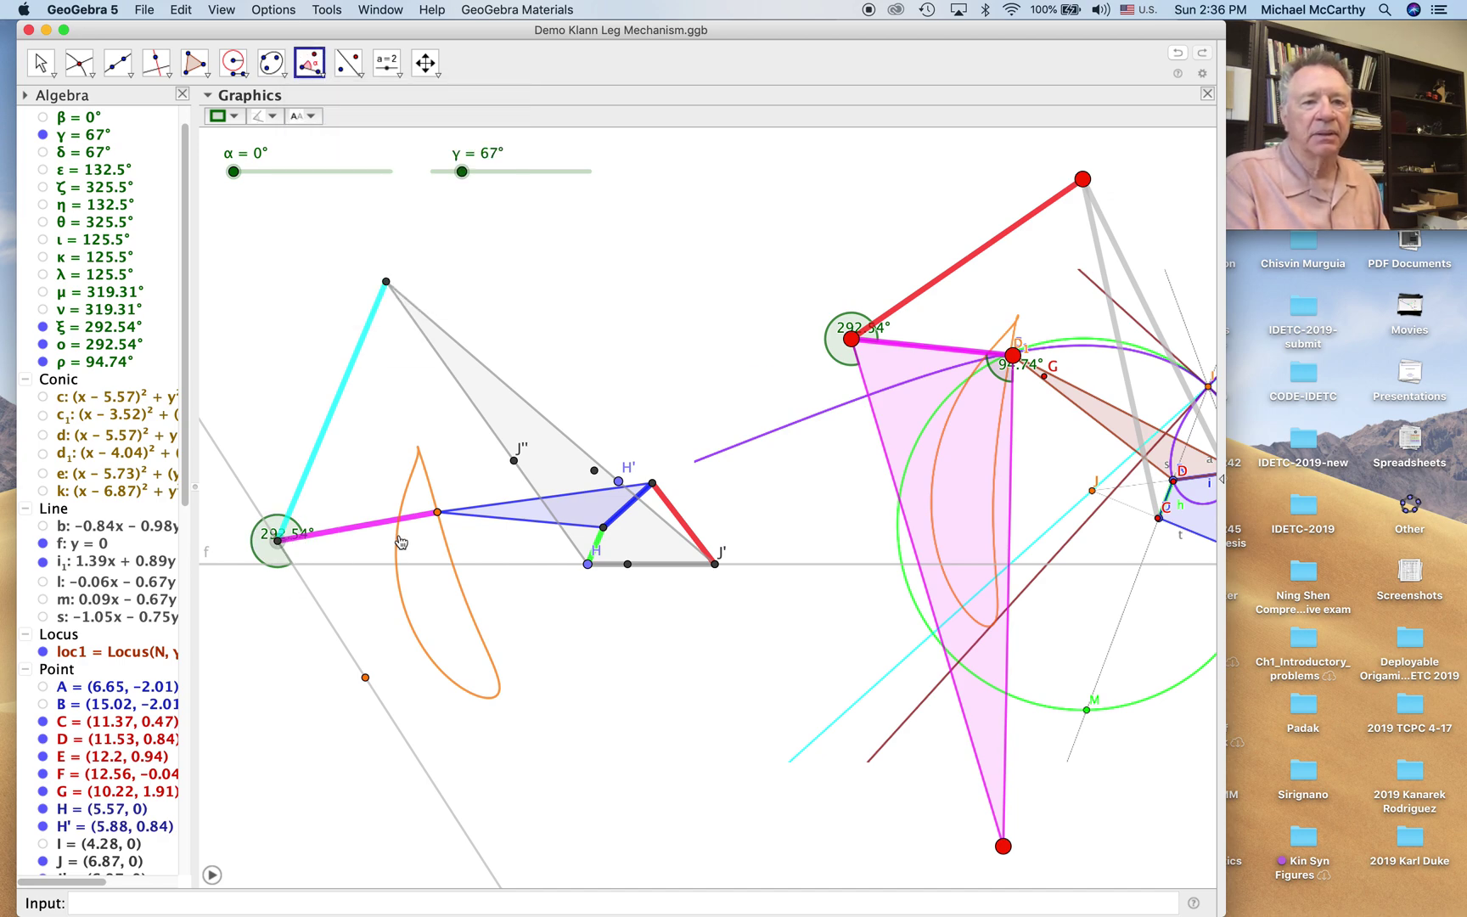
click(438, 513)
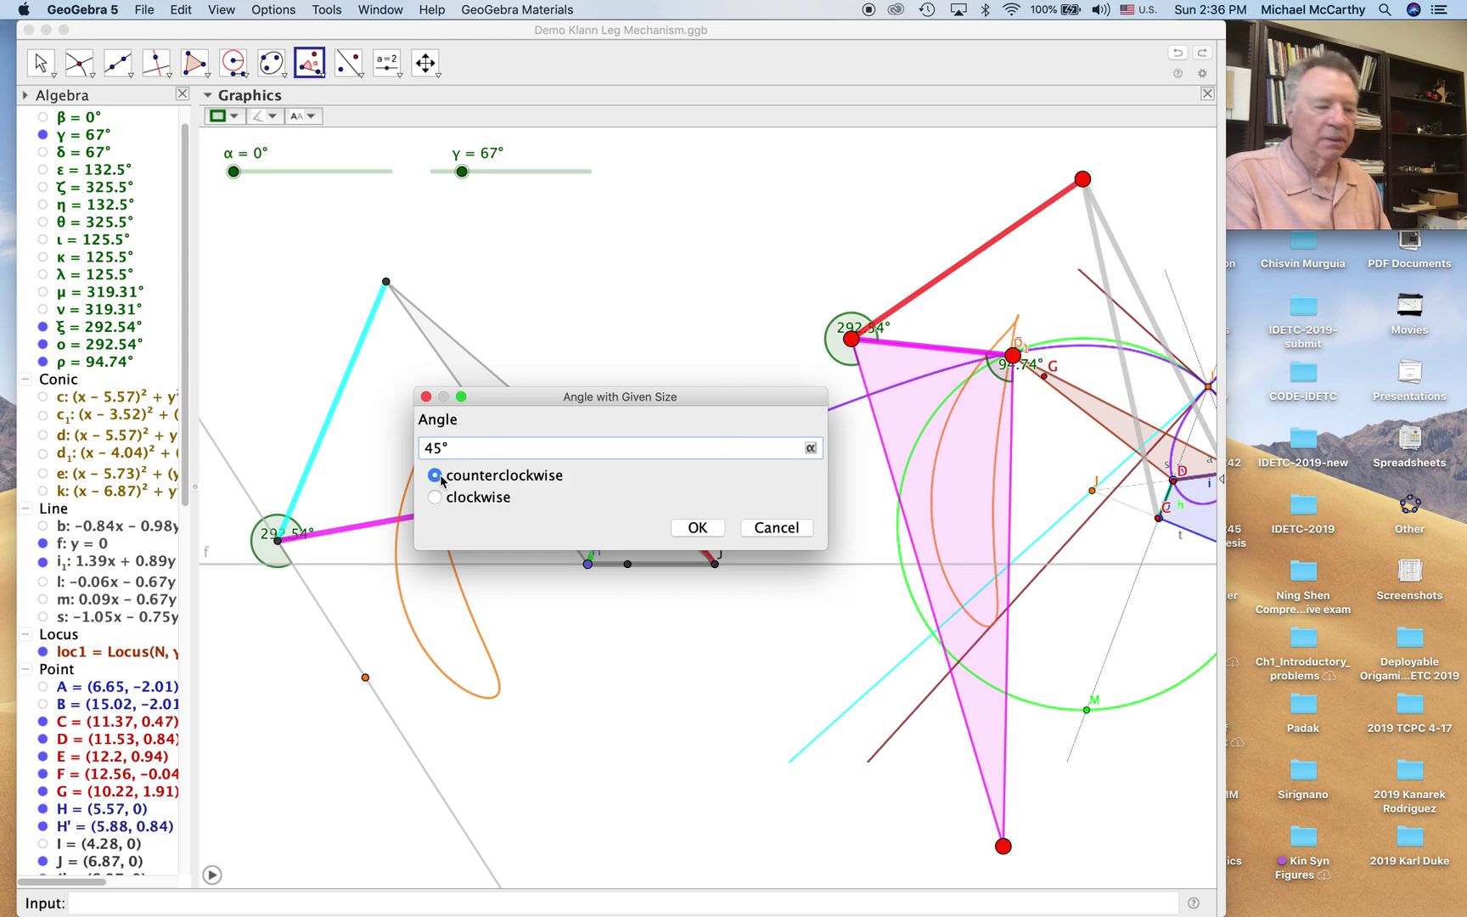
key(BackSpace)
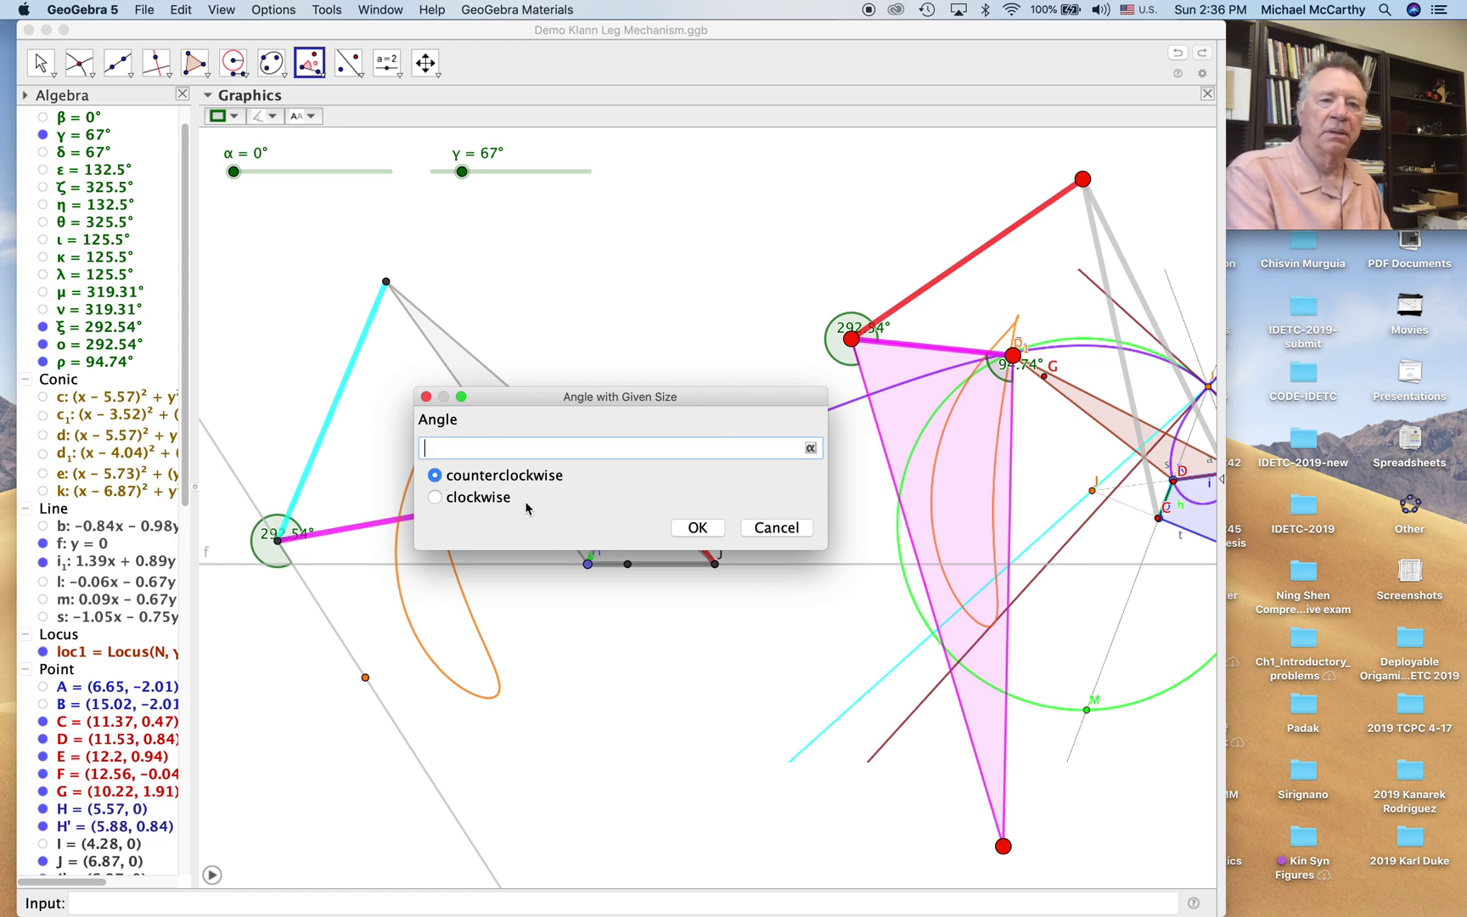
click(811, 449)
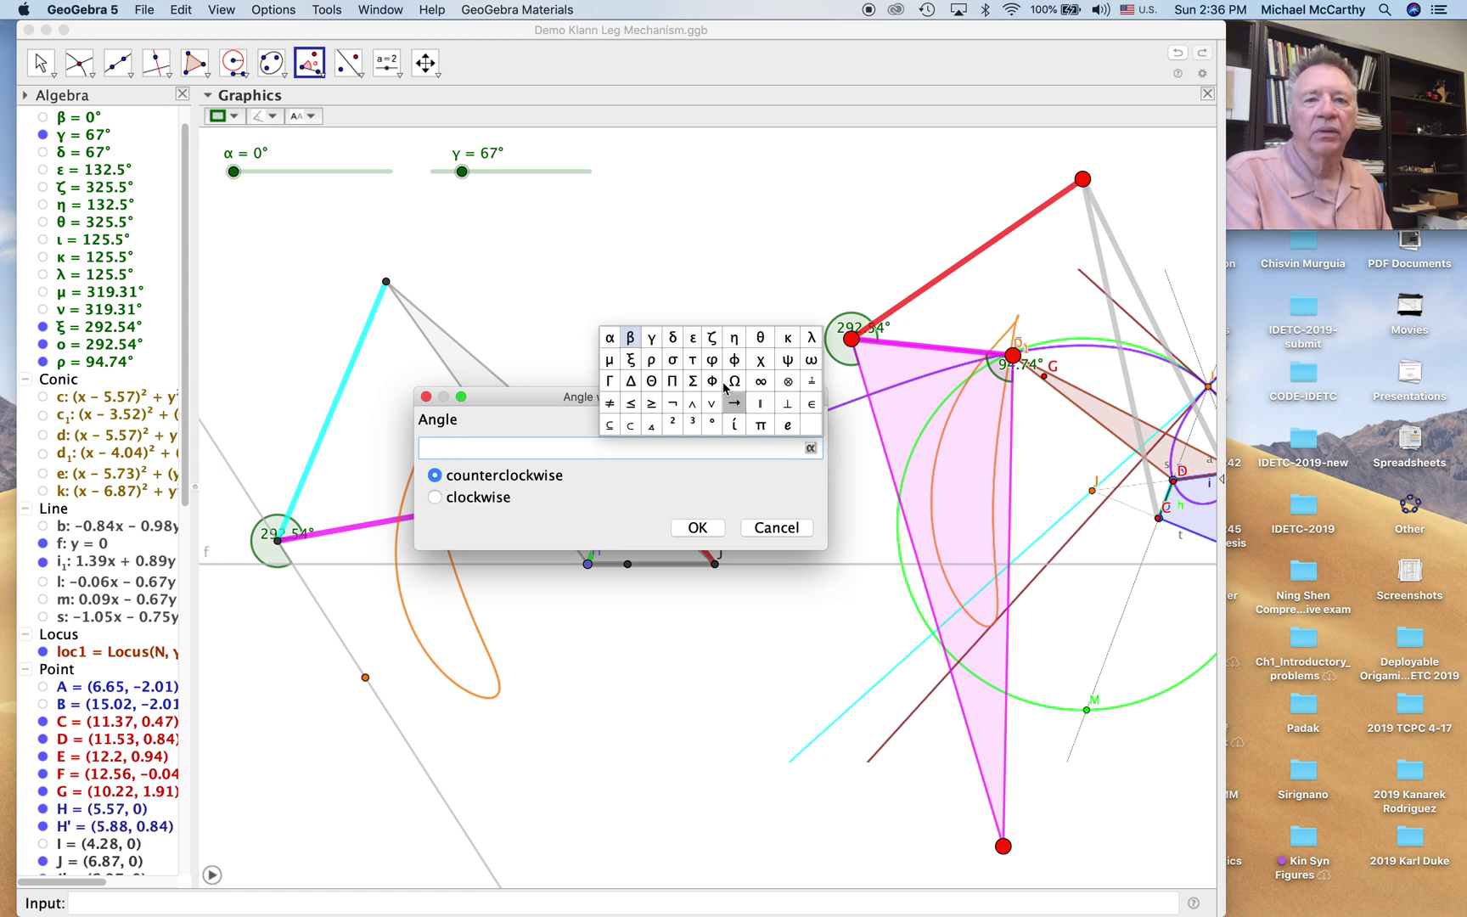
click(651, 361)
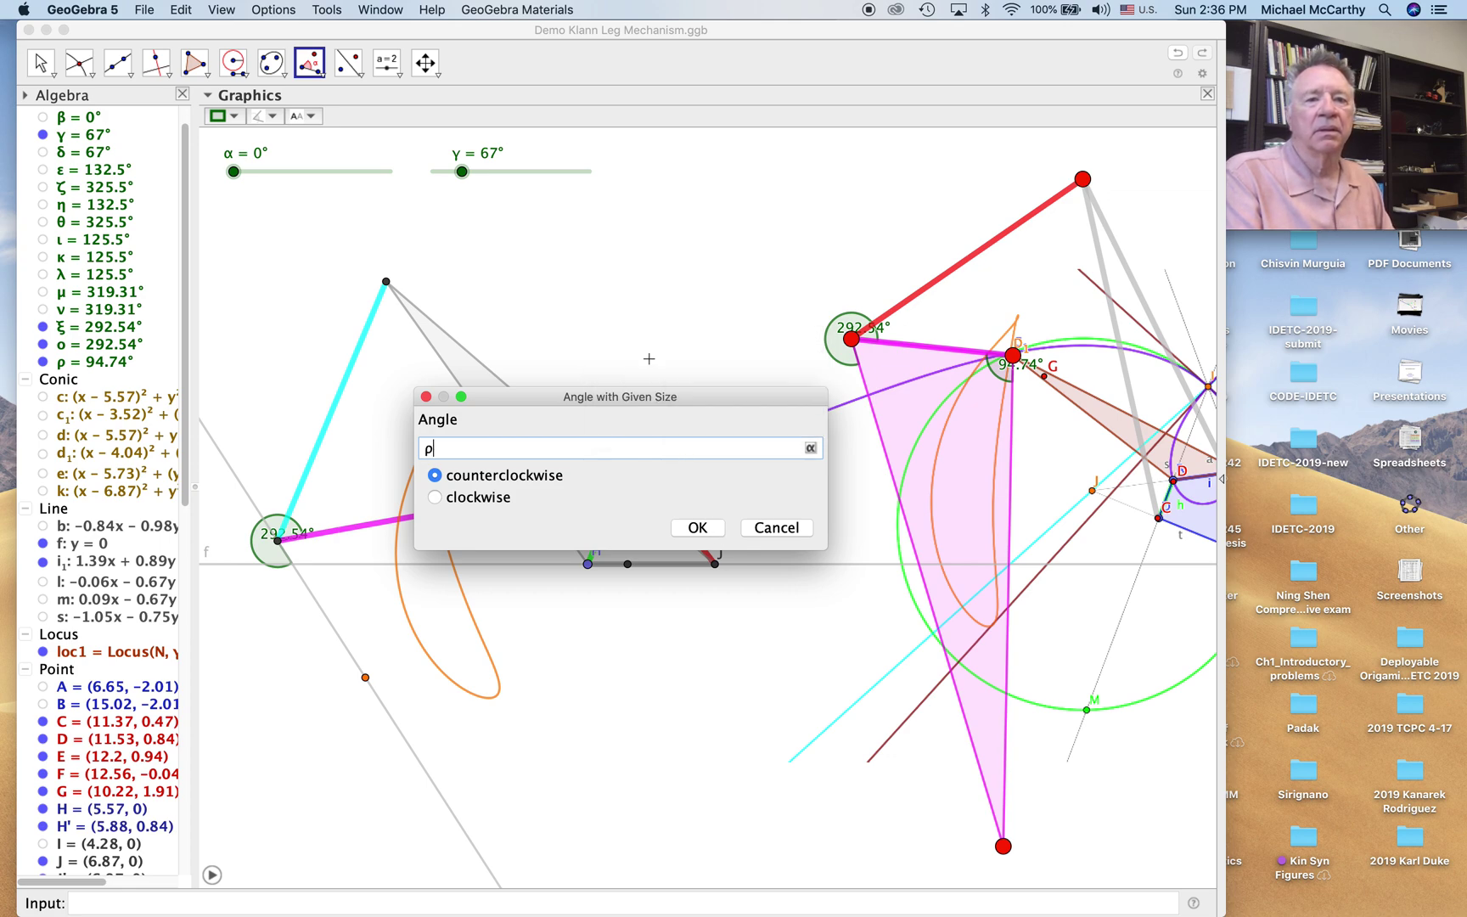
click(696, 528)
Draw a line through the blue triangle's orange tip and the rotated dark point below it
click(118, 62)
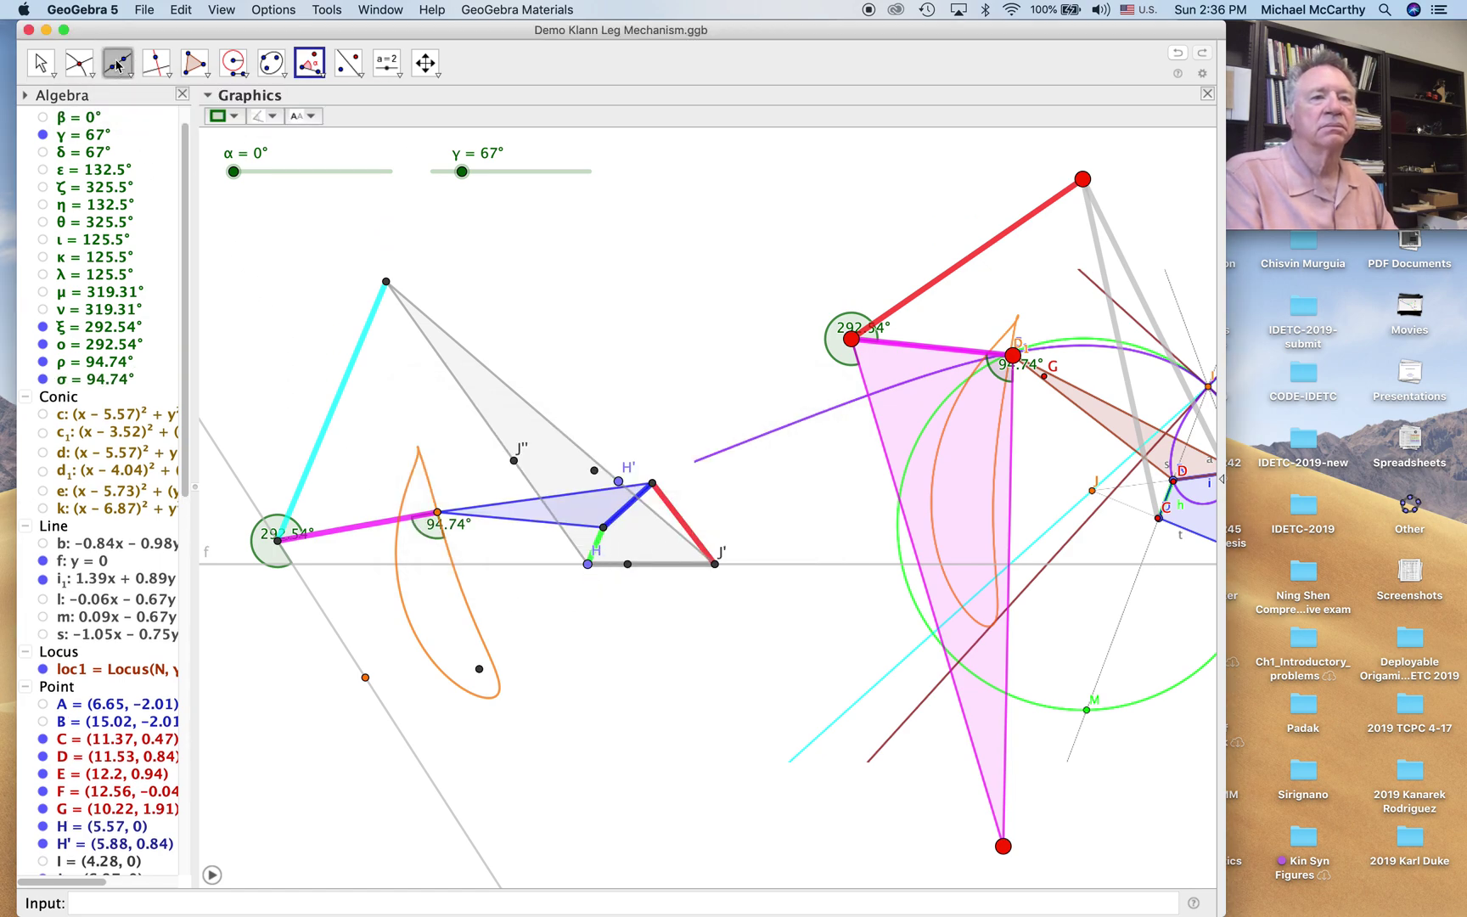
click(437, 513)
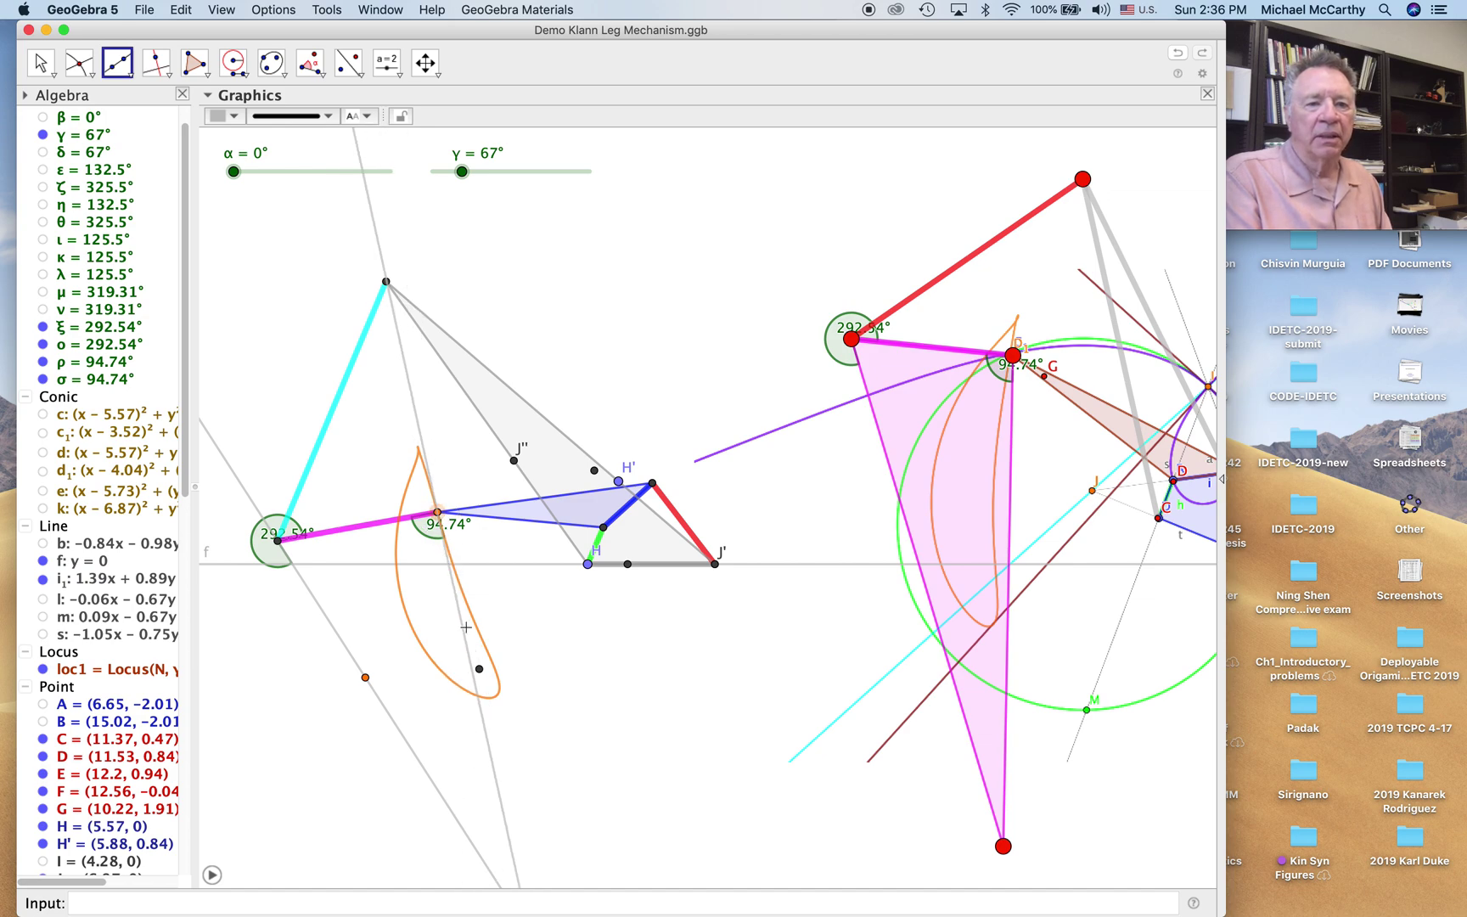
click(479, 670)
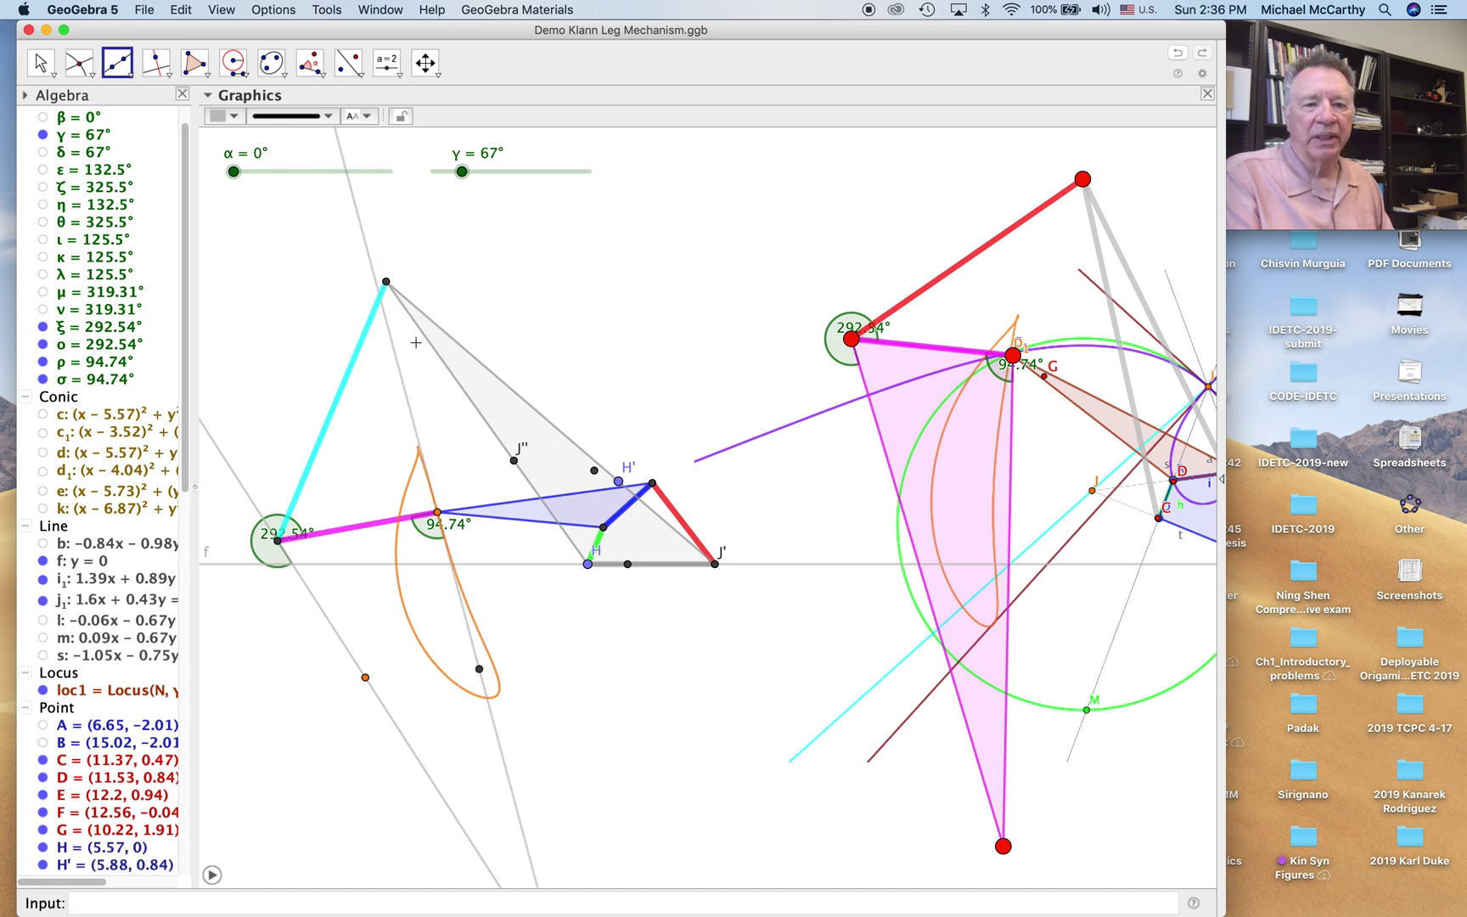
Create the intersection point of the two new lines below the linkage as the leg's foot point
click(425, 73)
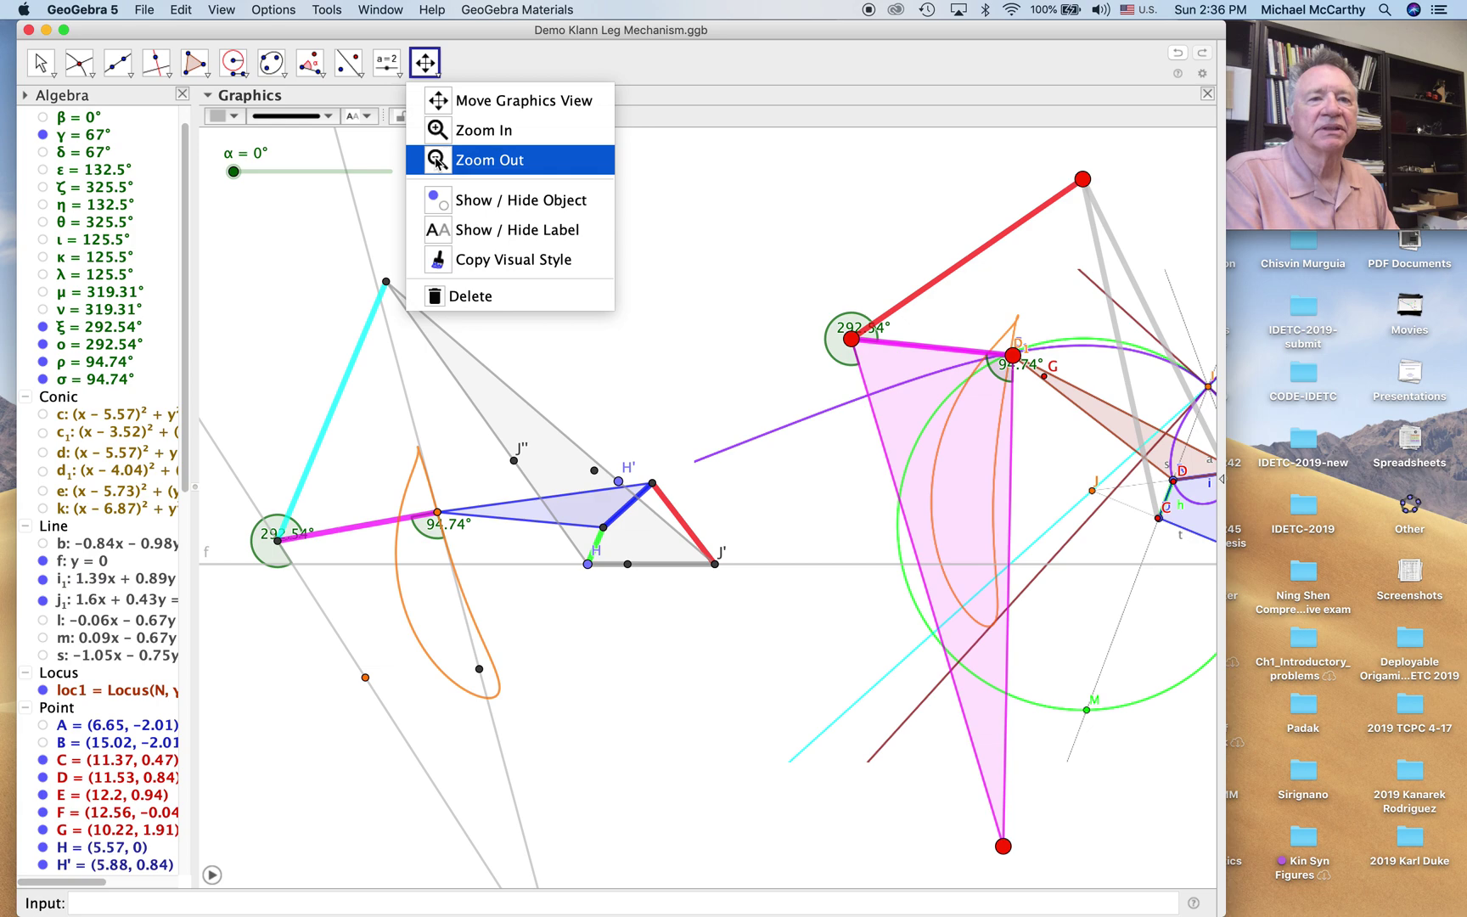
click(435, 159)
click(639, 426)
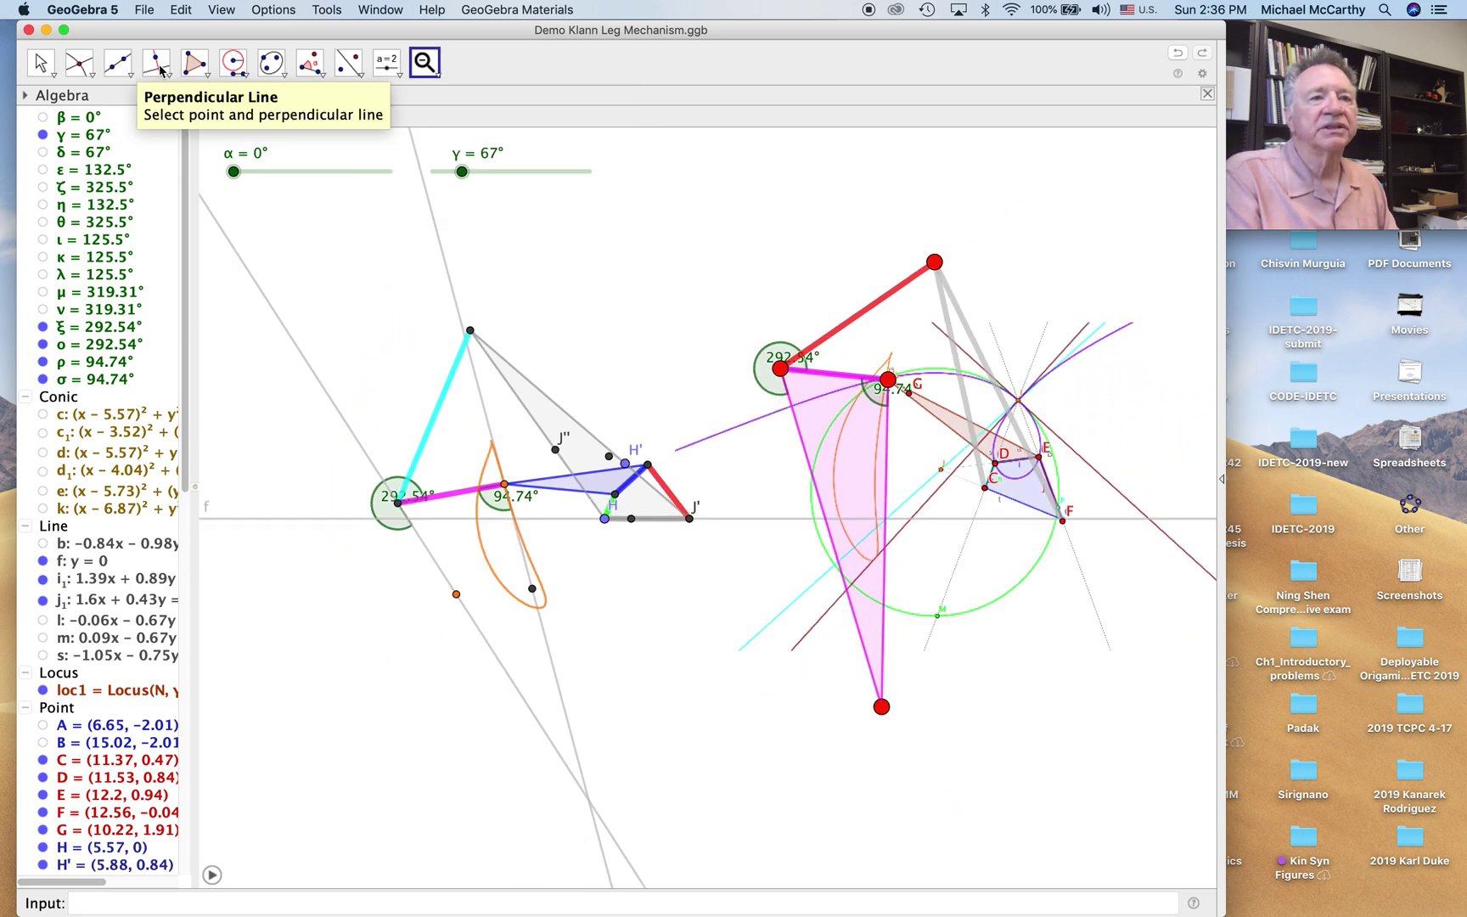
click(79, 62)
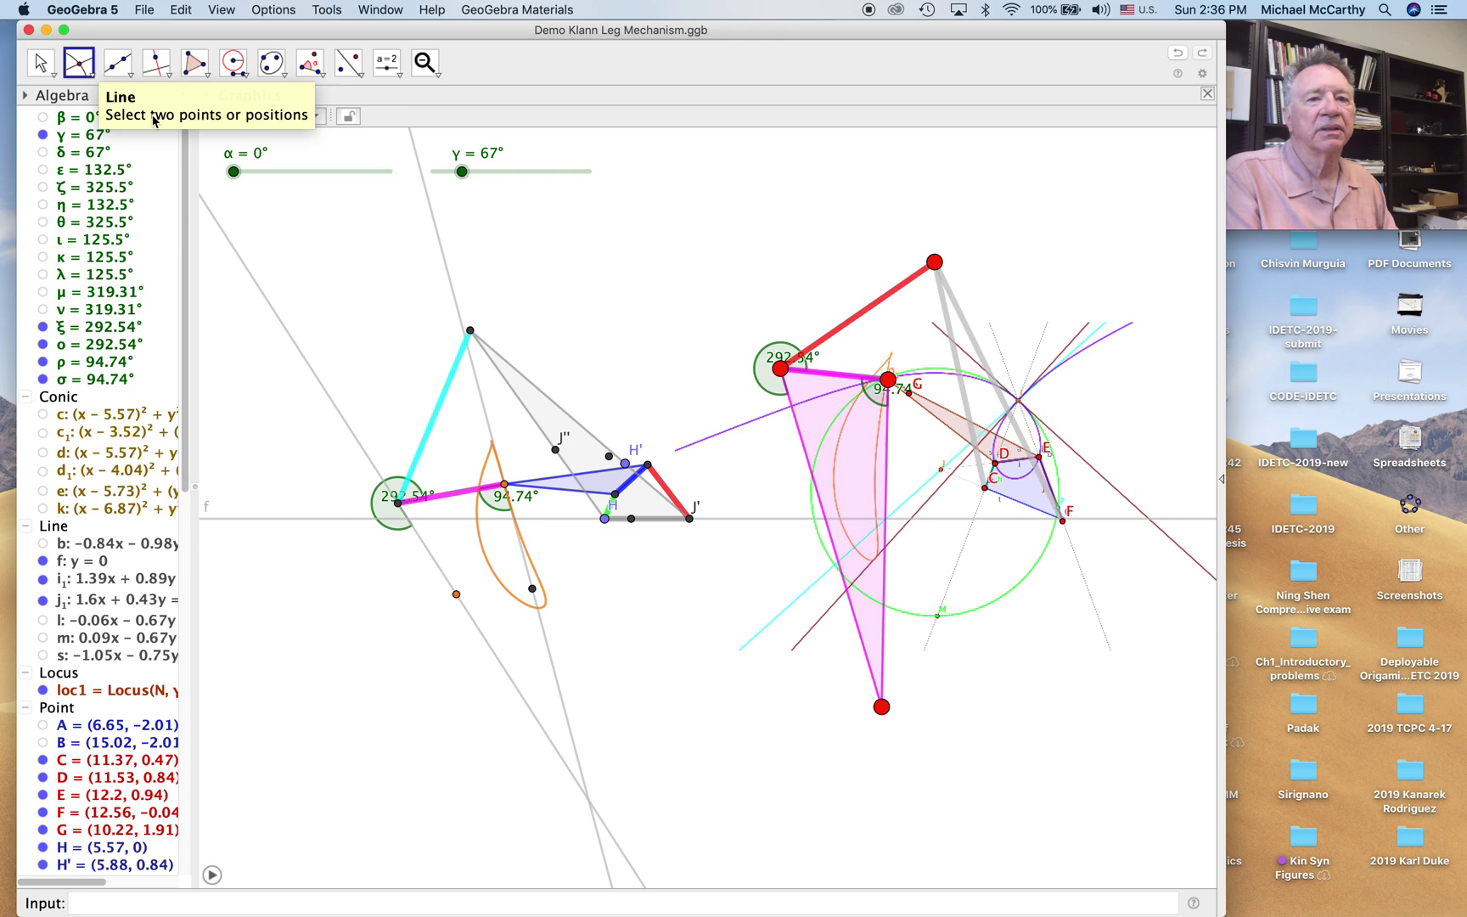
click(451, 287)
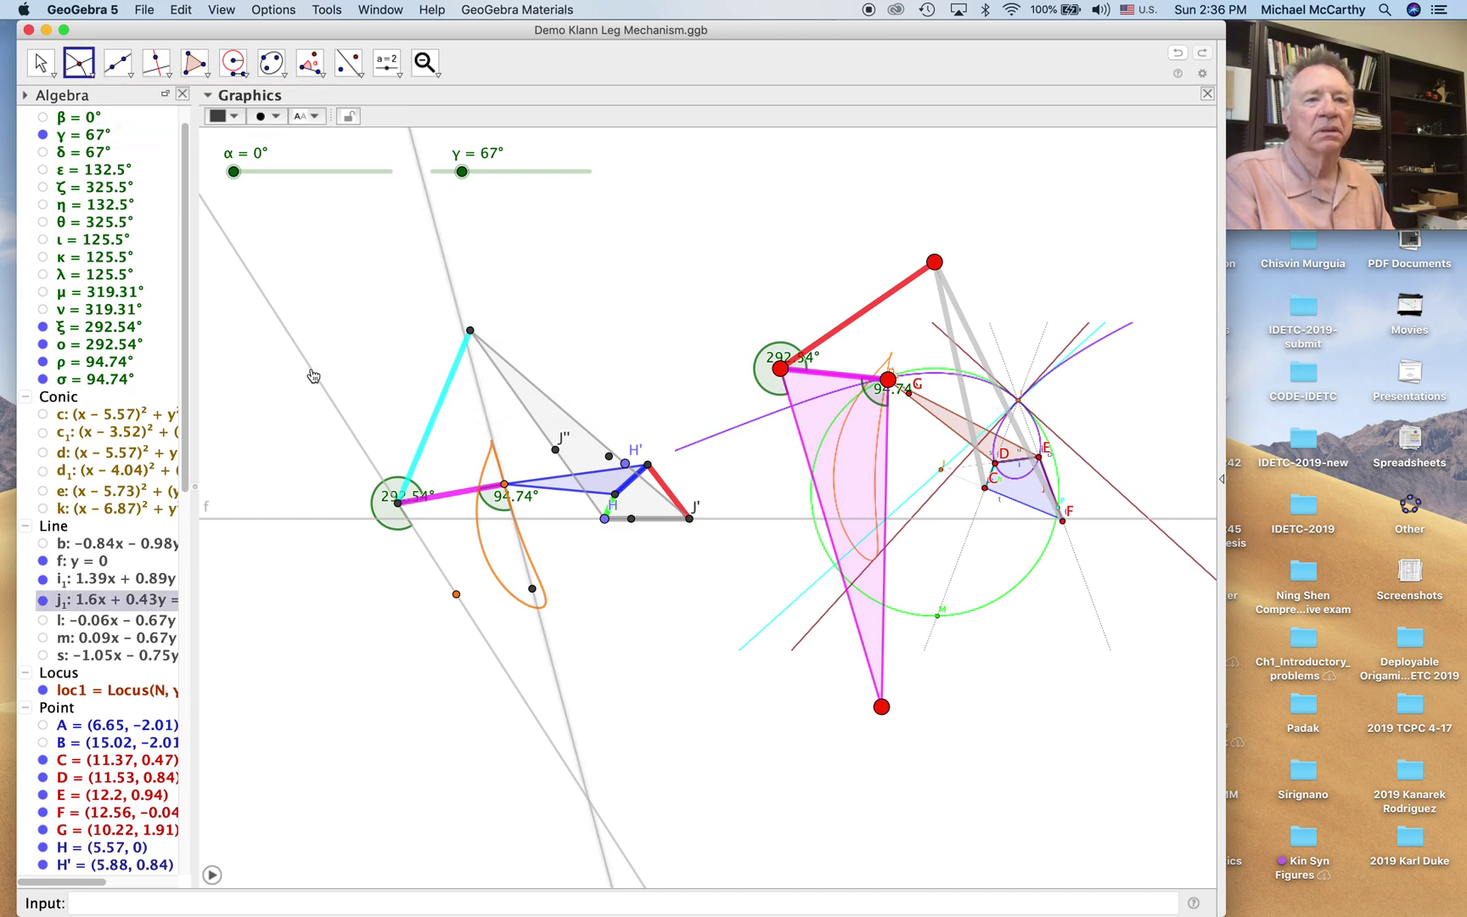
click(313, 376)
Draw a triangle through the magenta link's left end, the orange tip and the foot point, and color it magenta
click(193, 63)
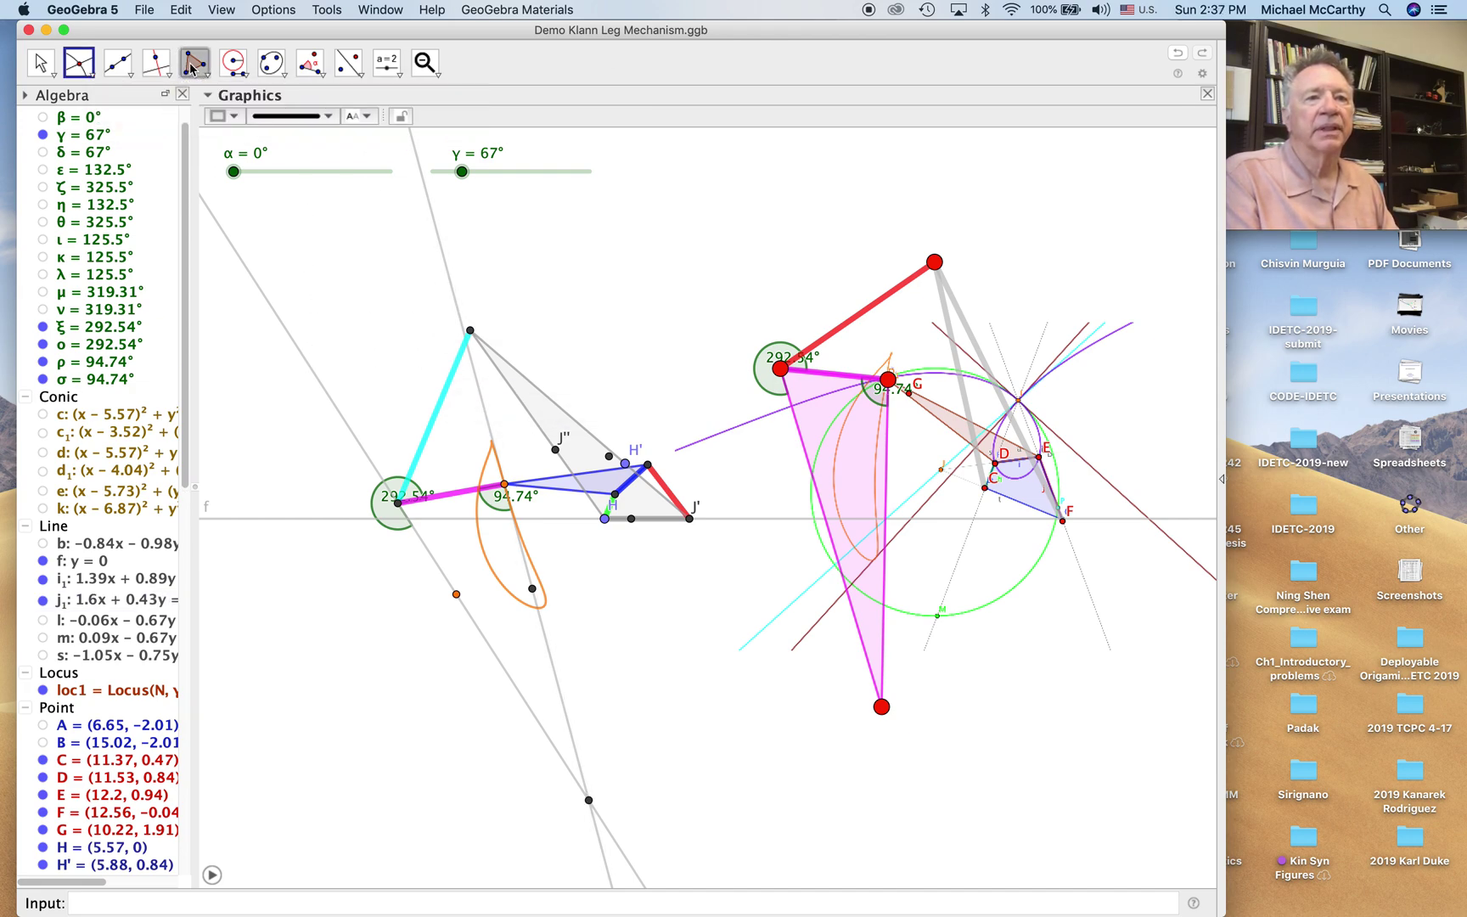
click(399, 503)
click(505, 484)
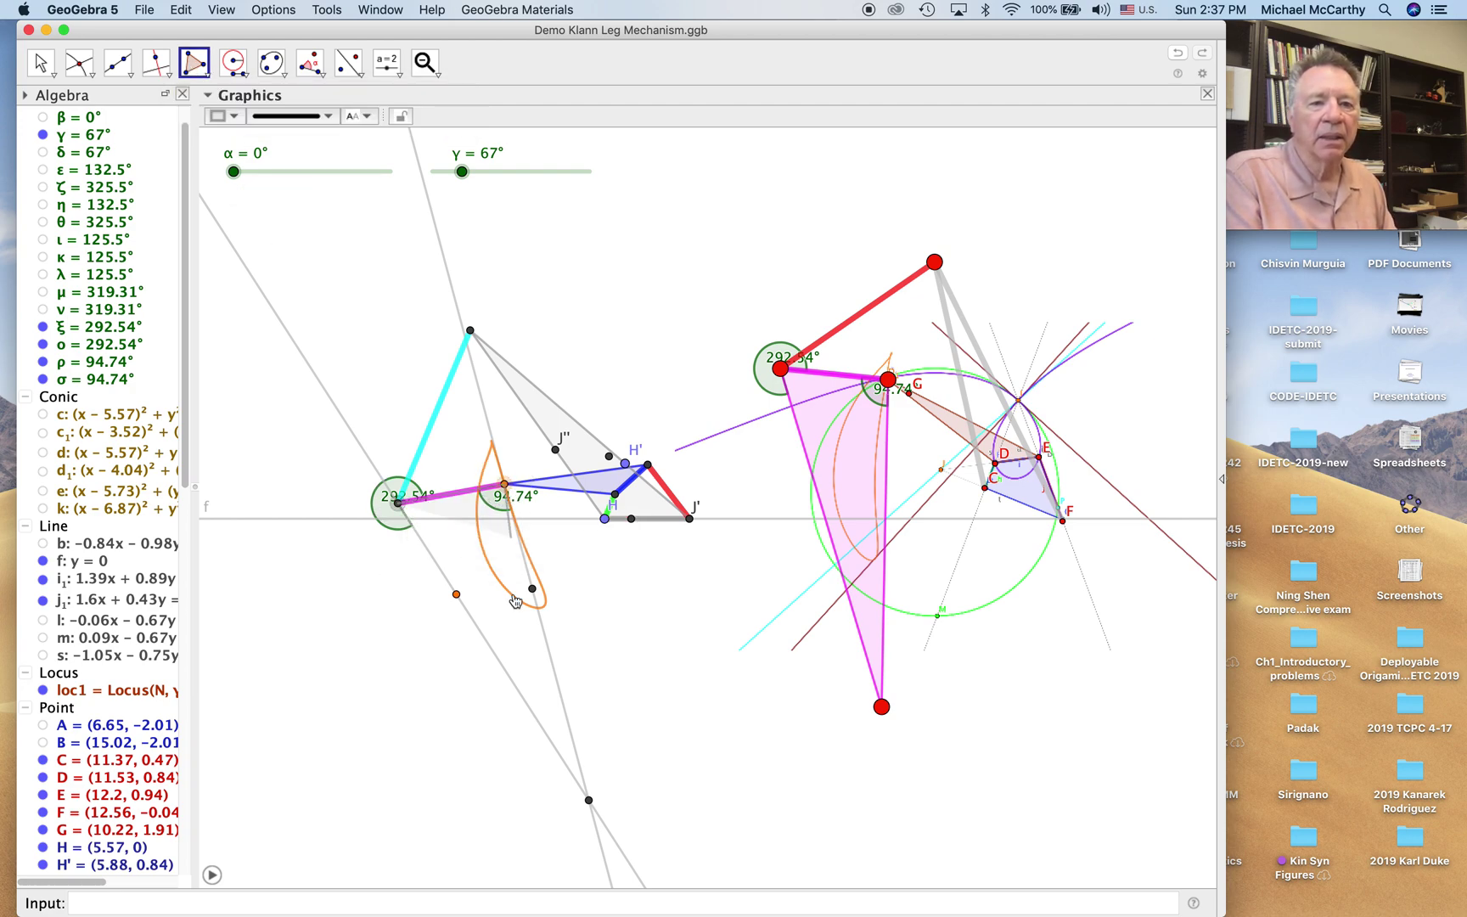
click(588, 799)
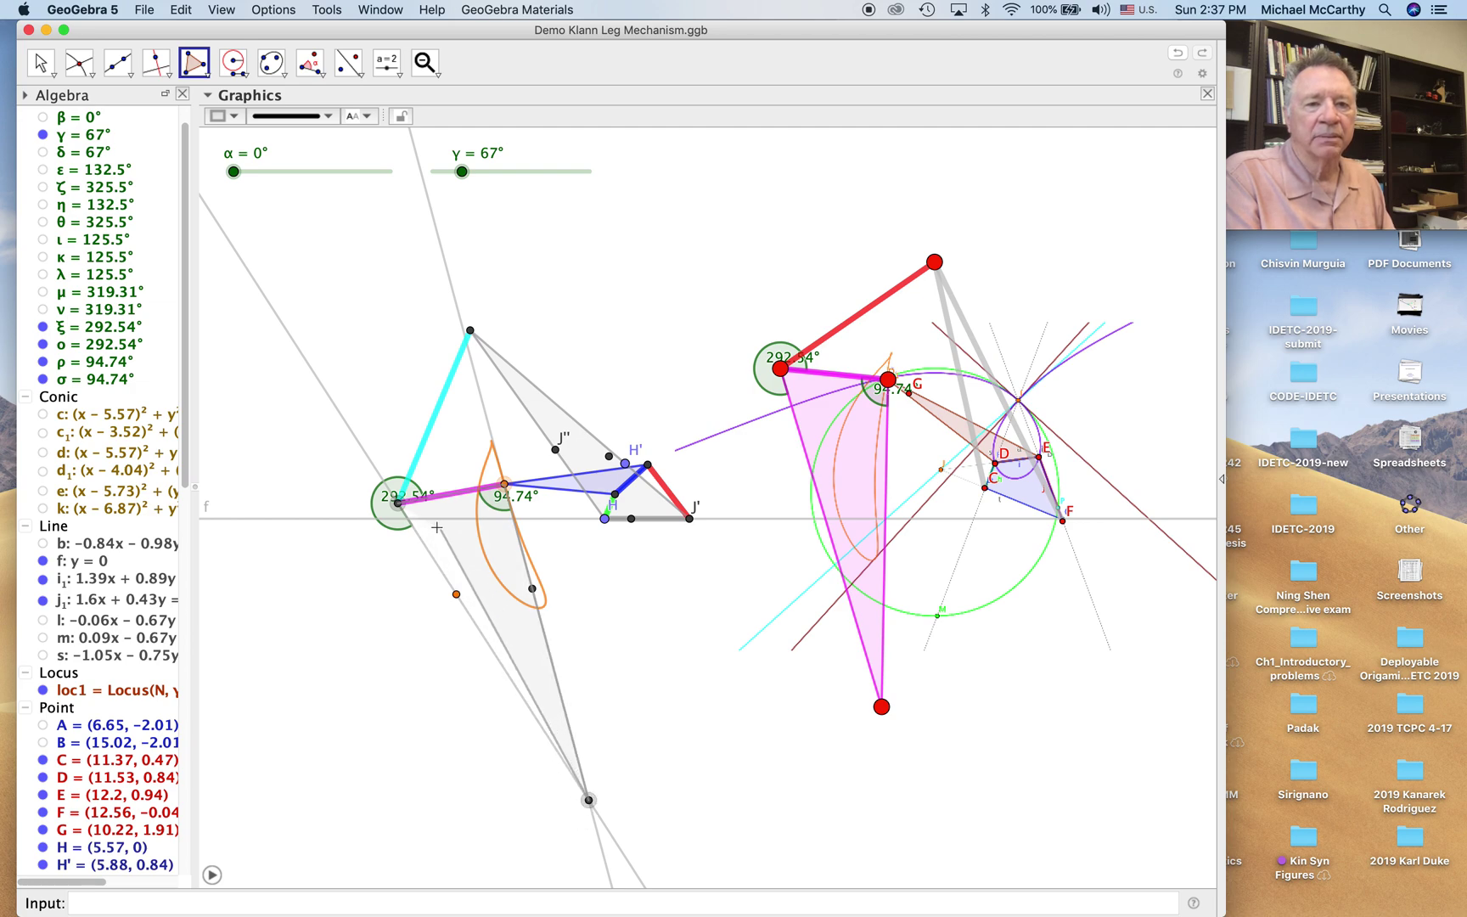
click(398, 502)
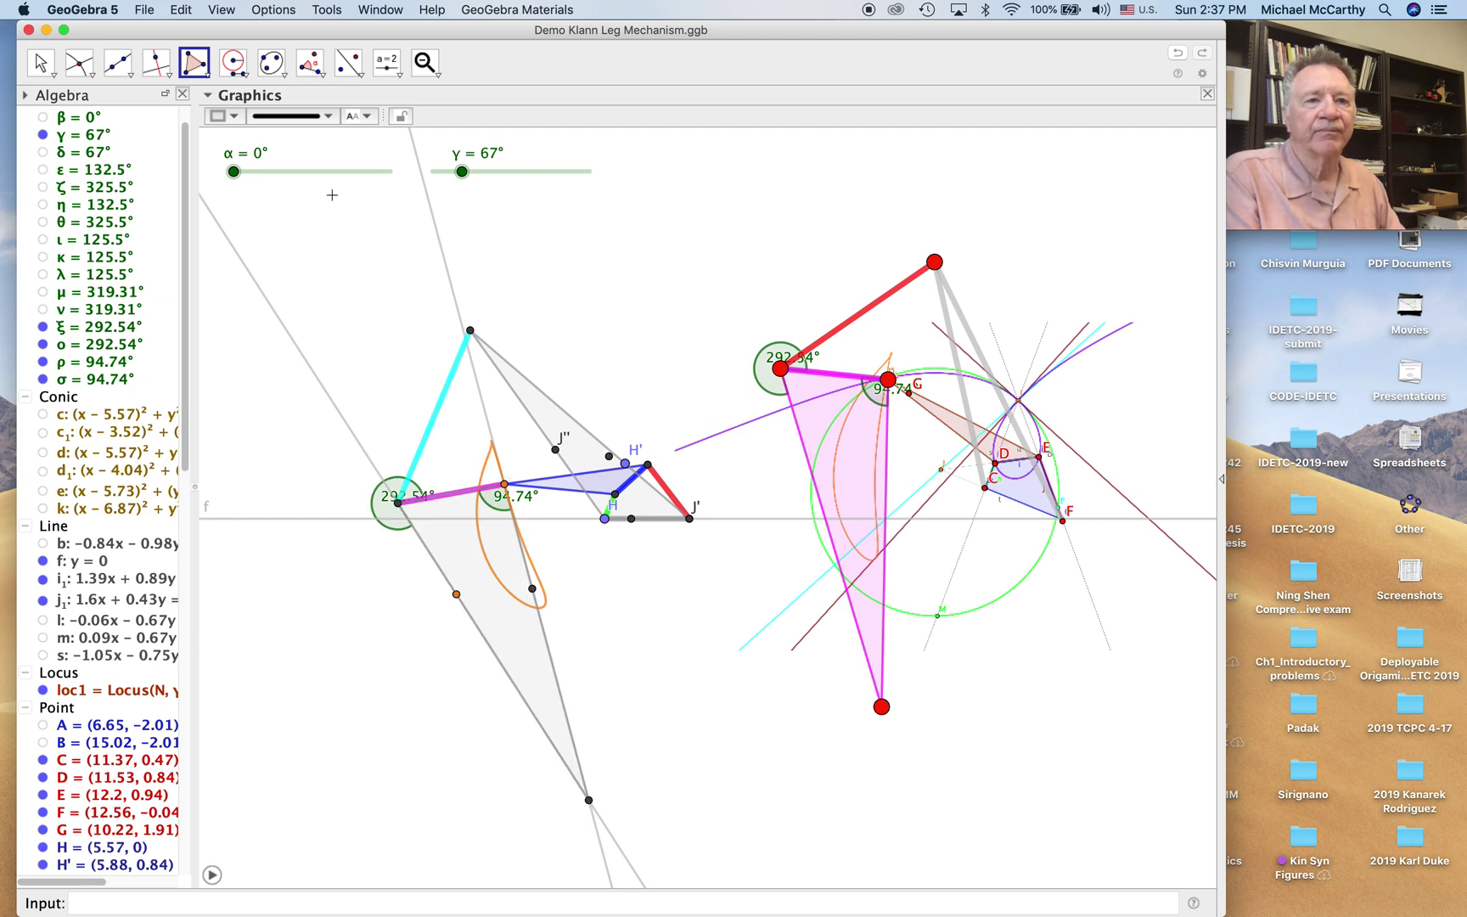
click(224, 117)
click(363, 136)
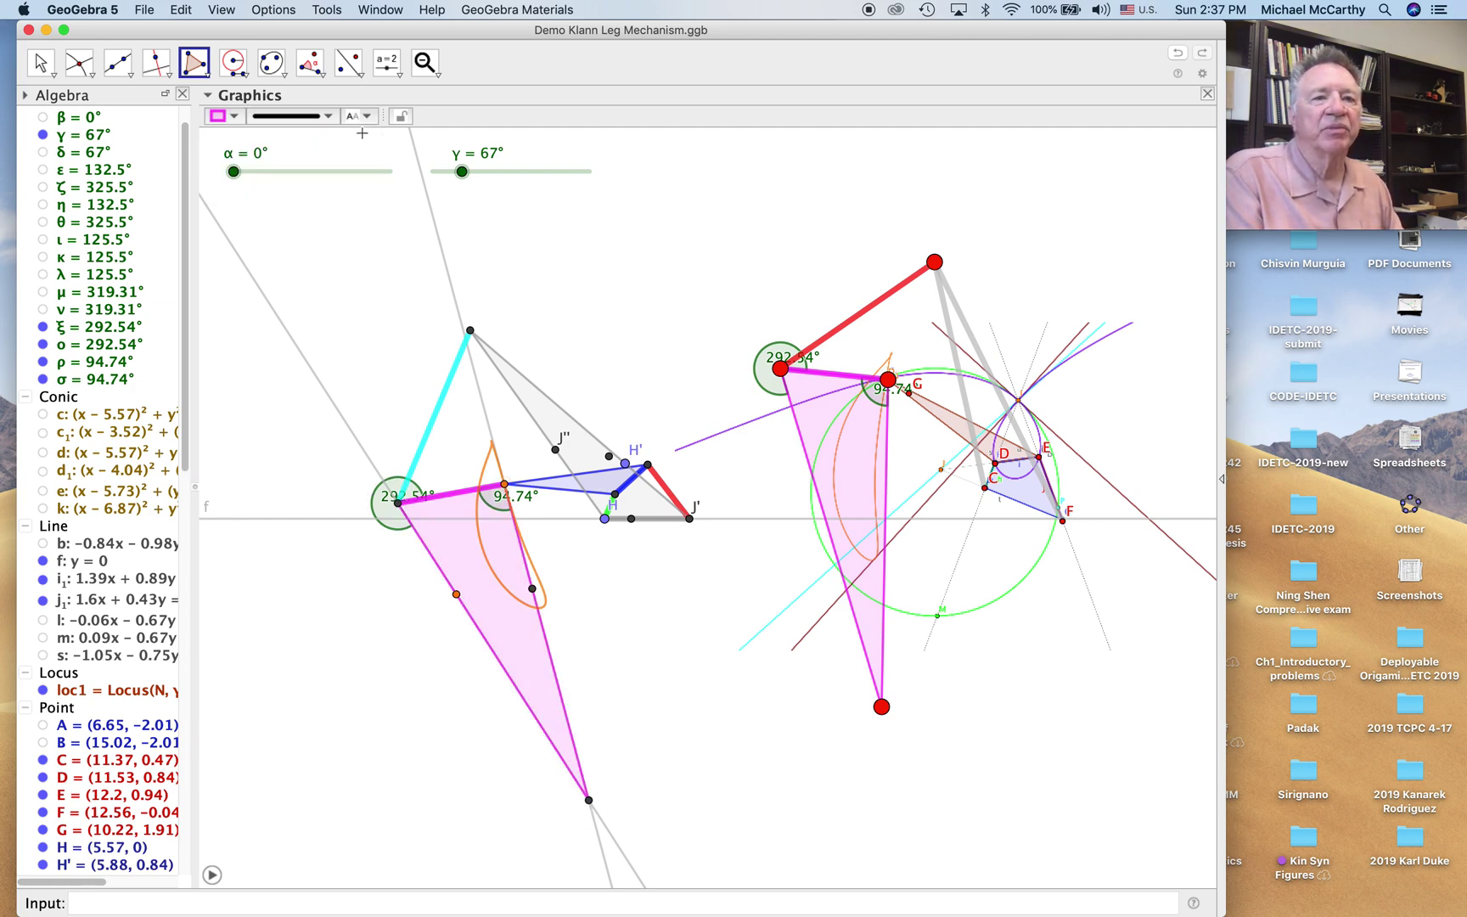
Hide the angles σ, ρ, ο and ξ on both magenta triangles
click(39, 68)
click(38, 76)
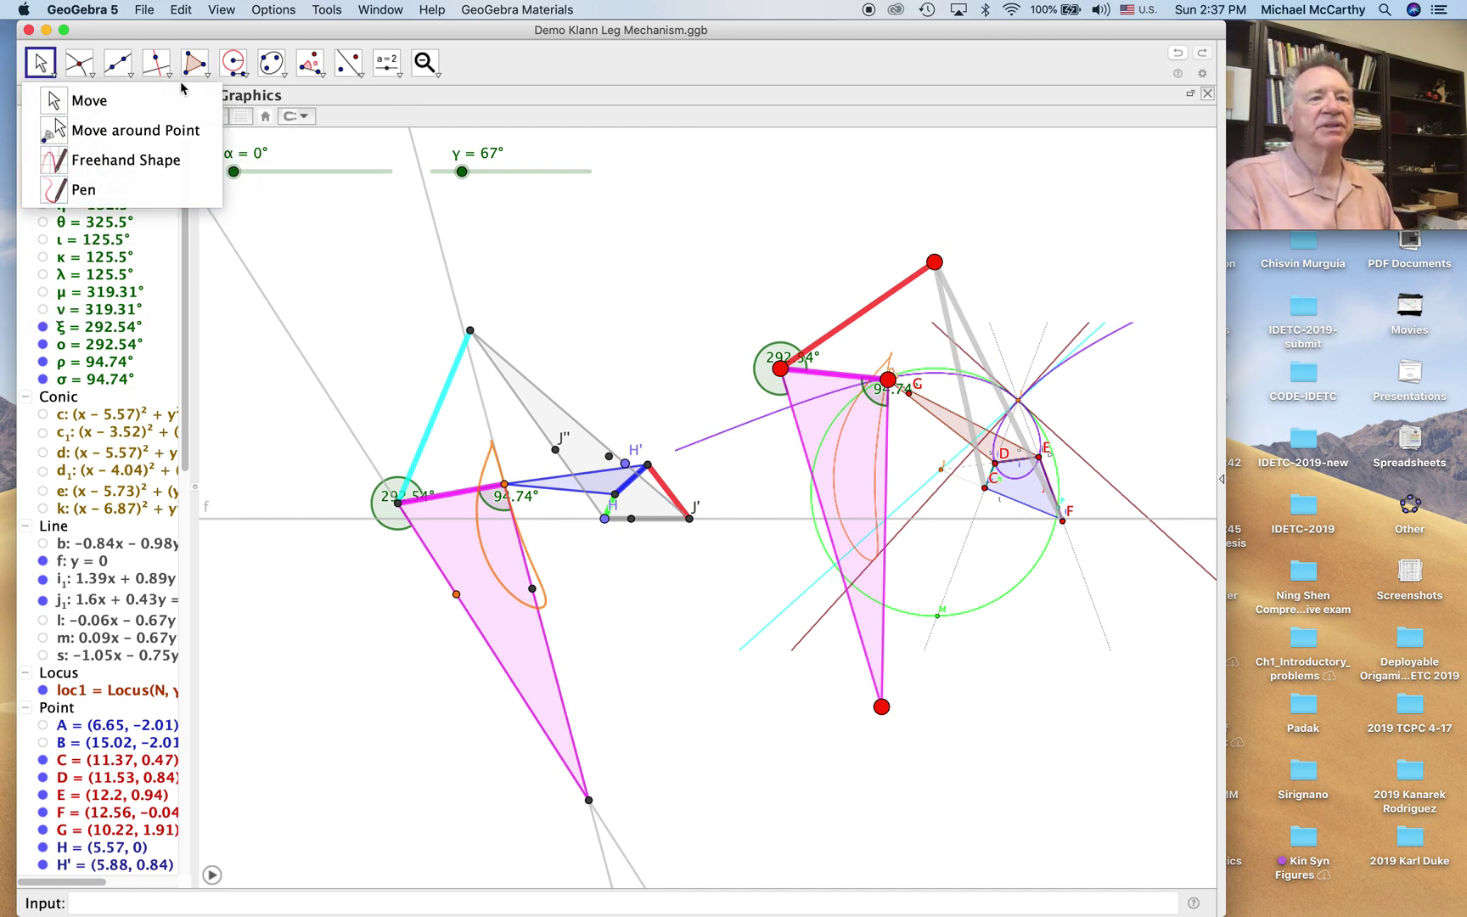
click(74, 101)
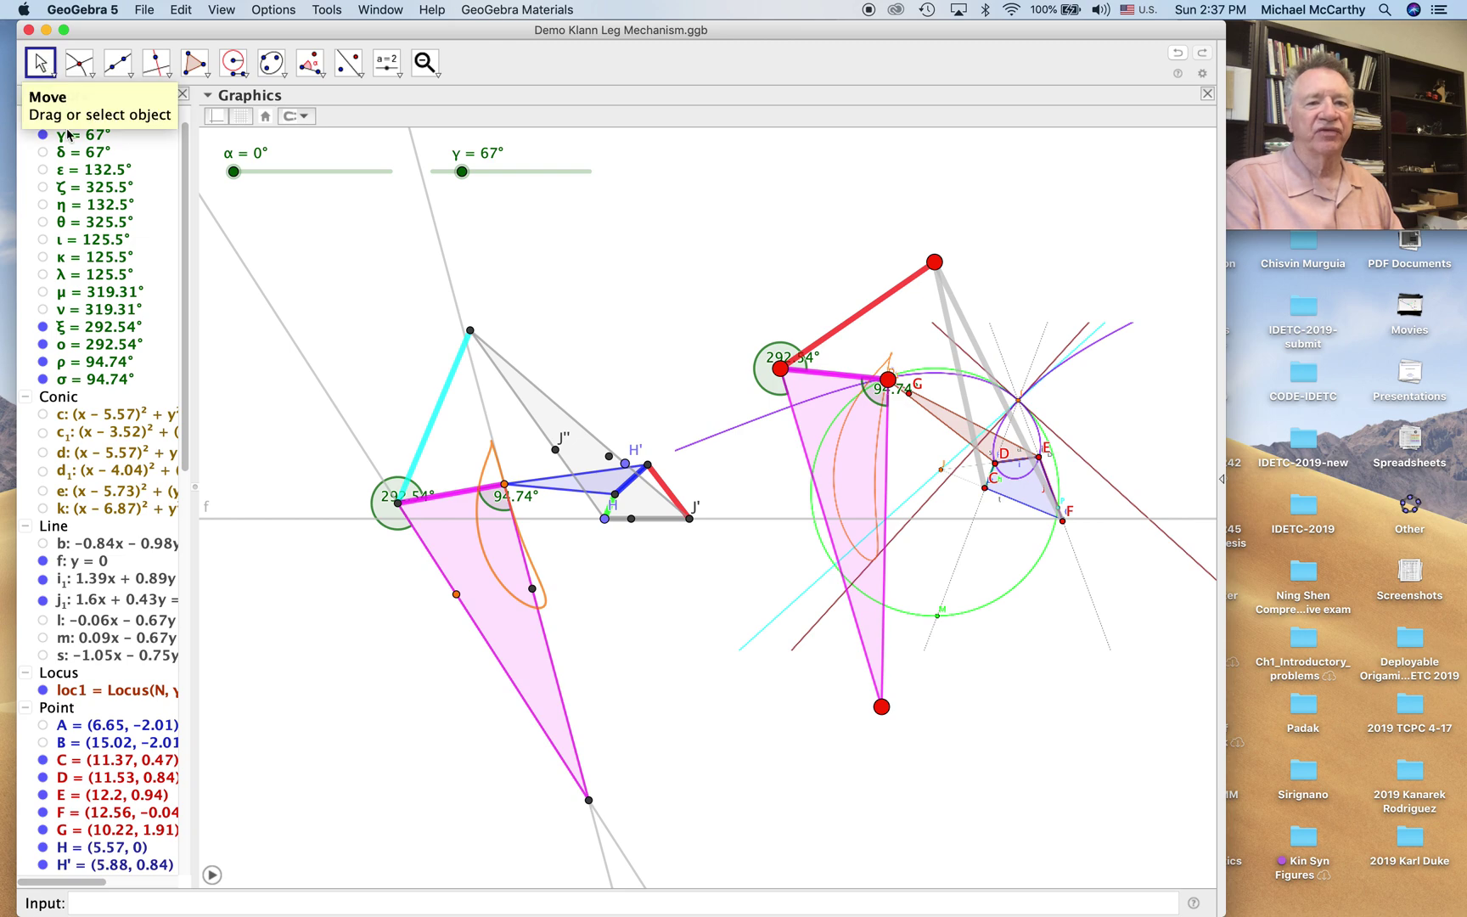
click(43, 379)
click(44, 362)
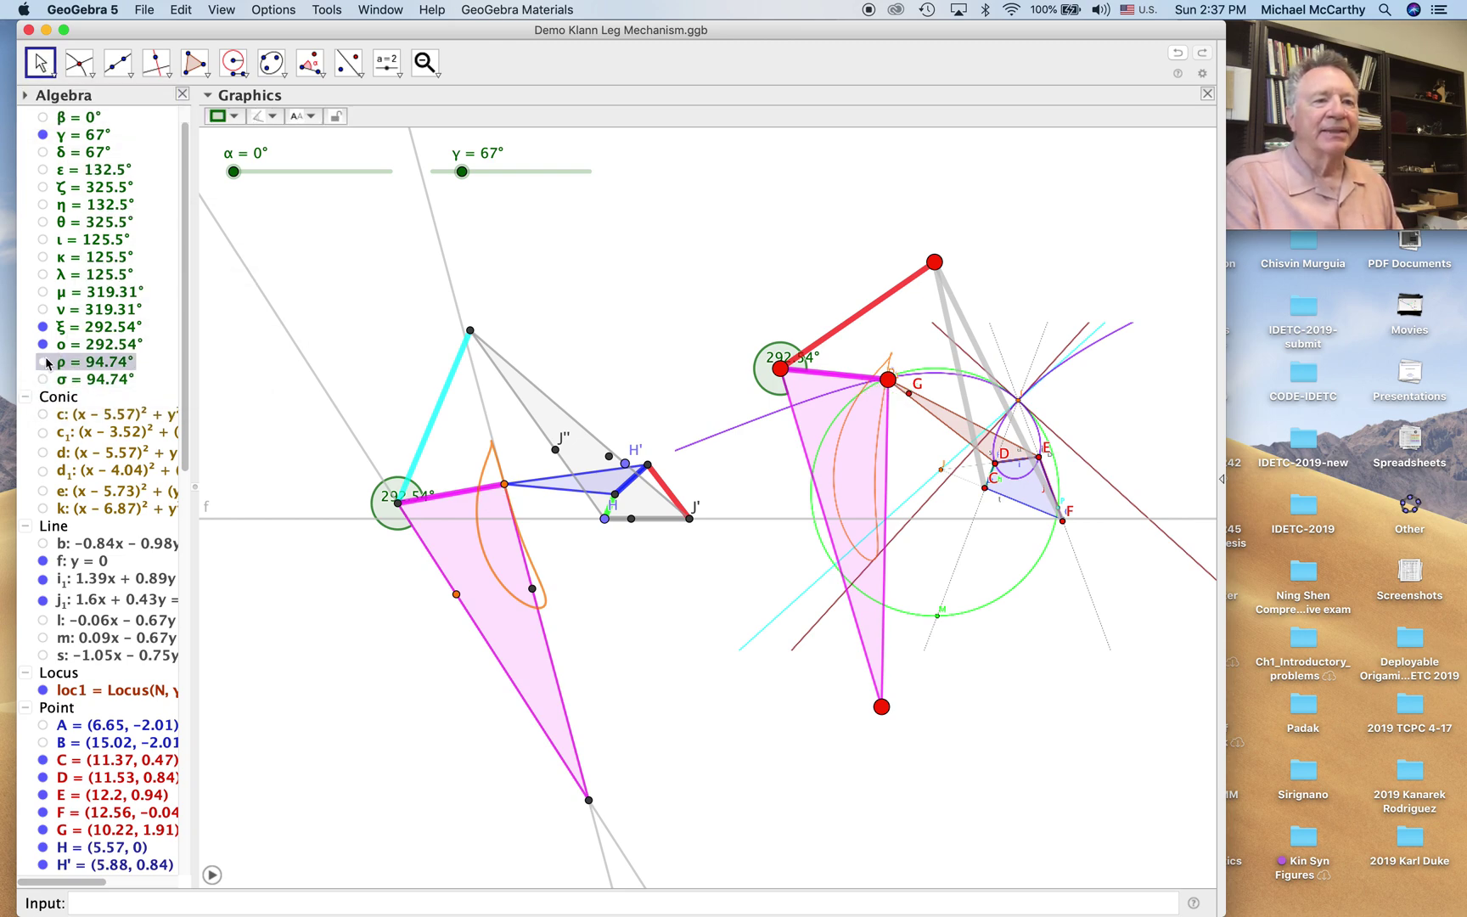
click(43, 344)
click(43, 326)
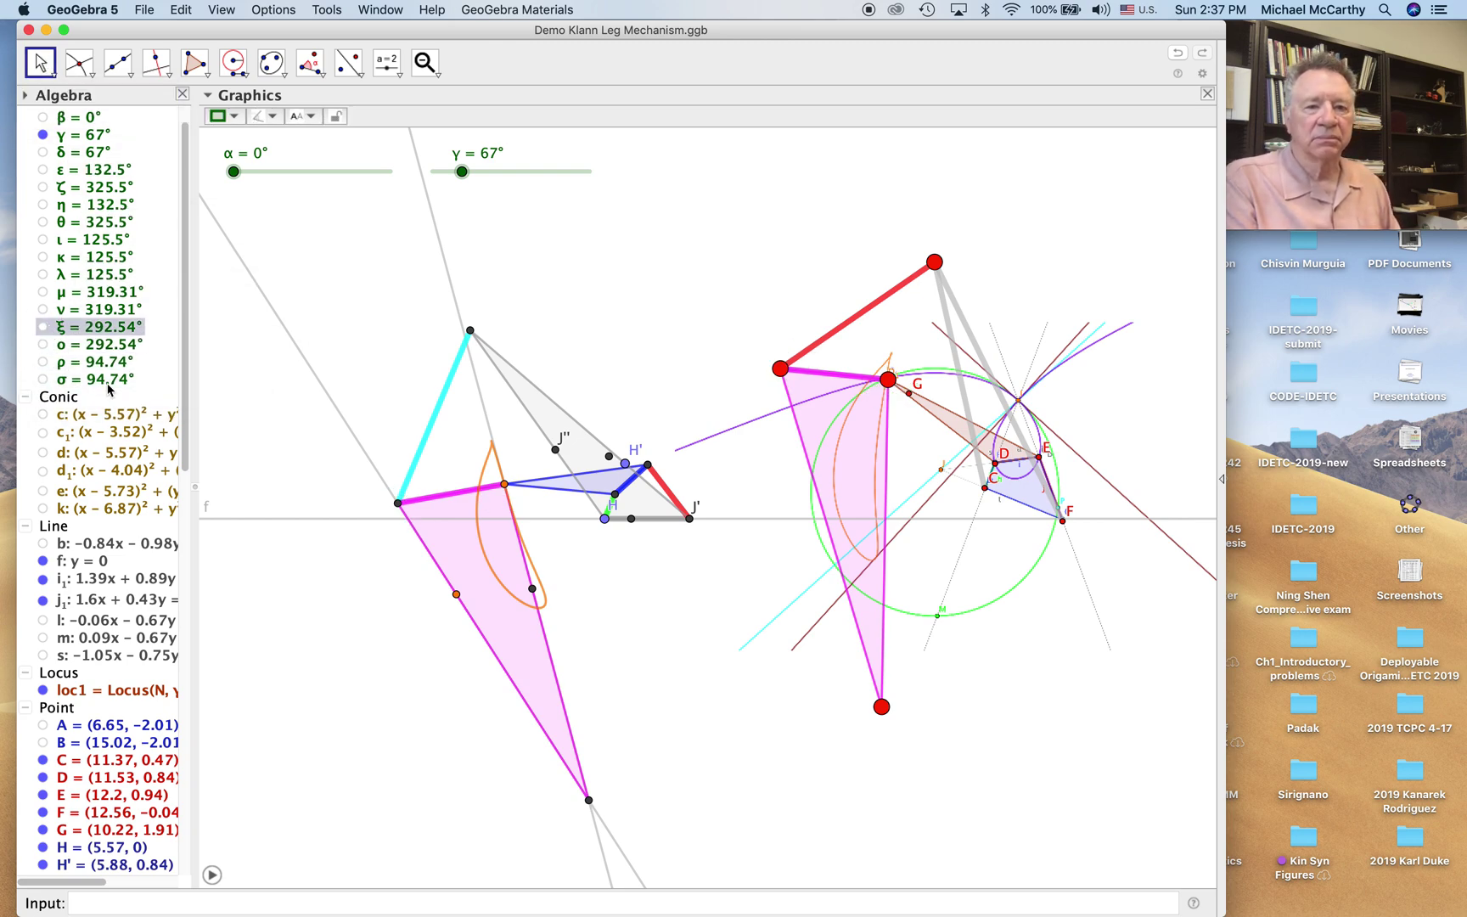
Hide the two gray construction lines j₁ and i₁ and the rotated points N' and U' on the magenta triangle's sides
click(40, 600)
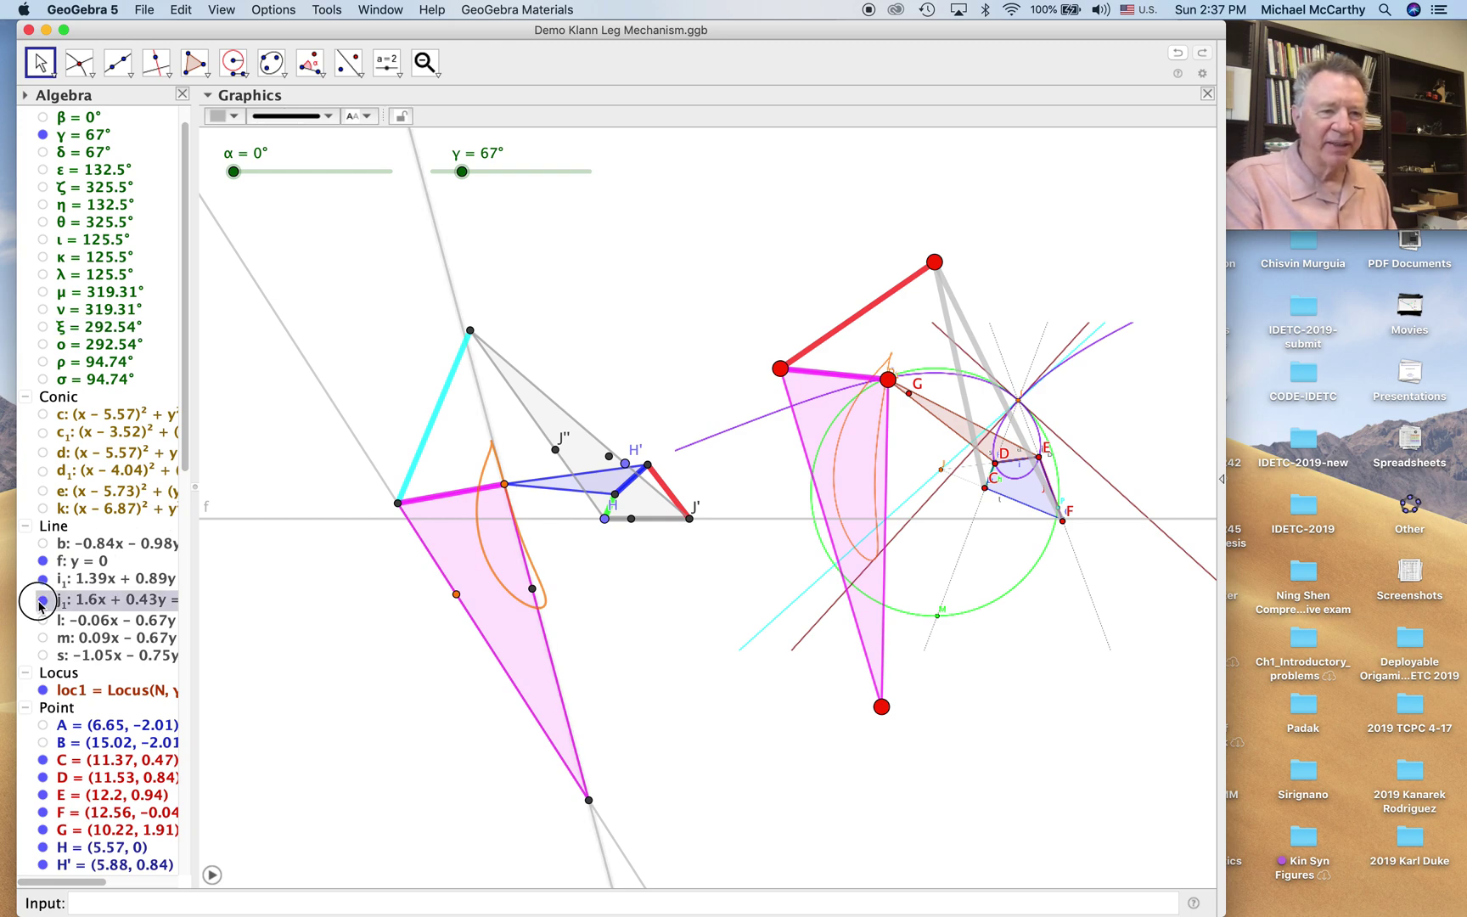
click(43, 581)
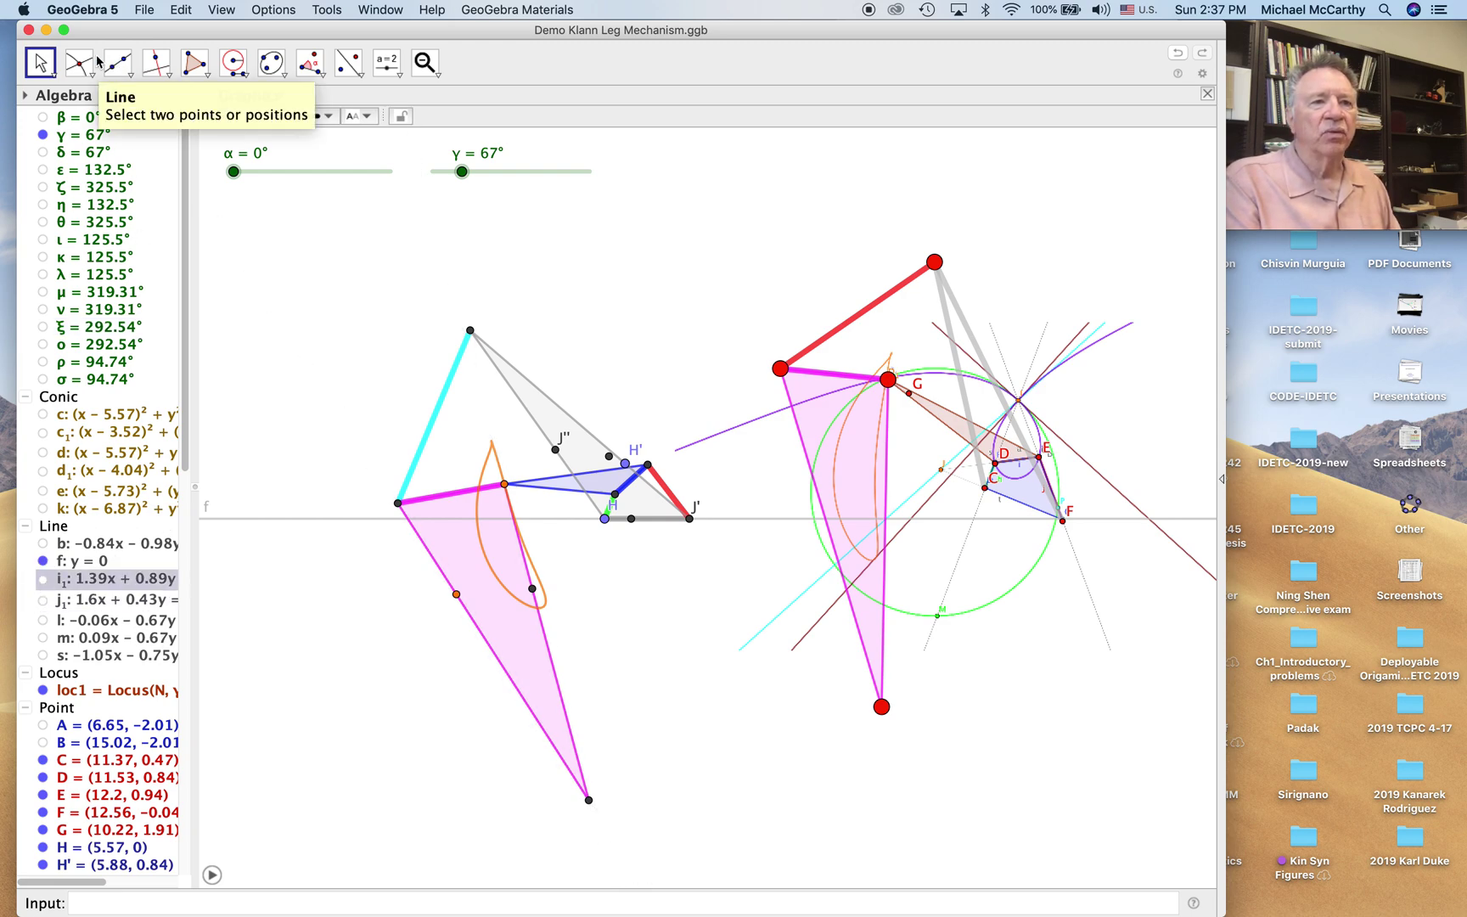
click(456, 594)
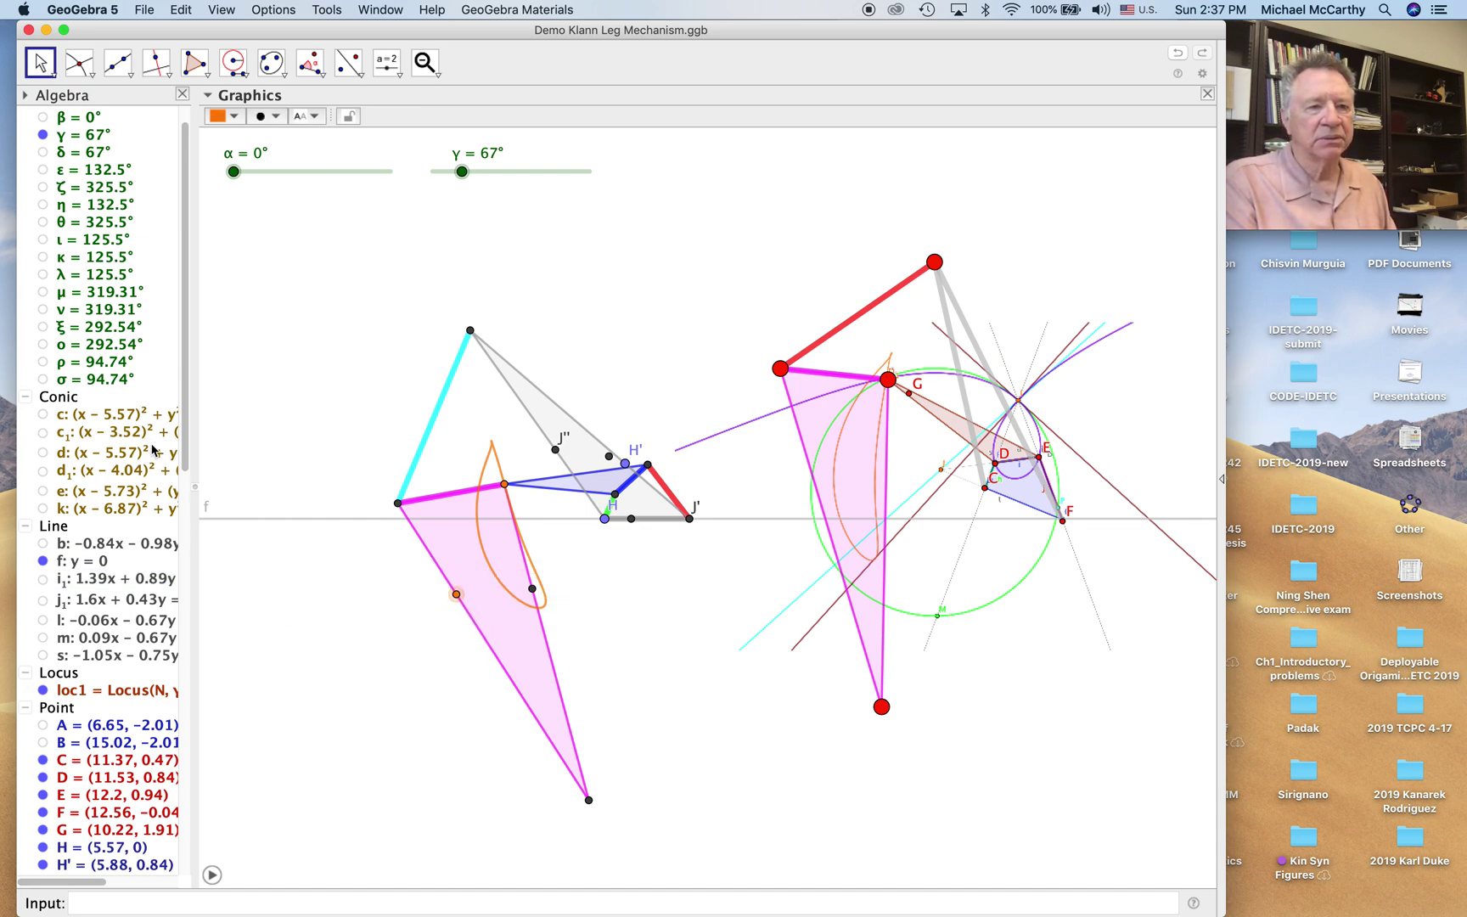
drag(183, 463, 131, 679)
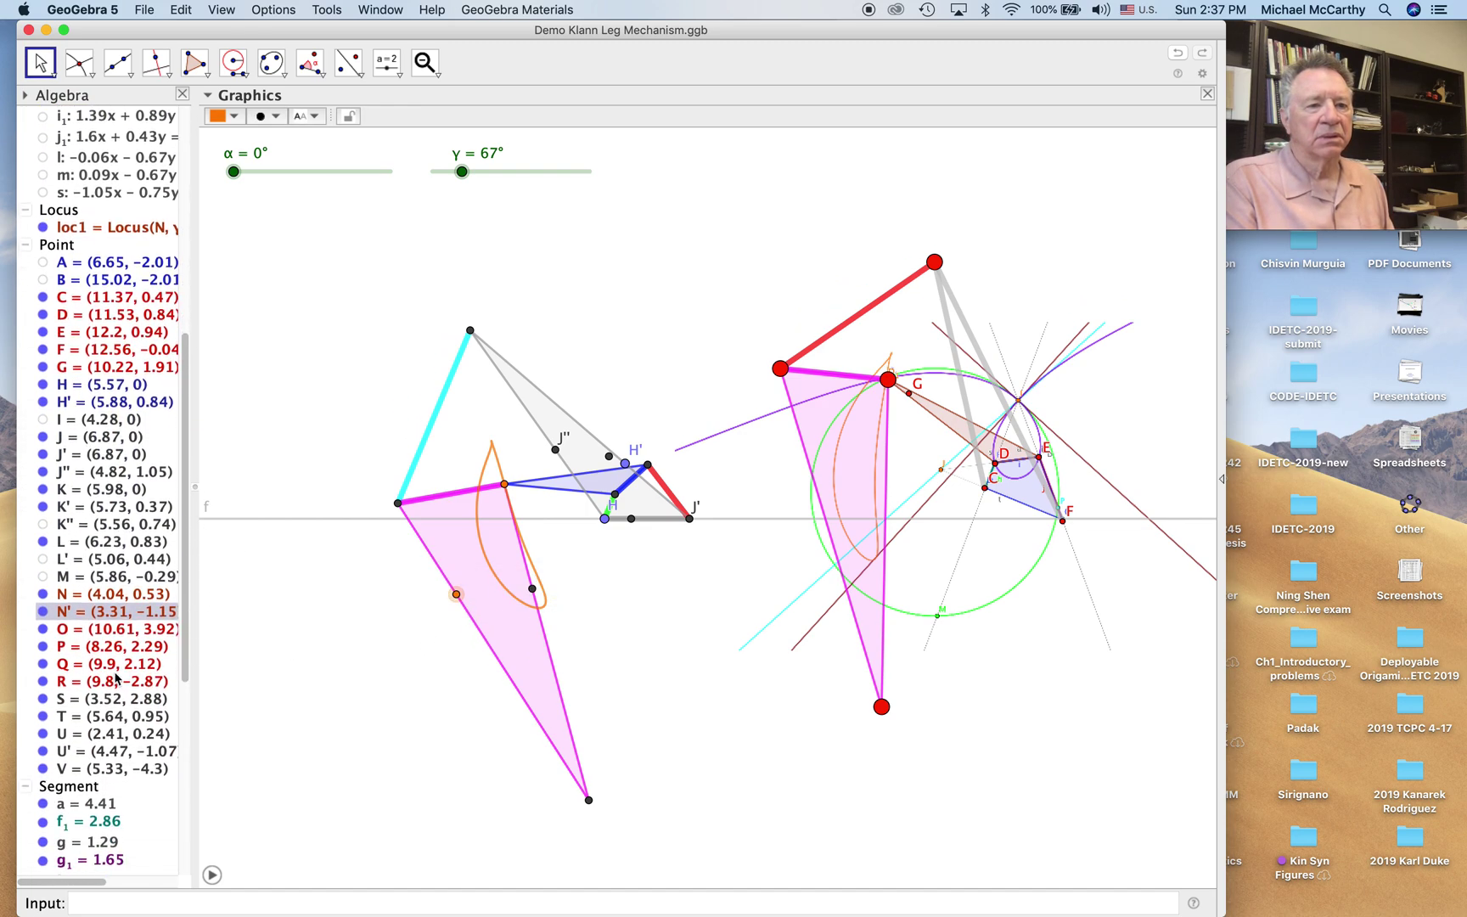
click(42, 611)
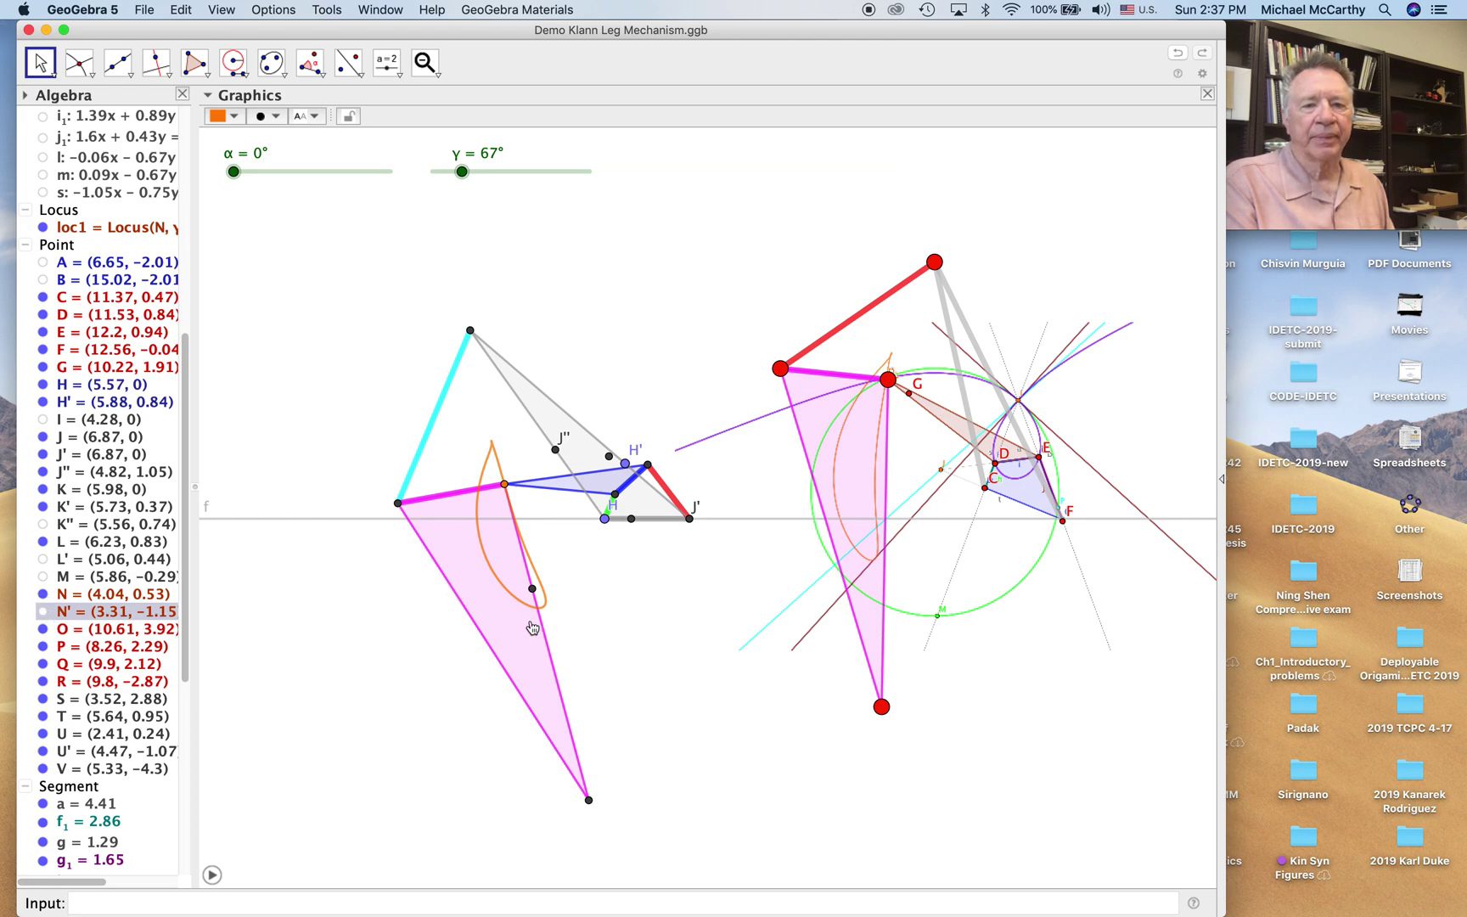
click(533, 588)
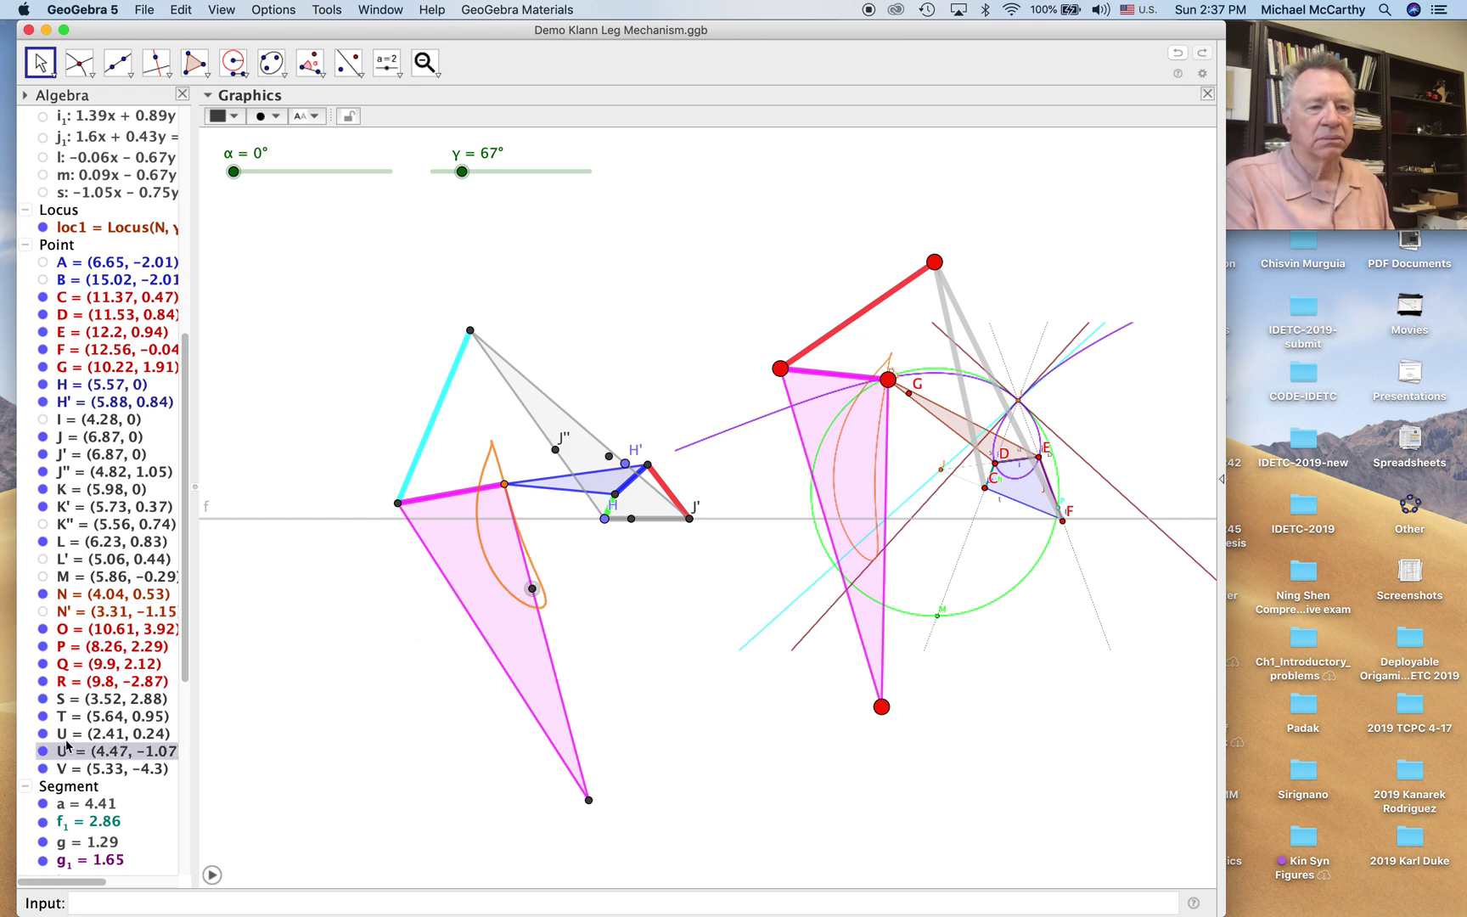
click(41, 751)
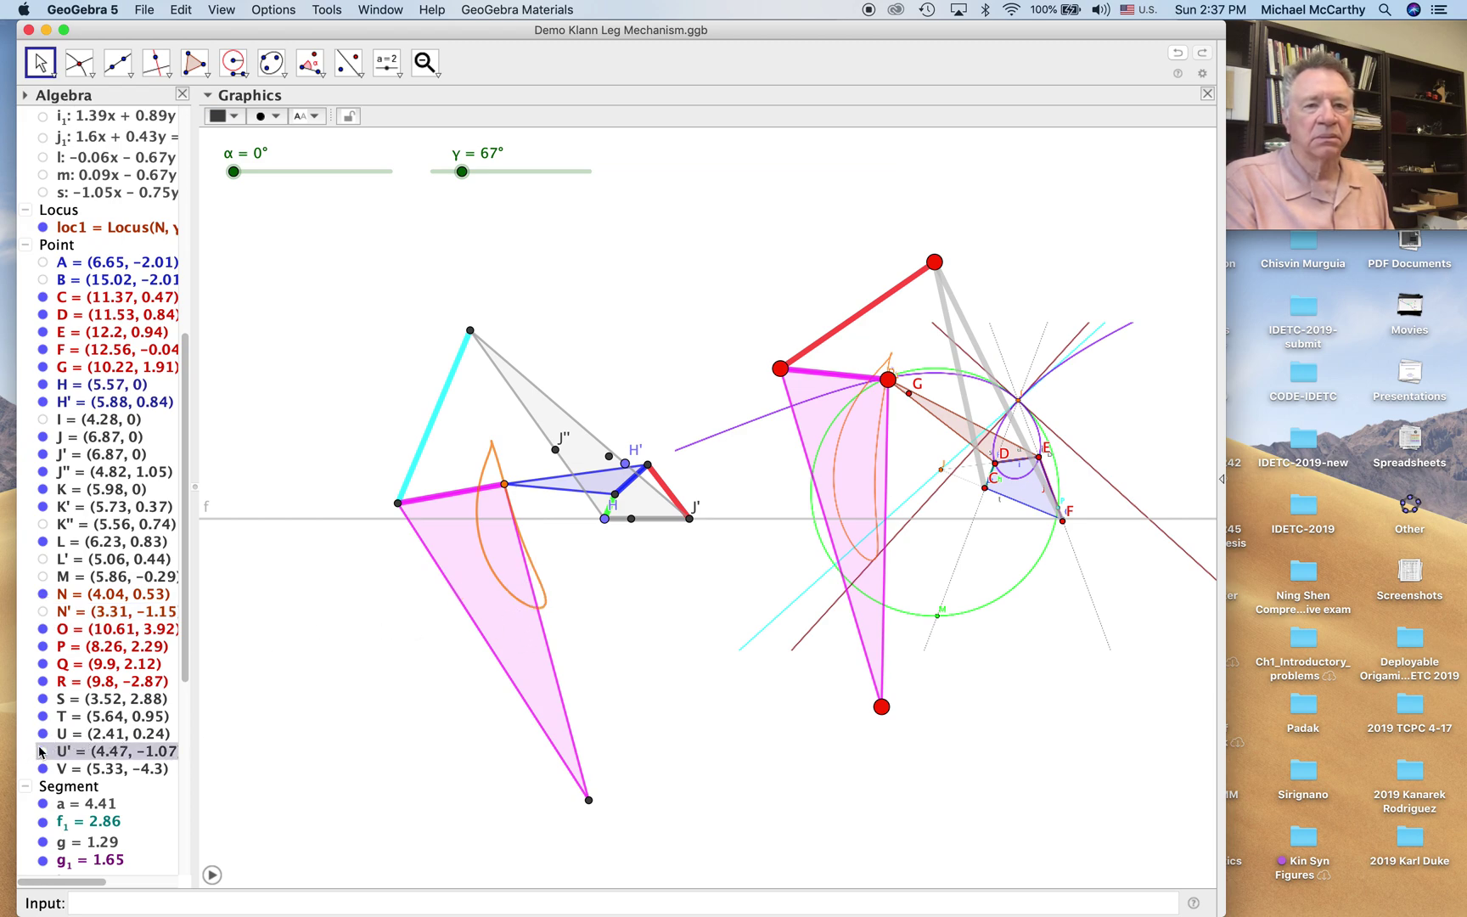
Hide the leftover construction points J'', H' and T inside the gray triangle
click(556, 450)
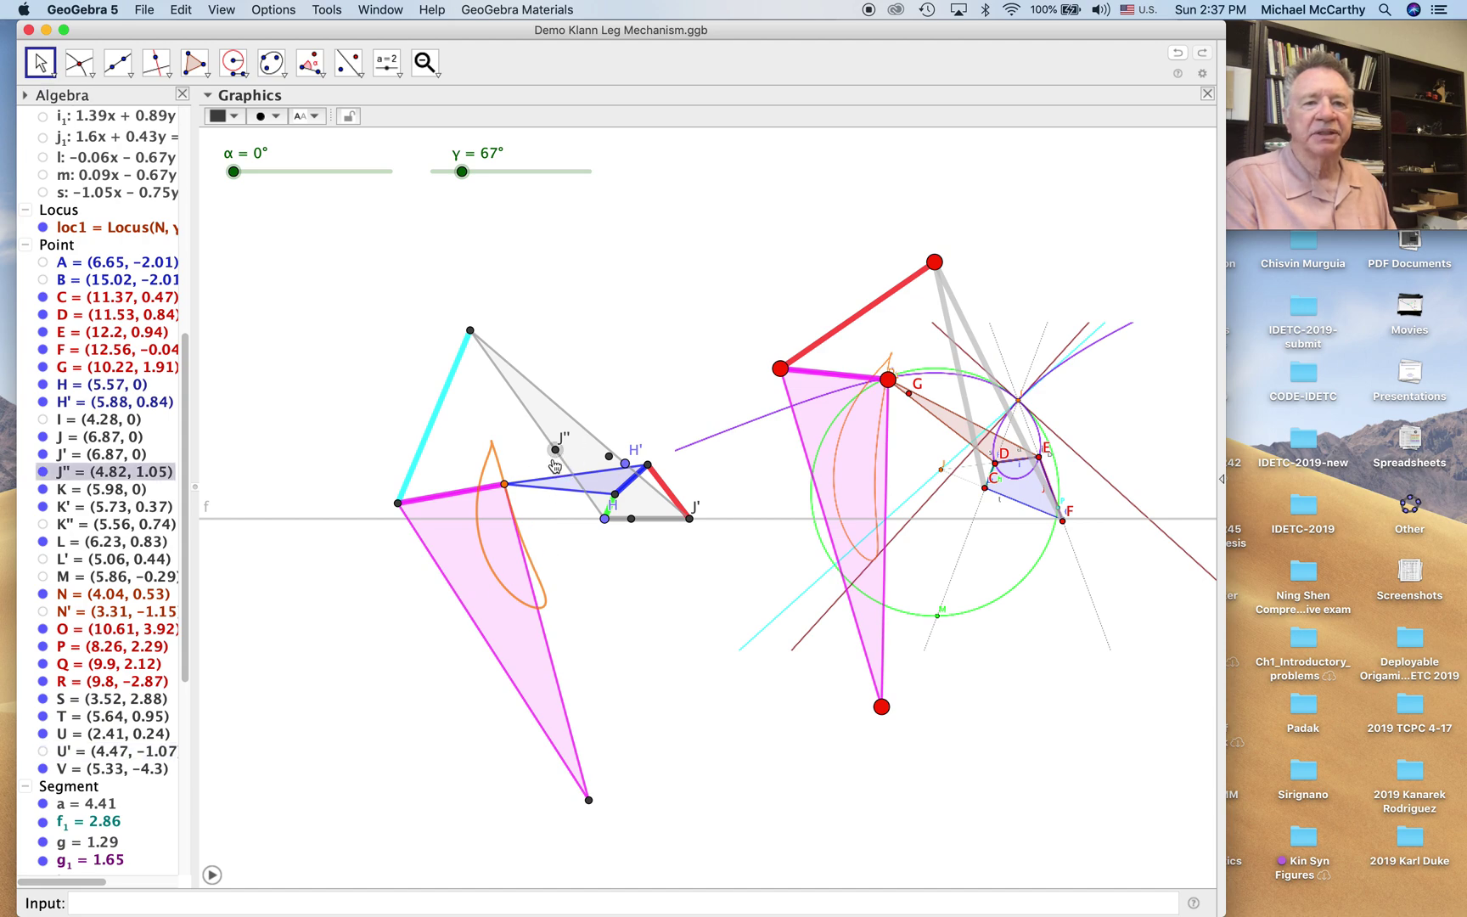
click(43, 474)
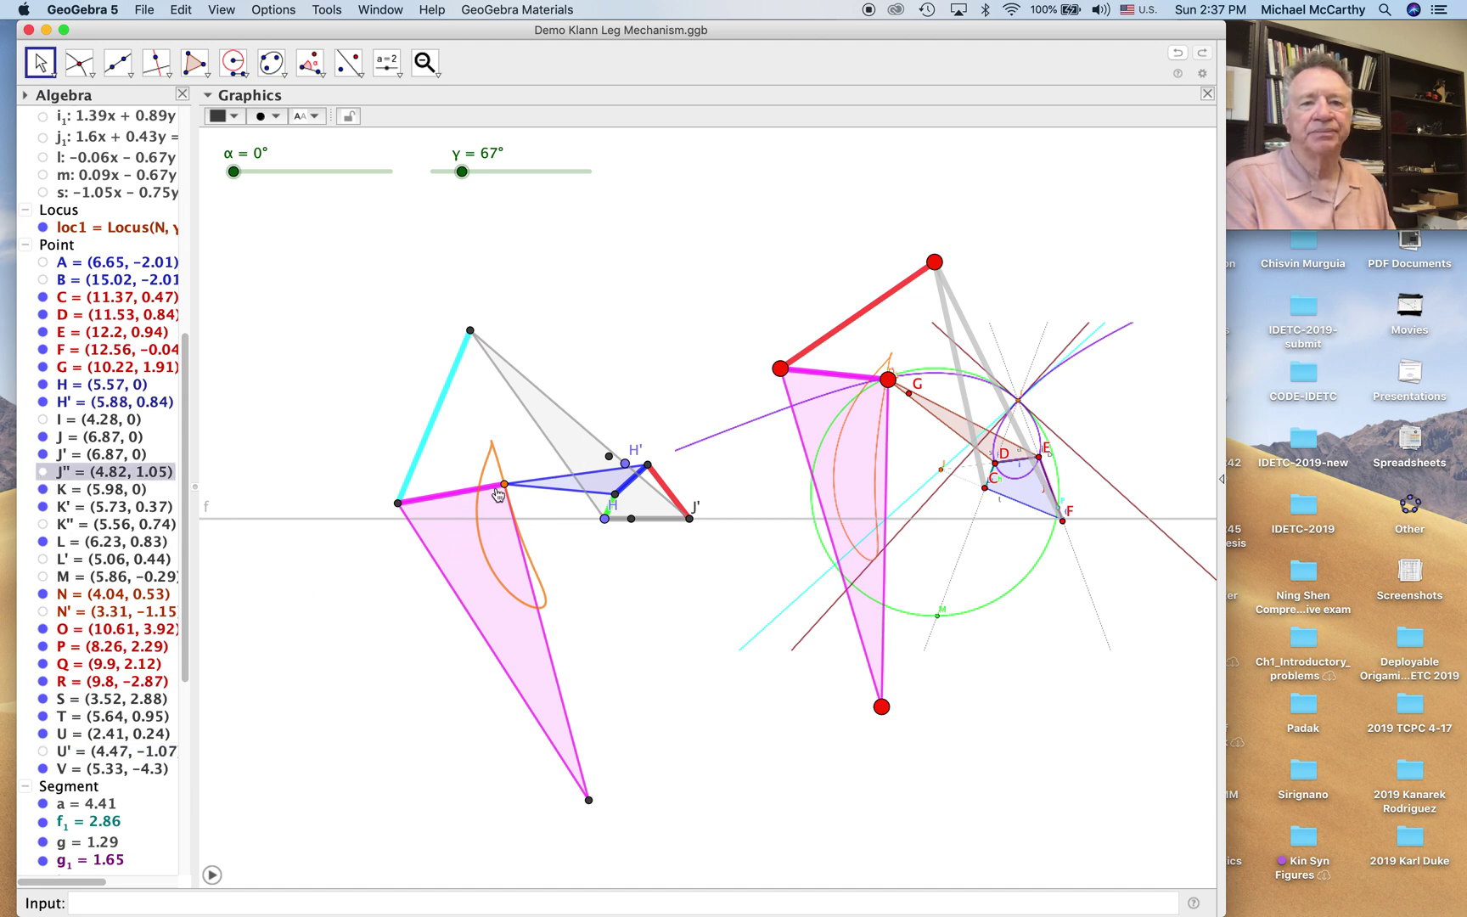
click(624, 465)
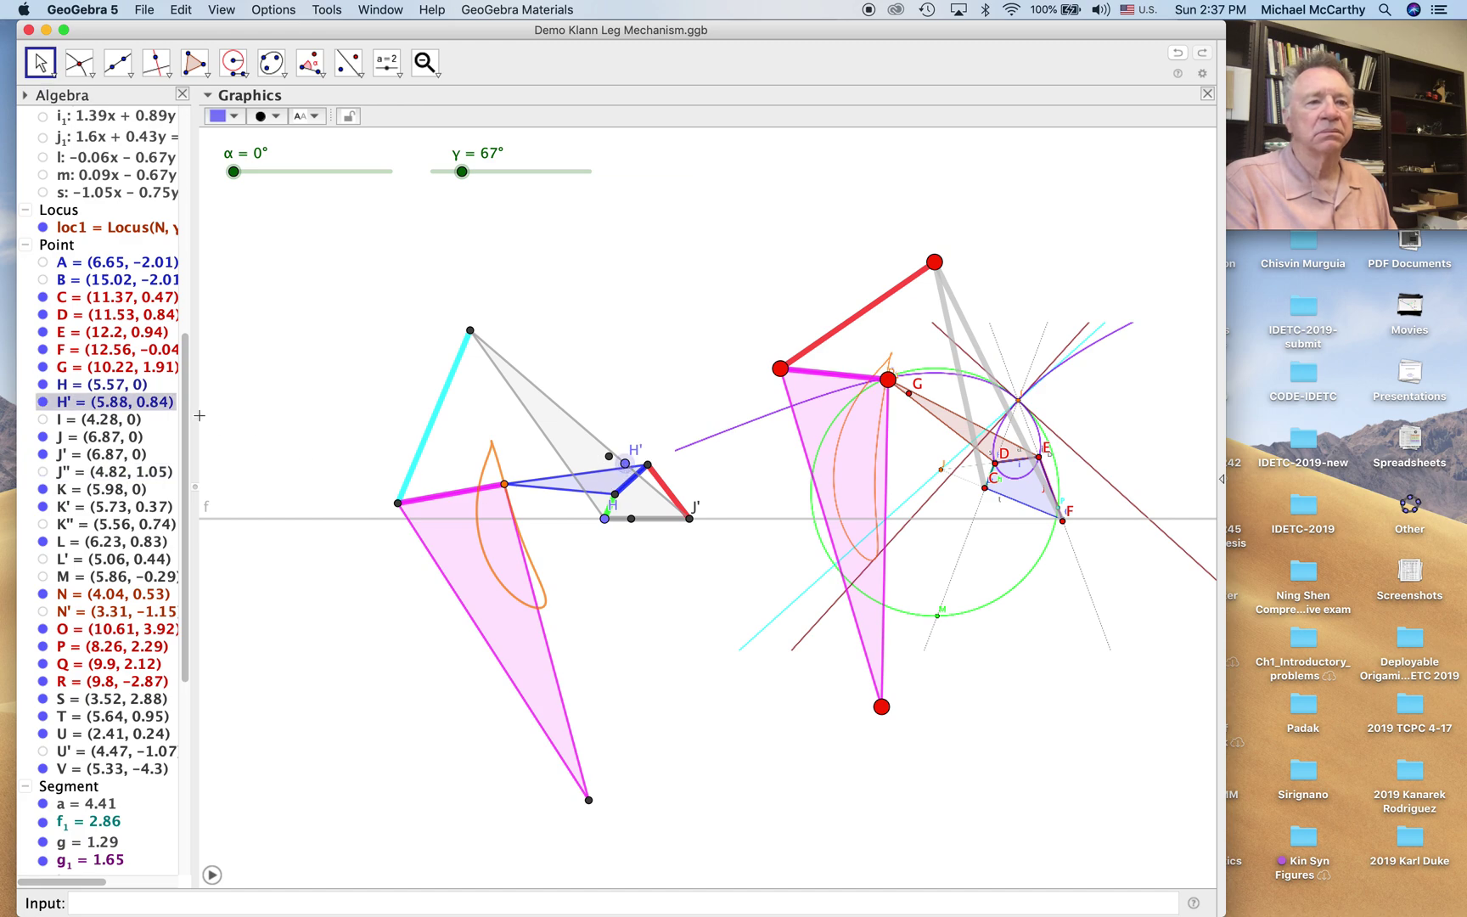
click(42, 401)
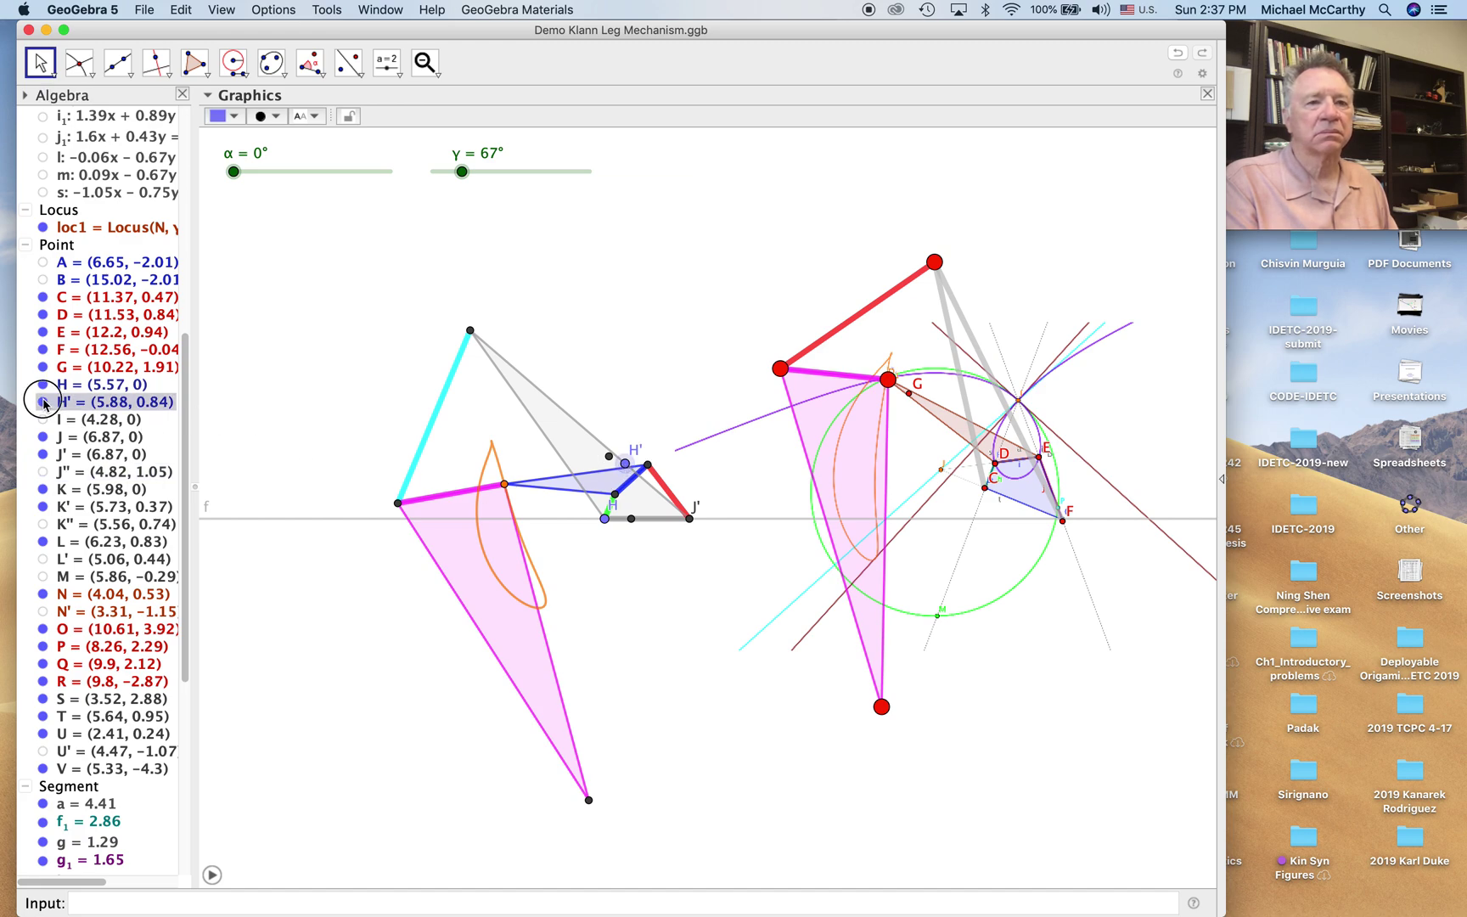
click(608, 457)
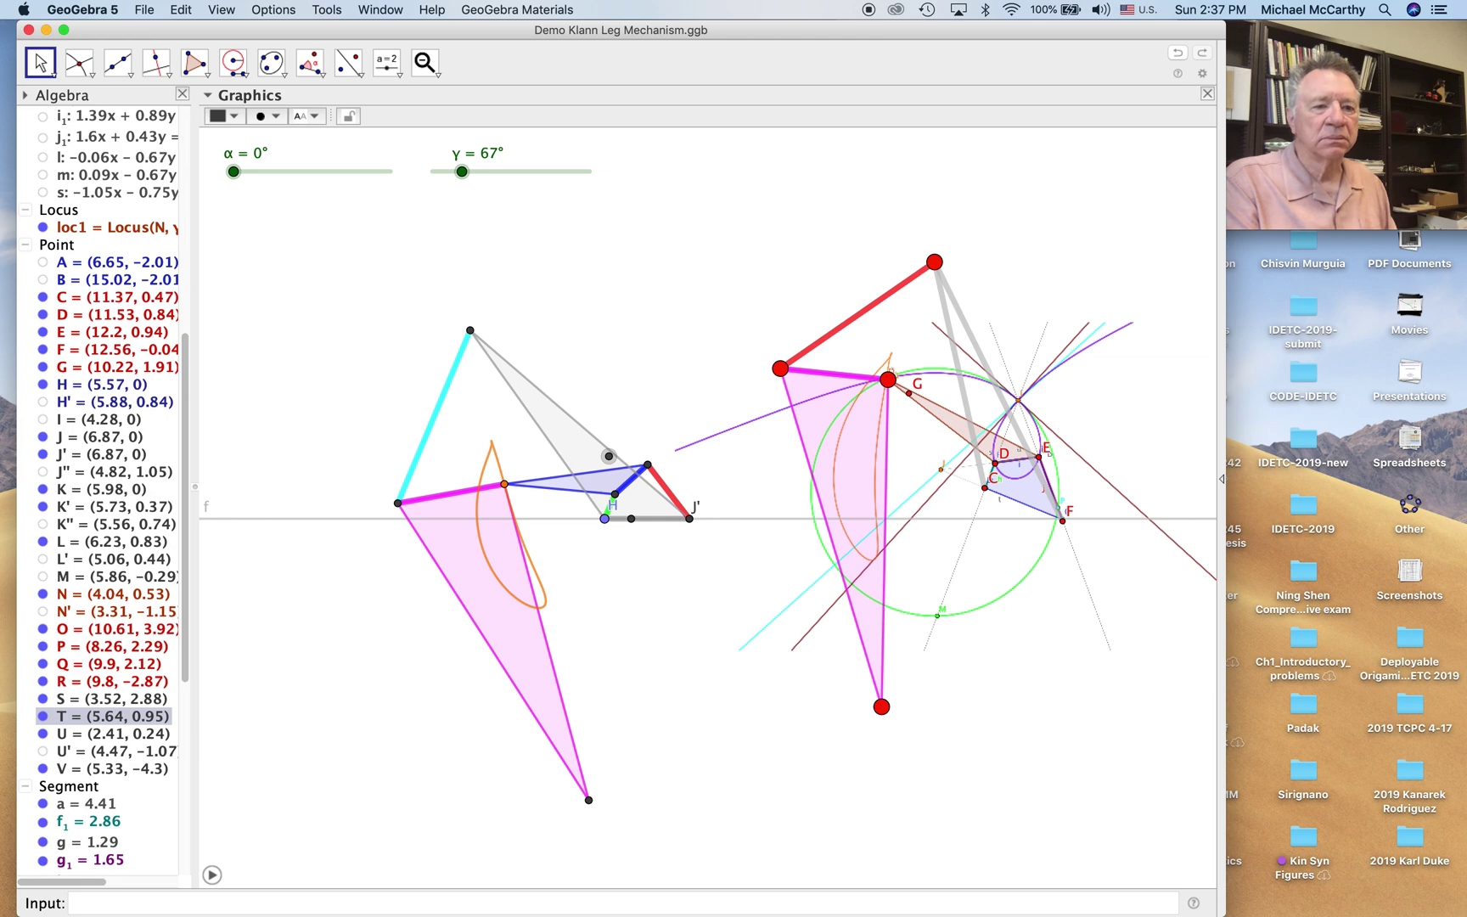
click(42, 716)
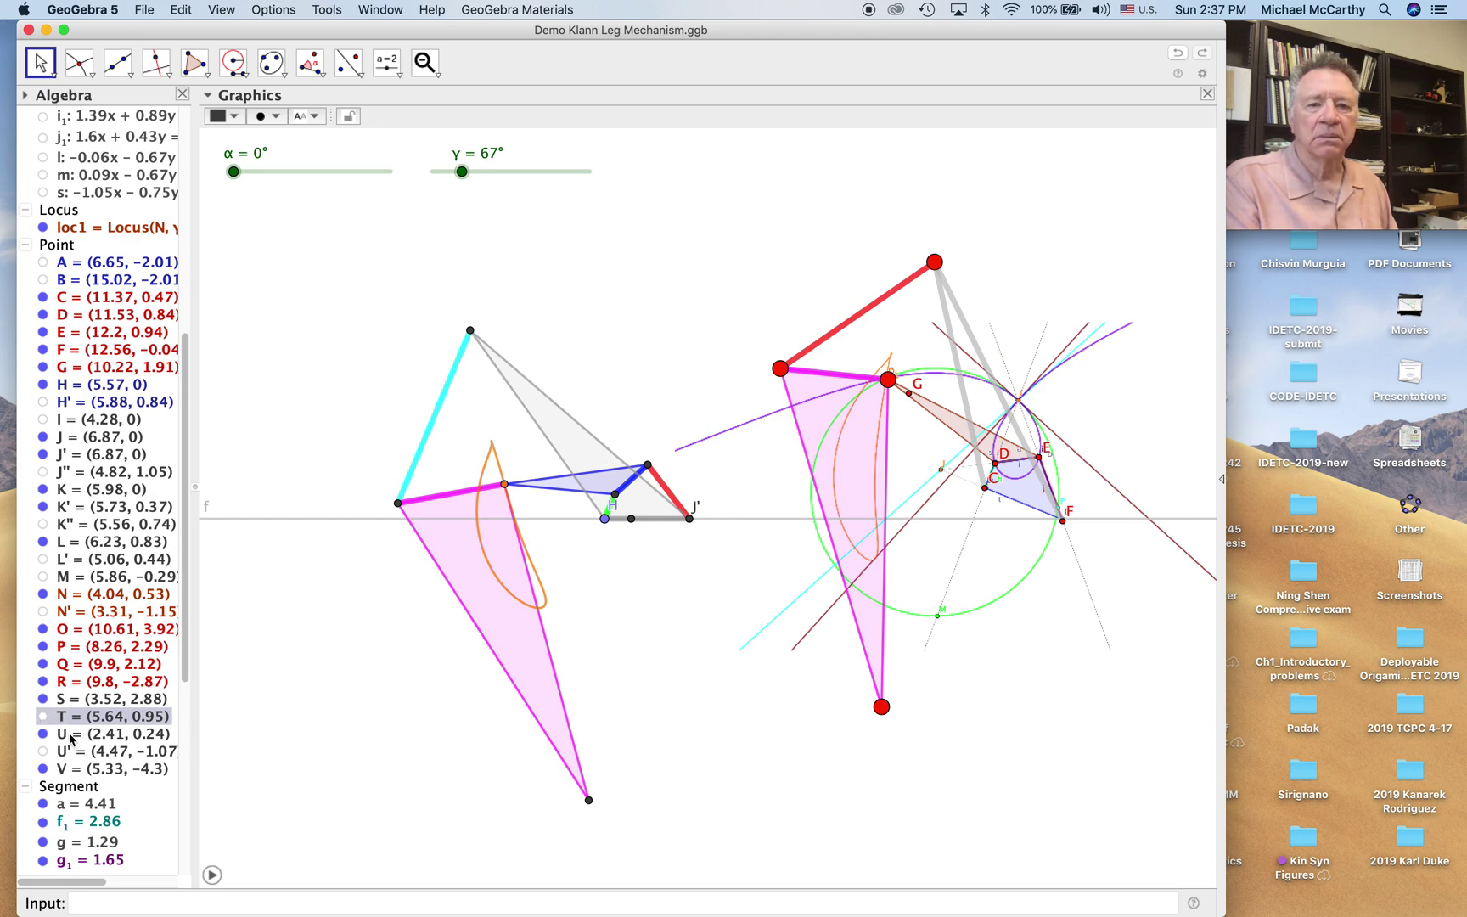
Color the leg's foot point V orange
click(589, 800)
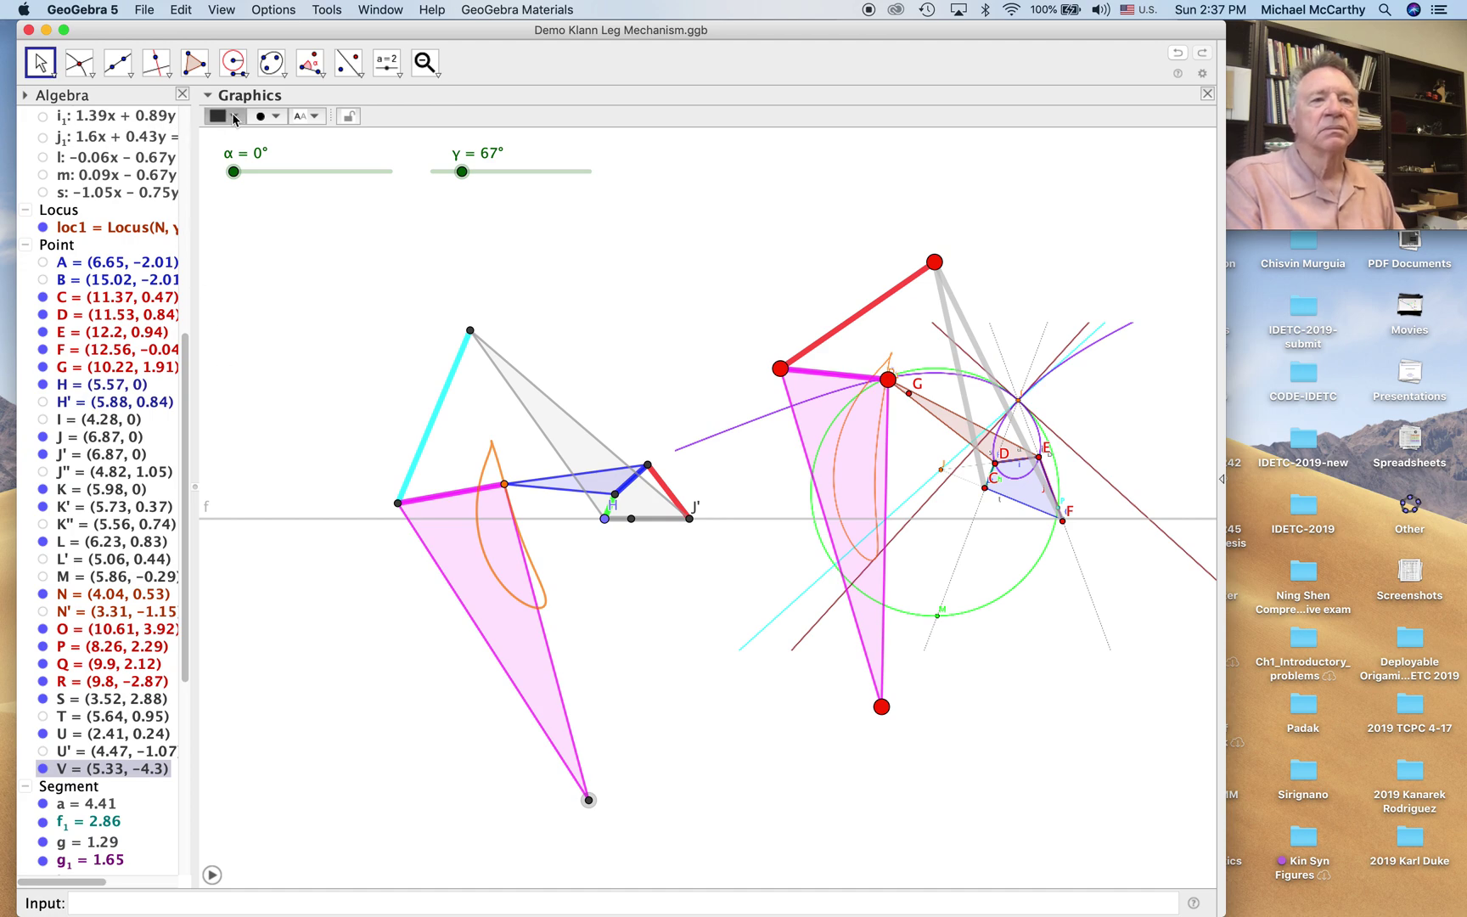
click(235, 120)
click(235, 135)
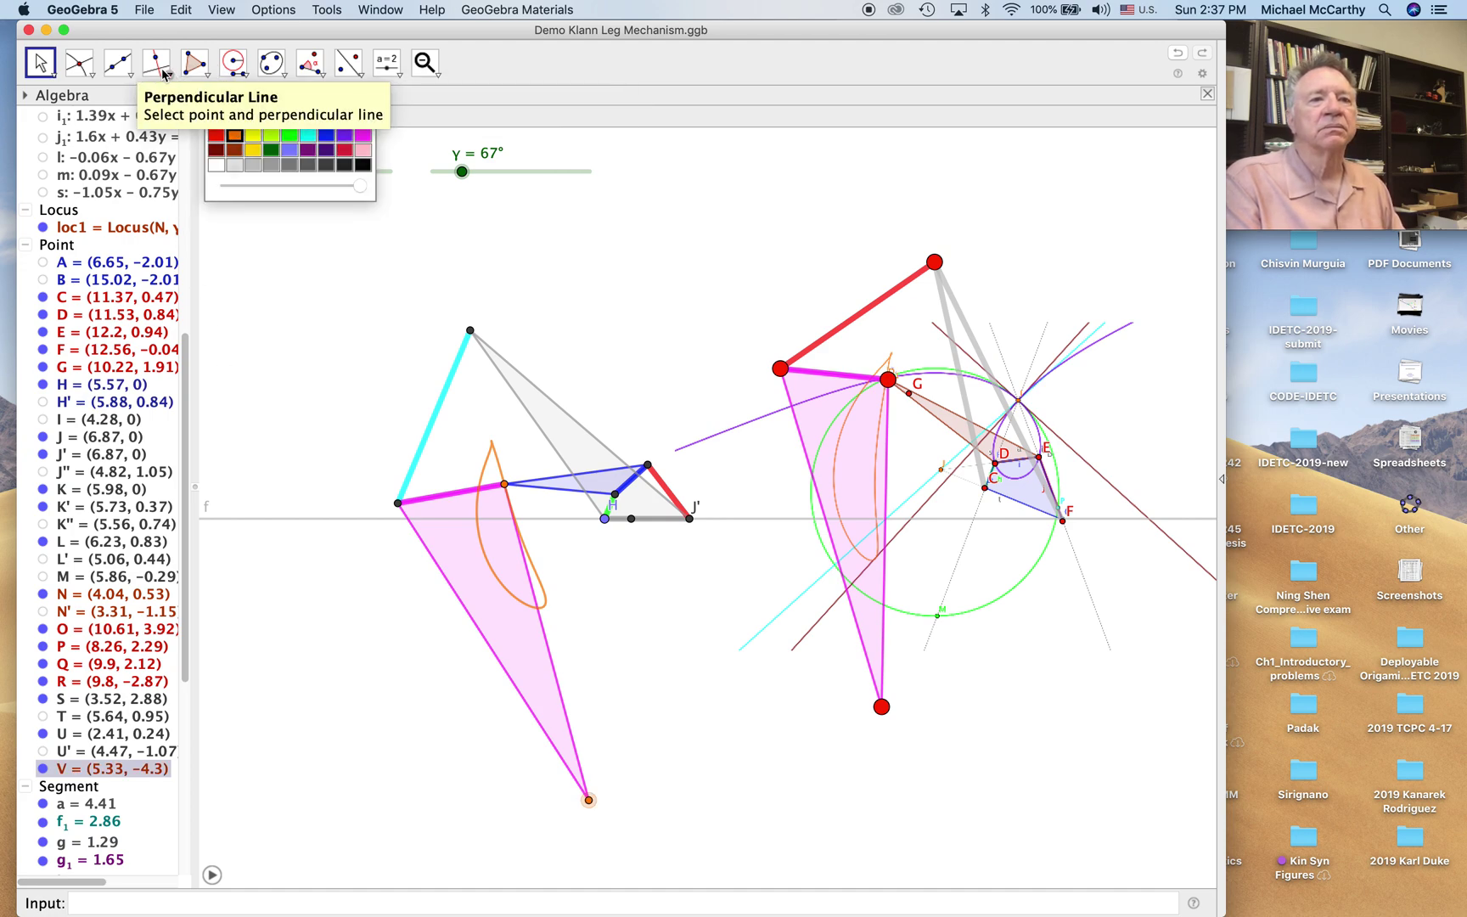
Create the locus of foot point V driven by the γ slider
click(166, 73)
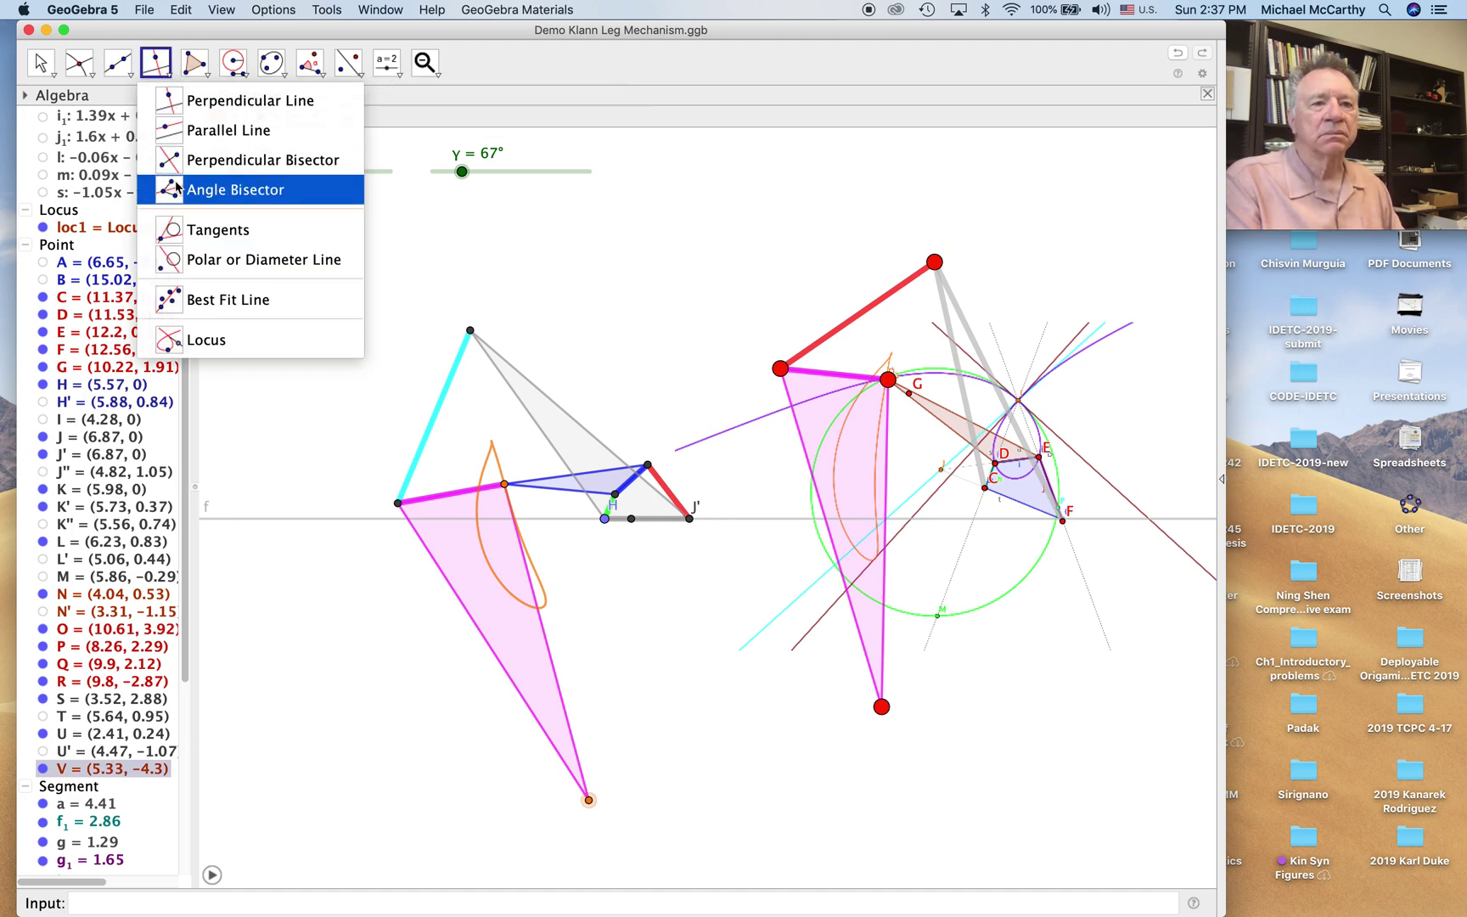
click(167, 340)
click(588, 801)
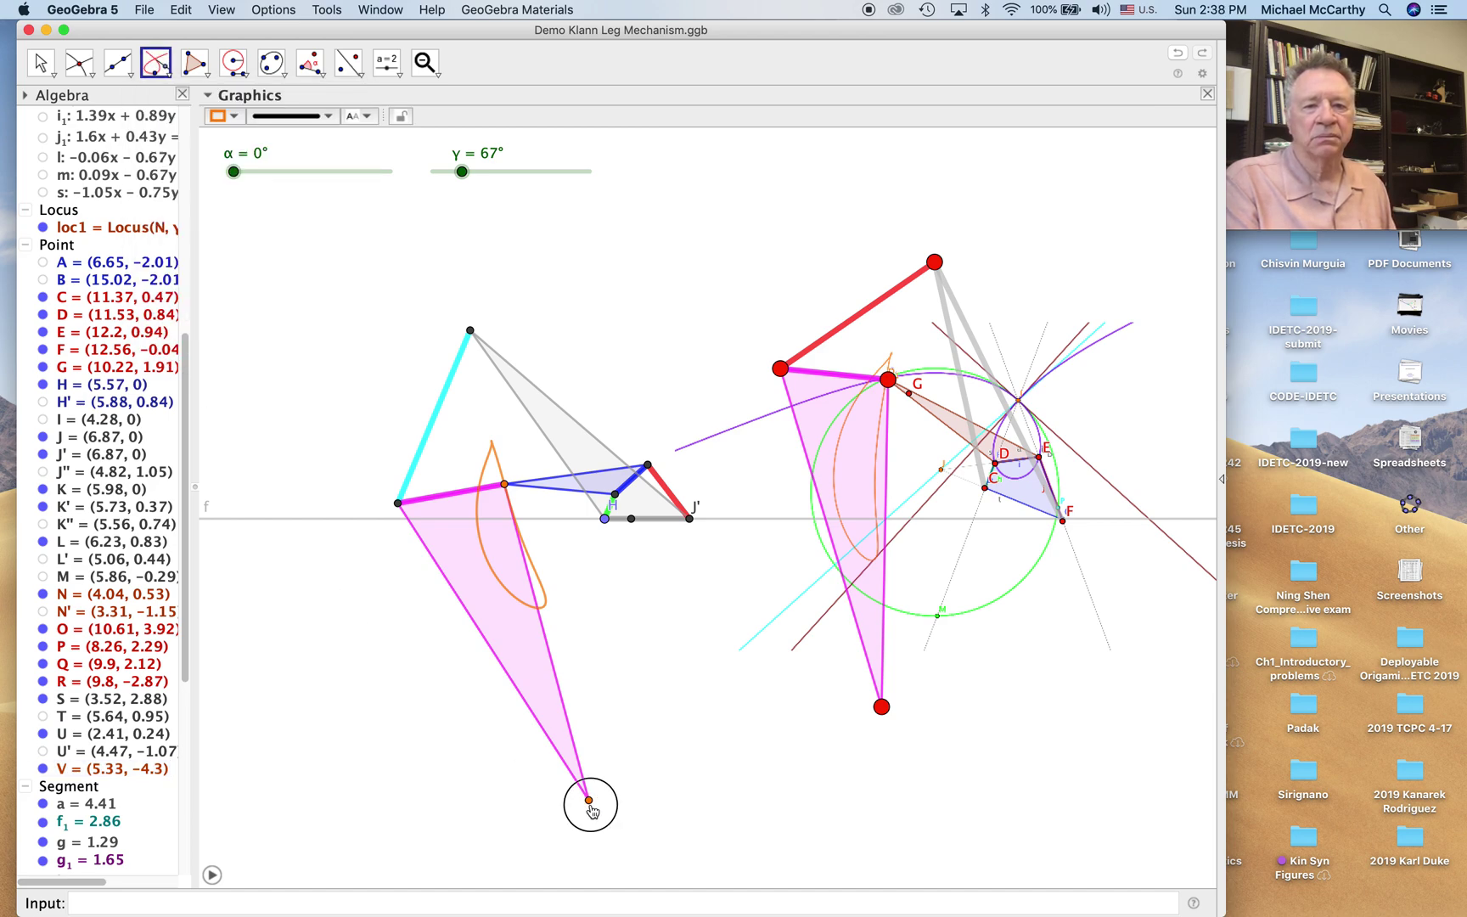
click(537, 173)
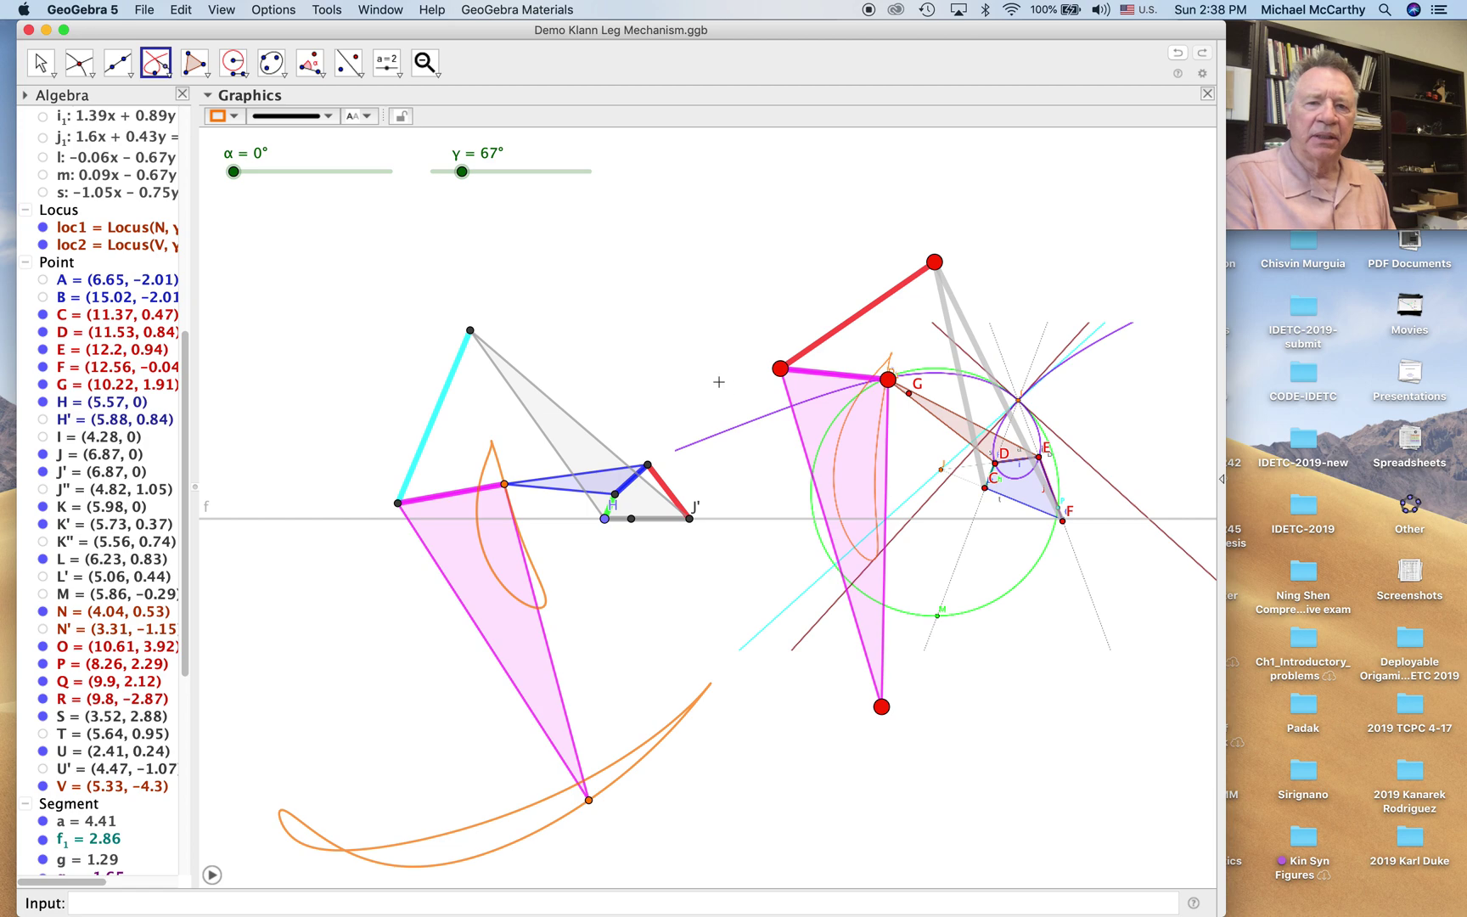
Move the red joint P at the design linkage's left end to about (7.25, 2.88)
click(781, 370)
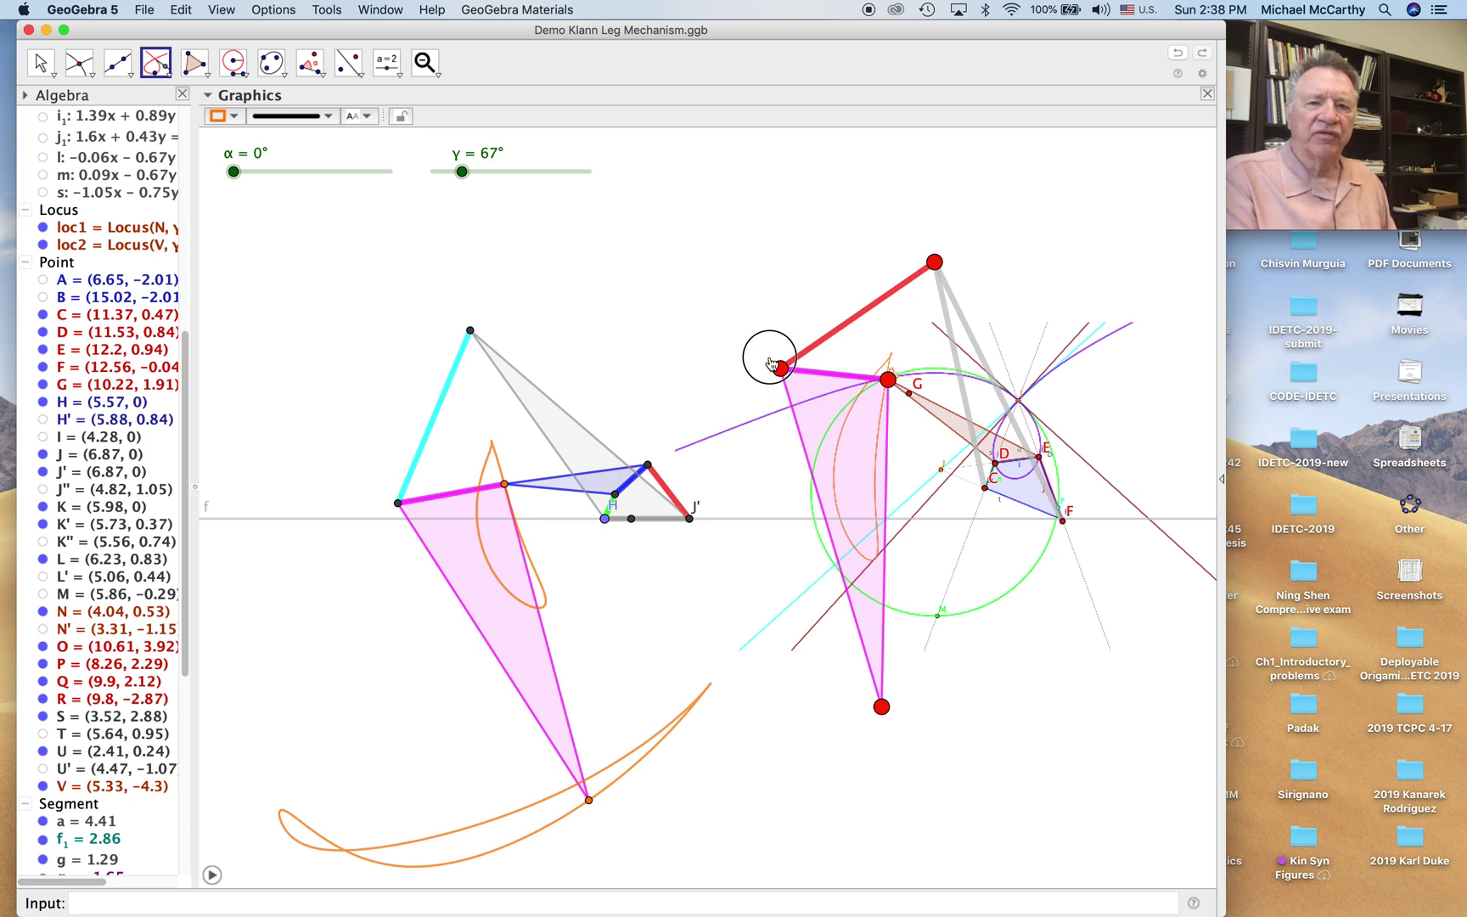
click(40, 62)
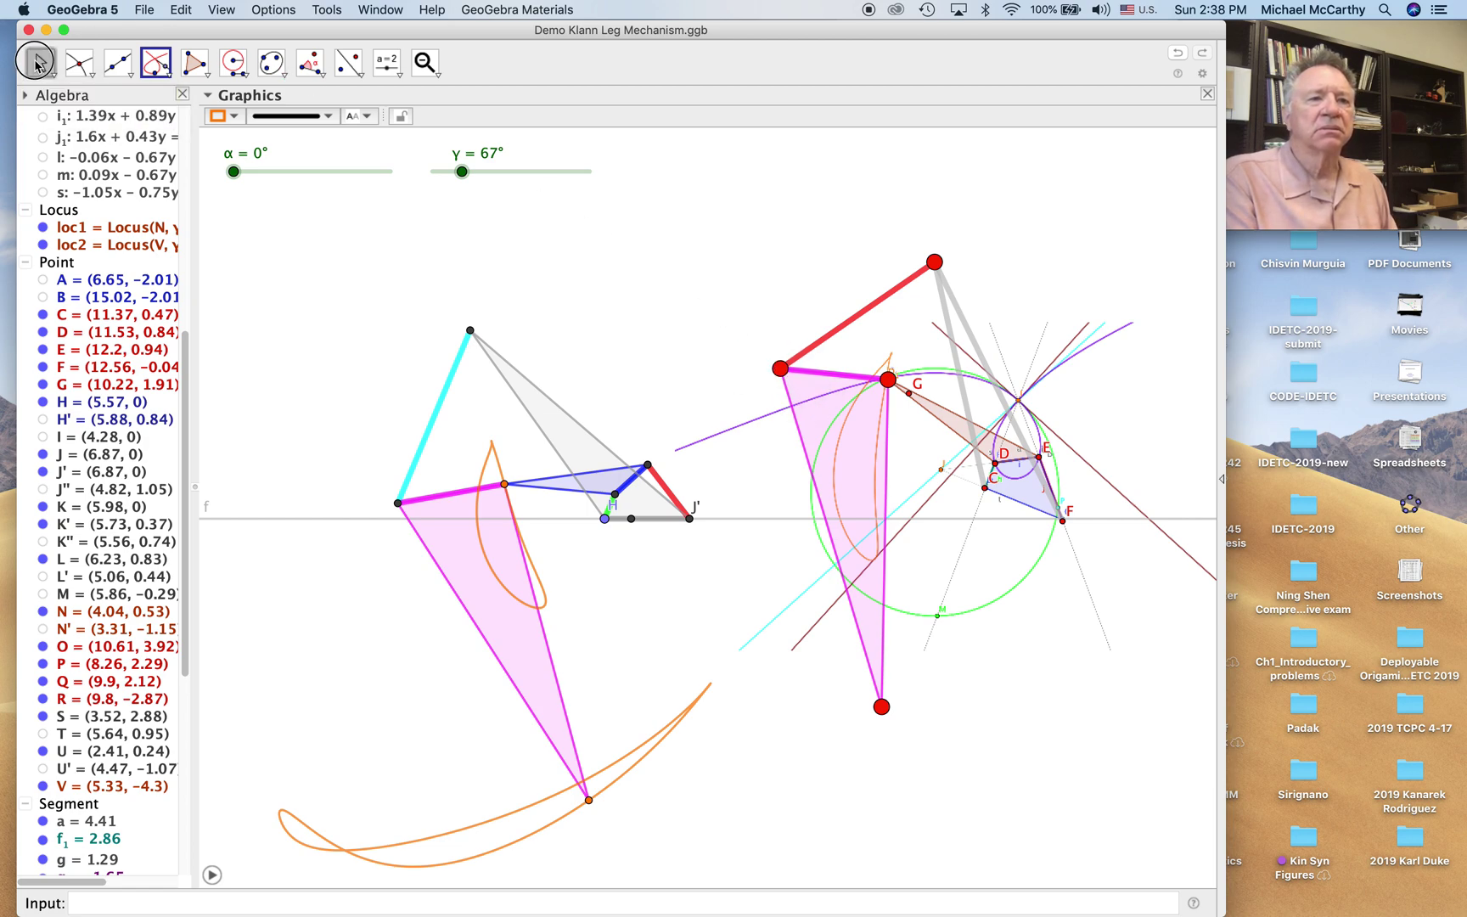
drag(776, 374, 714, 330)
click(566, 377)
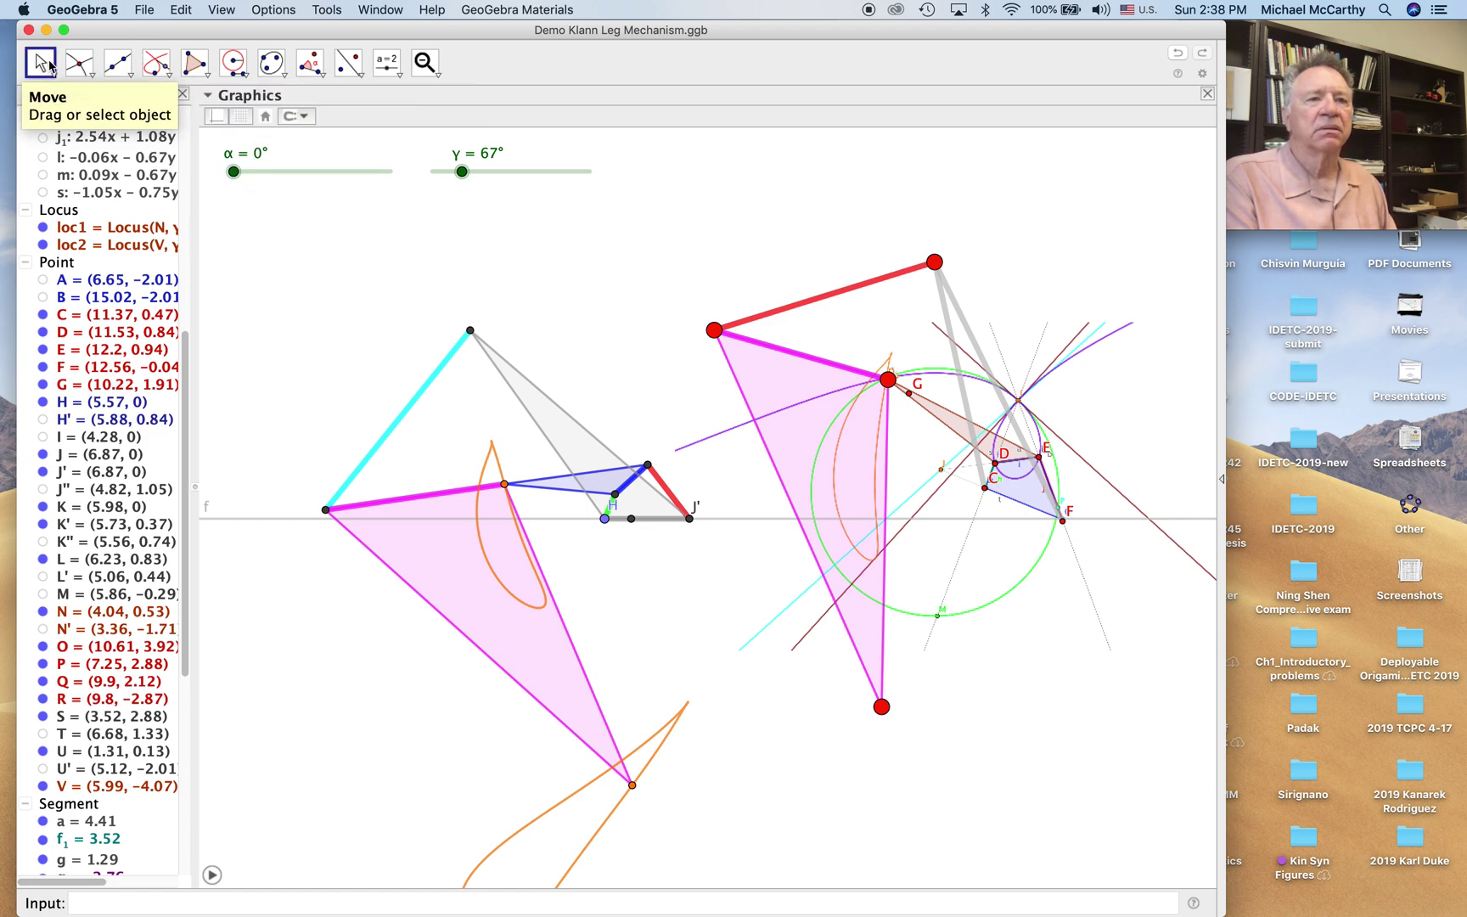
Rotate the leg by setting the α slider to 308°
click(424, 62)
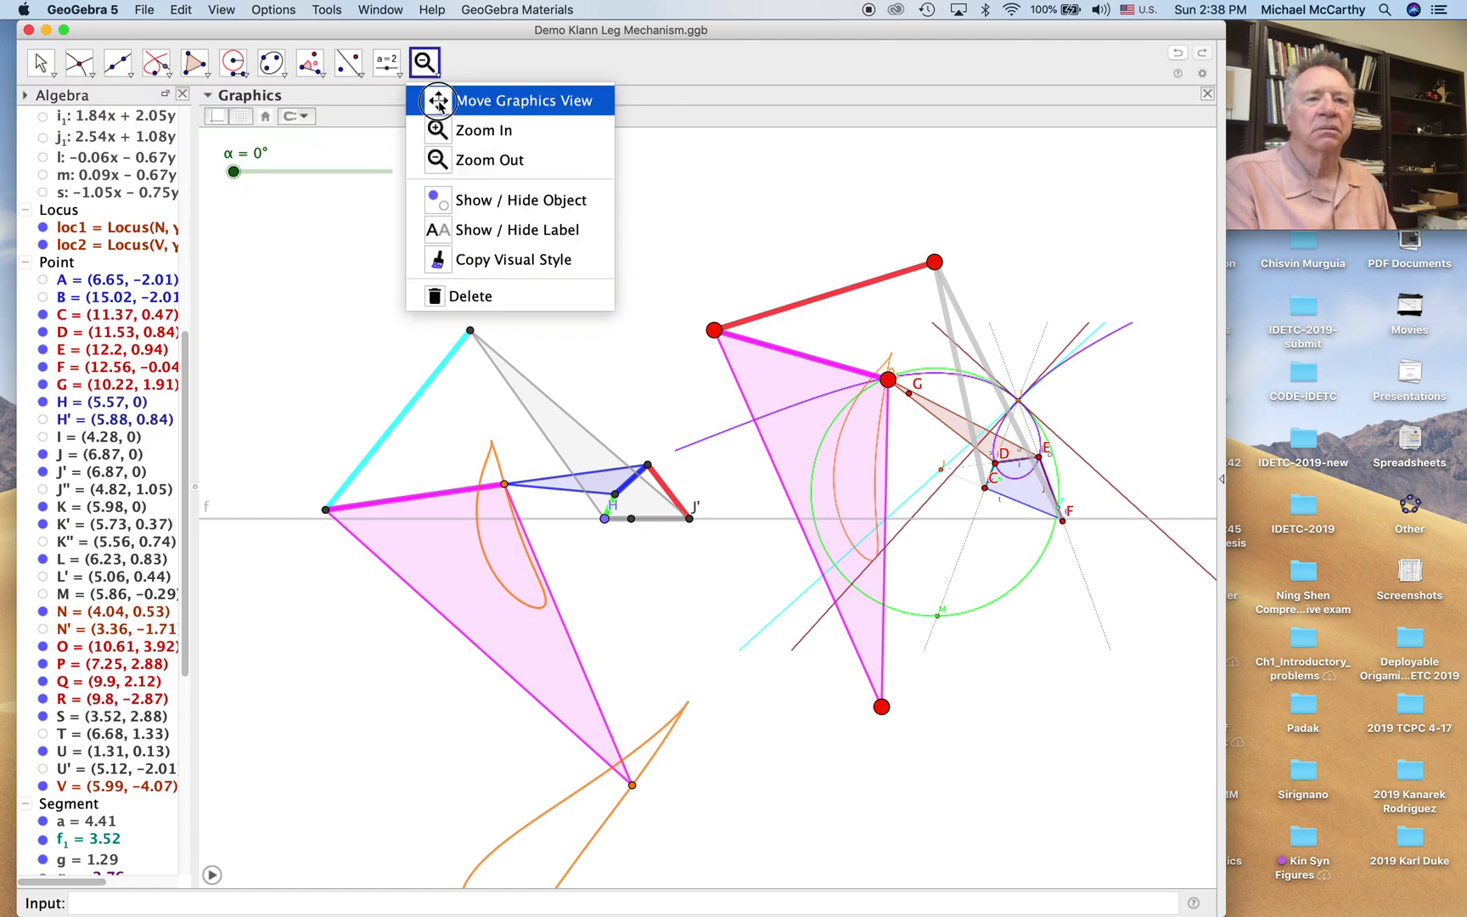
click(437, 98)
drag(589, 295, 593, 223)
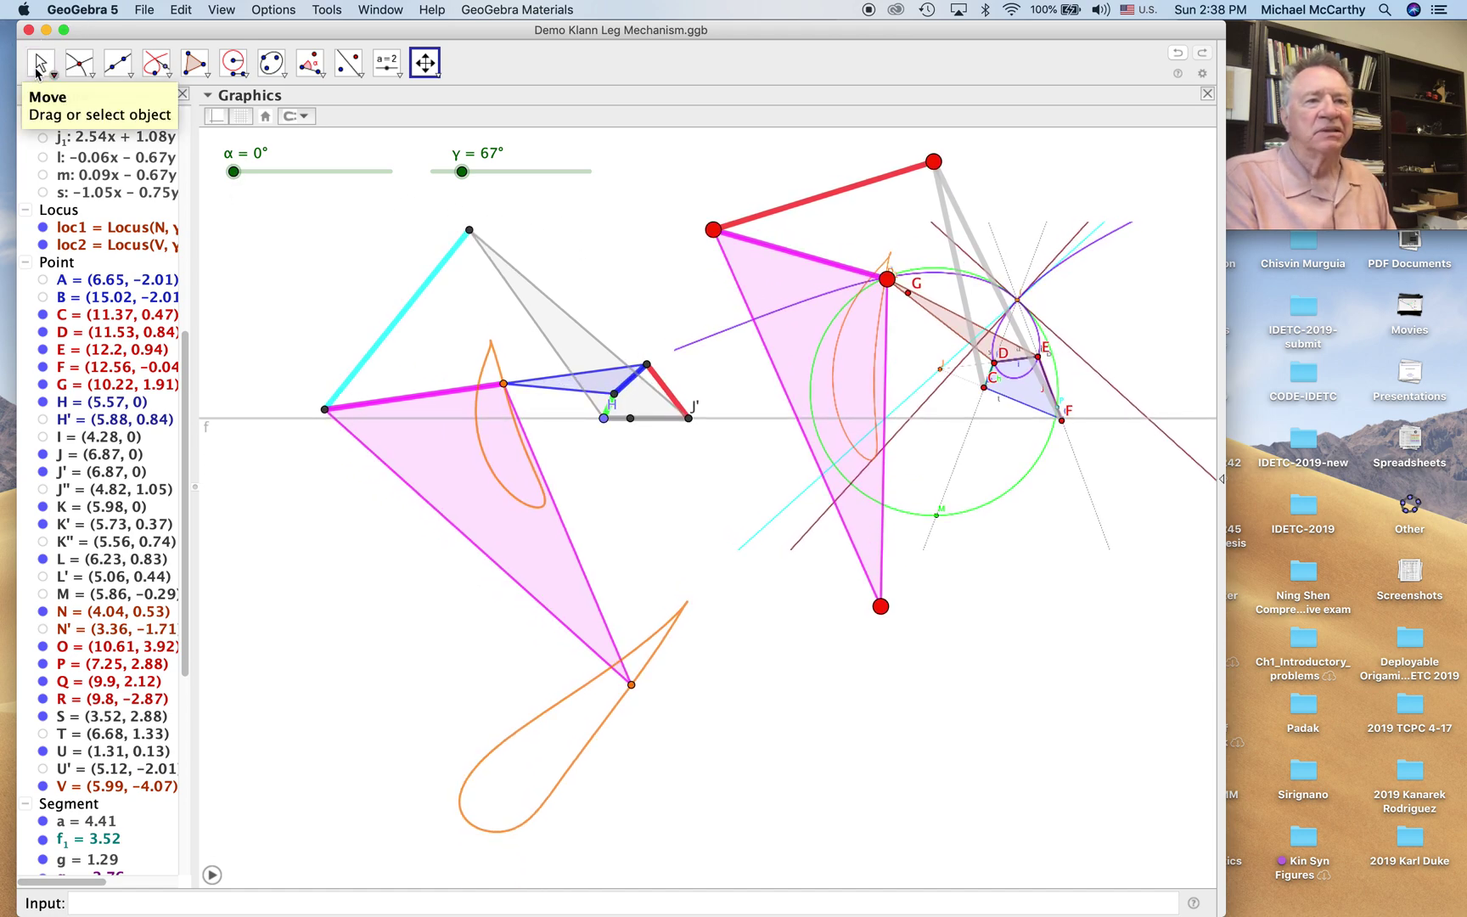
click(38, 63)
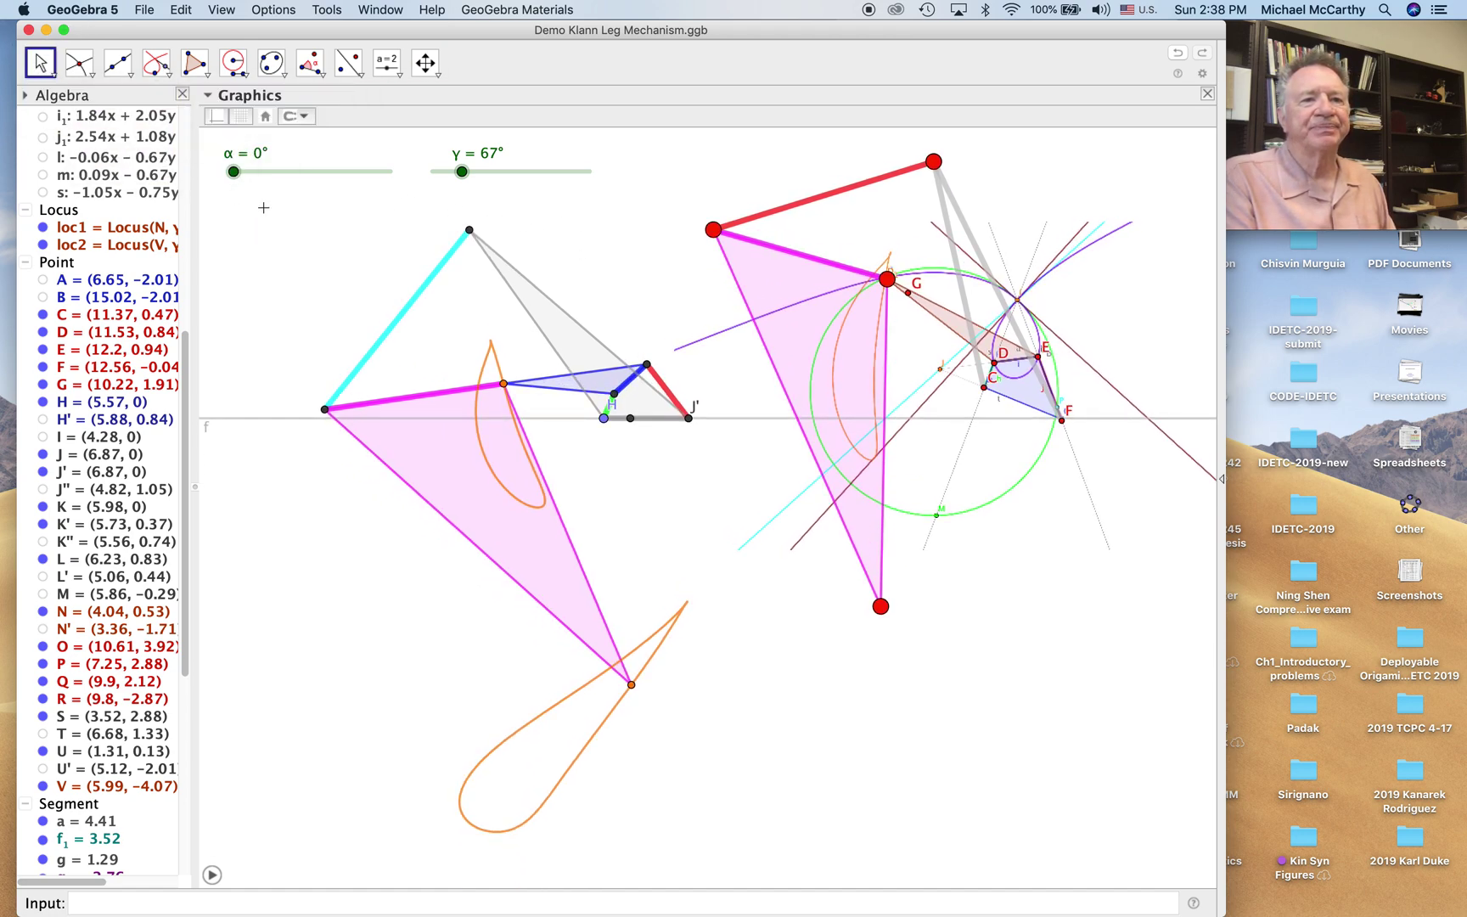
drag(234, 176, 370, 211)
click(338, 254)
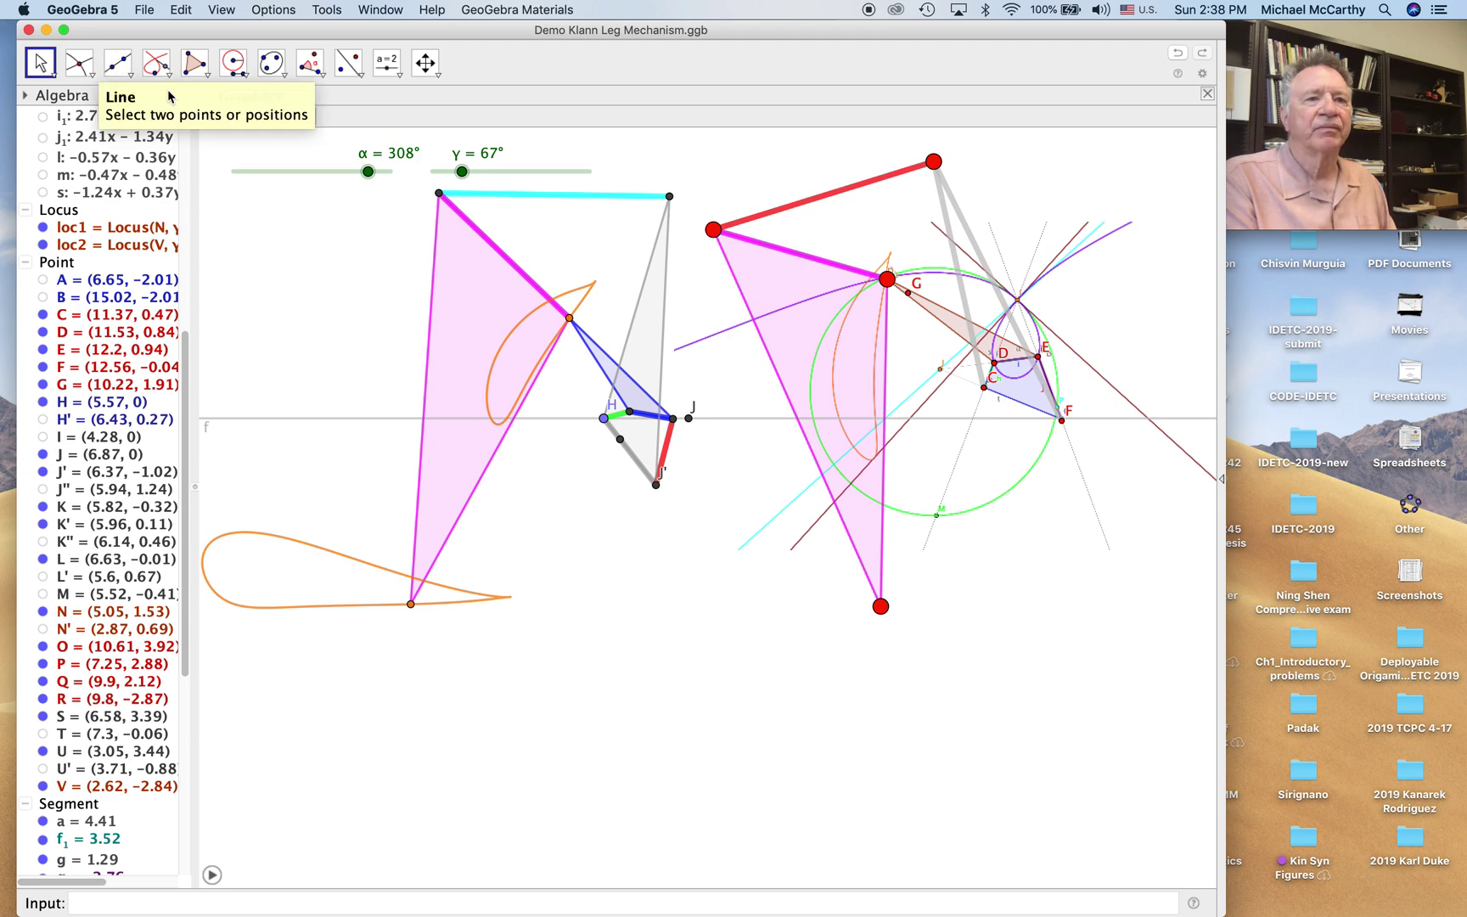
Create a ground line parallel to the horizontal line f through a new point at about (13.62, −3.05)
click(156, 62)
click(171, 132)
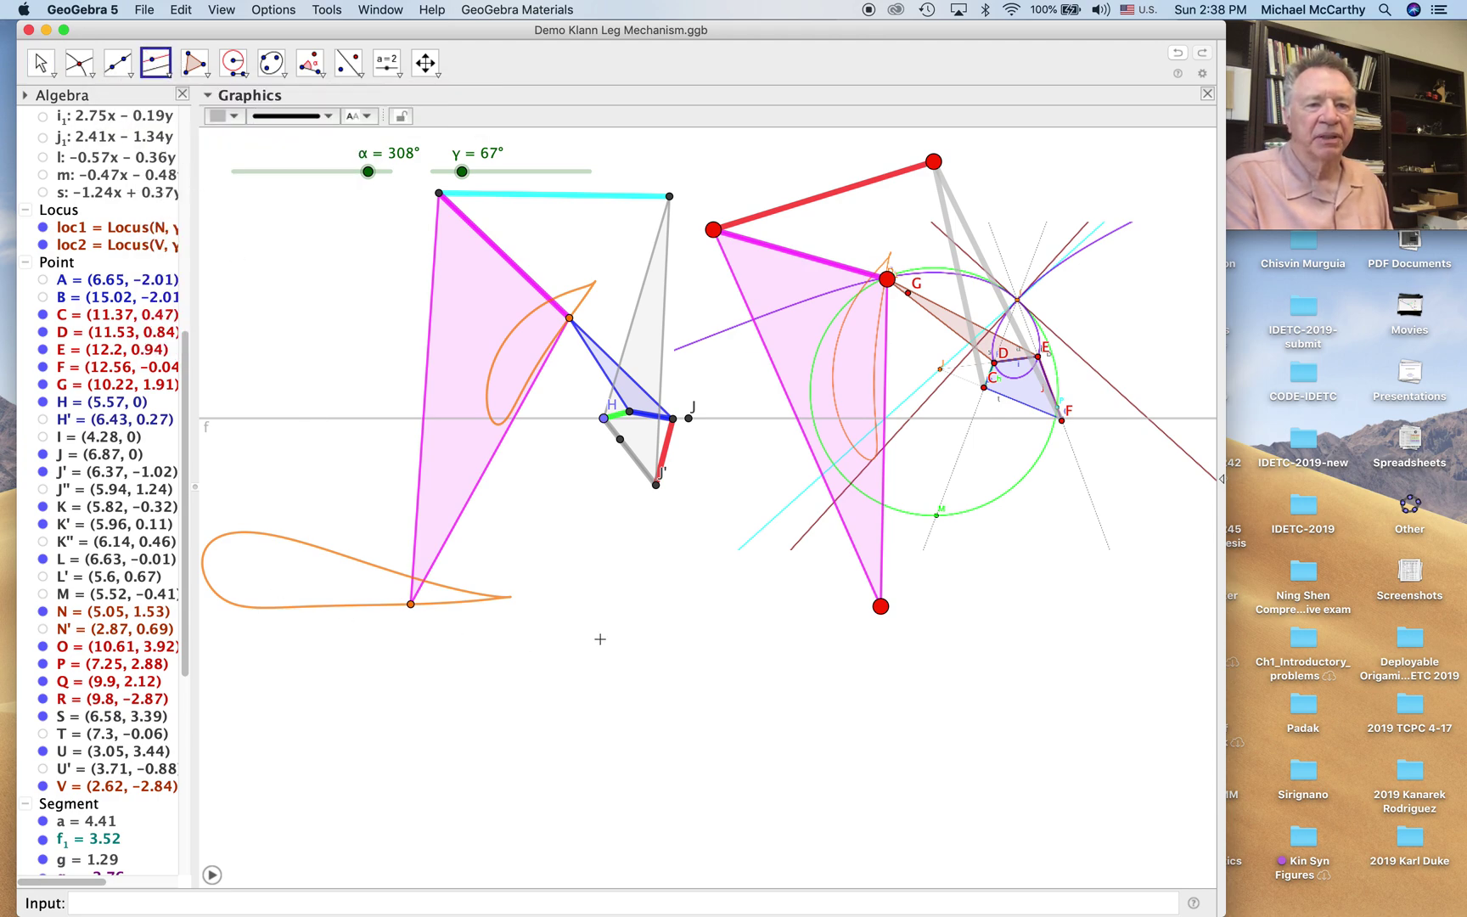
click(1129, 618)
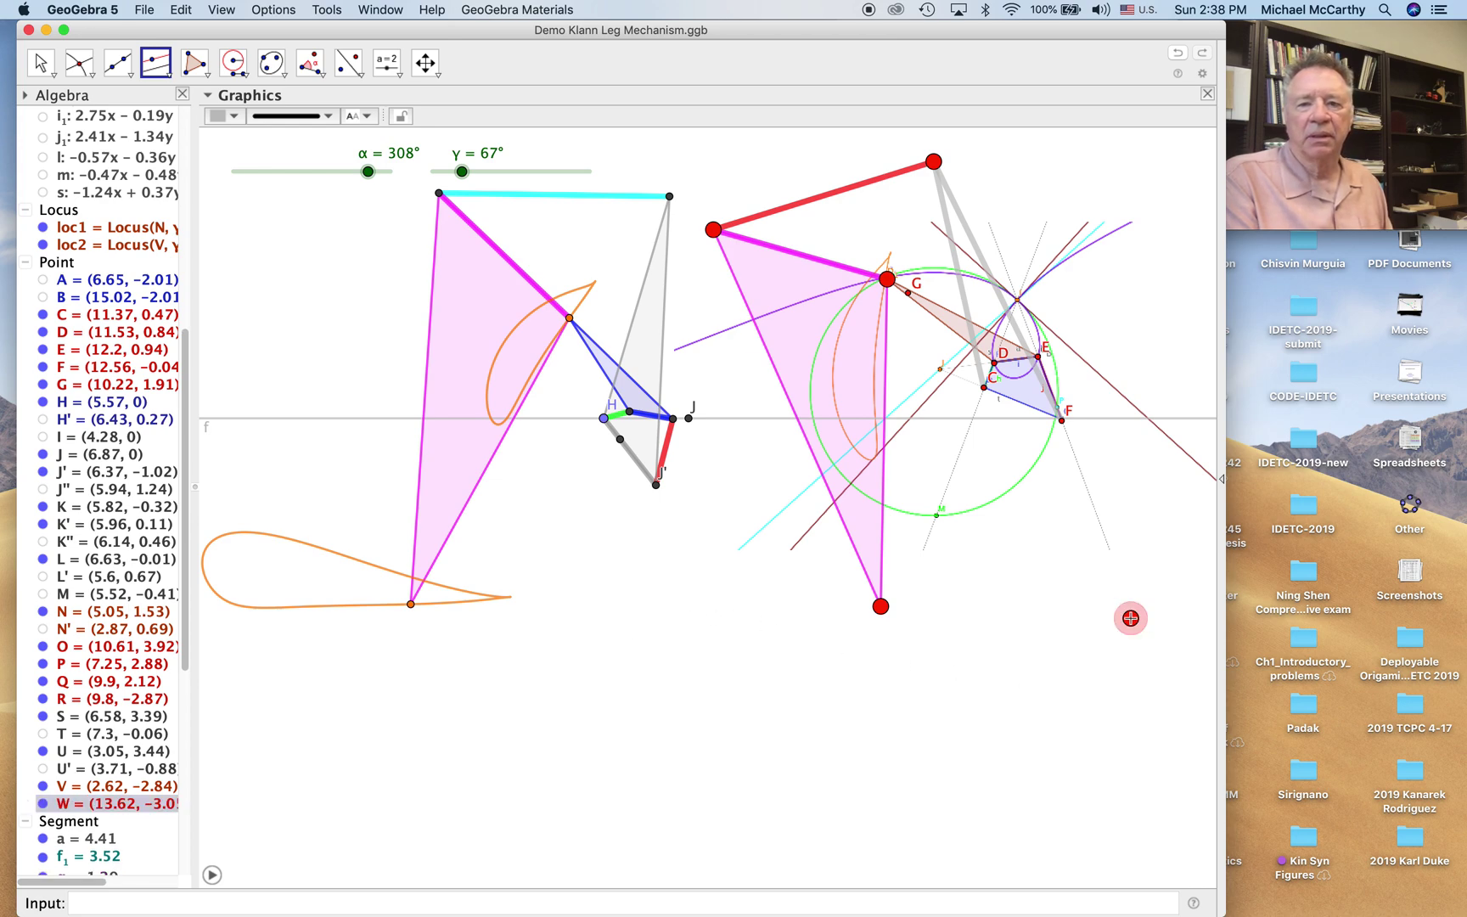
click(1131, 420)
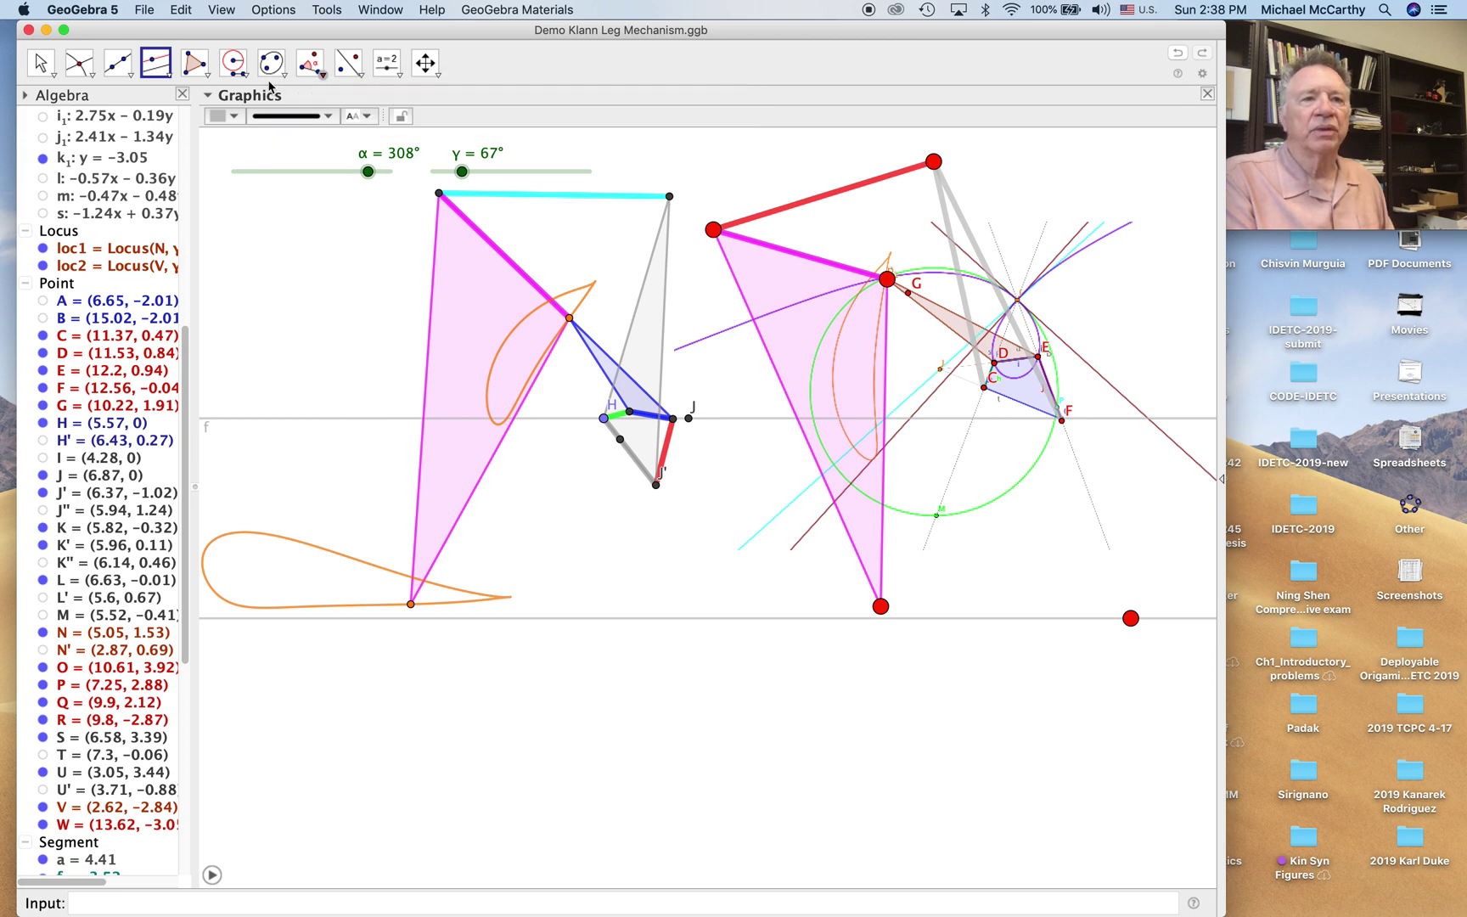
Reduce the size of the red point W on the ground line
click(42, 68)
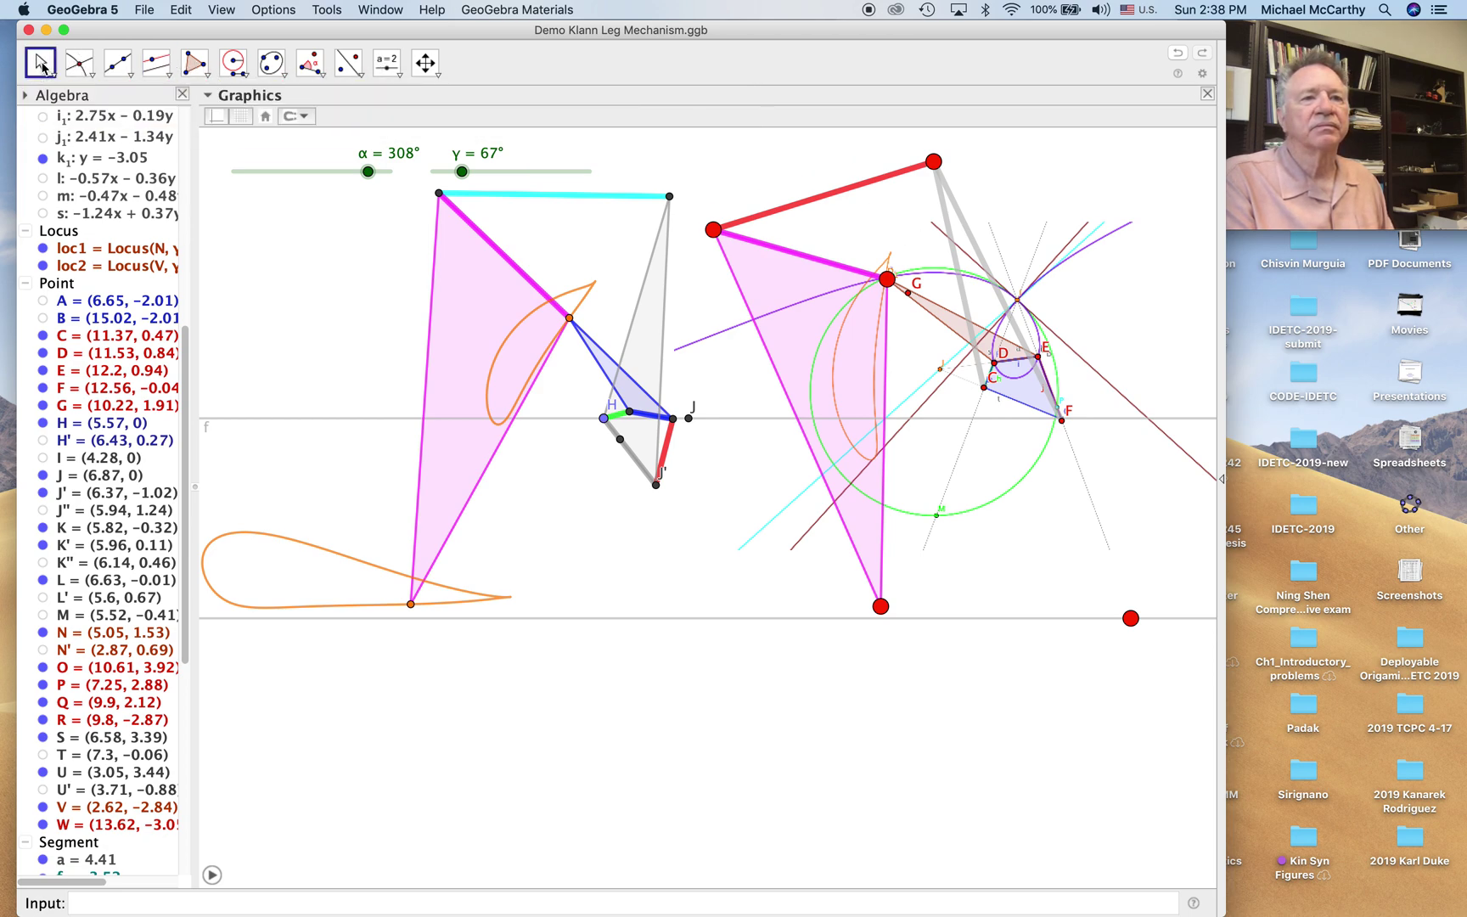
click(1132, 622)
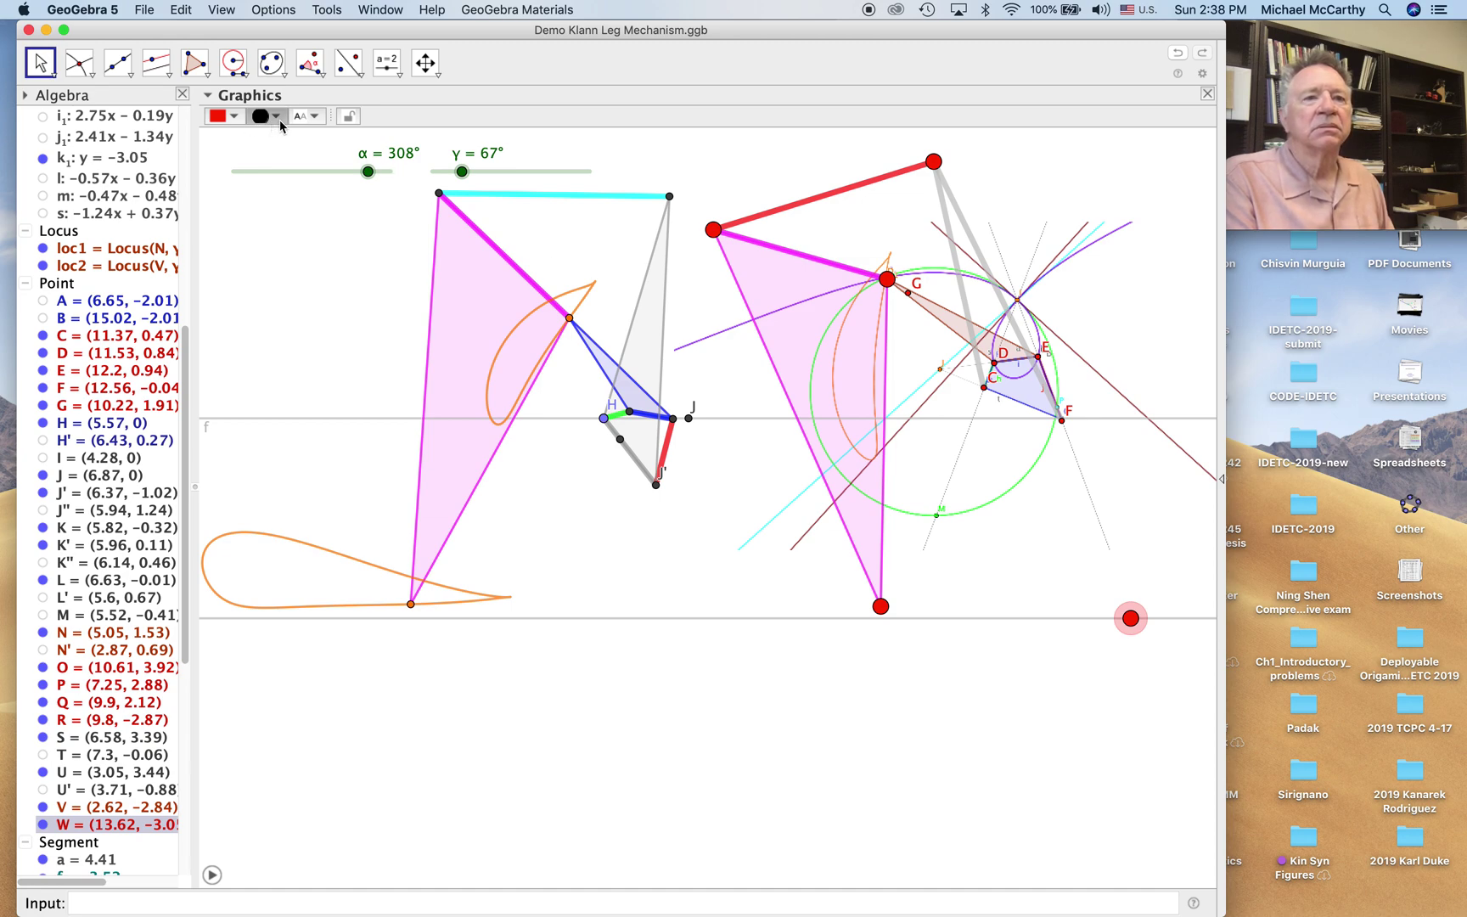
click(283, 125)
click(288, 176)
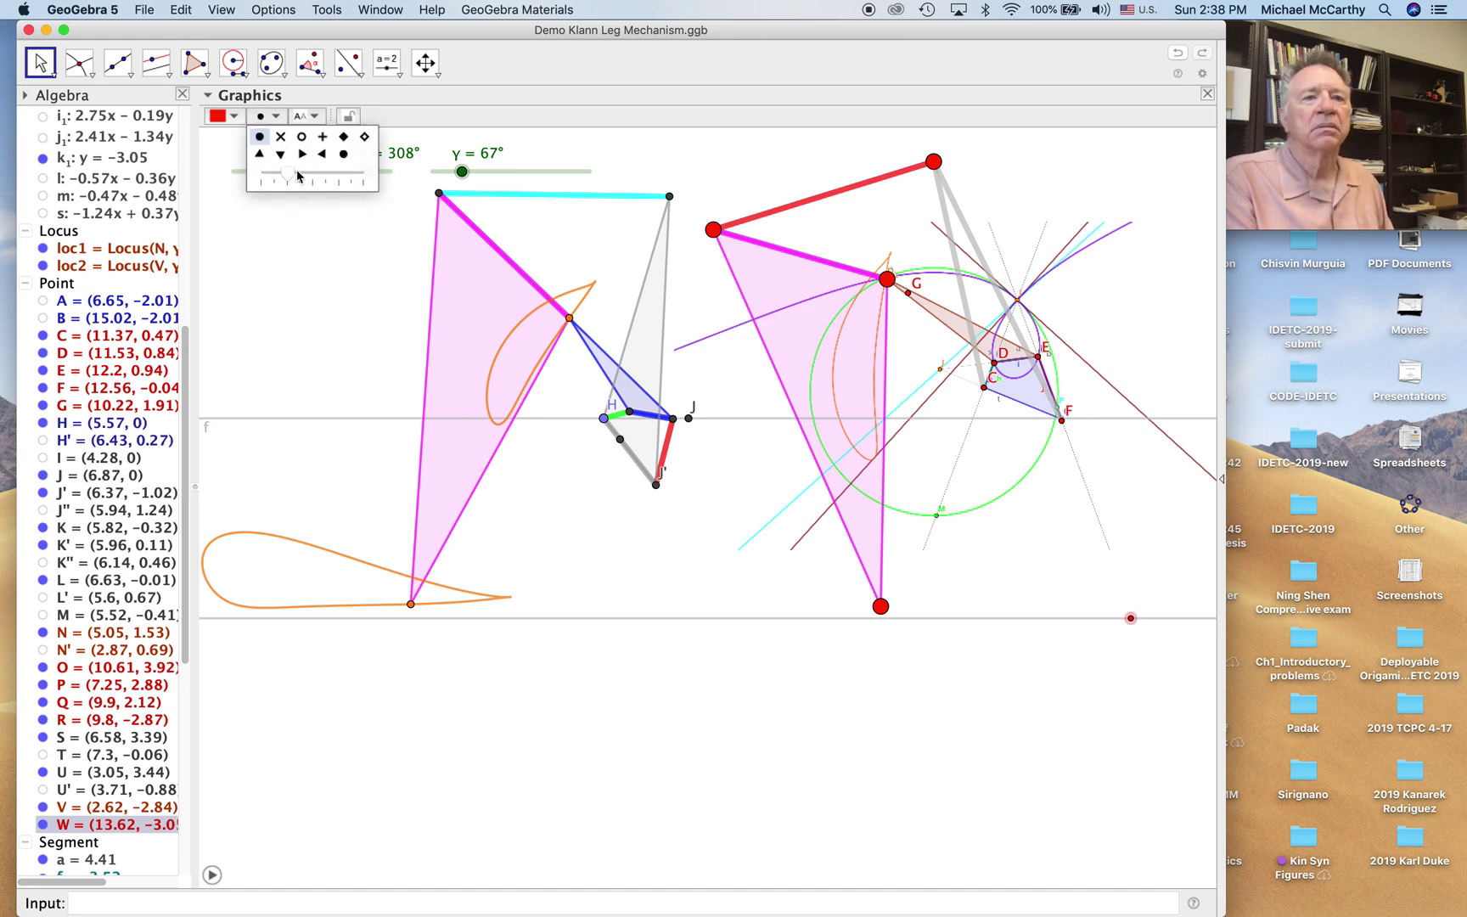
click(42, 68)
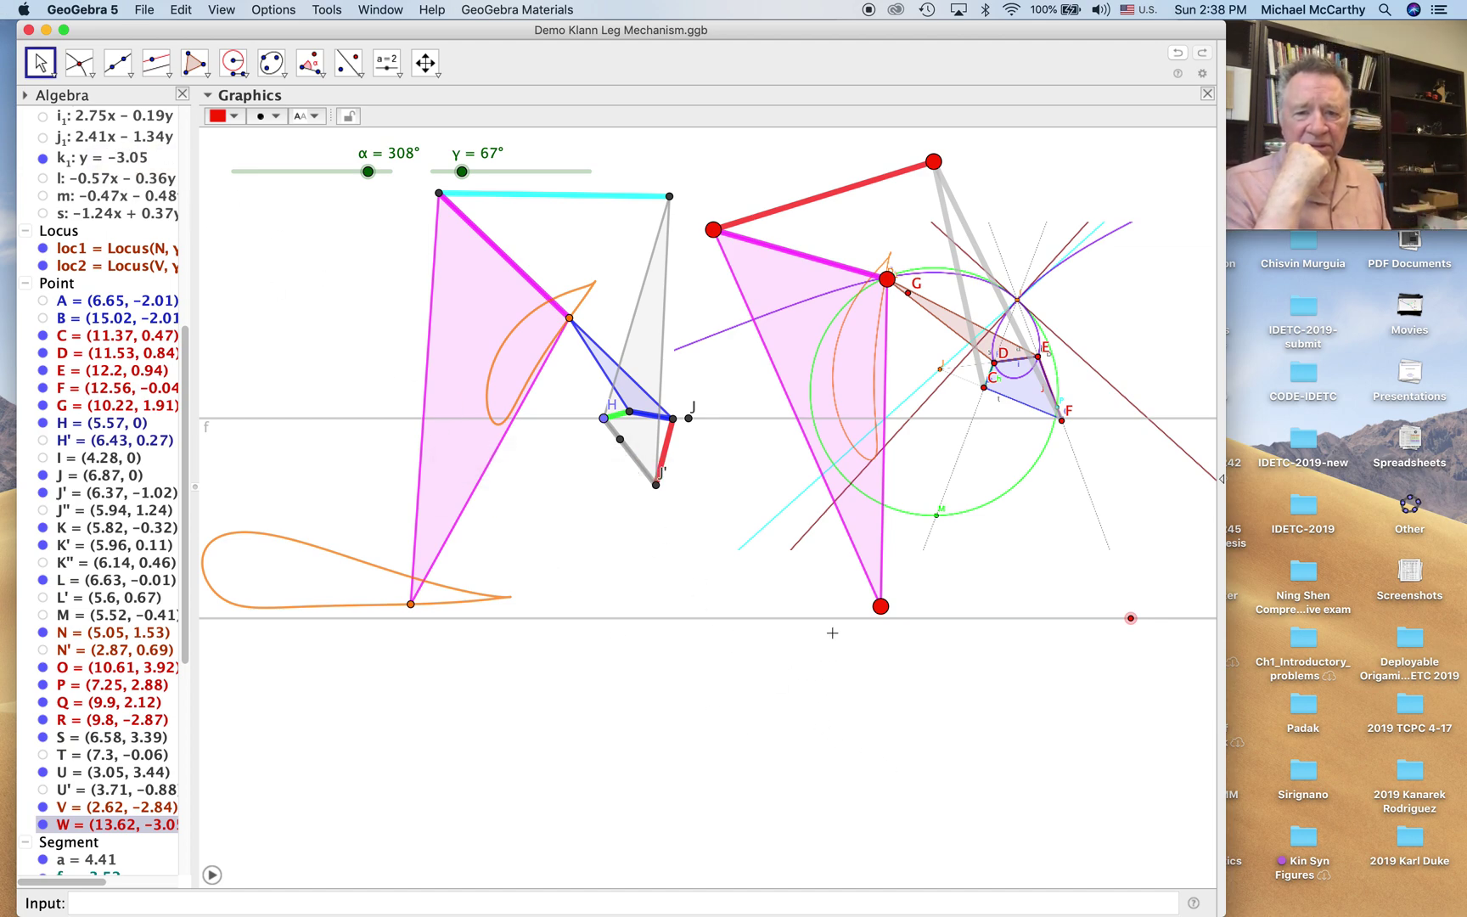
Reshape the foot path by moving design joints O to about (8.94, 2.99), P to about (6.49, 1.85) and Q to about (9.77, 2.21)
drag(881, 609, 892, 554)
mouse_move(712, 229)
mouse_down()
mouse_move(761, 259)
mouse_move(730, 242)
mouse_up()
click(844, 203)
drag(933, 166, 873, 208)
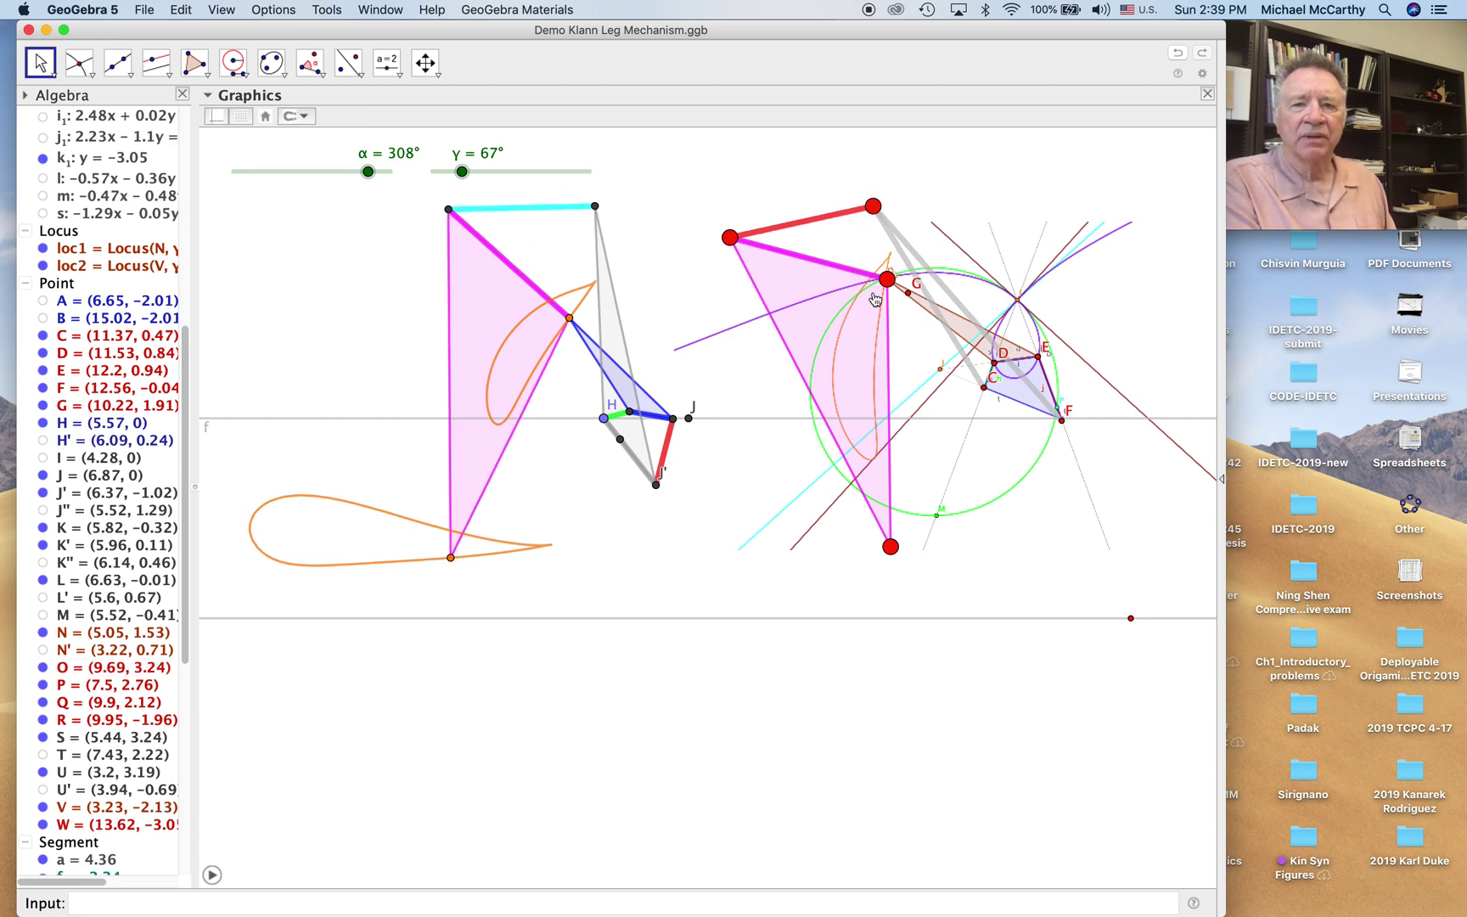
drag(890, 280, 899, 295)
drag(876, 211, 826, 230)
click(734, 244)
drag(735, 244, 667, 307)
drag(896, 292, 881, 278)
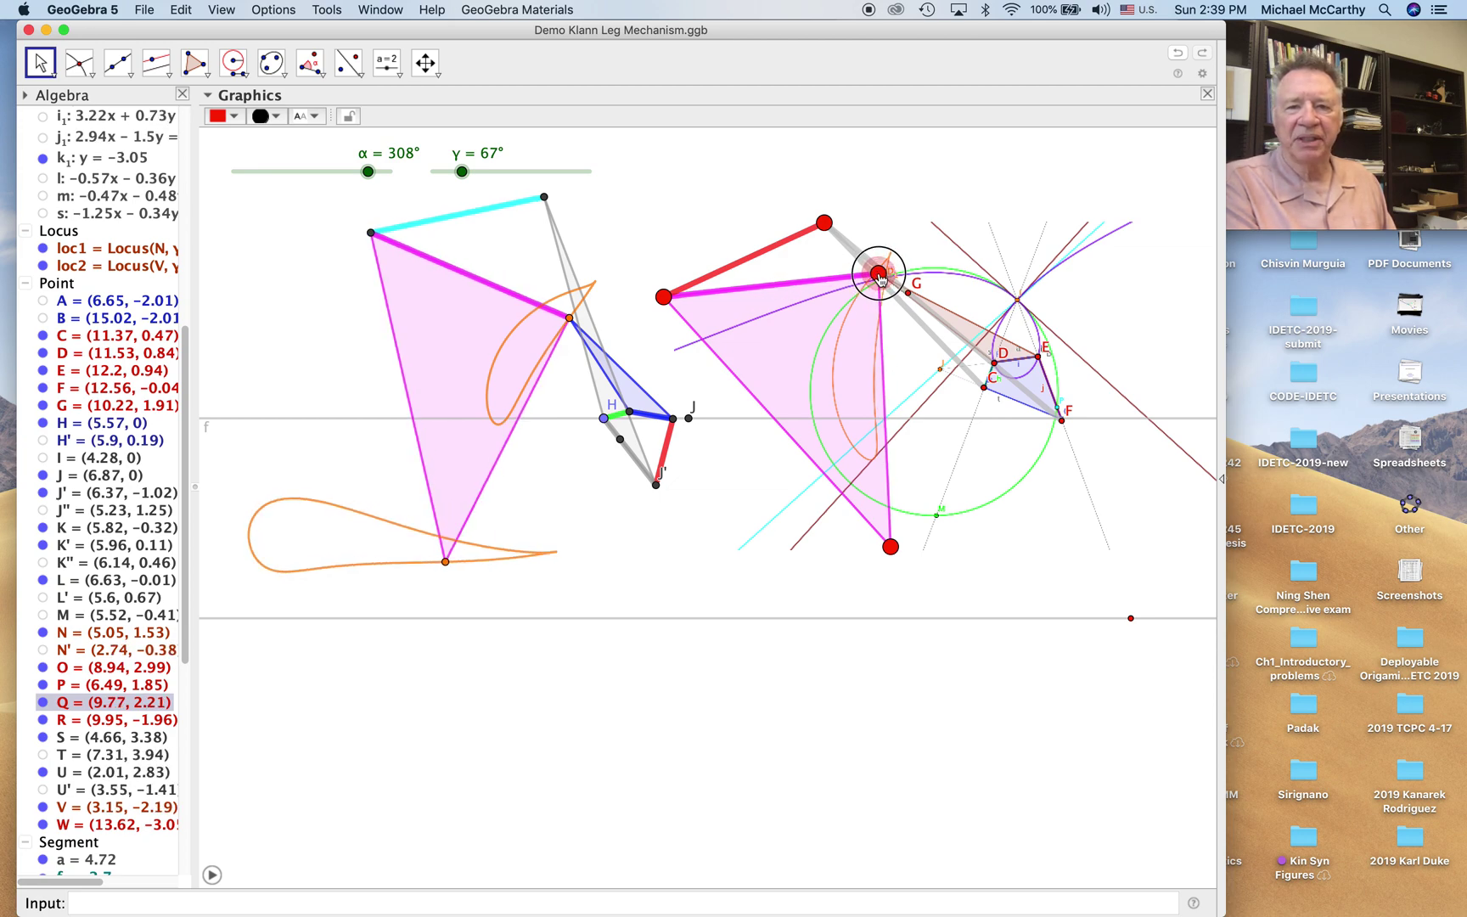
Lower the design foot point R to about (10.06, −2.71) and raise the ground line's point to about (13.63, −2.95)
drag(880, 276, 881, 275)
drag(894, 552, 898, 601)
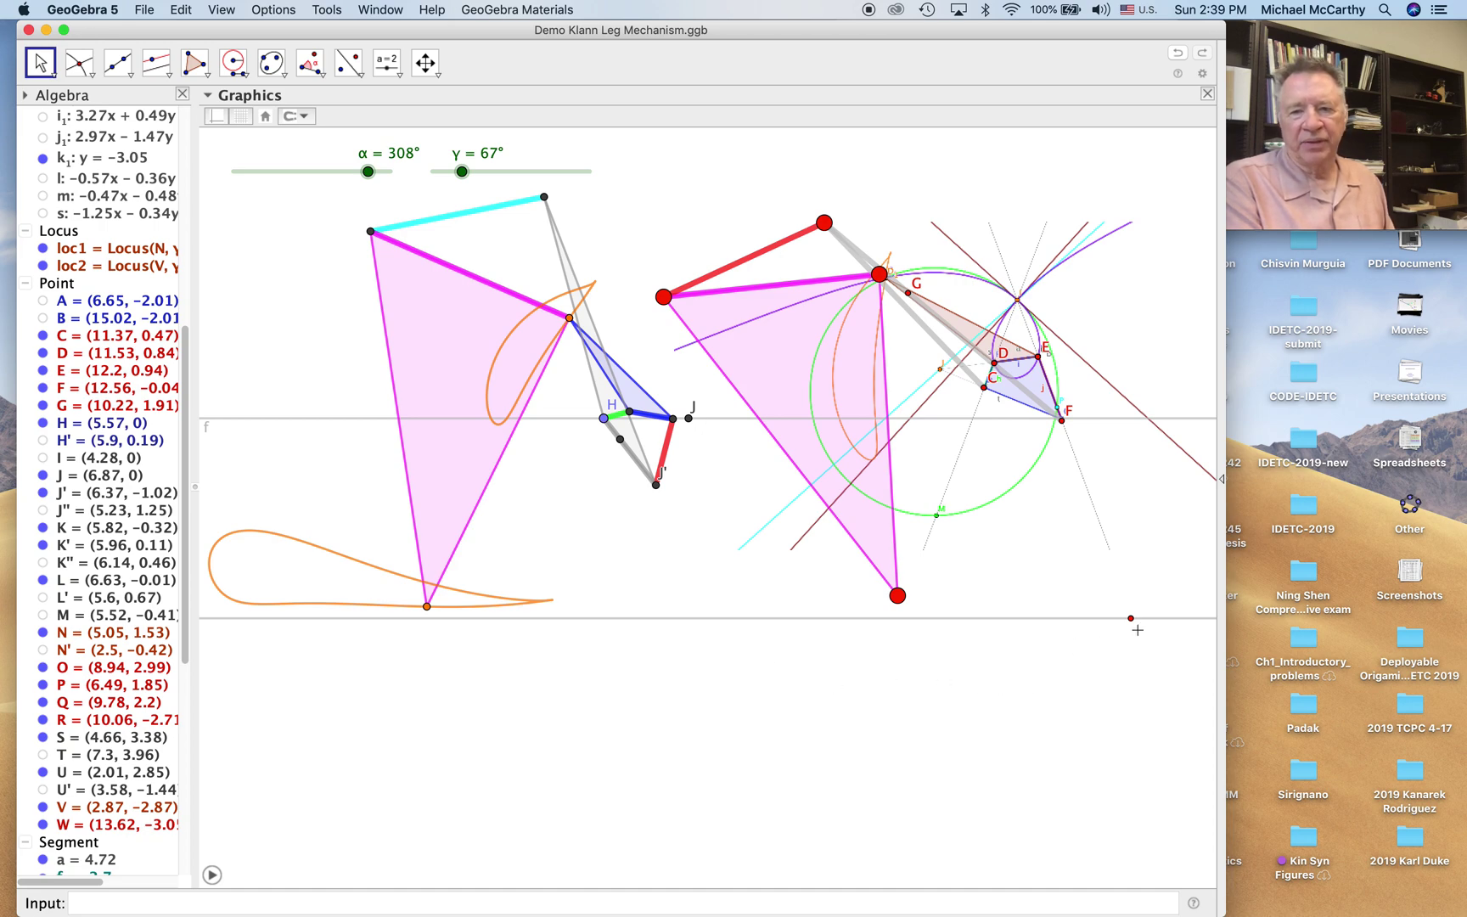
drag(1135, 629, 1130, 616)
Set the γ slider's animation repeat to Decreasing in its preferences
mouse_move(128, 912)
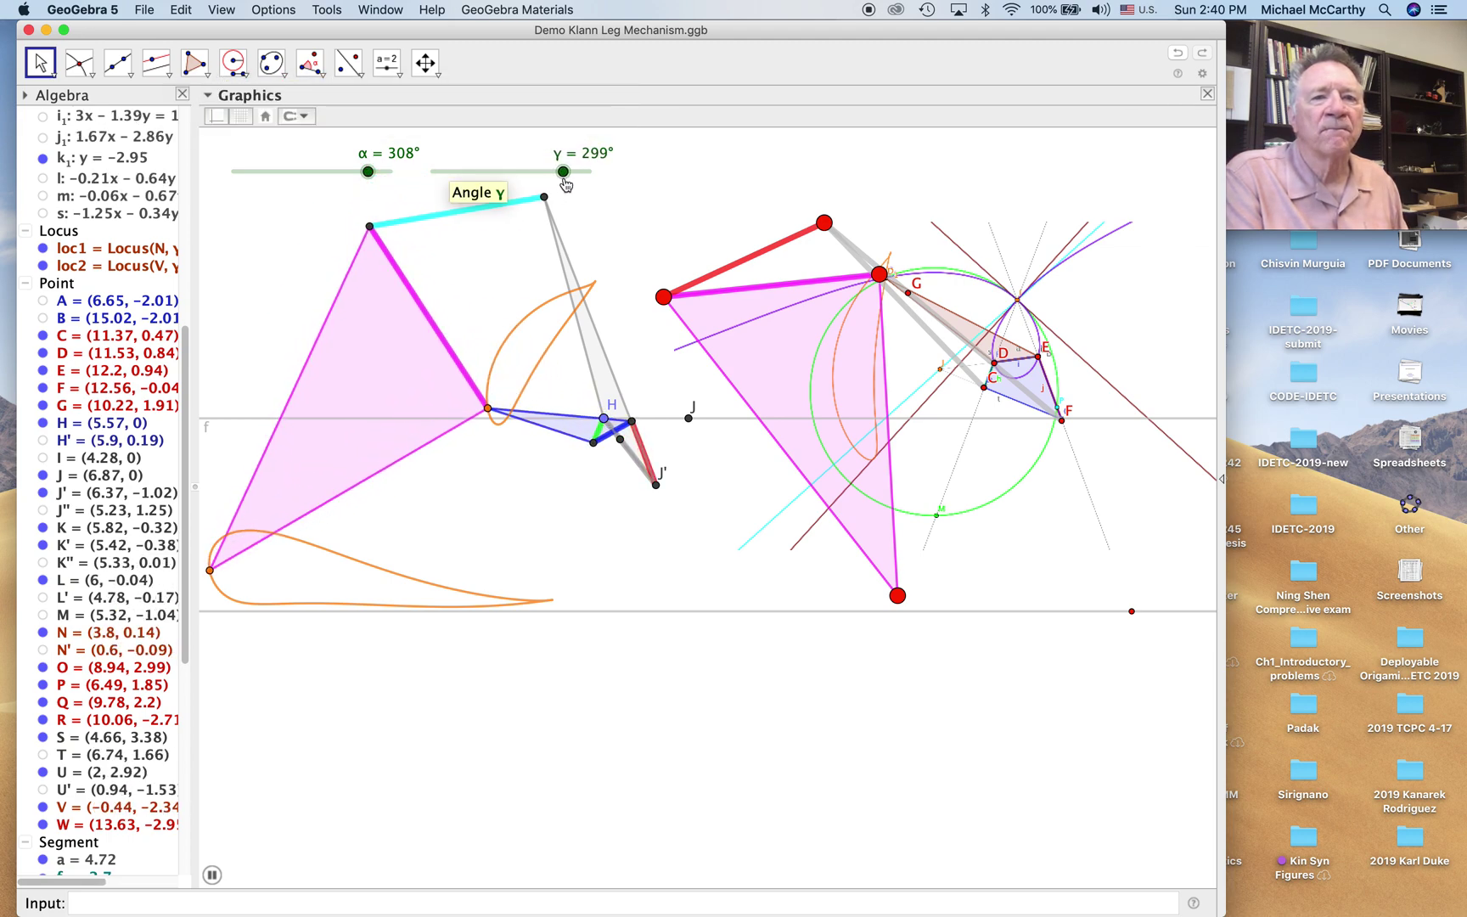
click(1202, 74)
click(1138, 97)
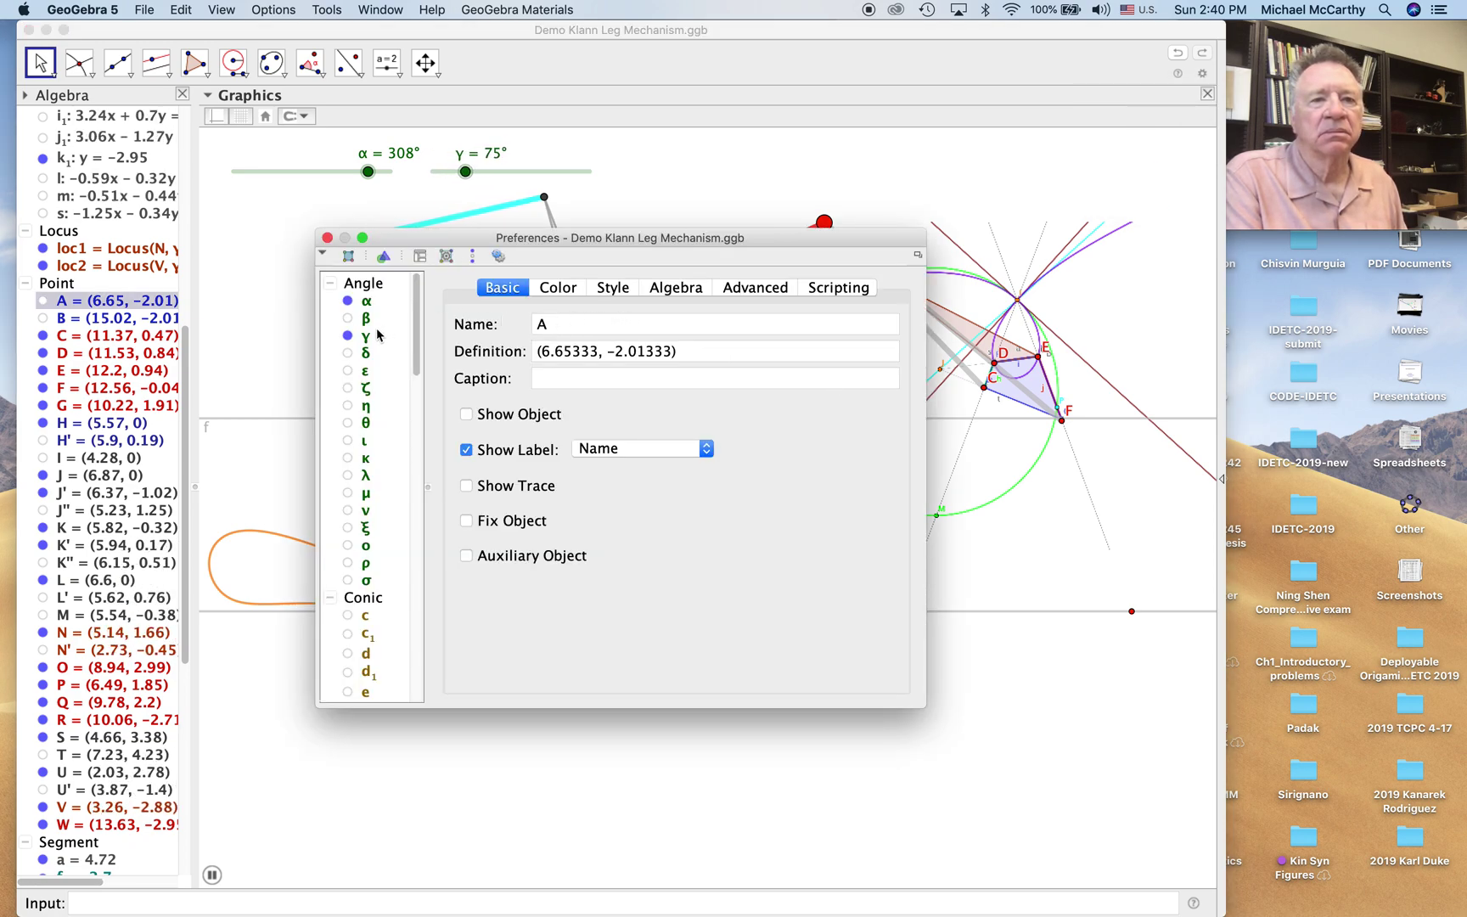
click(367, 337)
click(547, 288)
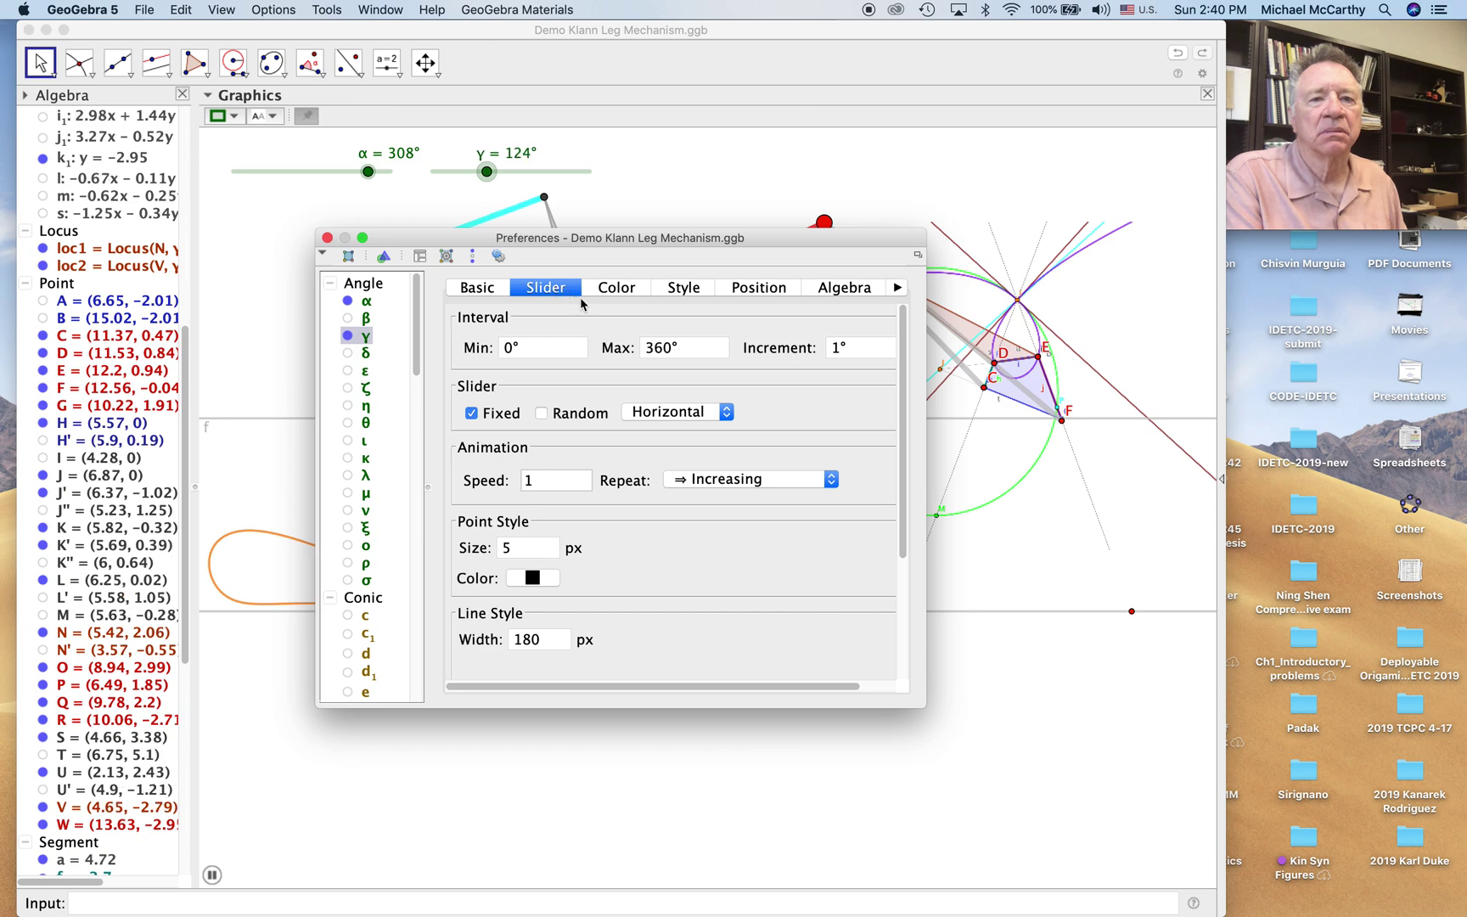
click(795, 488)
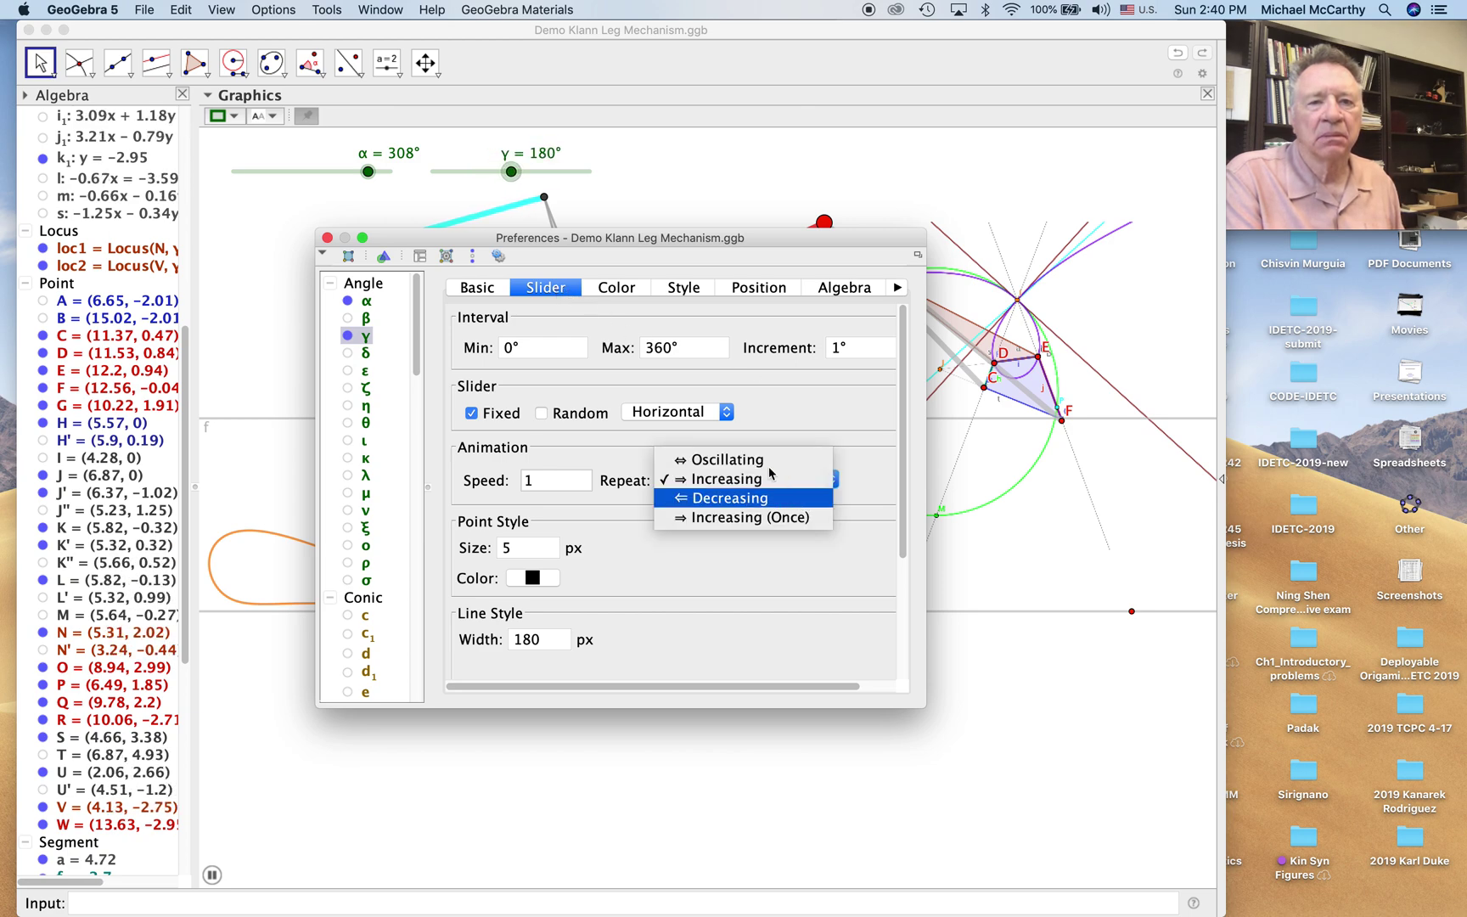
click(764, 497)
click(325, 239)
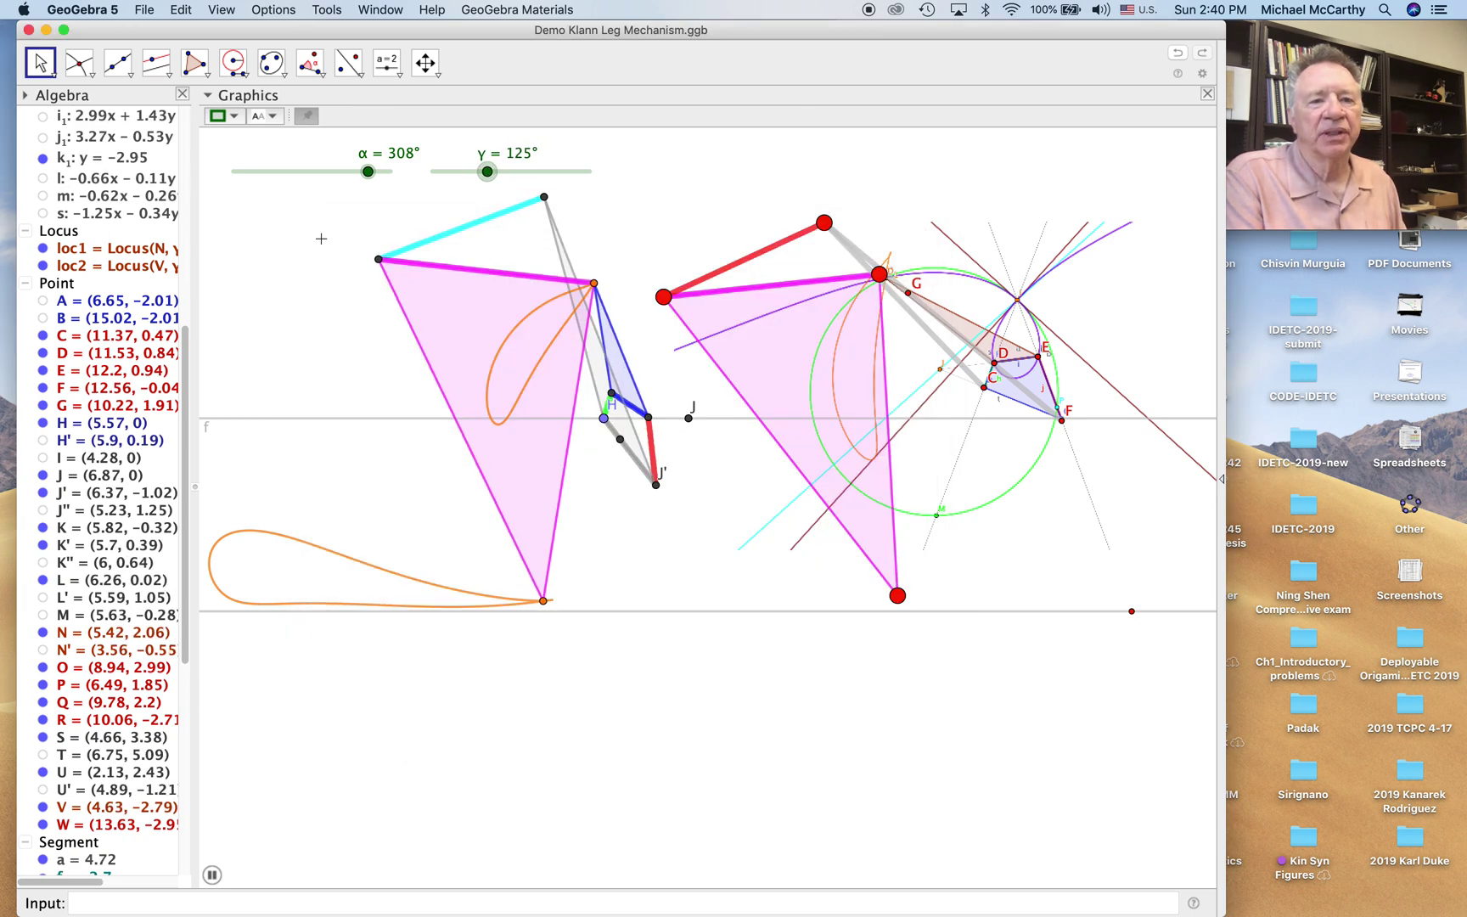